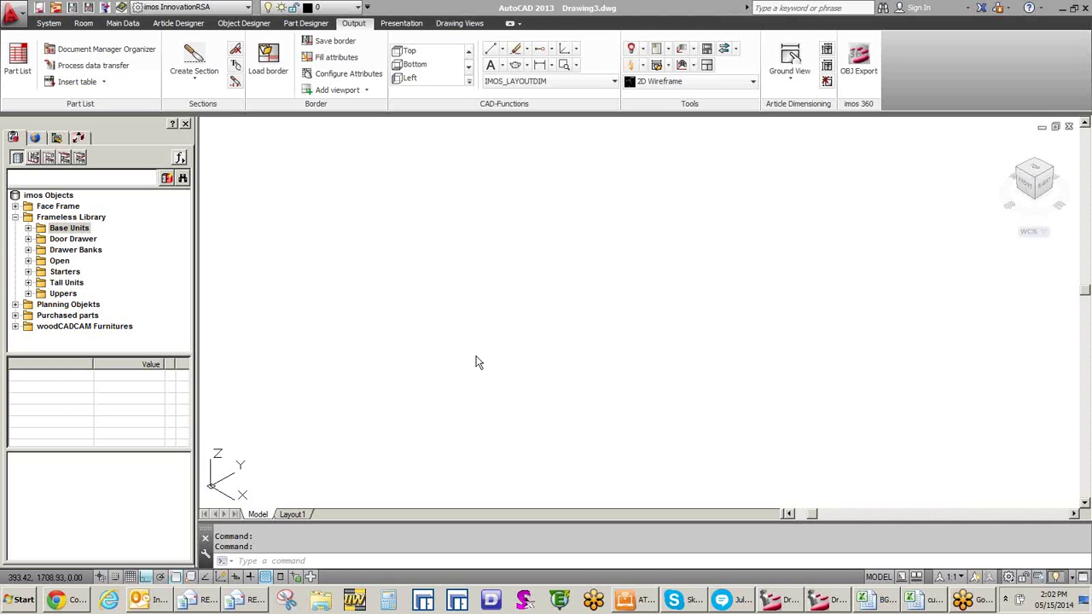
Step: View the Layout1 paper space sheet and return to model space
{"action": "left_click", "coordinate": [293, 514]}
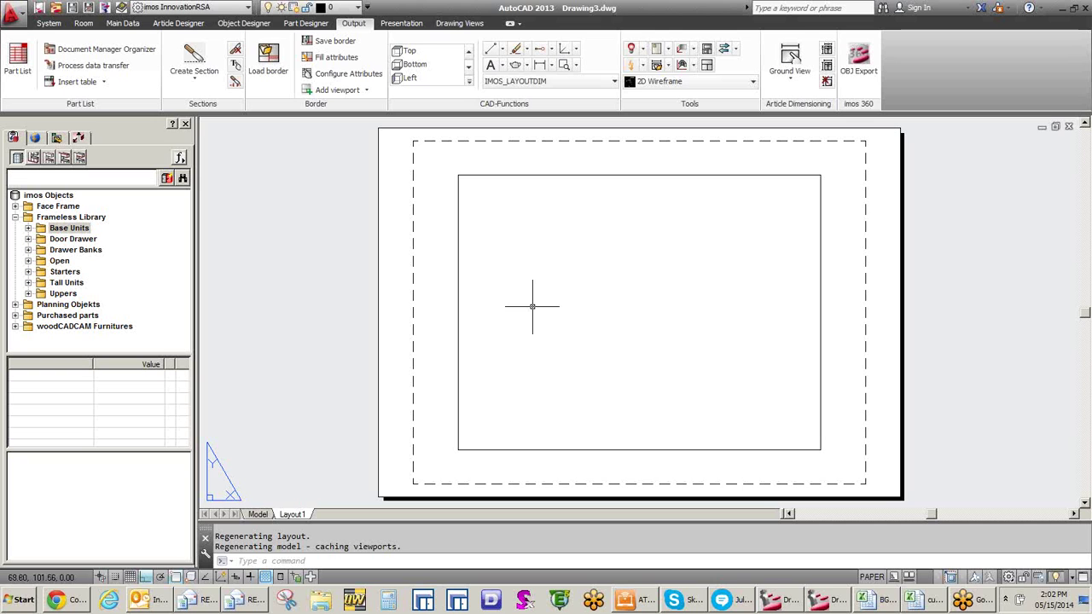
{"action": "left_click", "coordinate": [258, 514]}
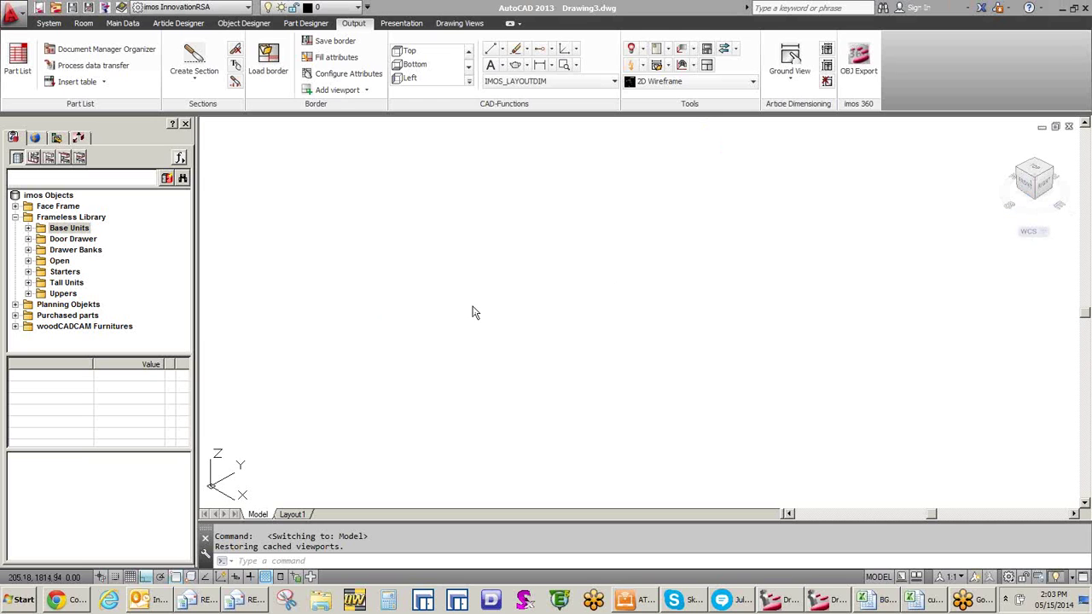
Step: Build two perpendicular walls with Free Wall Construction, 120 high and 5.00 thick, making the first wall 120 long
{"action": "left_click", "coordinate": [83, 24]}
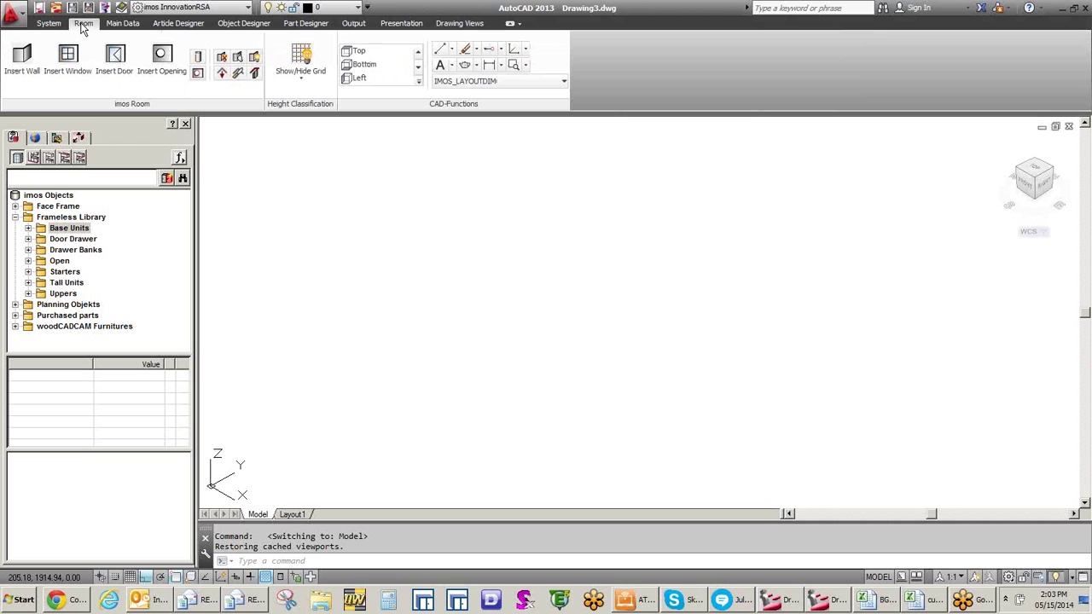
{"action": "left_click", "coordinate": [21, 60]}
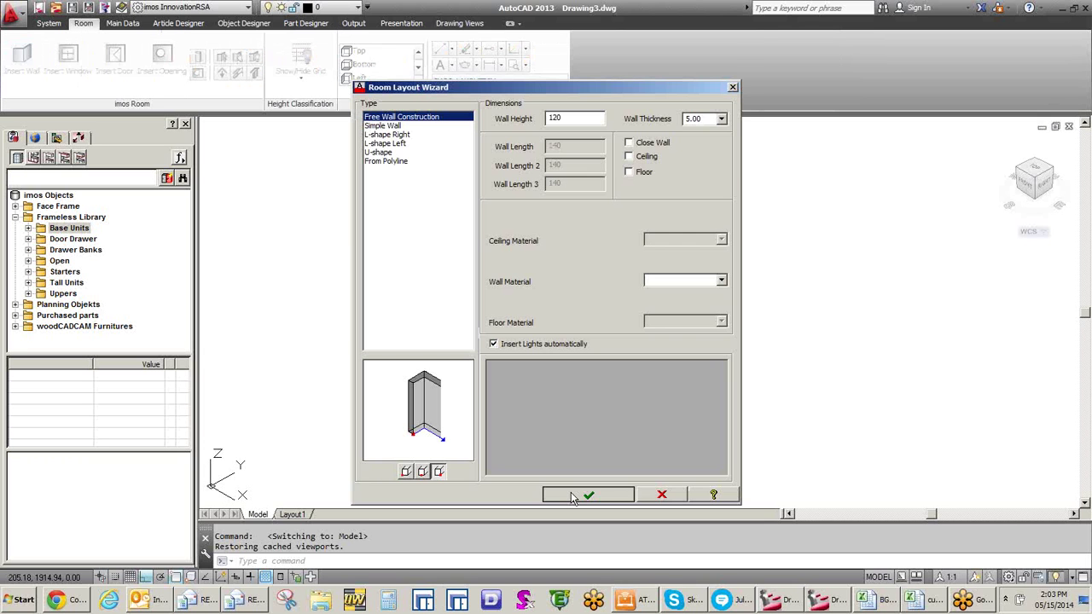
{"action": "left_click", "coordinate": [588, 495]}
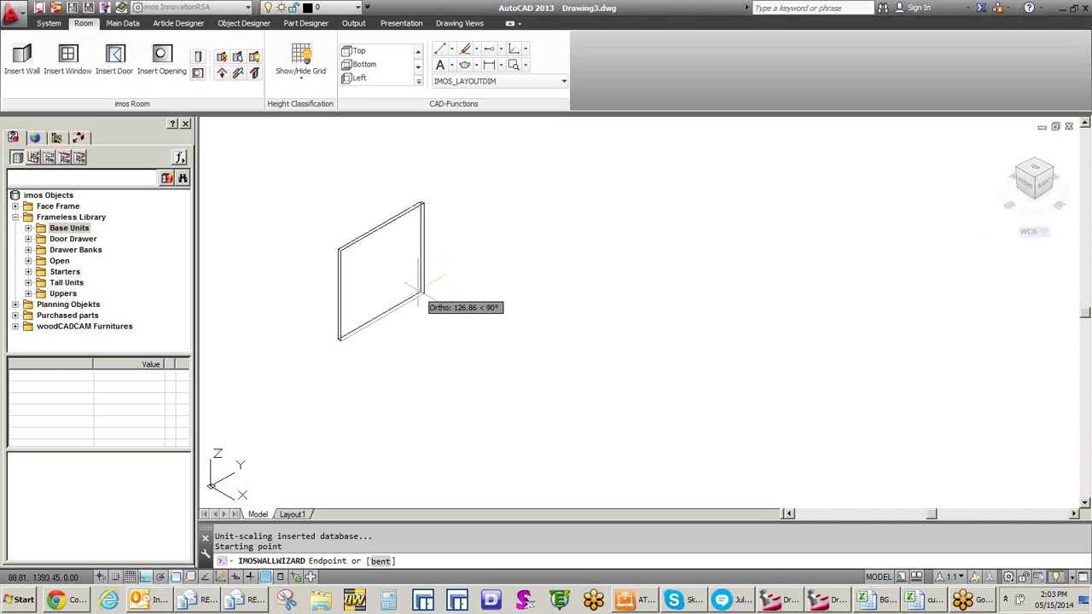
{"action": "type", "text": "120"}
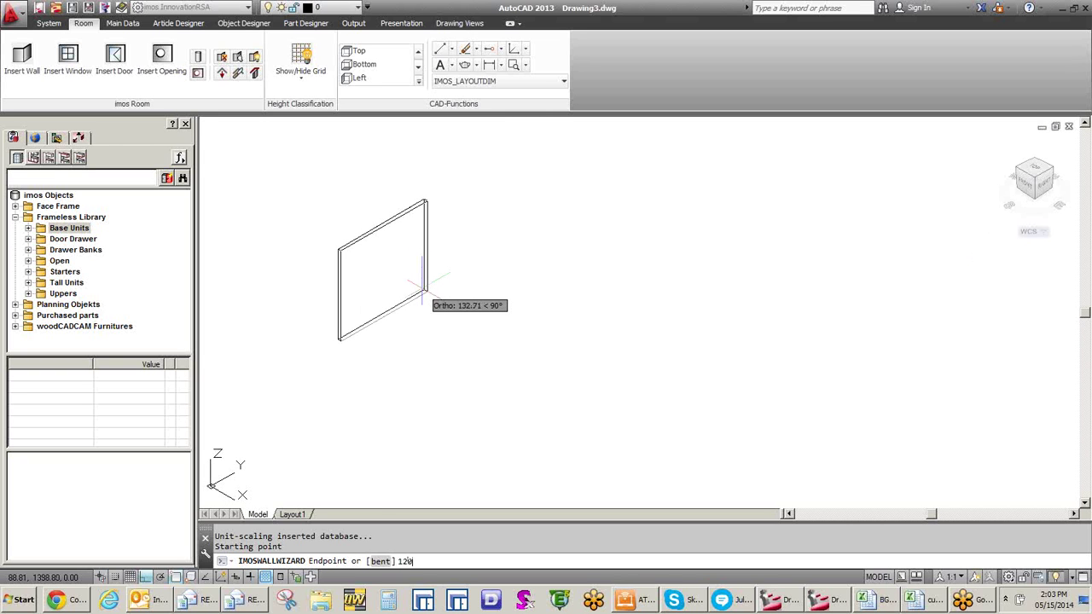
{"action": "key", "text": "Return"}
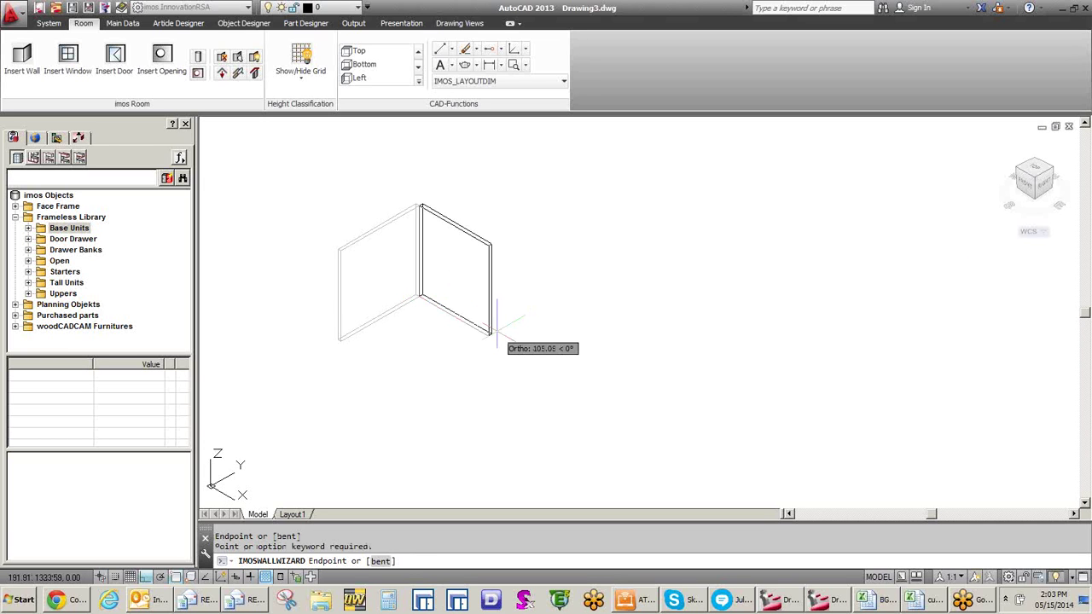
{"action": "left_click", "coordinate": [497, 329]}
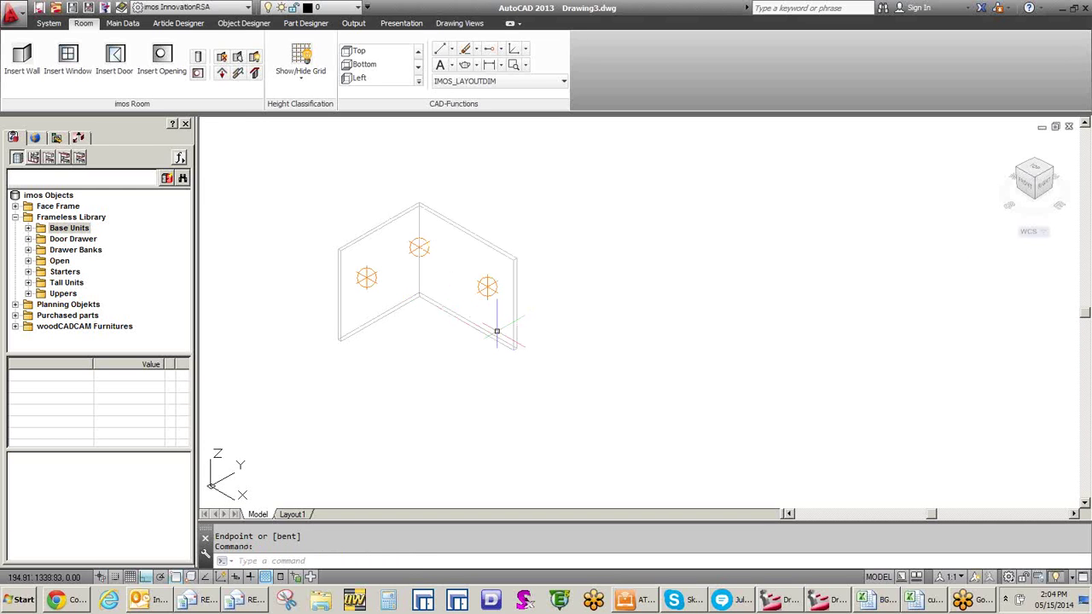
Step: Insert a B_2DO base unit at the outer floor corner of the left wall with its default dimensions
{"action": "scroll", "coordinate": [359, 278], "scroll_direction": "up", "scroll_amount": 4}
{"action": "double_click", "coordinate": [68, 227]}
{"action": "left_click", "coordinate": [73, 250]}
{"action": "double_click", "coordinate": [75, 250]}
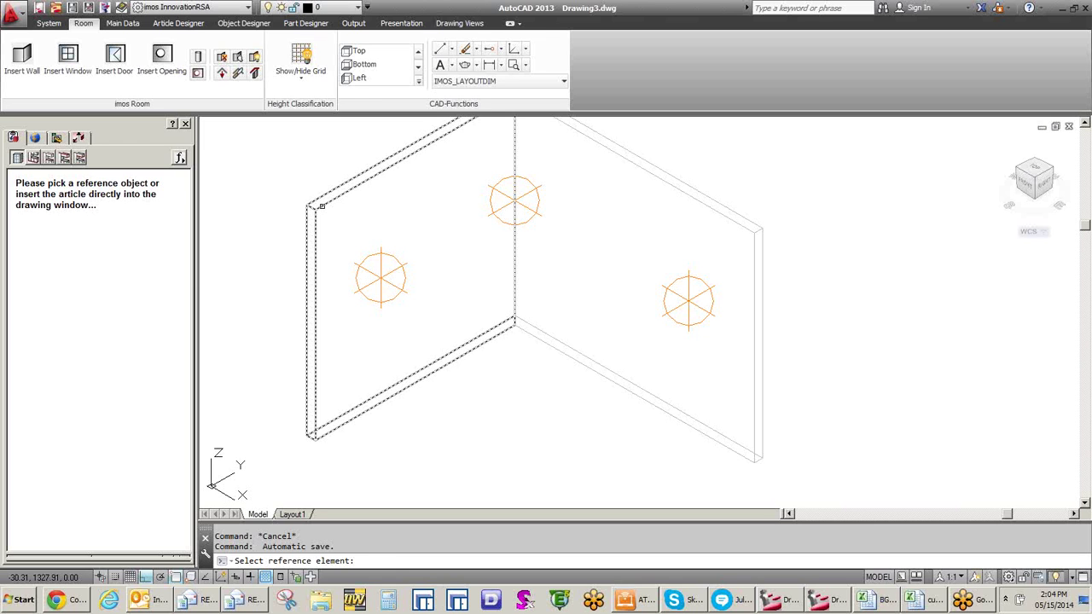
{"action": "left_click", "coordinate": [322, 206]}
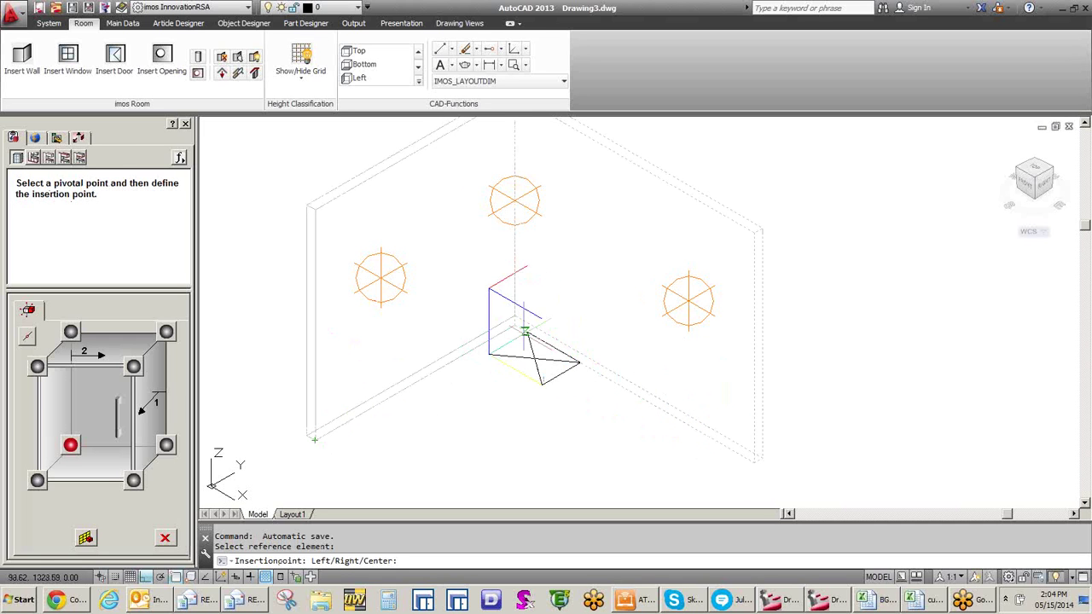
{"action": "left_click", "coordinate": [315, 439]}
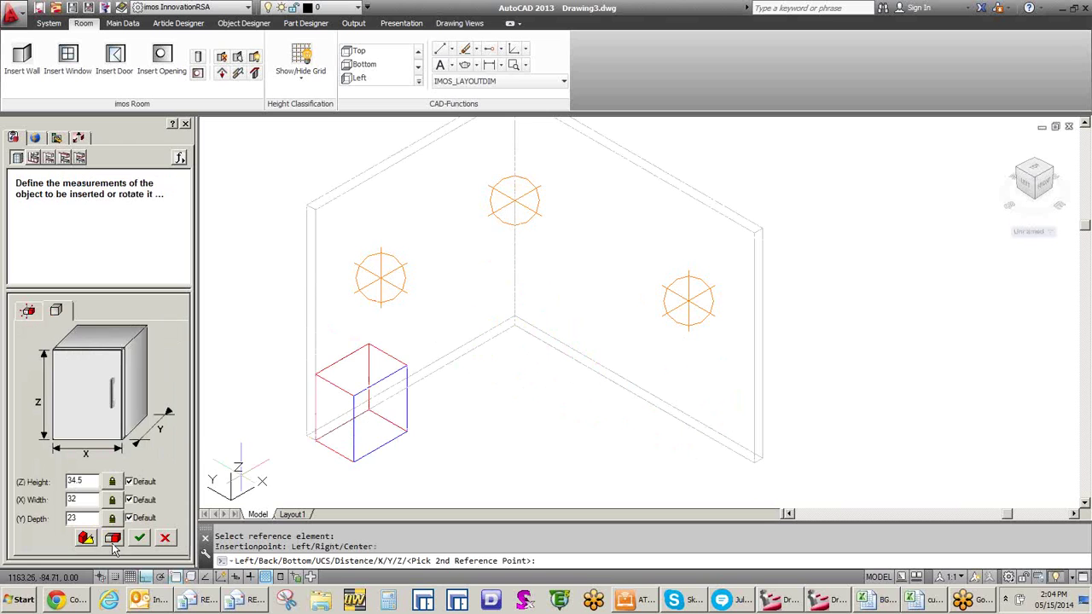
{"action": "left_click", "coordinate": [112, 538]}
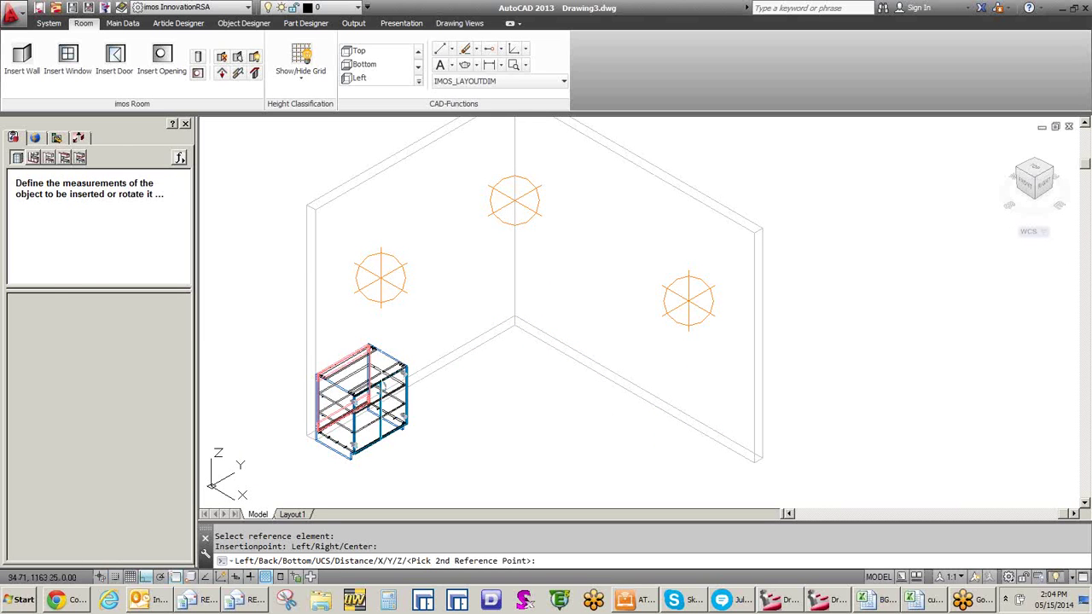
Step: Place a second B_2DO base unit directly to the right of the first at distance 0
{"action": "key", "text": "Escape"}
{"action": "left_click", "coordinate": [179, 416]}
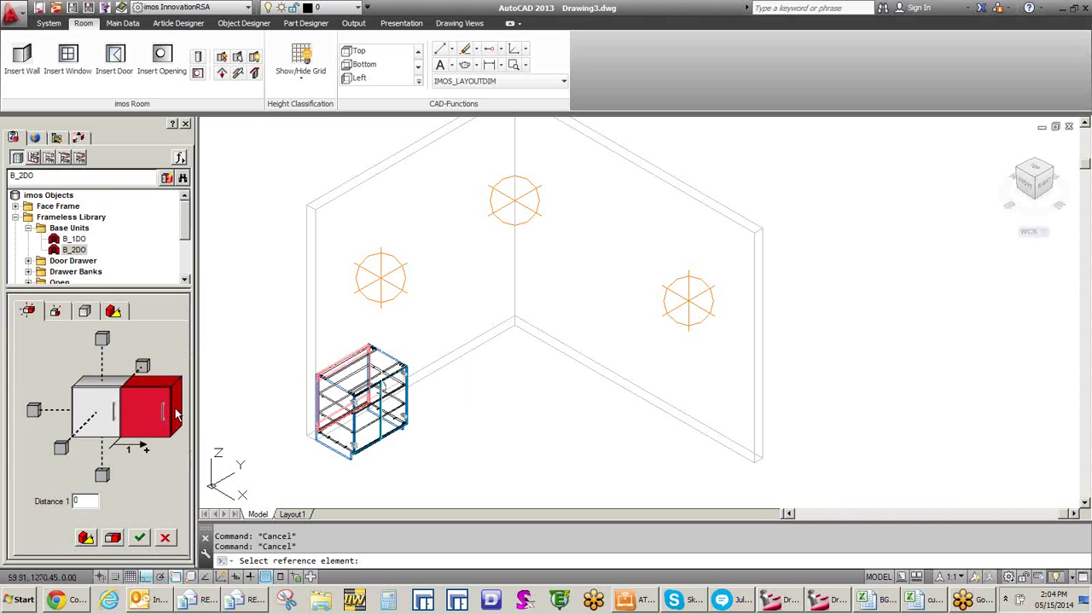
{"action": "left_click", "coordinate": [137, 541]}
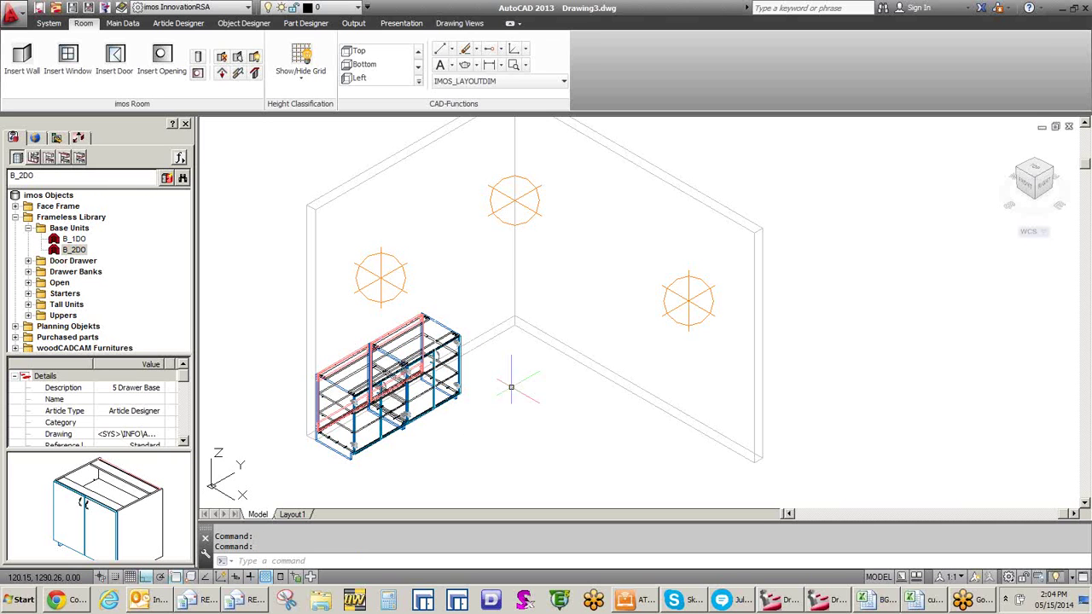
Step: Insert a TAL_1DBLDO tall unit directly to the right of the second base unit at distance 0
{"action": "scroll", "coordinate": [511, 387], "scroll_direction": "up", "scroll_amount": 2}
{"action": "scroll", "coordinate": [595, 349], "scroll_direction": "down", "scroll_amount": 2}
{"action": "left_click", "coordinate": [28, 304]}
{"action": "double_click", "coordinate": [86, 316]}
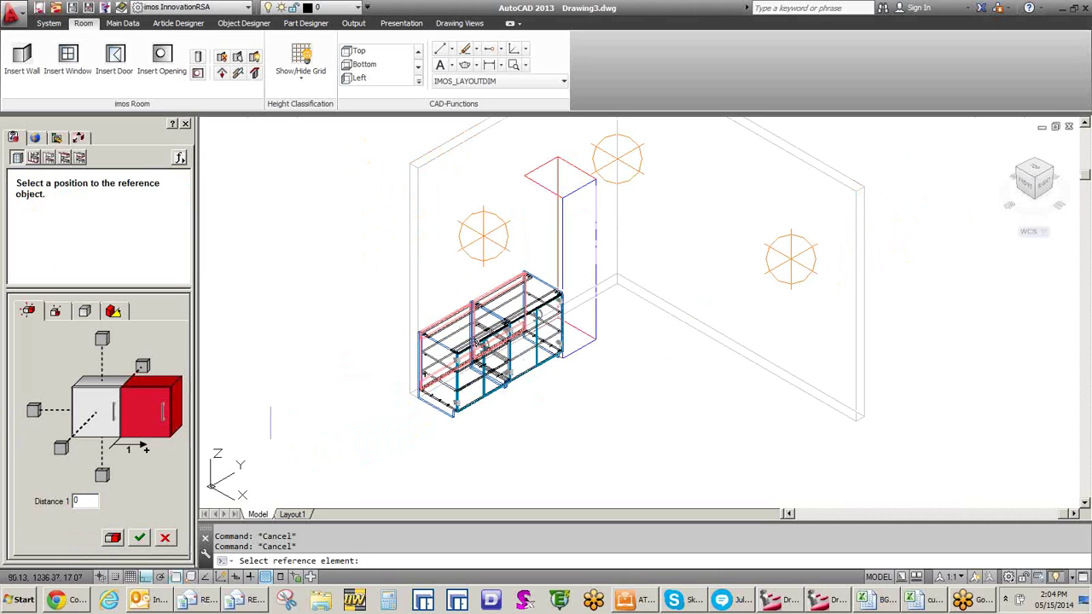
{"action": "left_click", "coordinate": [396, 399]}
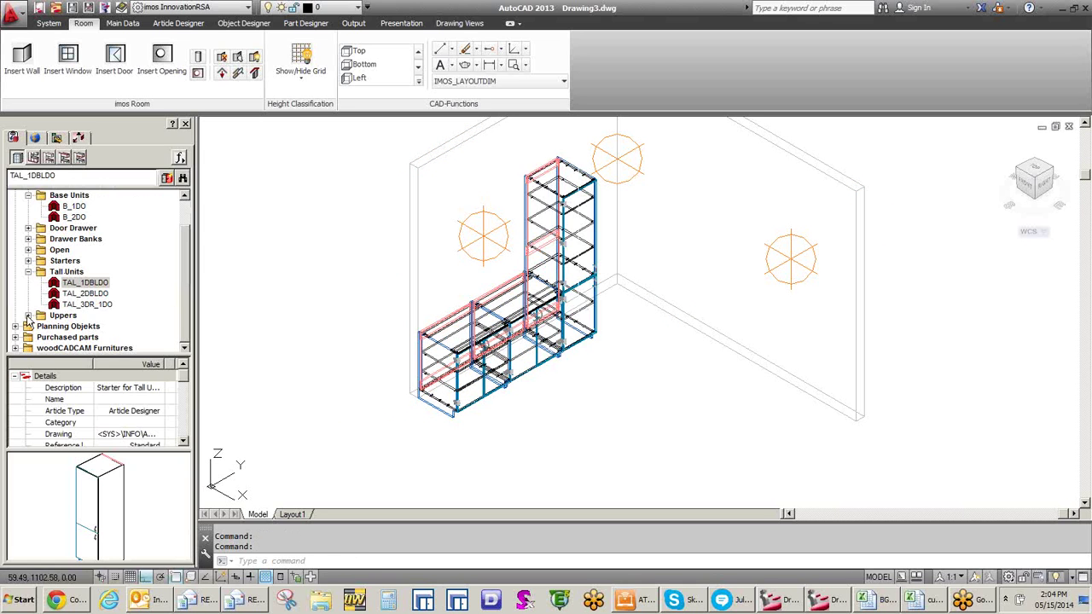
Step: Insert a UPR_2DO upper cabinet on the left wall above the first base unit, keeping the default 30 by 32 by 12 size
{"action": "left_click", "coordinate": [28, 315]}
{"action": "double_click", "coordinate": [82, 326]}
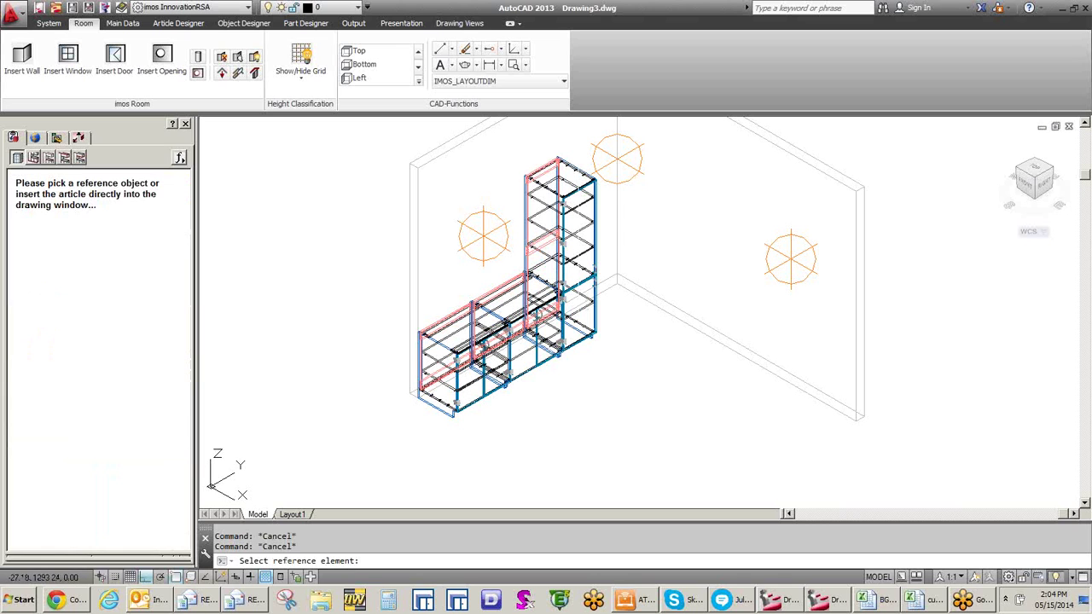
{"action": "left_click", "coordinate": [435, 164]}
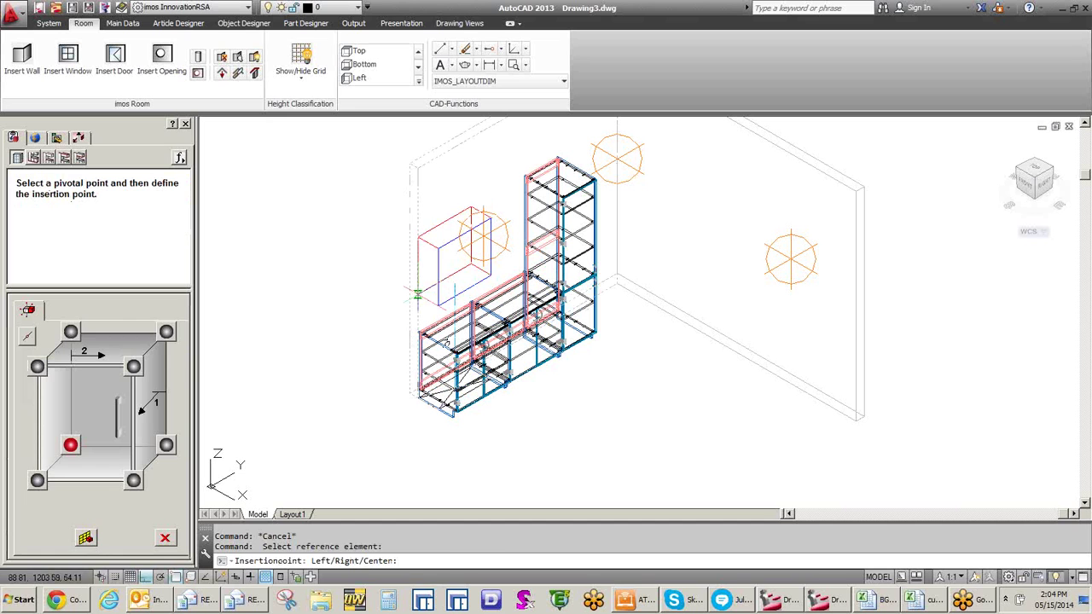
{"action": "left_click", "coordinate": [417, 298]}
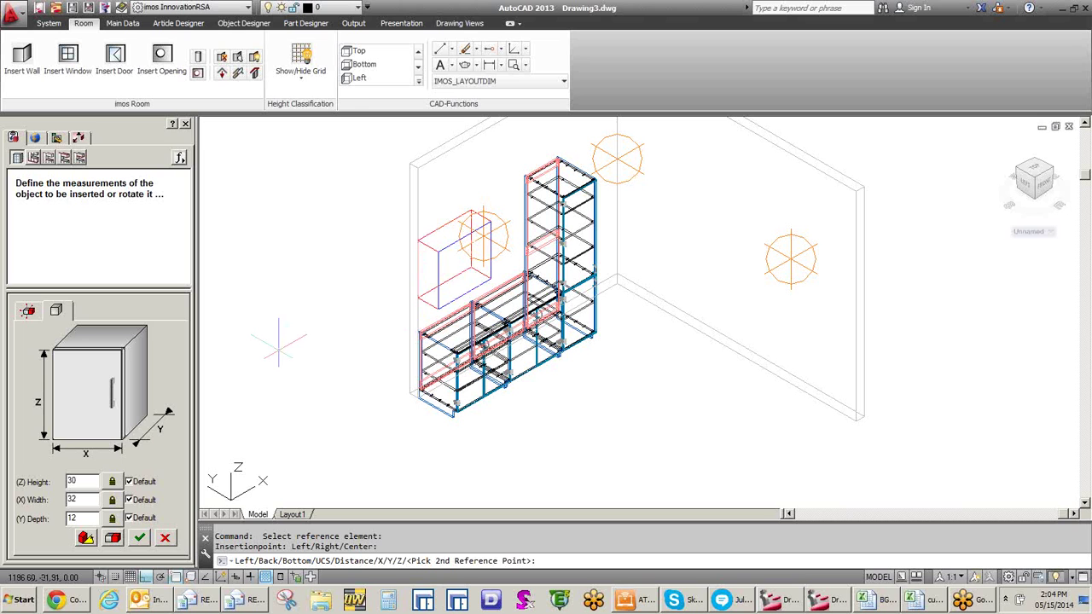
{"action": "left_click", "coordinate": [140, 538]}
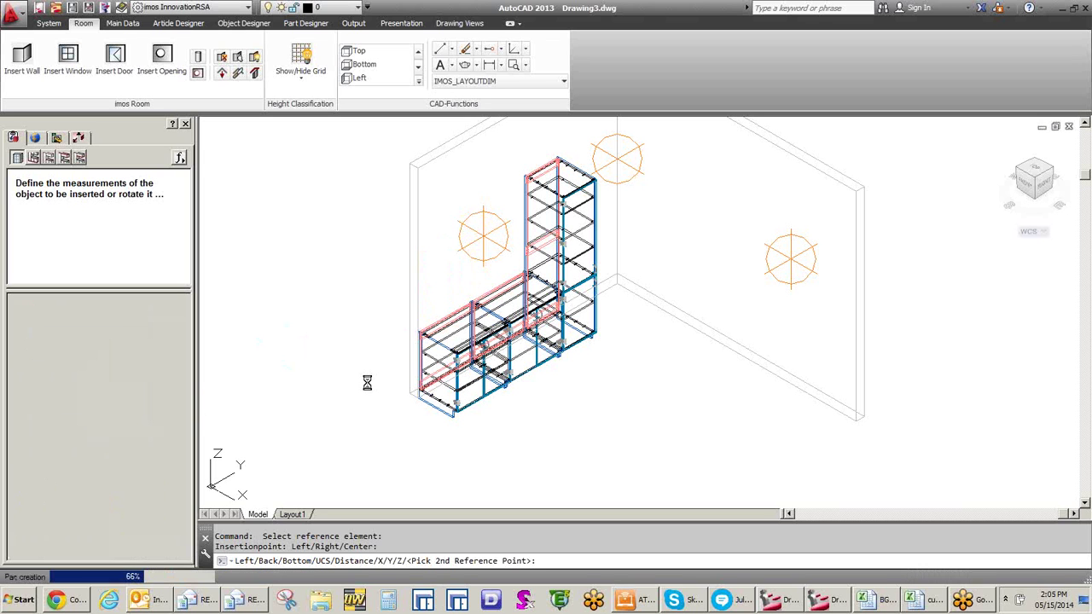
{"action": "left_click", "coordinate": [367, 387]}
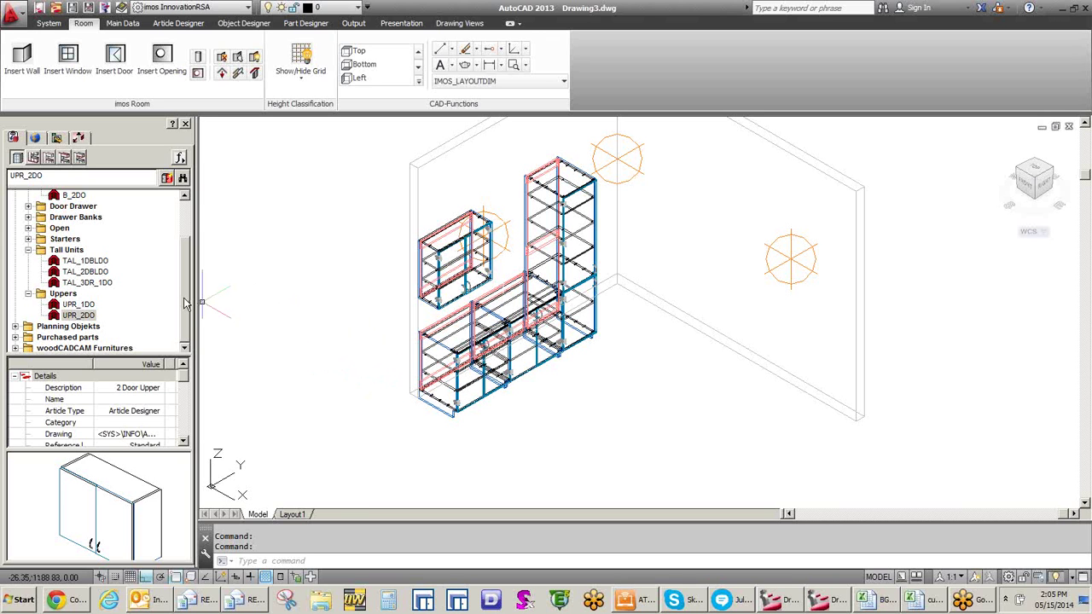
Step: Insert two adjacent BU_2DO_1DR units along the right wall, starting at its outer floor corner with the back-right bottom pivot point
{"action": "left_click", "coordinate": [28, 207]}
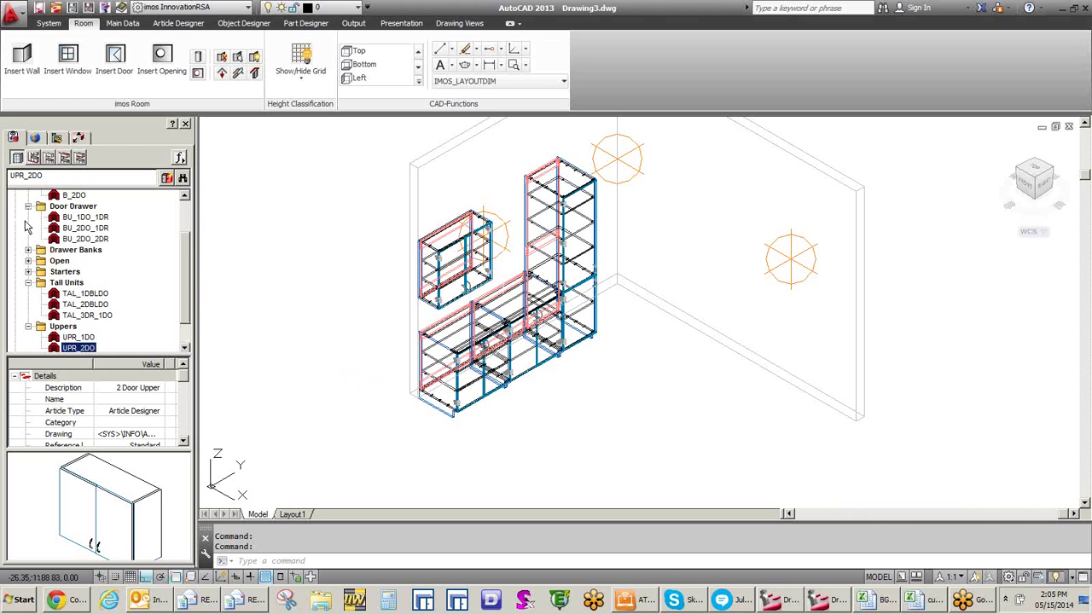
{"action": "double_click", "coordinate": [85, 228]}
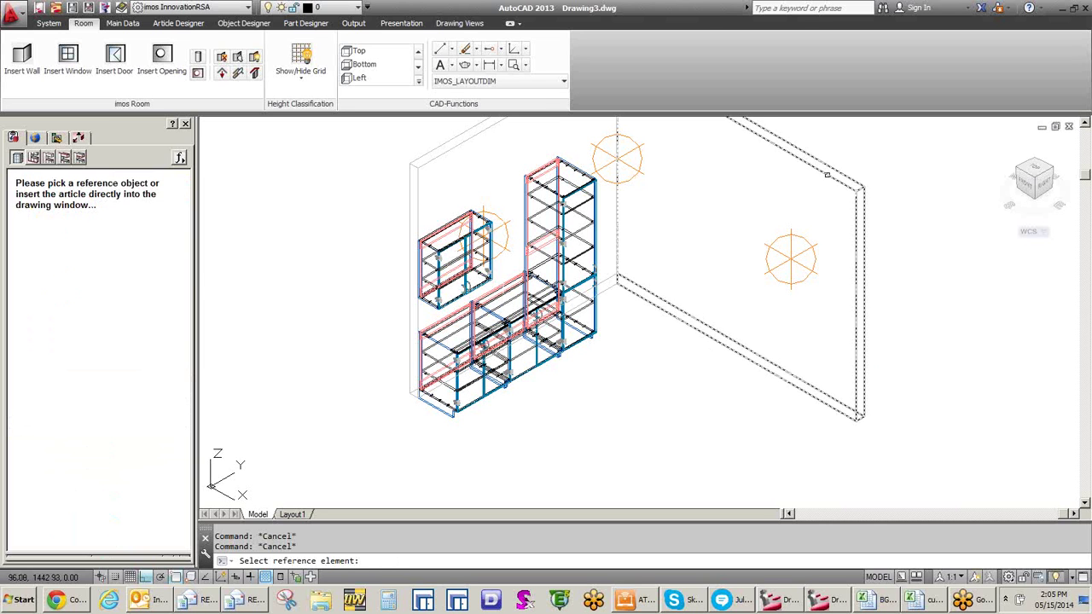
{"action": "left_click", "coordinate": [827, 175]}
{"action": "left_click", "coordinate": [165, 445]}
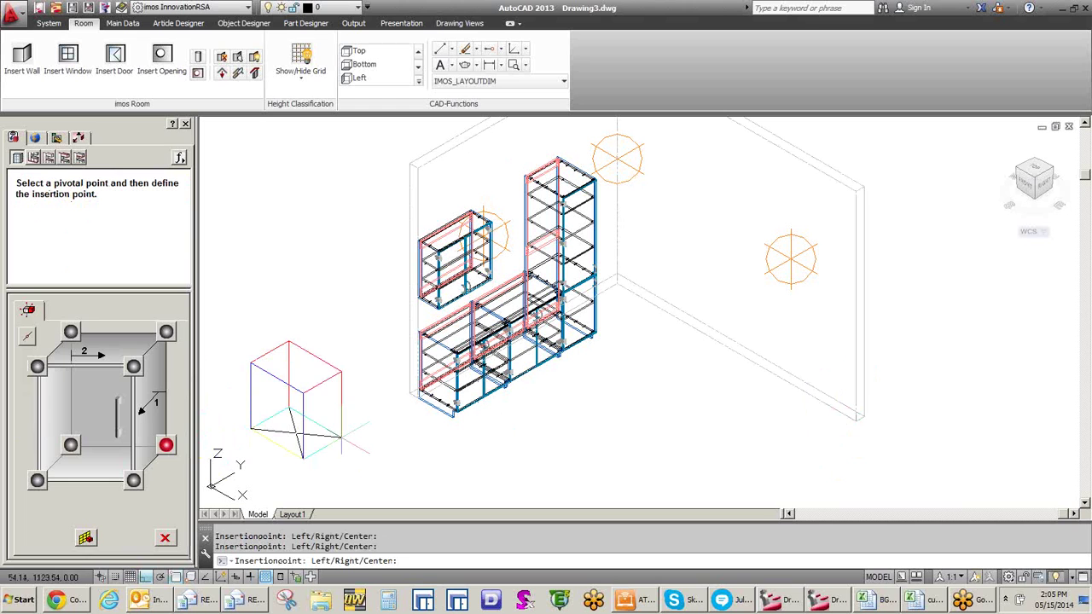
{"action": "left_click", "coordinate": [852, 418]}
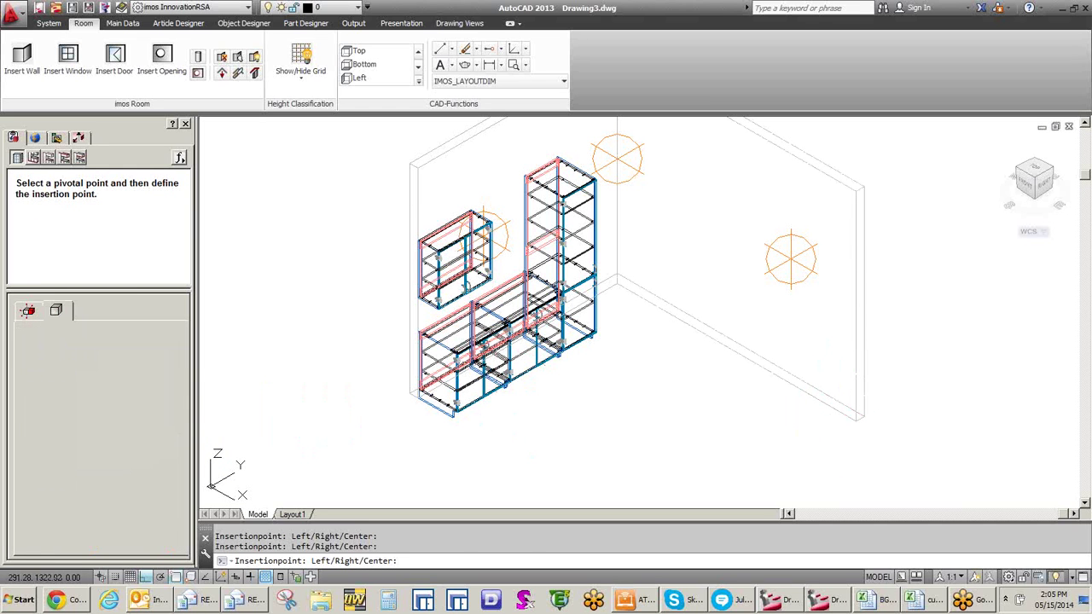
{"action": "key", "text": "Return"}
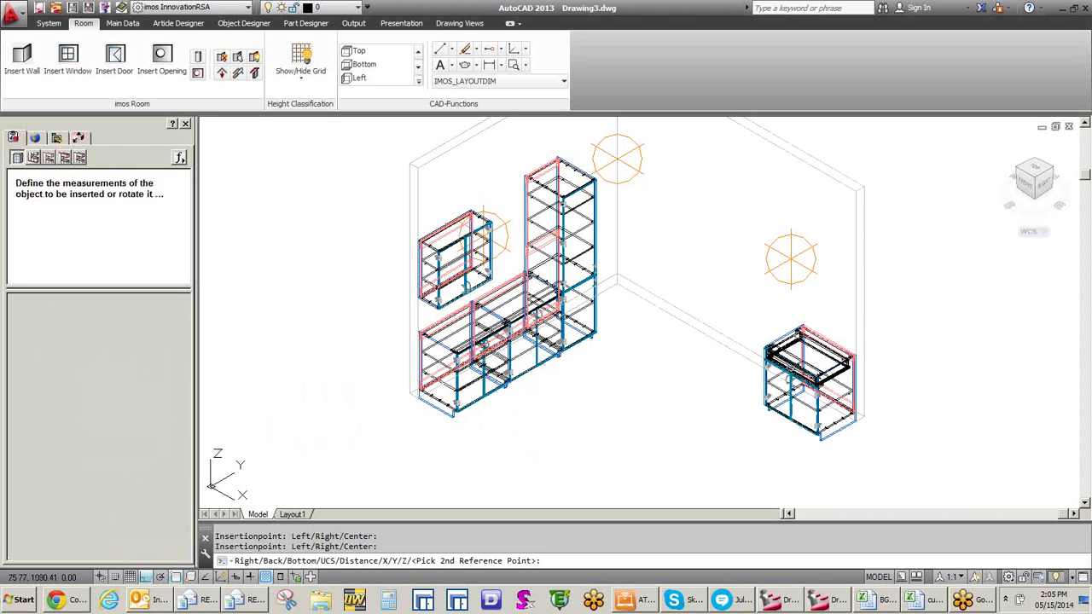
{"action": "key", "text": "Escape"}
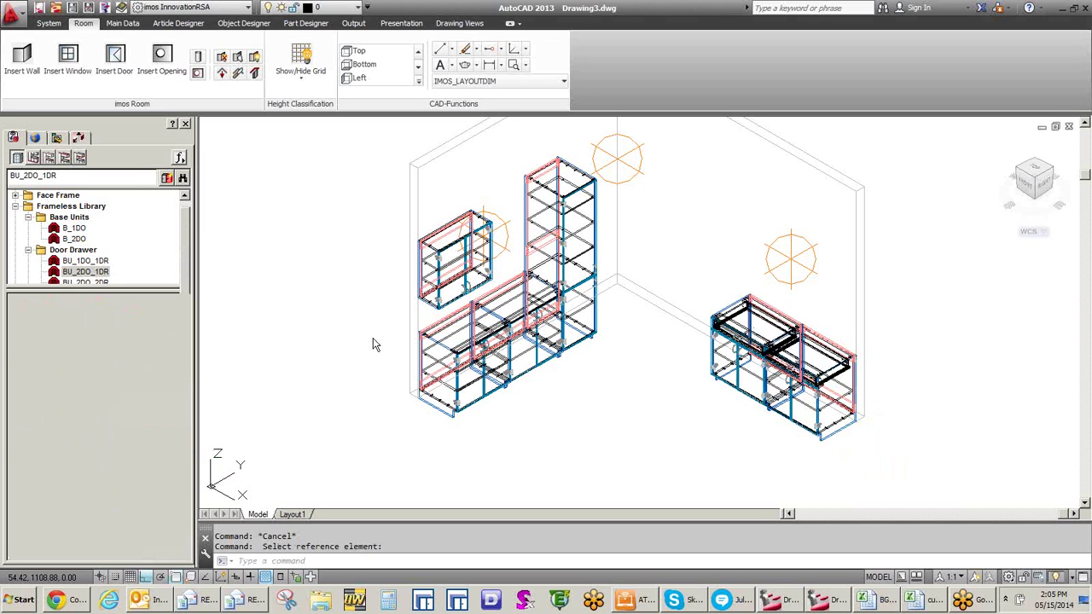
Step: Add the W_Surface_2111_Pr40mm work surface across the two door-drawer units on the right wall
{"action": "left_click", "coordinate": [17, 213]}
{"action": "left_click", "coordinate": [17, 208]}
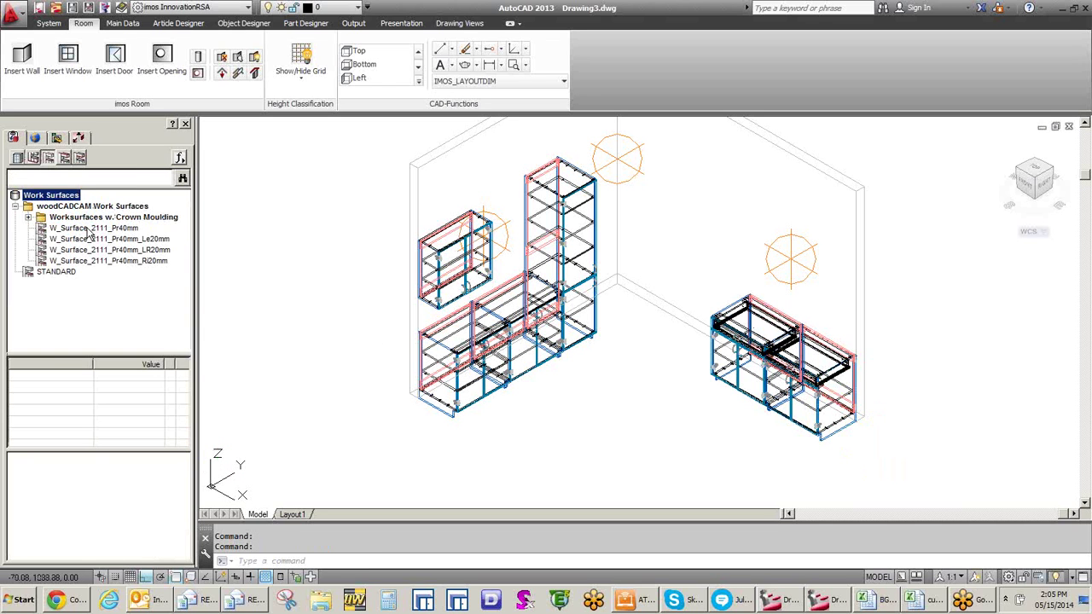
{"action": "double_click", "coordinate": [86, 229]}
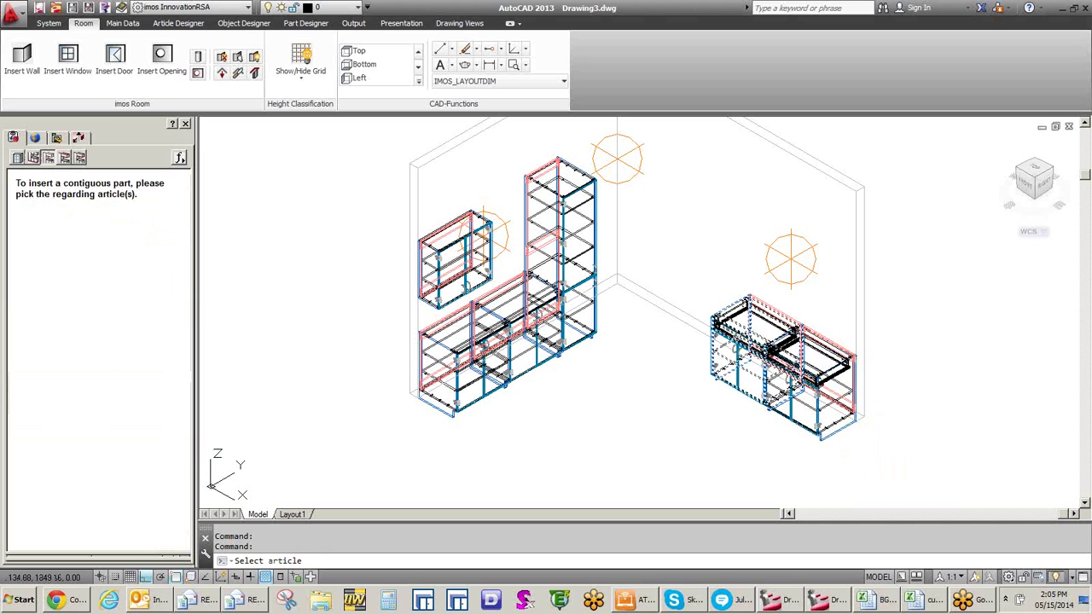
{"action": "left_click", "coordinate": [768, 359]}
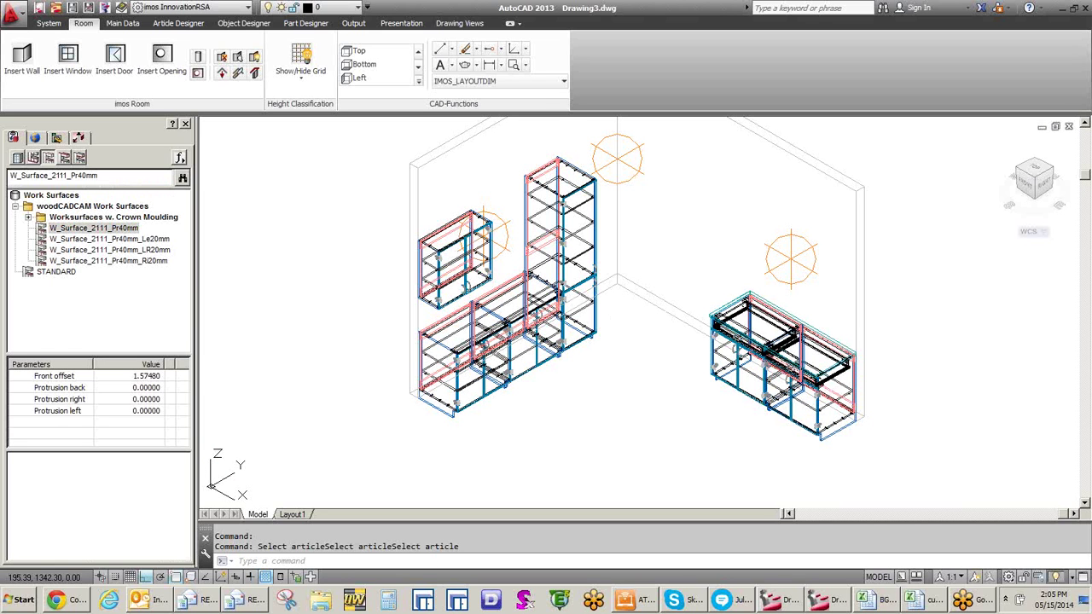
{"action": "left_click", "coordinate": [629, 365]}
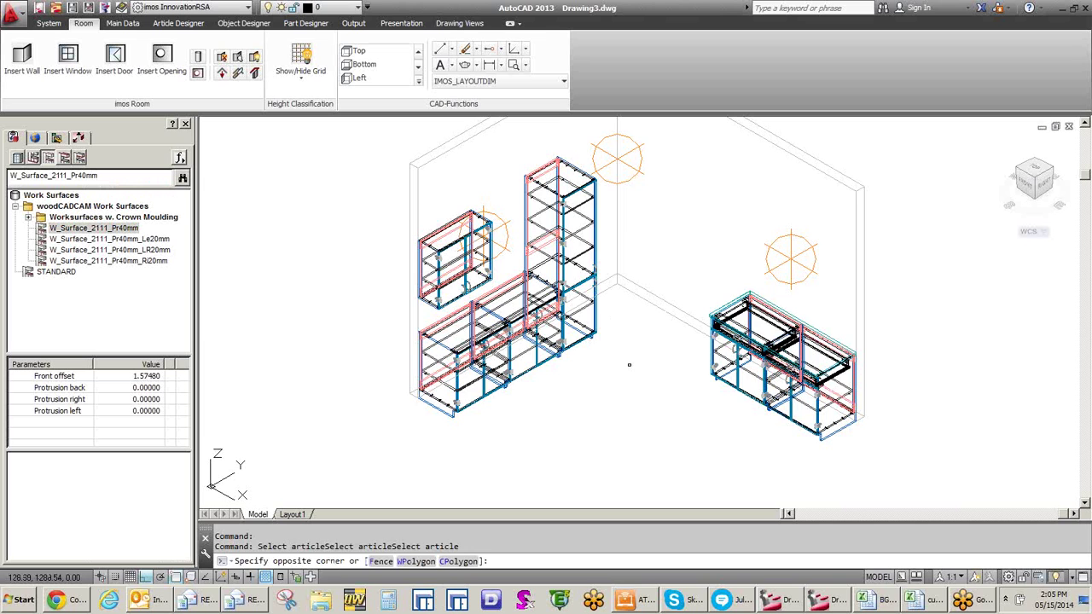
{"action": "left_click", "coordinate": [629, 365]}
{"action": "scroll", "coordinate": [427, 350], "scroll_direction": "down", "scroll_amount": 3}
{"action": "scroll", "coordinate": [535, 357], "scroll_direction": "up", "scroll_amount": 3}
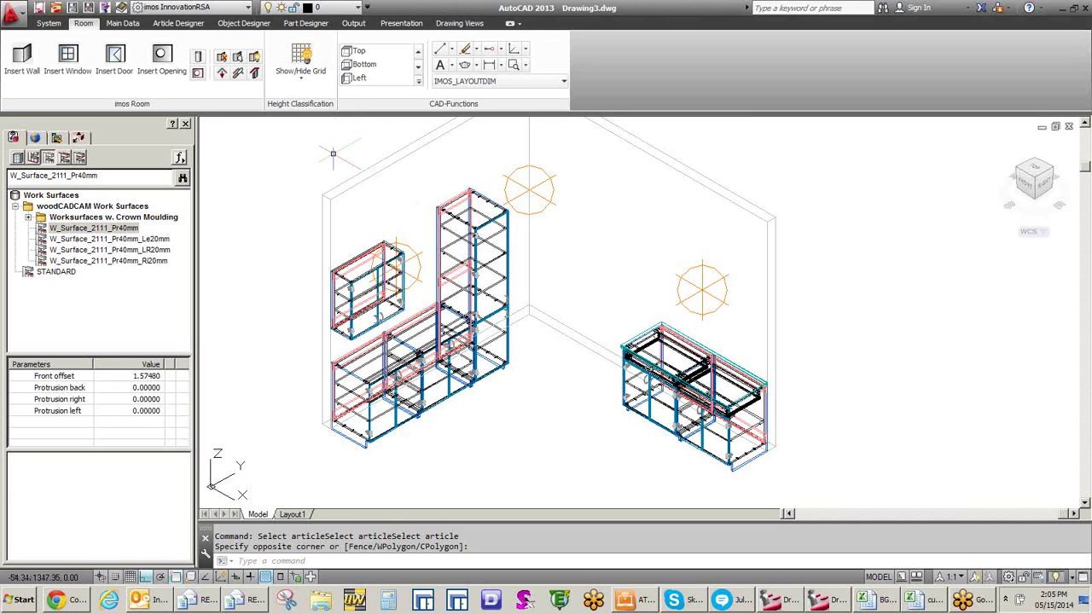
Step: Generate a 2D plan view of the whole room, including all cabinets, and place it to the left of the model
{"action": "left_click", "coordinate": [458, 24]}
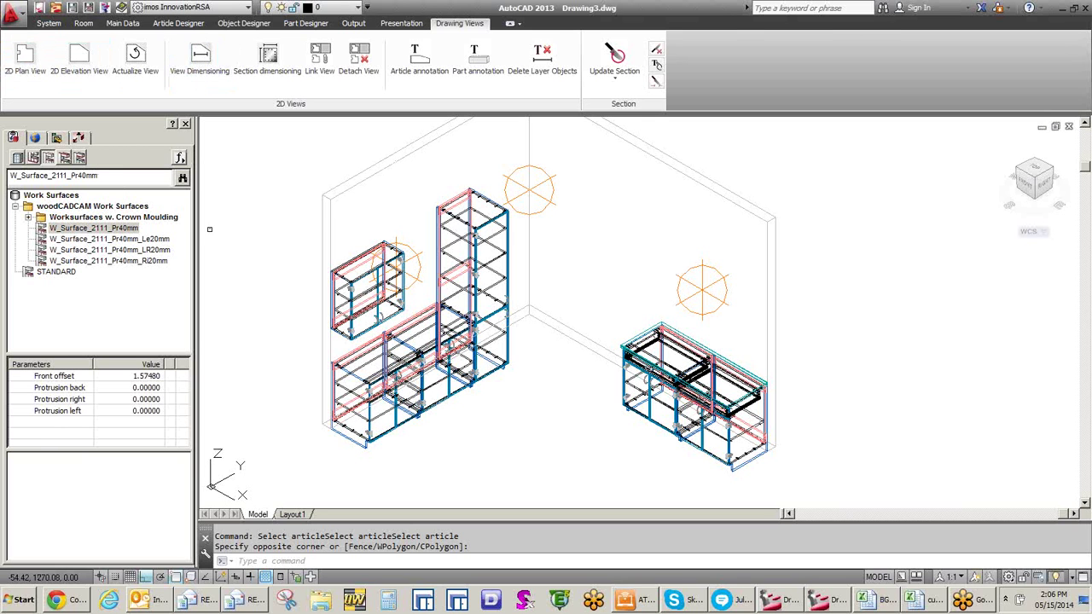
{"action": "scroll", "coordinate": [282, 258], "scroll_direction": "down", "scroll_amount": 5}
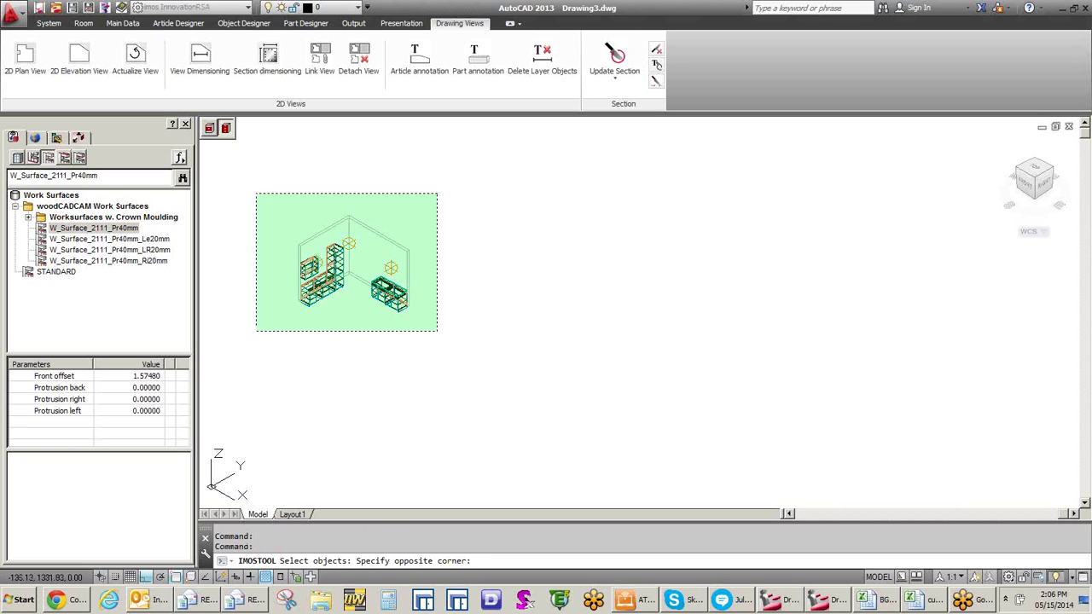
{"action": "left_click", "coordinate": [256, 193]}
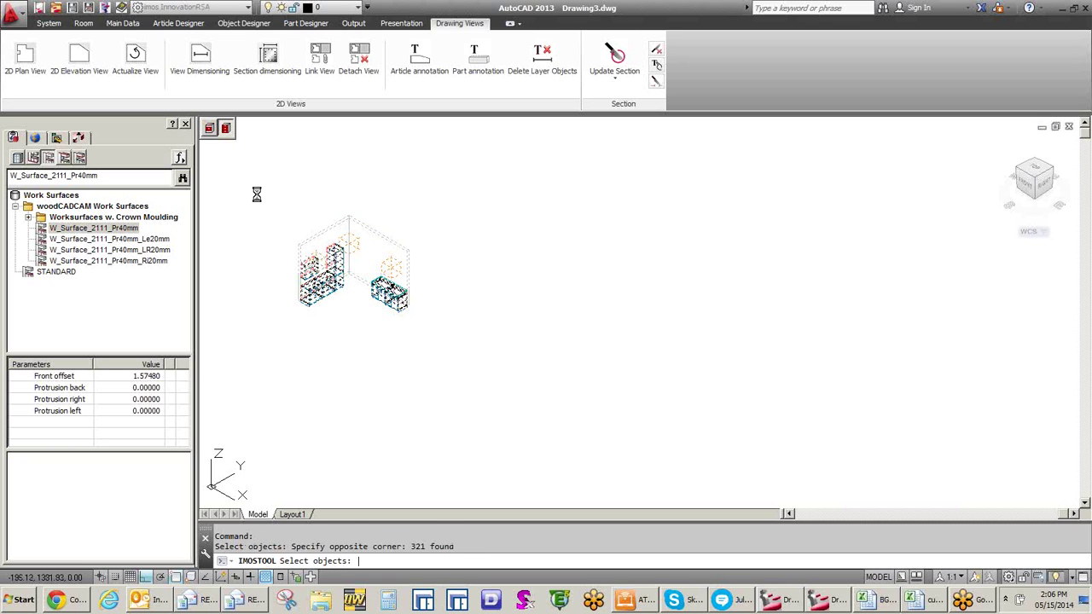
{"action": "key", "text": "Return"}
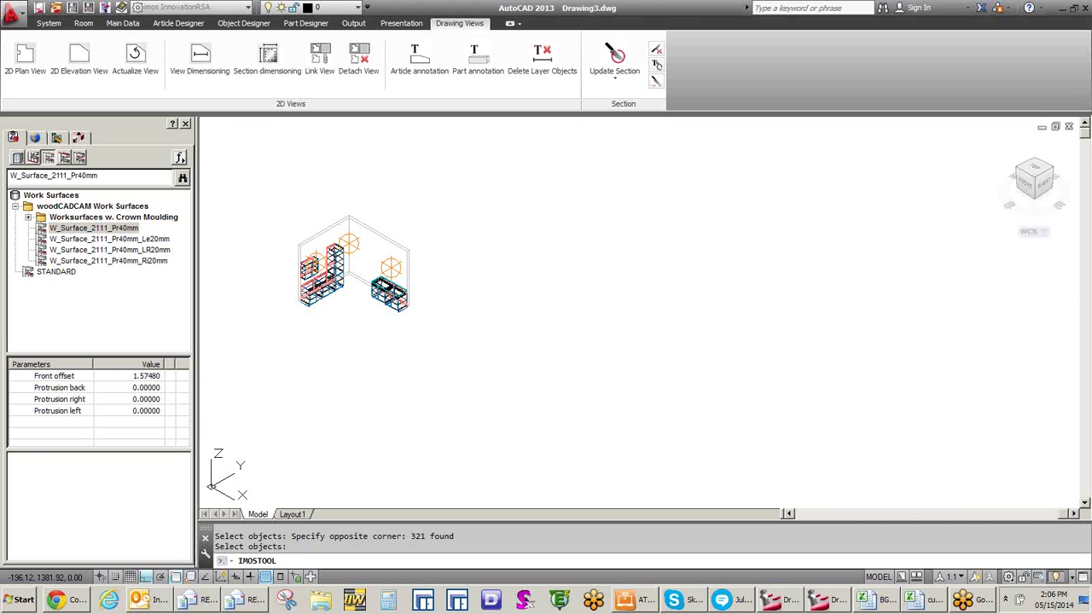
{"action": "key", "text": "Return"}
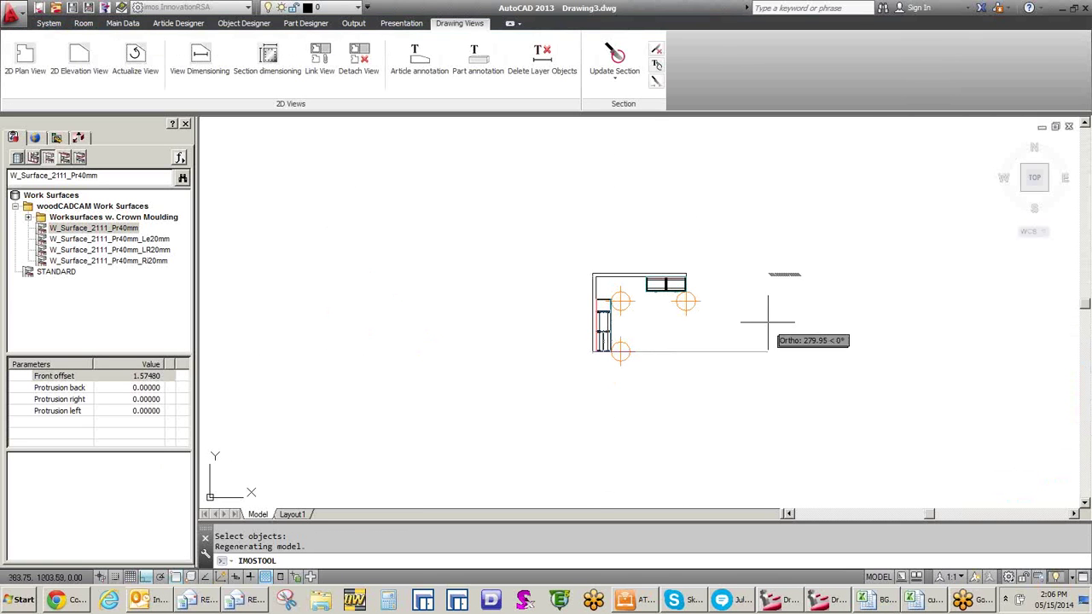
{"action": "left_click", "coordinate": [357, 301]}
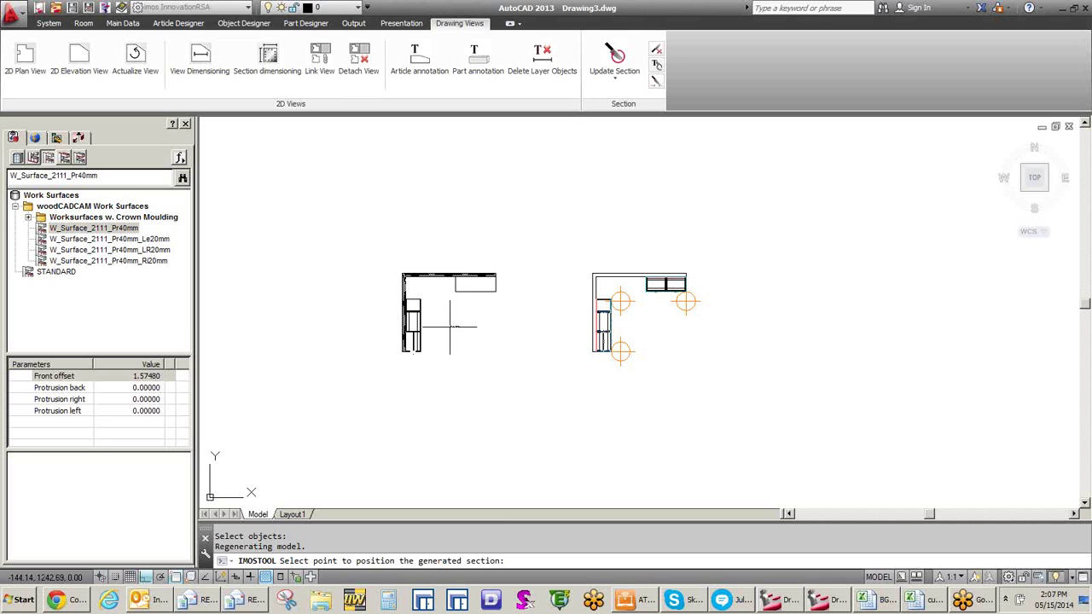
{"action": "scroll", "coordinate": [451, 326], "scroll_direction": "up", "scroll_amount": 6}
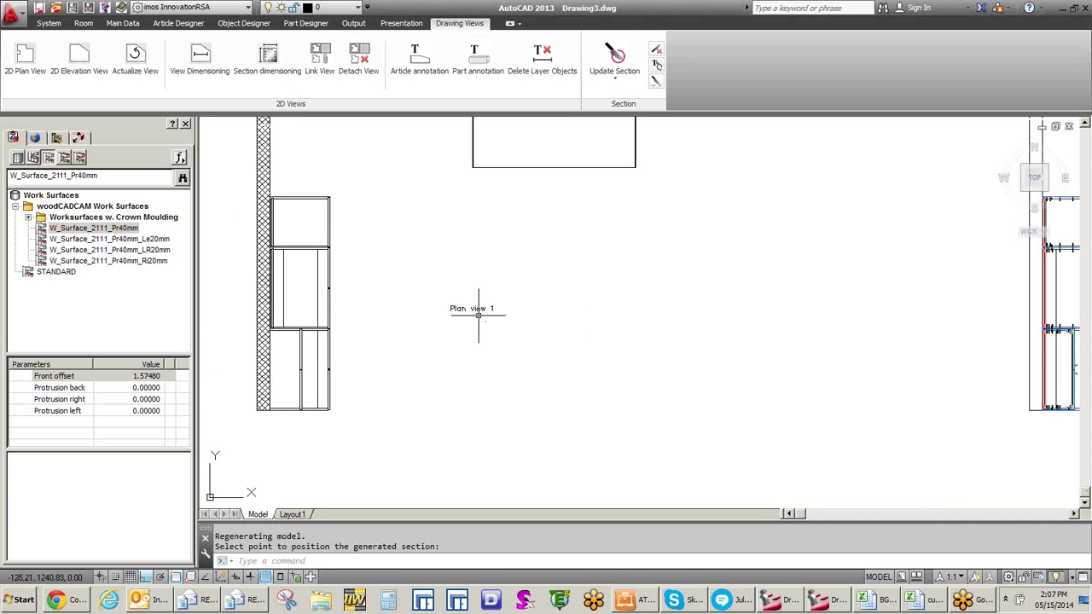
{"action": "scroll", "coordinate": [479, 315], "scroll_direction": "down", "scroll_amount": 2}
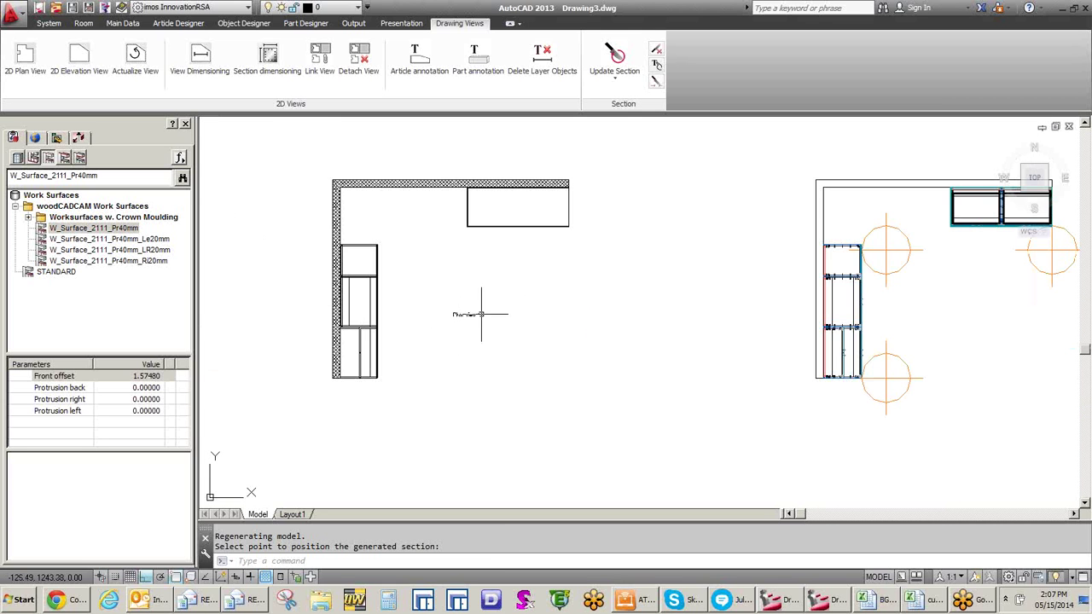
{"action": "scroll", "coordinate": [480, 314], "scroll_direction": "down", "scroll_amount": 2}
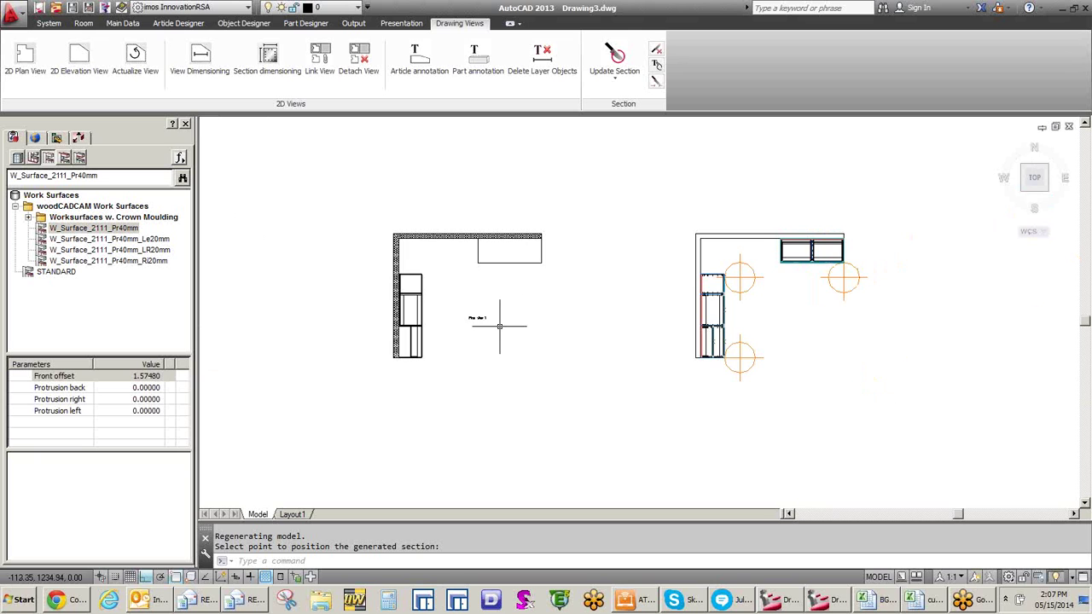
{"action": "scroll", "coordinate": [502, 325], "scroll_direction": "down", "scroll_amount": 2}
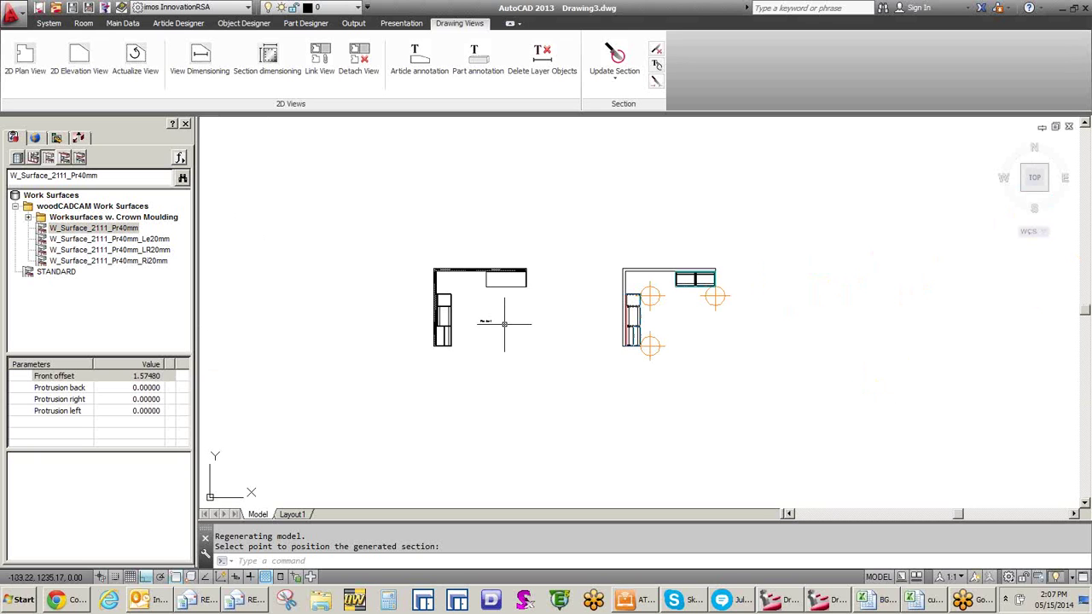
Step: Create a 2D elevation view of the left wall's cabinets from the plan view and place it to the left of the plan
{"action": "left_click", "coordinate": [81, 62]}
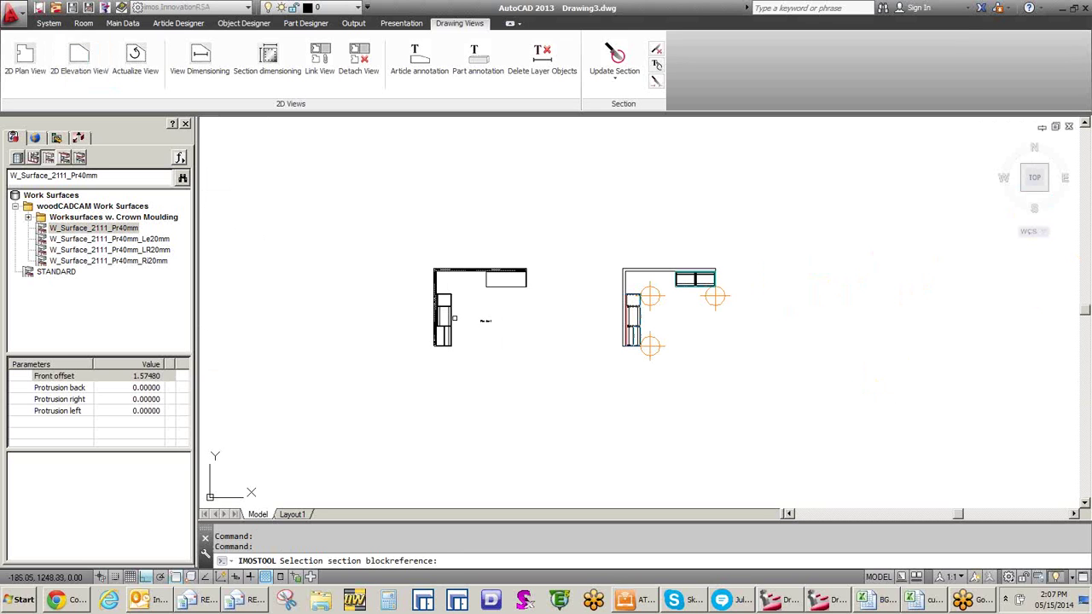
{"action": "left_click", "coordinate": [454, 318]}
{"action": "scroll", "coordinate": [458, 318], "scroll_direction": "up", "scroll_amount": 4}
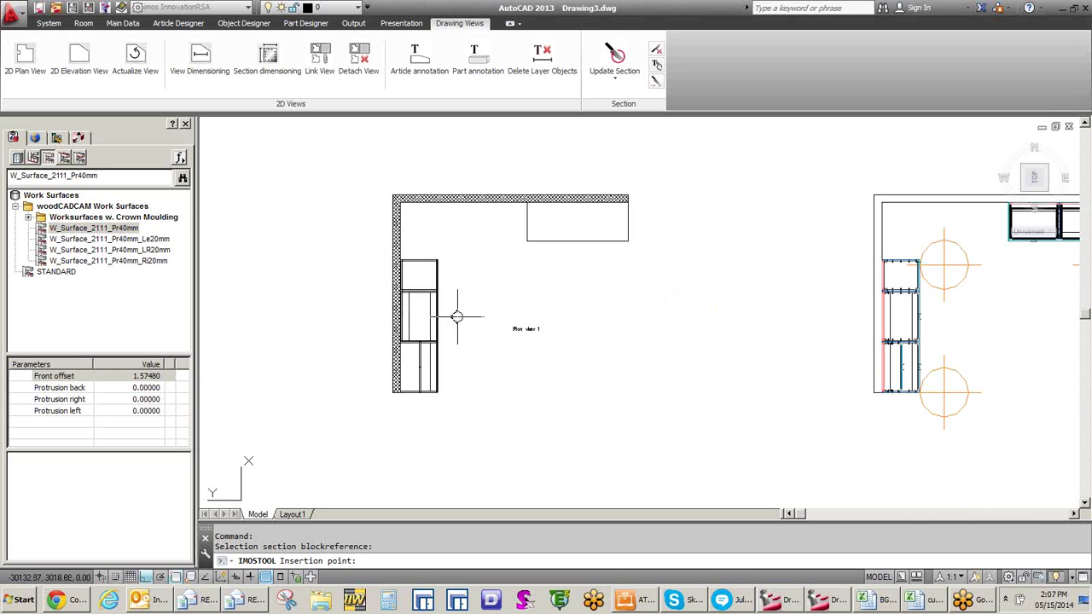
{"action": "scroll", "coordinate": [457, 318], "scroll_direction": "up", "scroll_amount": 4}
{"action": "left_click", "coordinate": [446, 319]}
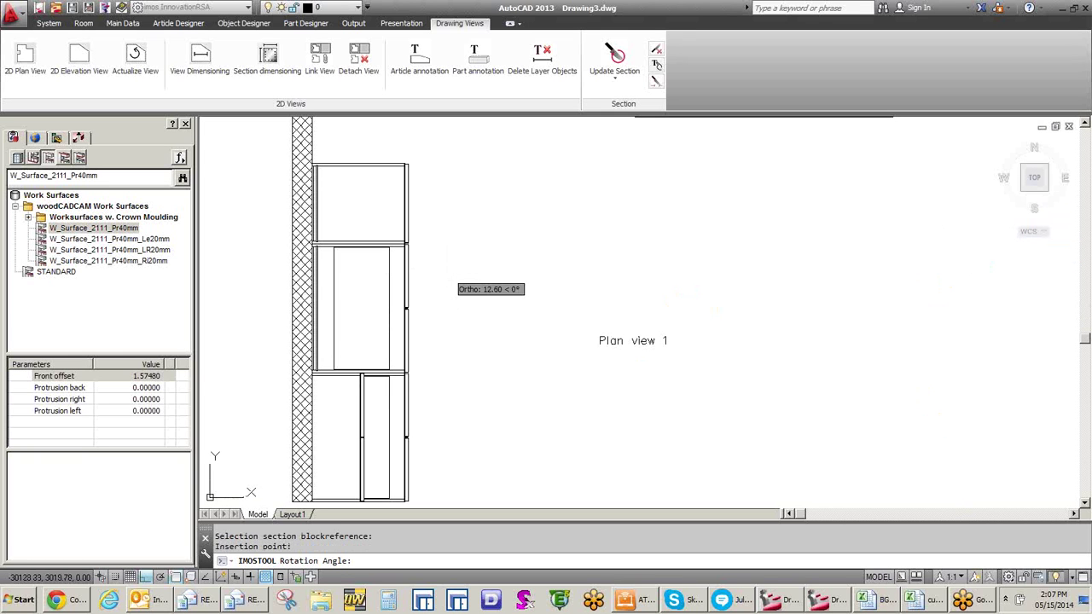
{"action": "left_click", "coordinate": [447, 273]}
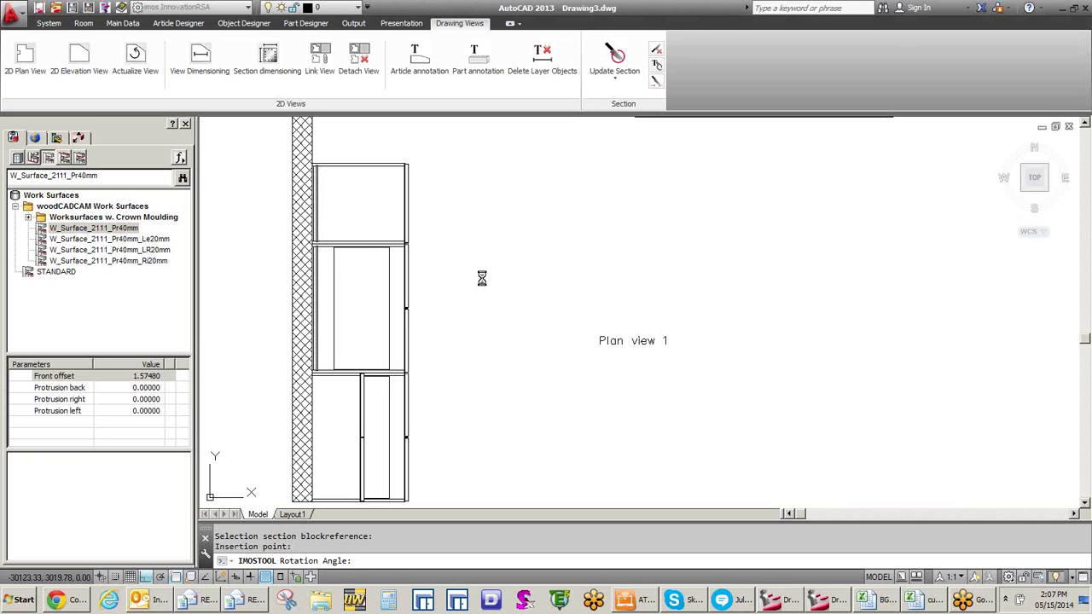
{"action": "scroll", "coordinate": [483, 278], "scroll_direction": "down", "scroll_amount": 2}
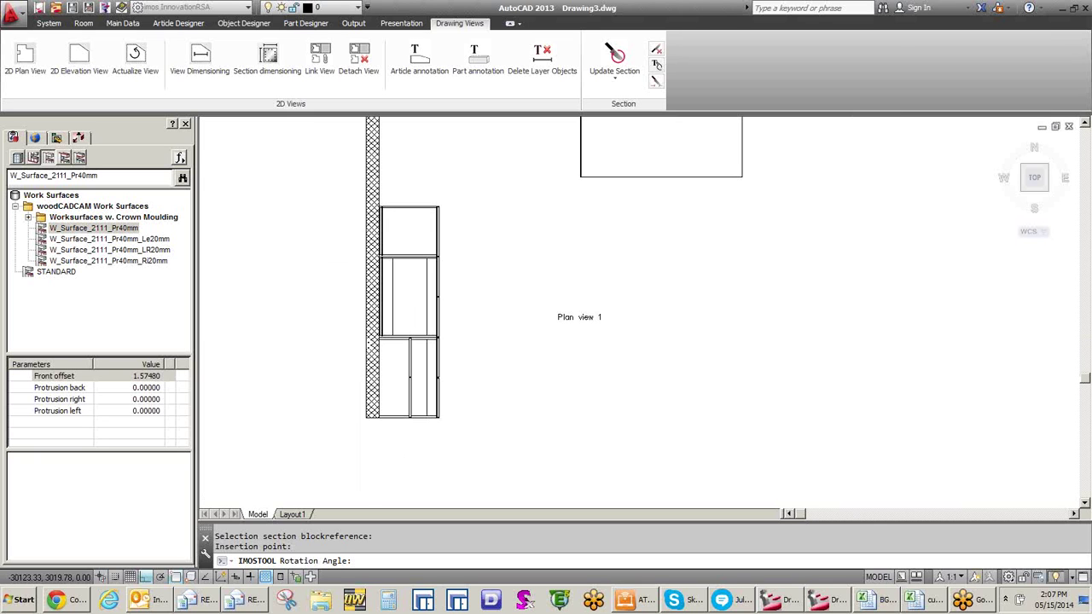
{"action": "scroll", "coordinate": [489, 277], "scroll_direction": "down", "scroll_amount": 2}
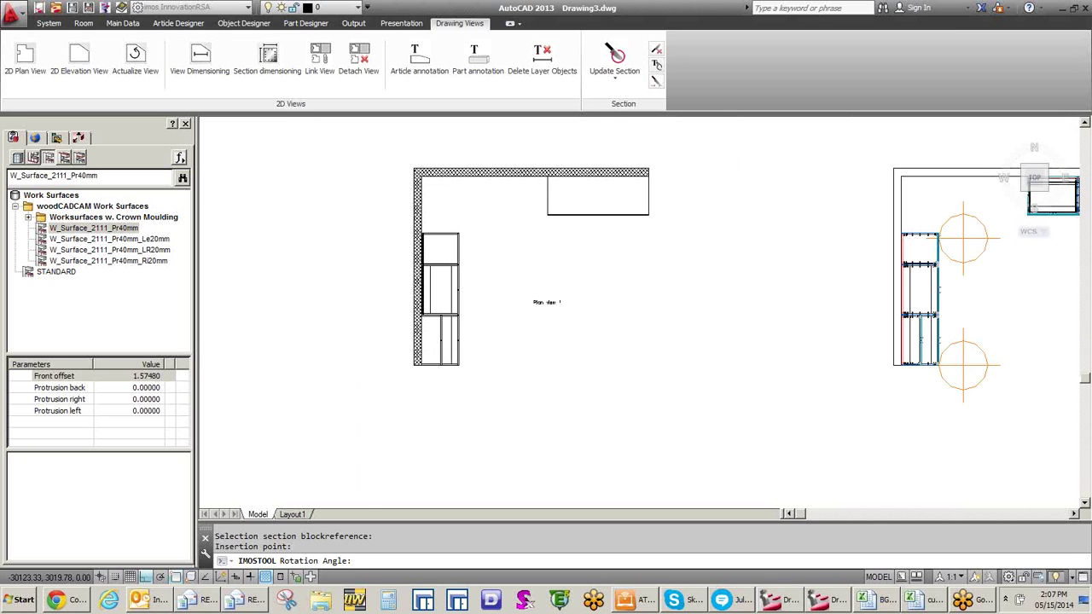
{"action": "scroll", "coordinate": [492, 279], "scroll_direction": "down", "scroll_amount": 2}
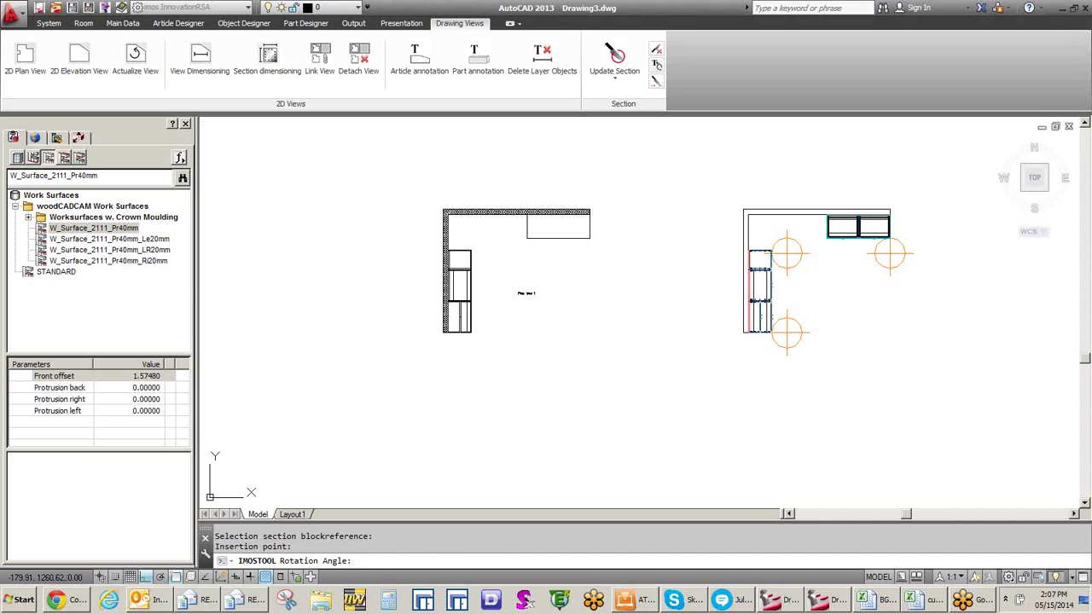
{"action": "key", "text": "Return"}
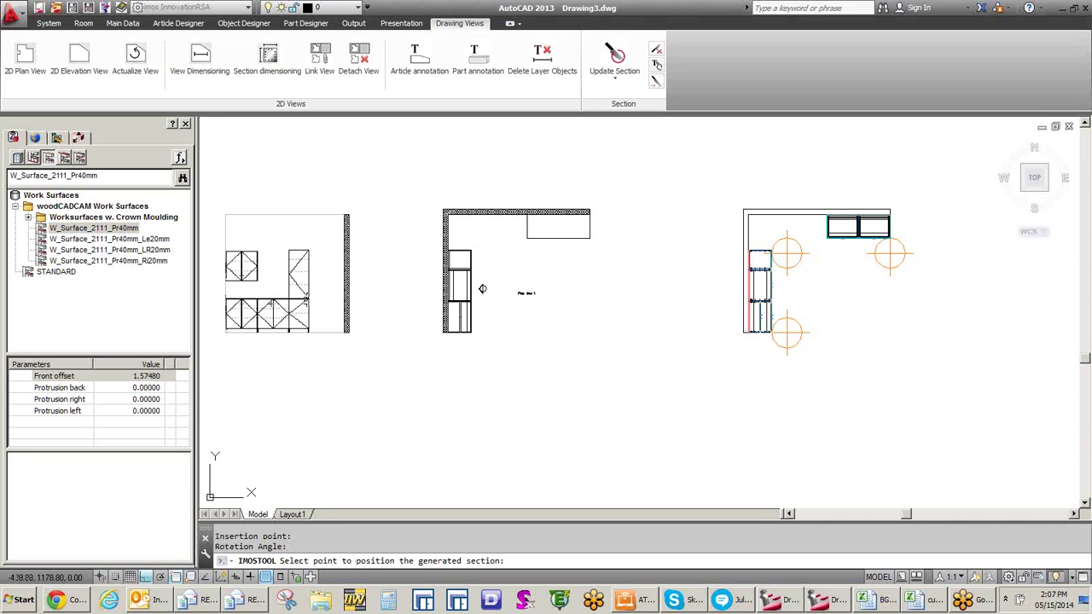
{"action": "left_click", "coordinate": [254, 342]}
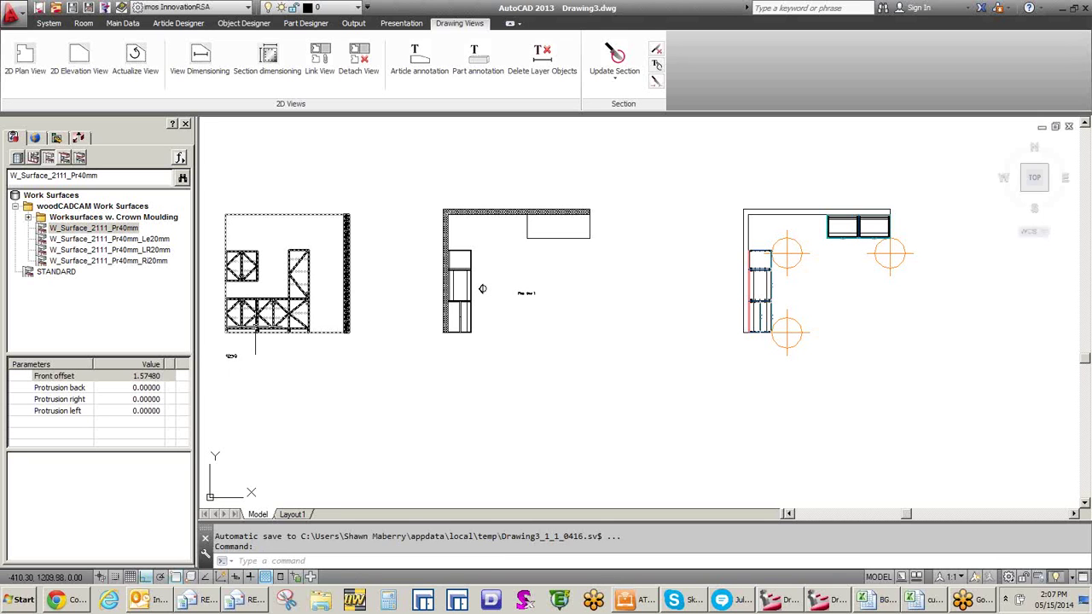
Step: Create a second 2D elevation facing the wall with the work surface and place it above the plan view
{"action": "middle_click_drag", "start_coordinate": [254, 342], "coordinate": [334, 366]}
{"action": "key", "text": "Return"}
{"action": "left_click", "coordinate": [562, 312]}
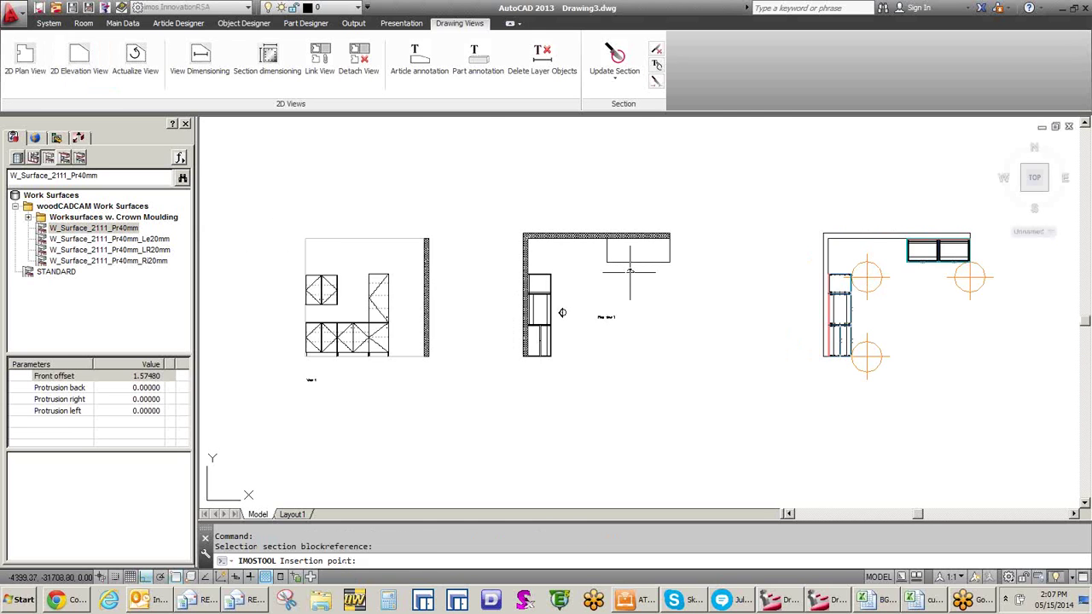
{"action": "left_click", "coordinate": [632, 270]}
{"action": "scroll", "coordinate": [632, 271], "scroll_direction": "up", "scroll_amount": 6}
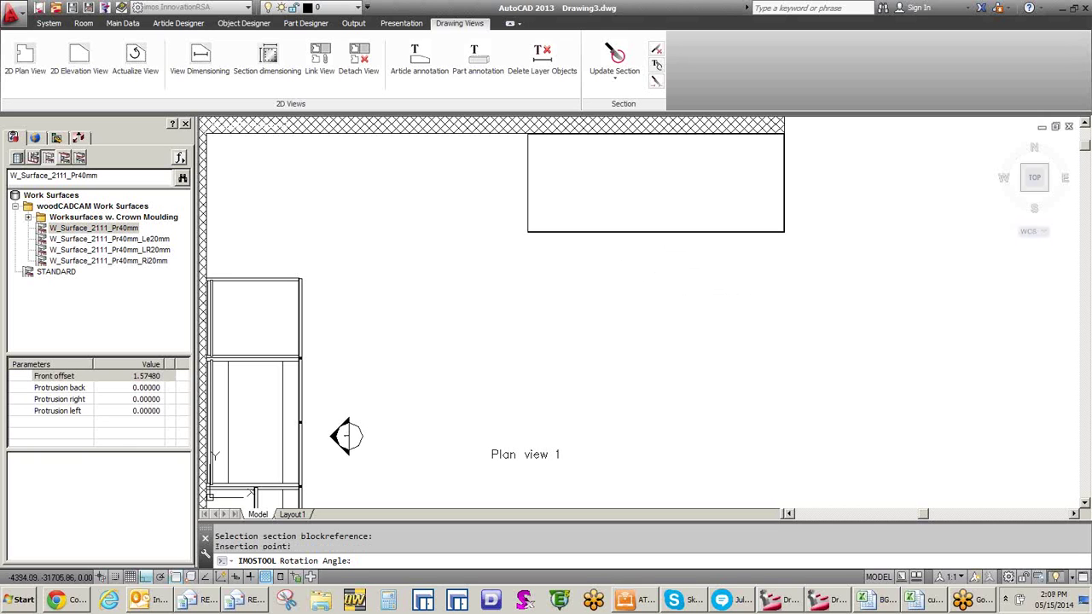
{"action": "scroll", "coordinate": [543, 299], "scroll_direction": "down", "scroll_amount": 8}
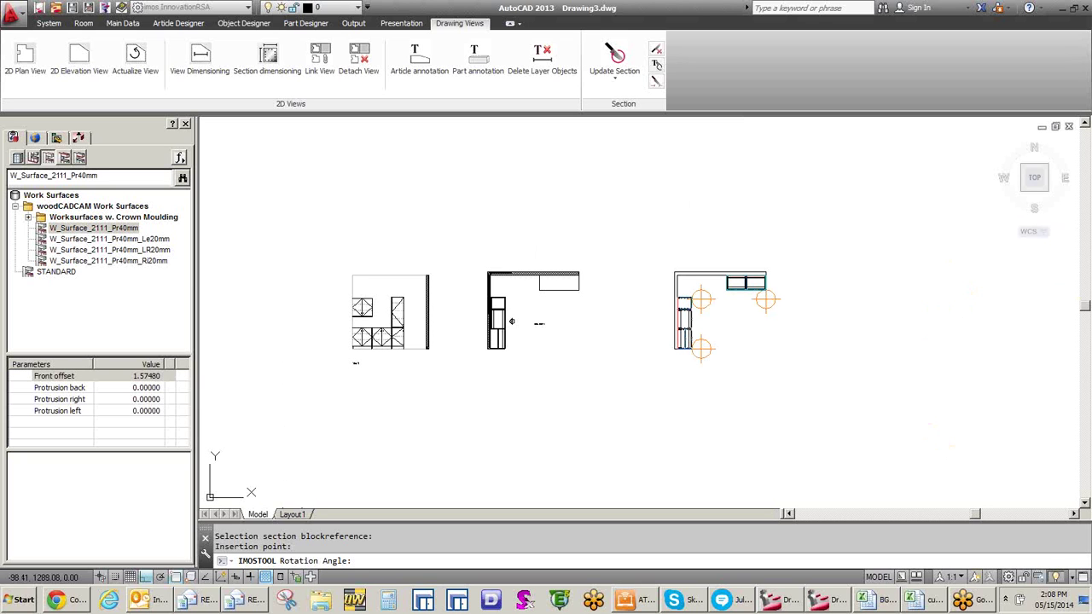
{"action": "left_click", "coordinate": [495, 217]}
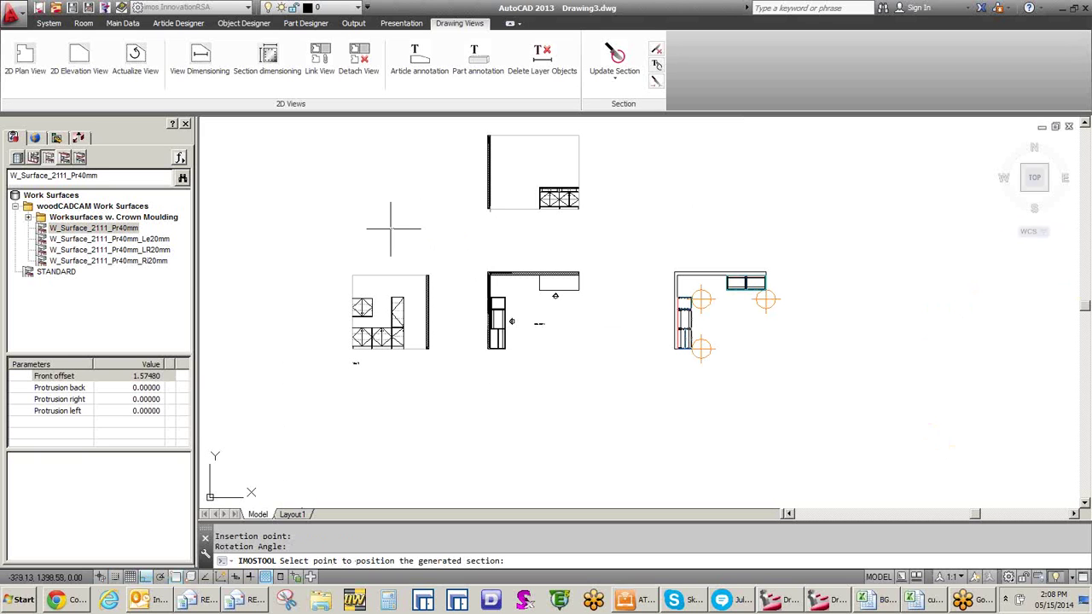
Step: Cut vertical section A through the upper cabinet and the base unit below it in View 1, placing the section left of the elevation
{"action": "left_click", "coordinate": [615, 87]}
{"action": "left_click", "coordinate": [618, 102]}
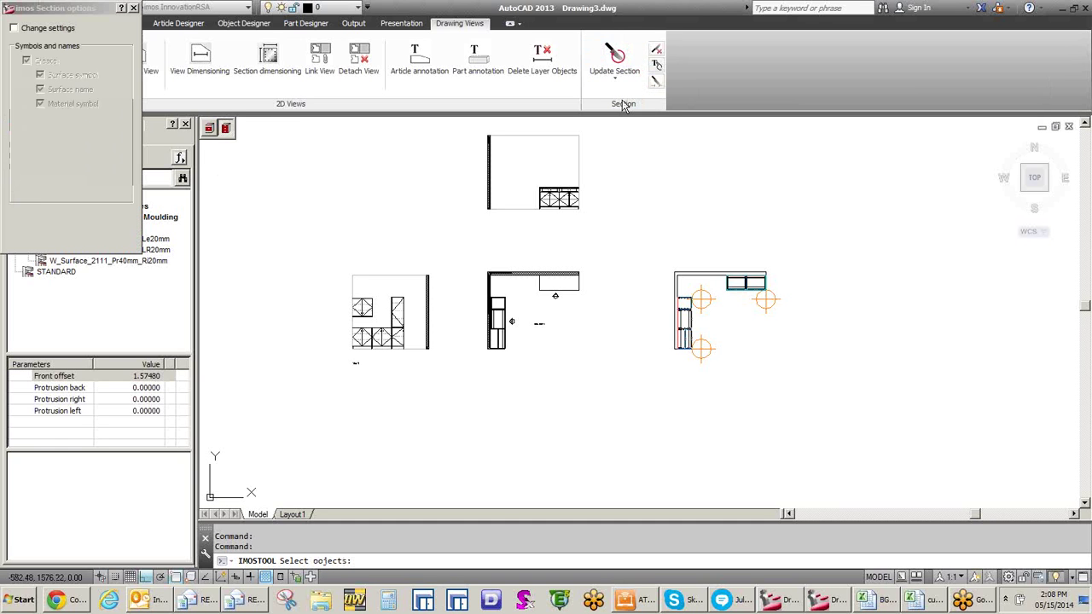
{"action": "left_click", "coordinate": [375, 328]}
{"action": "scroll", "coordinate": [335, 331], "scroll_direction": "up", "scroll_amount": 6}
{"action": "key", "text": "Return"}
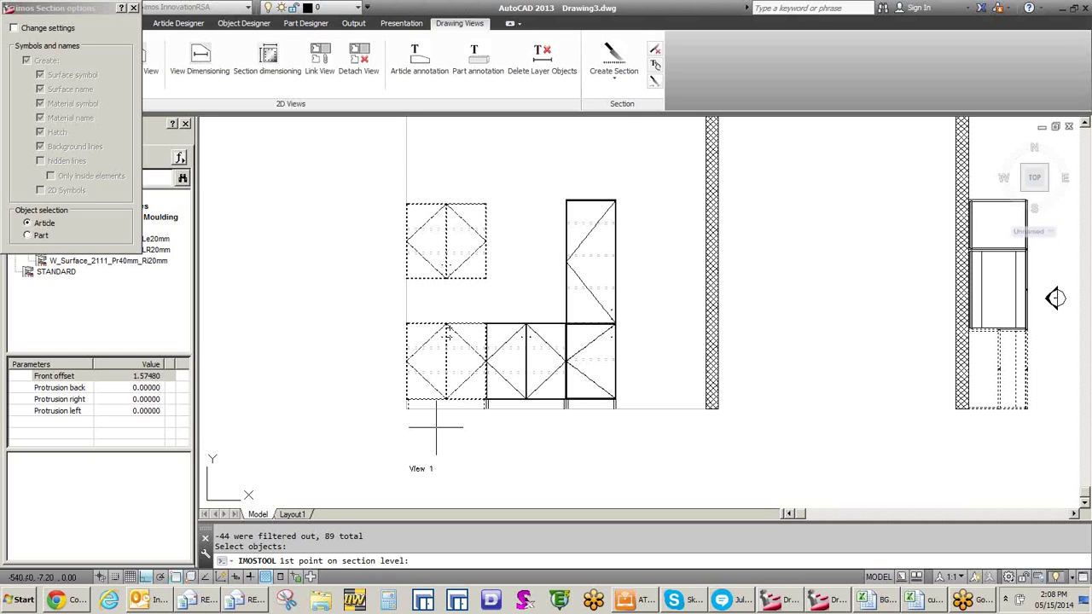
{"action": "left_click", "coordinate": [436, 428]}
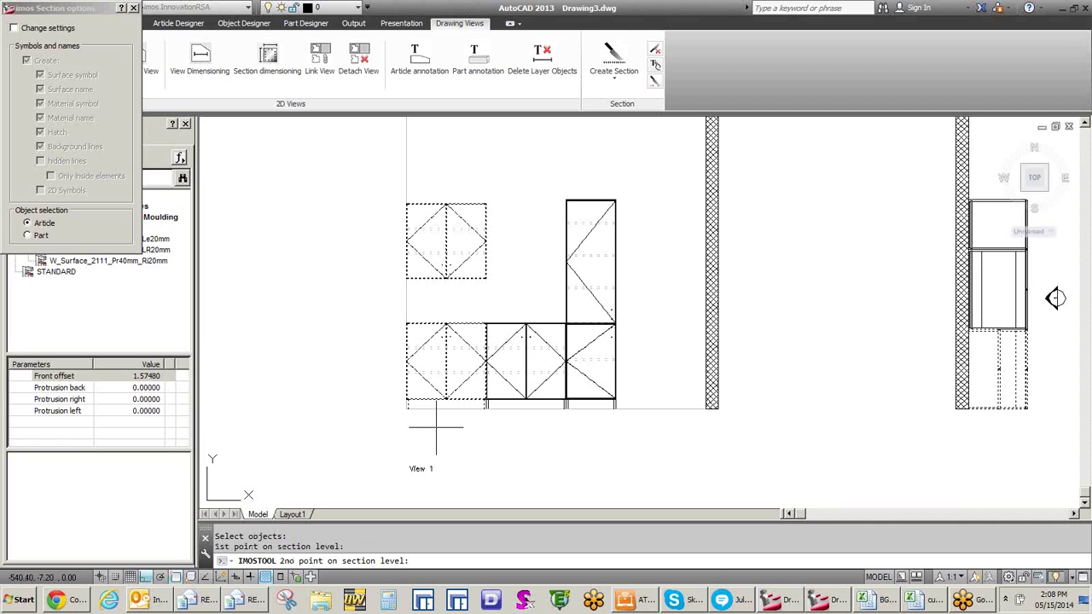
{"action": "left_click", "coordinate": [438, 179]}
{"action": "left_click", "coordinate": [442, 176]}
{"action": "key", "text": "Return"}
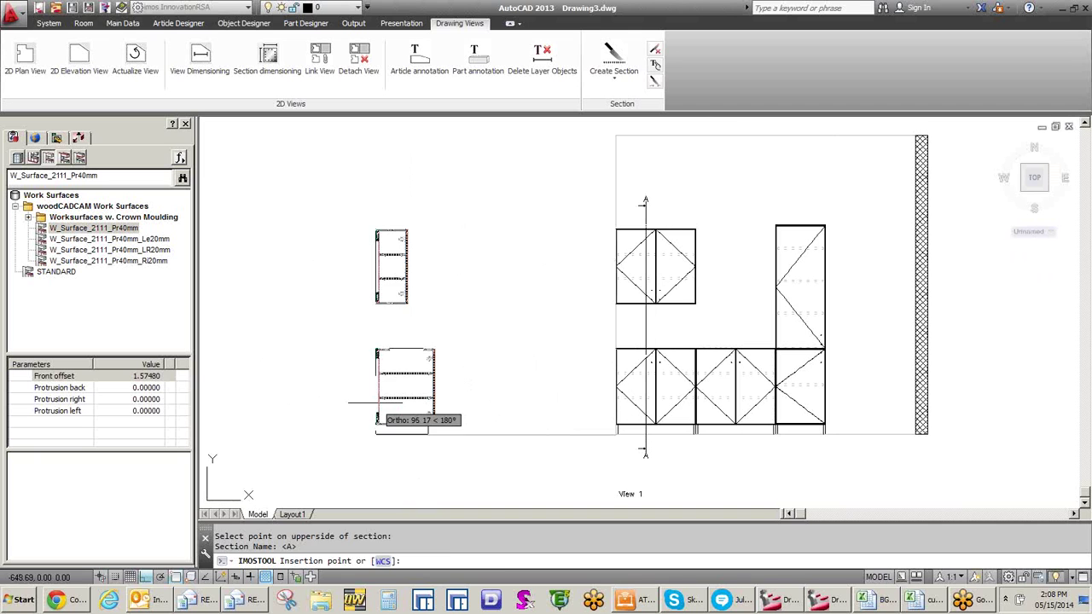
{"action": "left_click", "coordinate": [376, 404]}
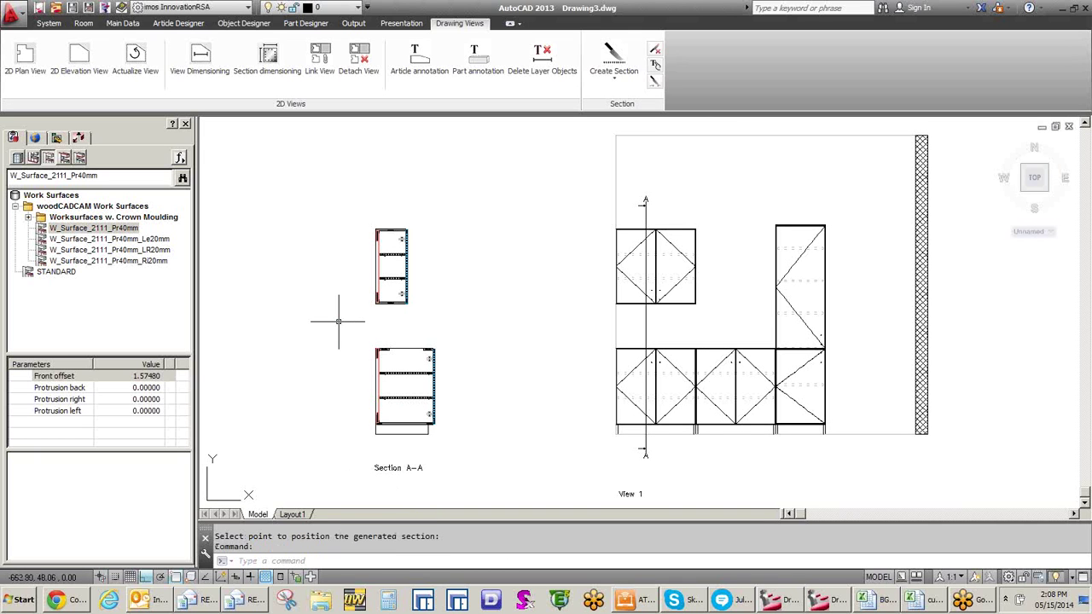
Step: Update Section A-A by adding the wall behind the cabinets to its selected objects
{"action": "left_click", "coordinate": [618, 85]}
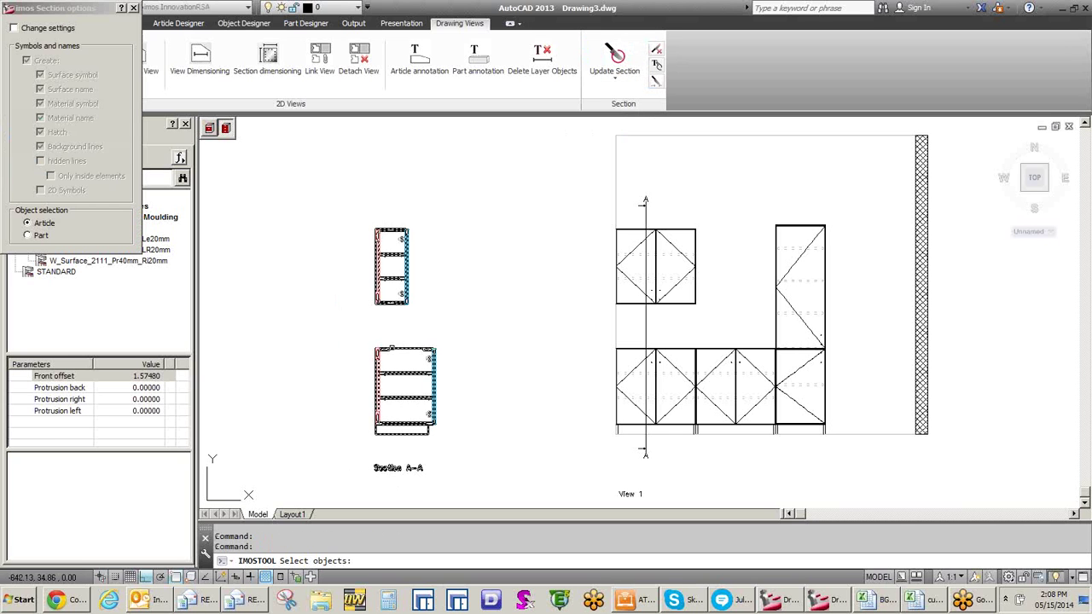
{"action": "left_click", "coordinate": [404, 388]}
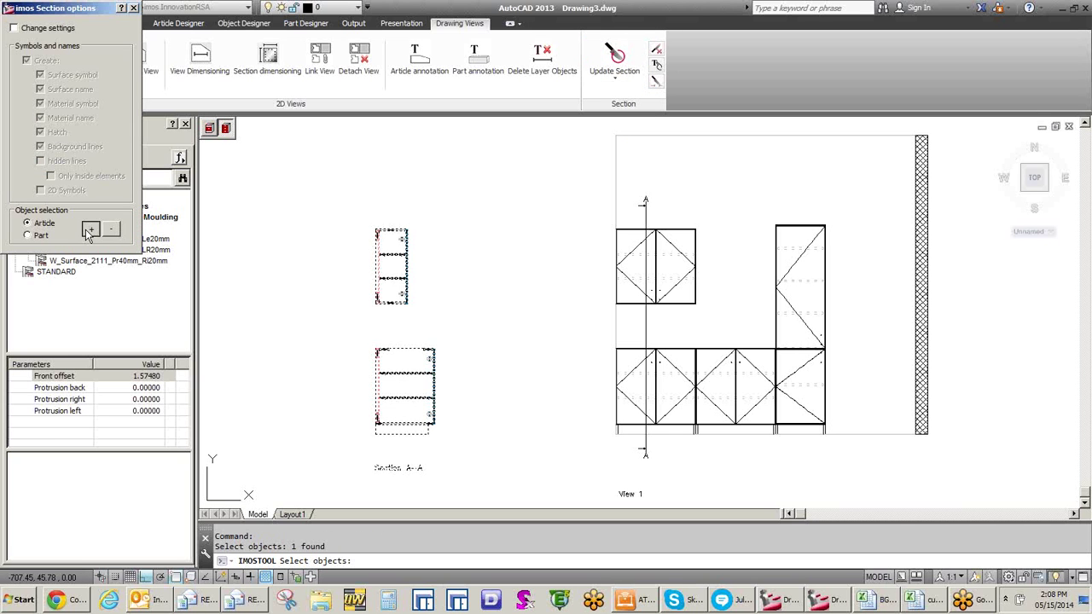
{"action": "left_click", "coordinate": [89, 230]}
{"action": "left_click", "coordinate": [579, 277]}
{"action": "key", "text": "Return"}
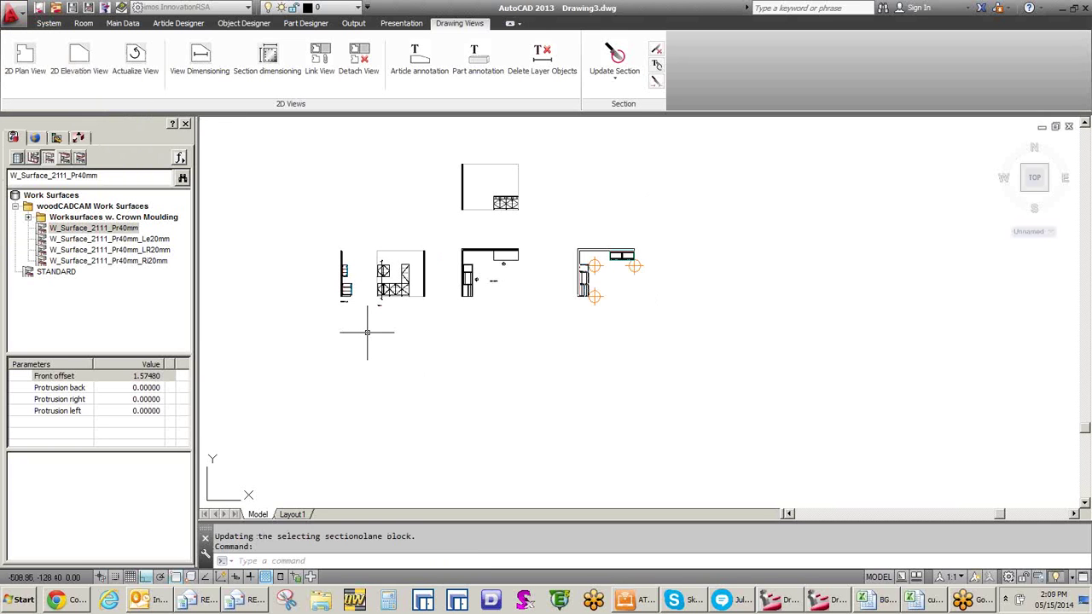
Step: Add automatic dimensions to the plan view and both elevations, and section dimensions to Section A-A
{"action": "scroll", "coordinate": [367, 333], "scroll_direction": "up", "scroll_amount": 2}
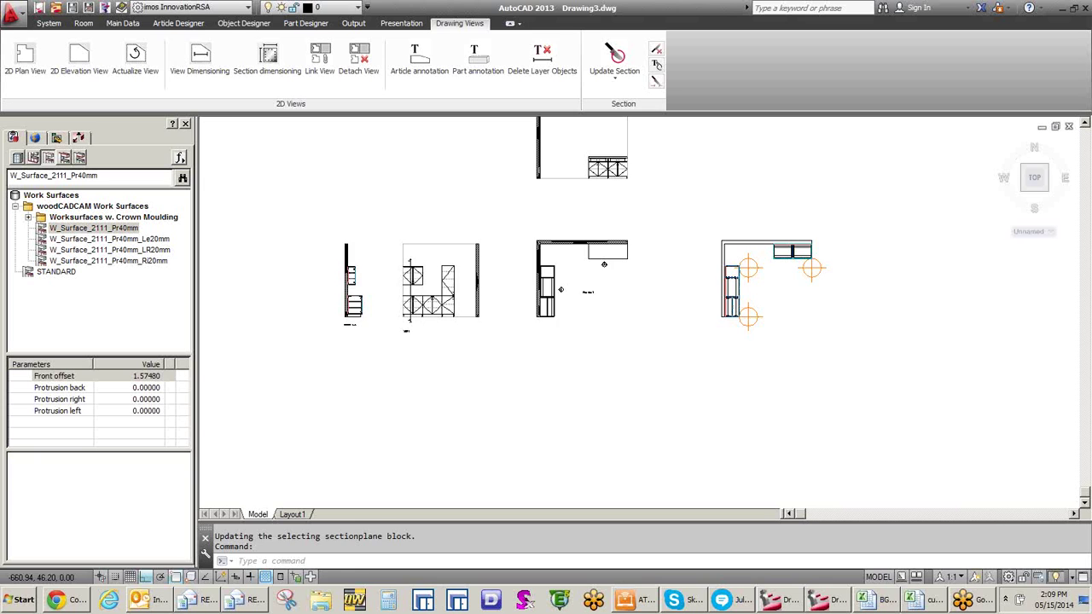
{"action": "scroll", "coordinate": [387, 411], "scroll_direction": "down", "scroll_amount": 2}
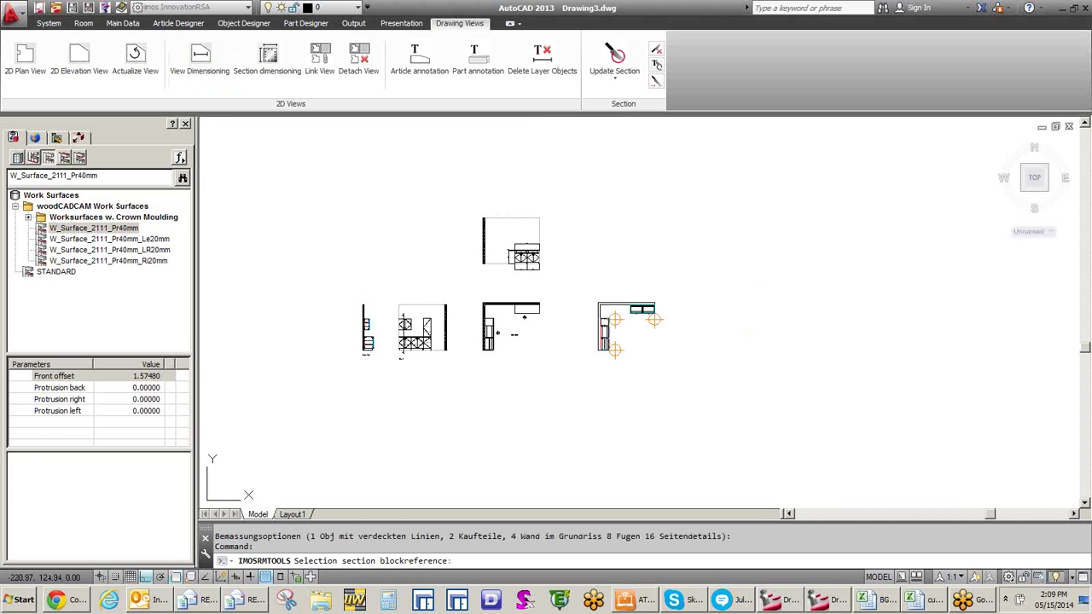
{"action": "left_click", "coordinate": [269, 65]}
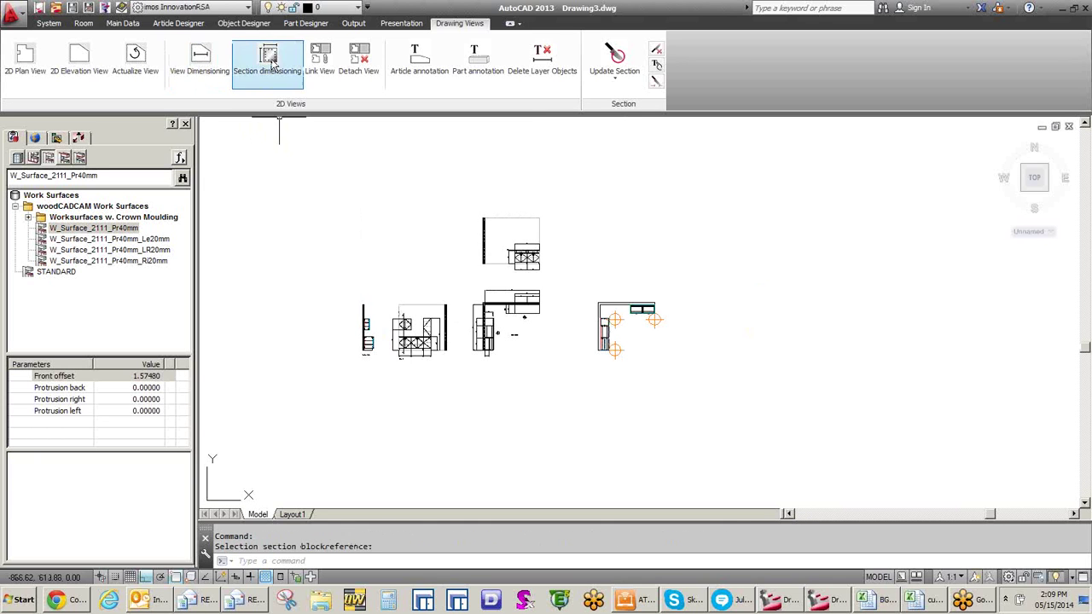
{"action": "left_click", "coordinate": [269, 65]}
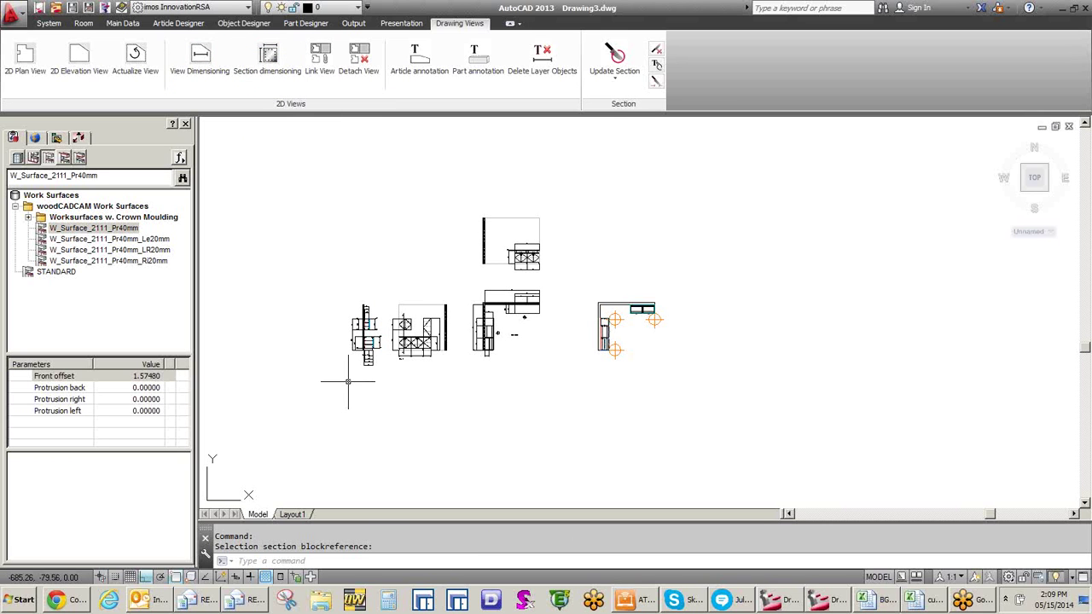
Step: Display the imos program version and licence information with the IMOSABOUT command, then close it
{"action": "scroll", "coordinate": [372, 329], "scroll_direction": "up", "scroll_amount": 5}
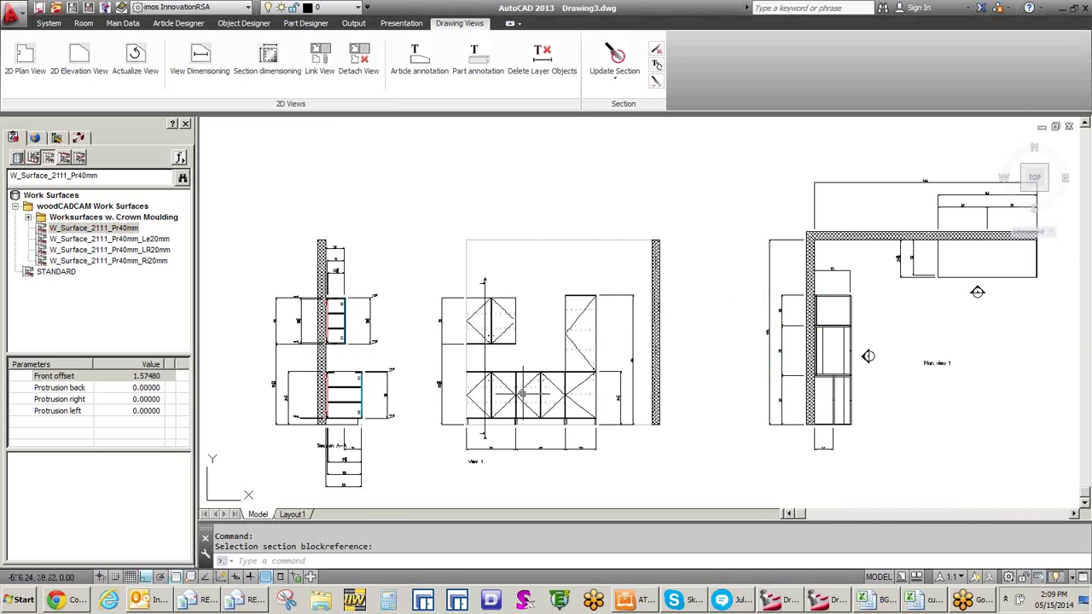
{"action": "scroll", "coordinate": [515, 377], "scroll_direction": "up", "scroll_amount": 2}
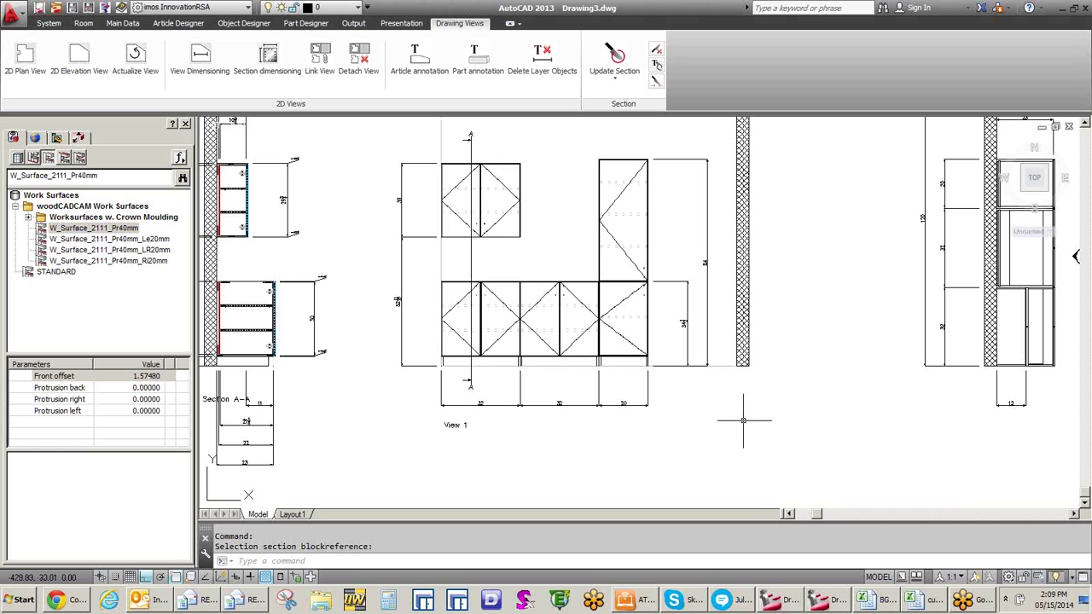
{"action": "left_click", "coordinate": [284, 560]}
{"action": "type", "text": "imosabout"}
{"action": "key", "text": "Return"}
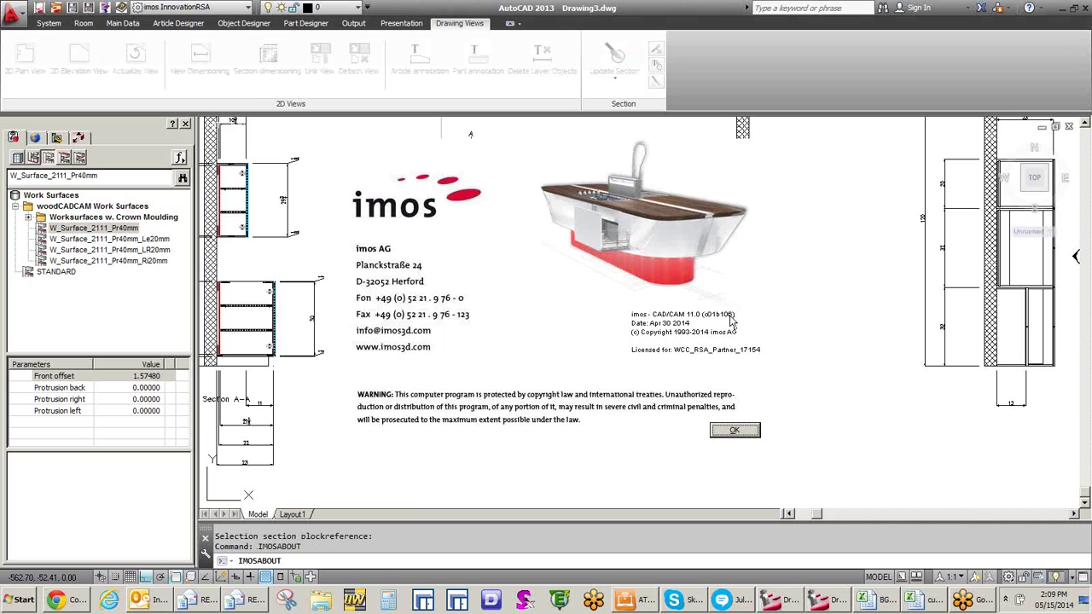
{"action": "left_click", "coordinate": [732, 431]}
{"action": "scroll", "coordinate": [547, 315], "scroll_direction": "down", "scroll_amount": 2}
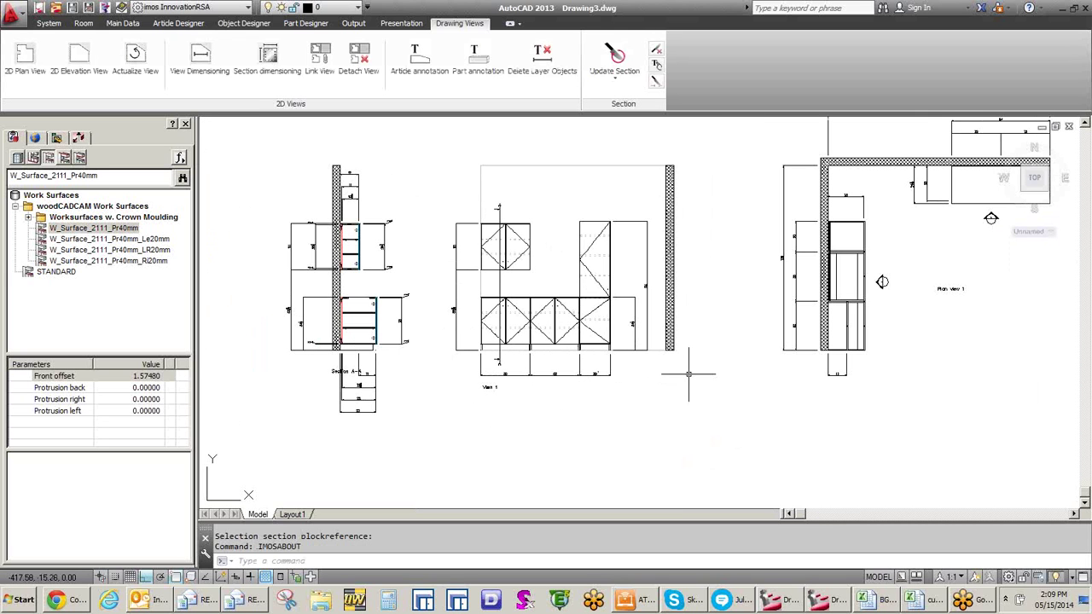
Step: Try to annotate the articles in View 1 with their comment-1 text
{"action": "middle_click_drag", "start_coordinate": [689, 372], "coordinate": [665, 383]}
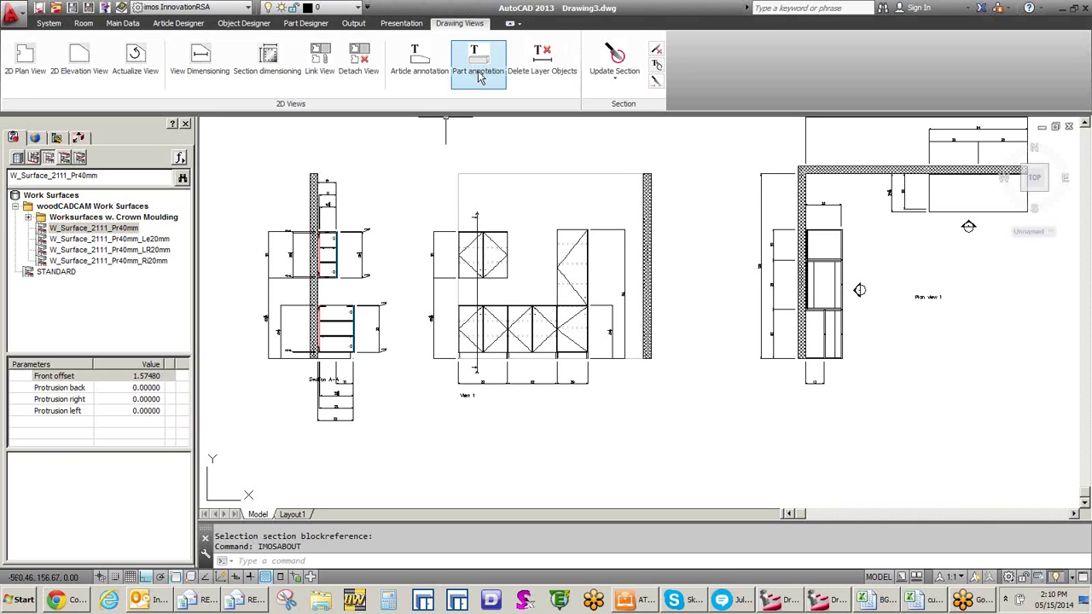
{"action": "left_click", "coordinate": [417, 60]}
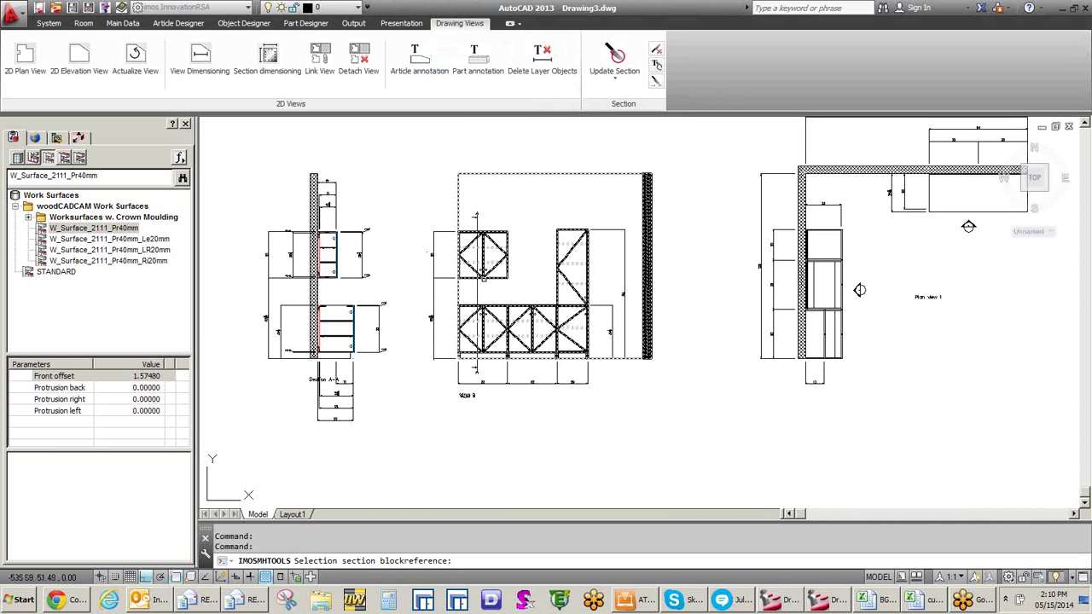
{"action": "left_click", "coordinate": [484, 276]}
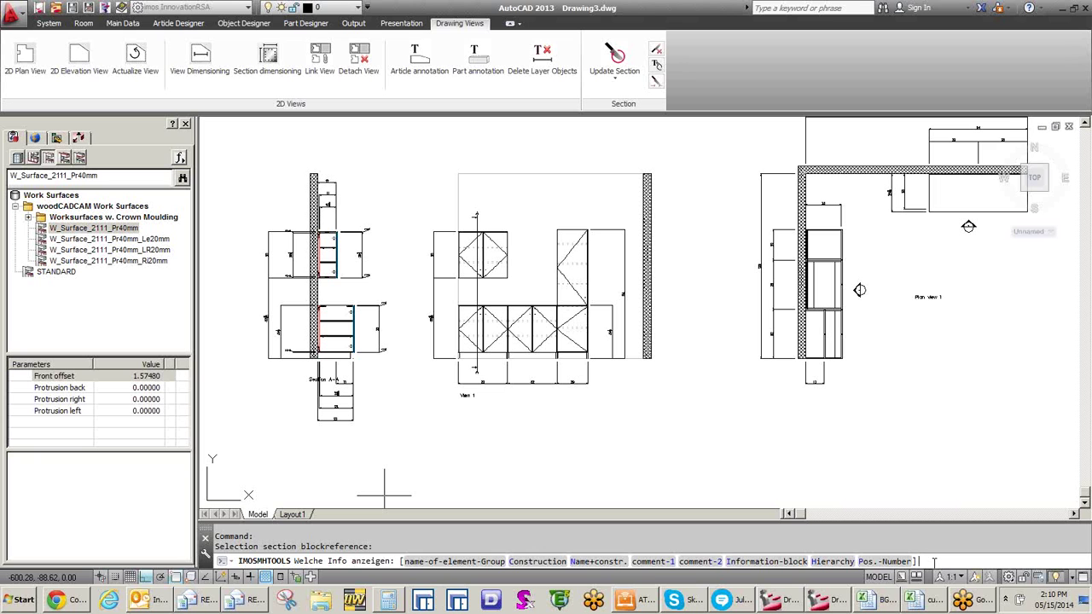
{"action": "key", "text": "Return"}
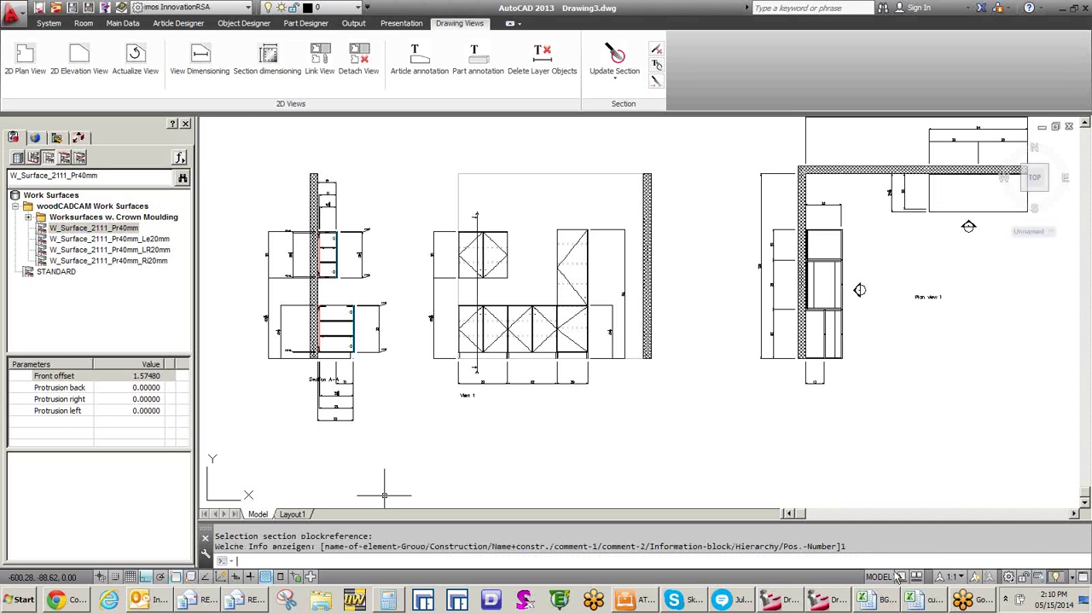
{"action": "scroll", "coordinate": [461, 275], "scroll_direction": "up", "scroll_amount": 2}
{"action": "scroll", "coordinate": [458, 277], "scroll_direction": "up", "scroll_amount": 2}
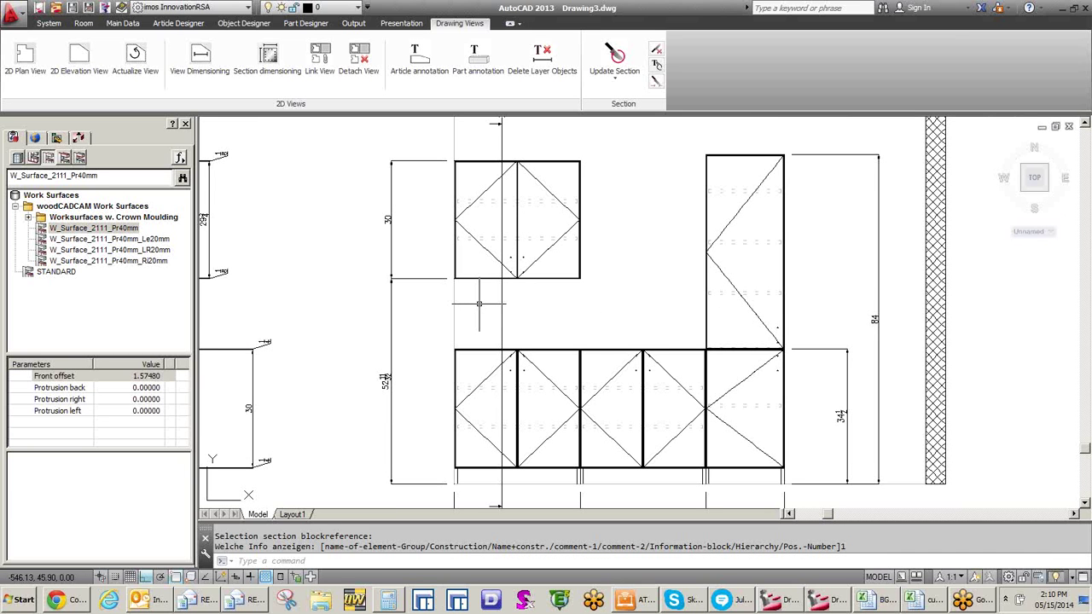
{"action": "scroll", "coordinate": [479, 303], "scroll_direction": "down", "scroll_amount": 4}
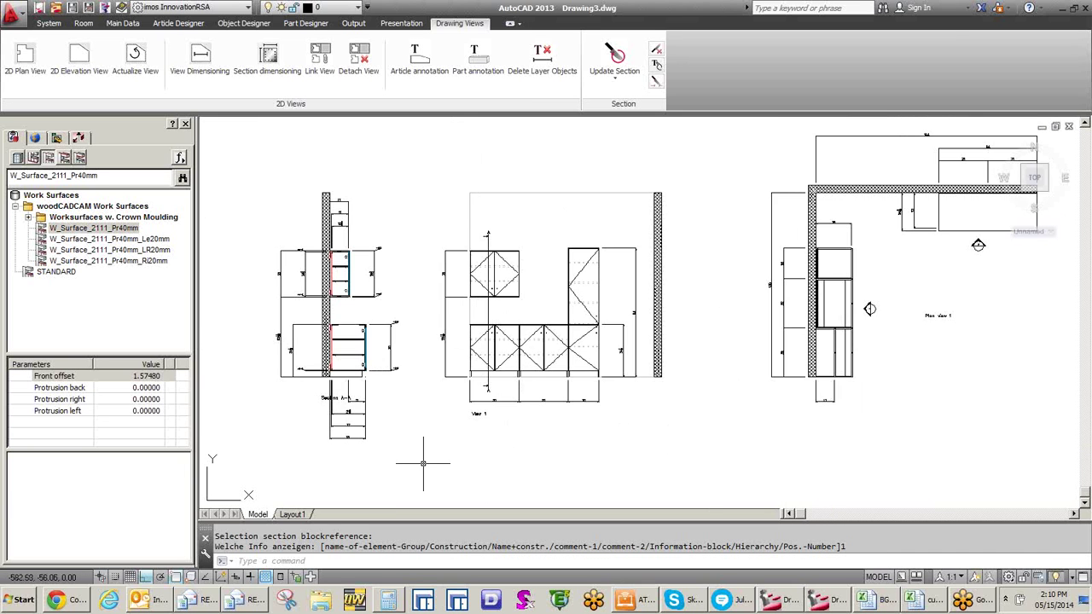
Step: Annotate the articles in View 1 with information blocks, using the standard block StandardAtt
{"action": "left_click", "coordinate": [420, 72]}
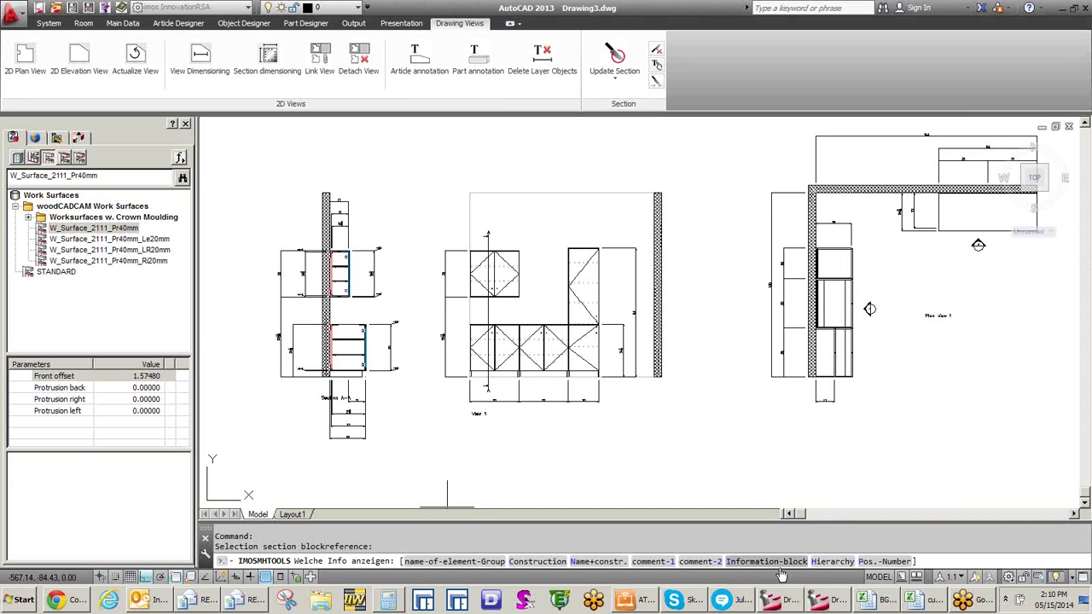
{"action": "type", "text": "i"}
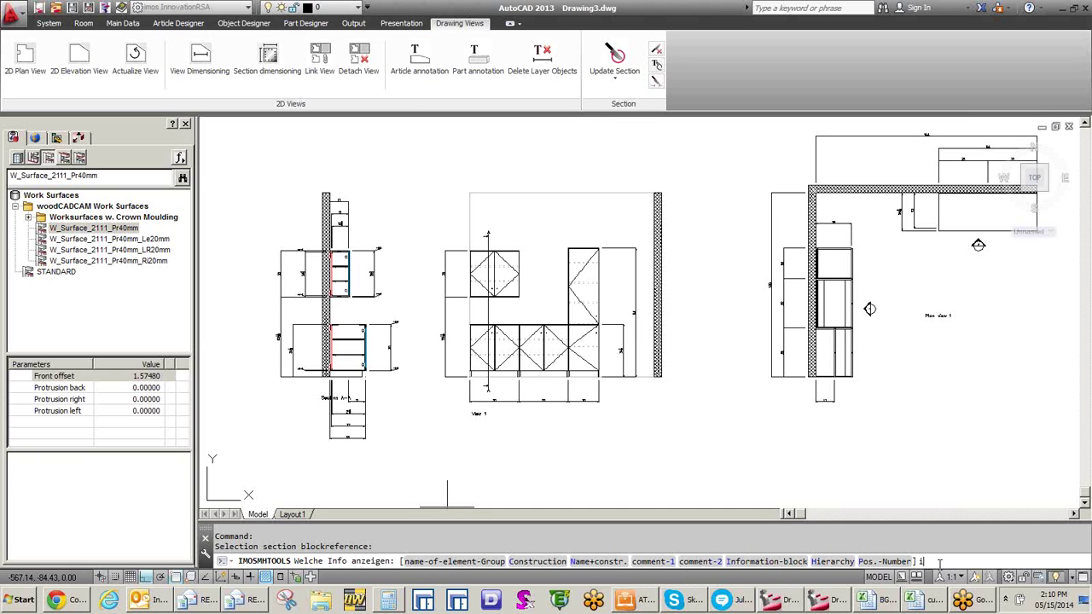
{"action": "key", "text": "Return"}
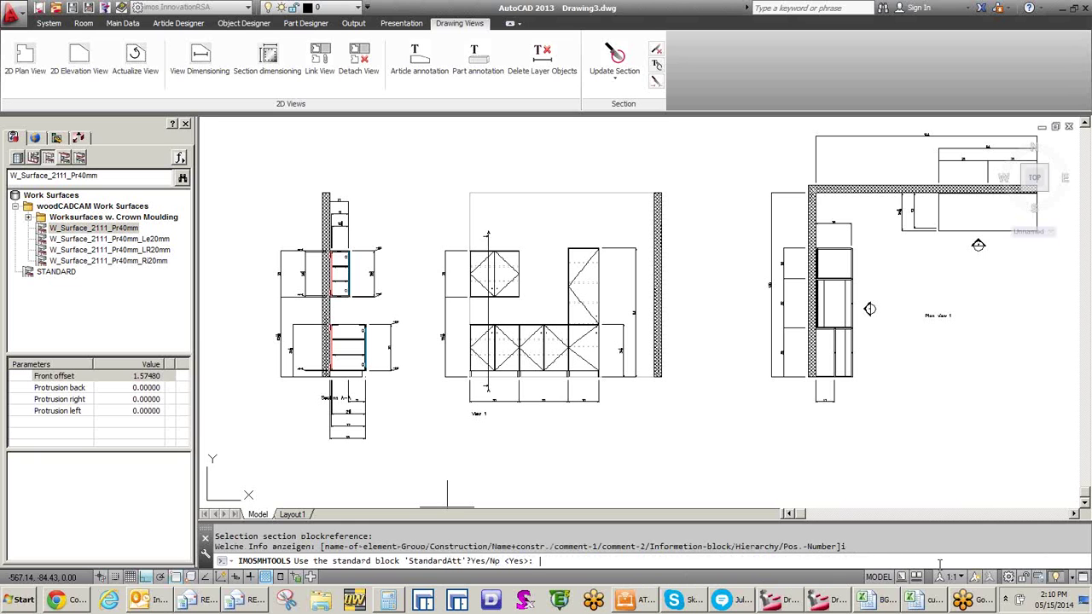
{"action": "key", "text": "Return"}
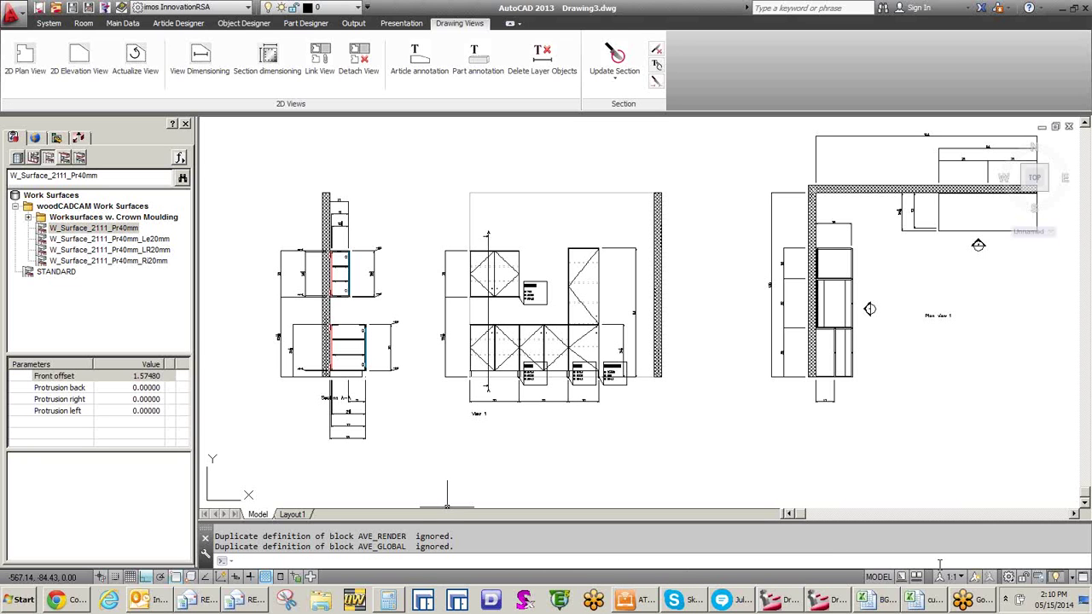
{"action": "scroll", "coordinate": [544, 342], "scroll_direction": "up", "scroll_amount": 4}
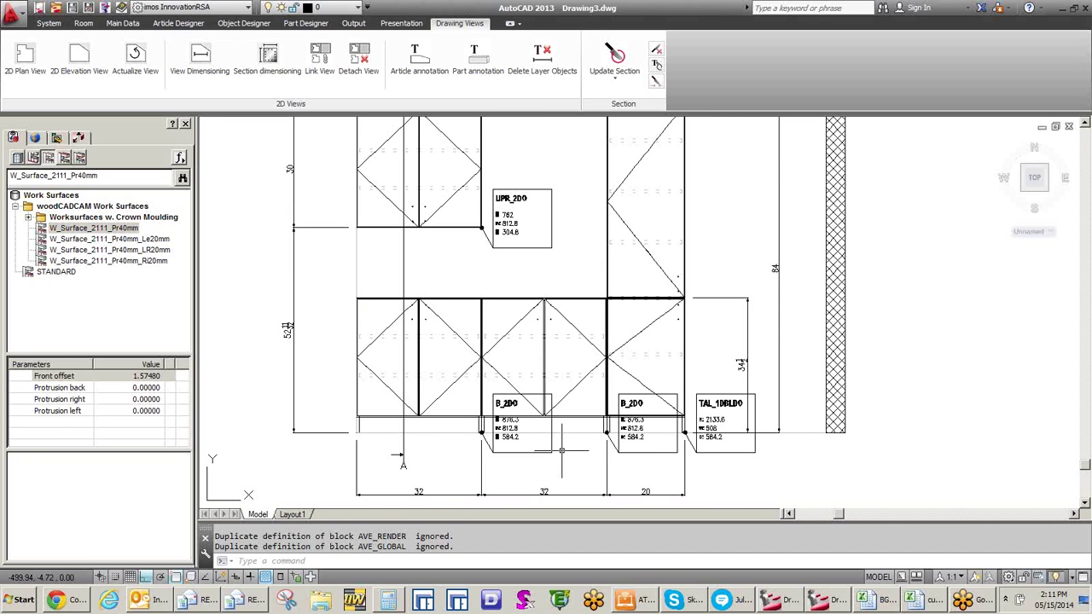
Step: Delete all information-block annotations from View 1 by removing the objects on their layer
{"action": "left_click", "coordinate": [538, 62]}
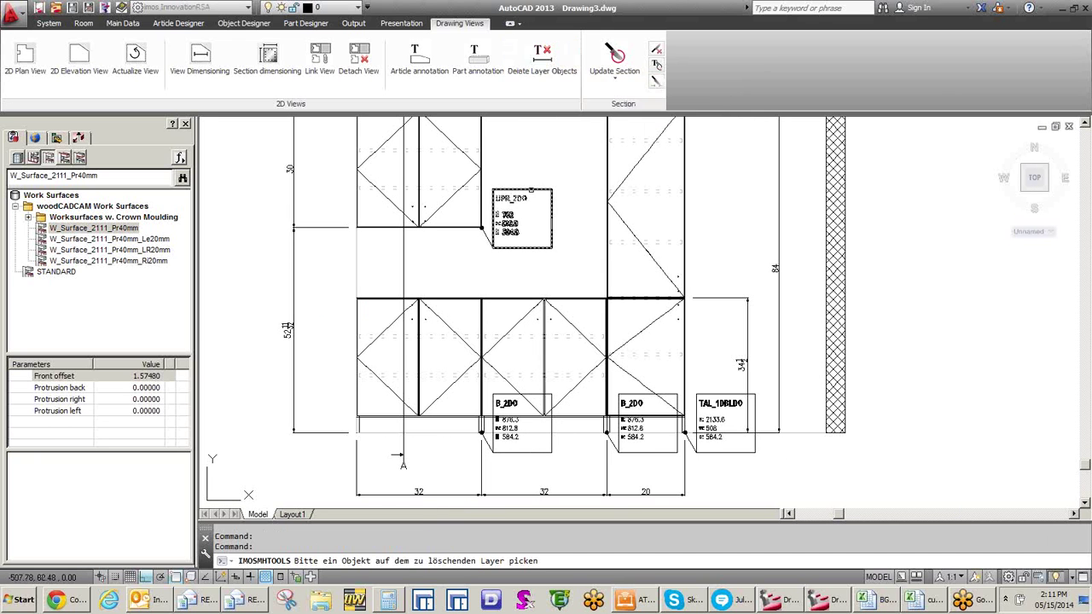
{"action": "left_click", "coordinate": [523, 213]}
{"action": "scroll", "coordinate": [547, 197], "scroll_direction": "down", "scroll_amount": 5}
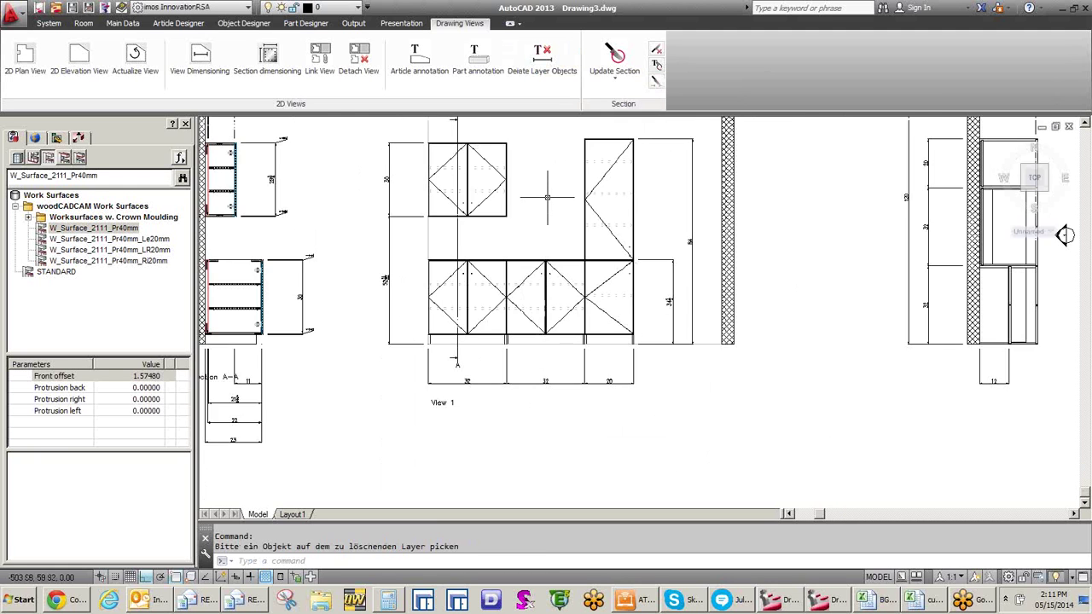
Step: Annotate the articles in View 1 with their position numbers and check the labels on the cabinets
{"action": "scroll", "coordinate": [541, 205], "scroll_direction": "up", "scroll_amount": 5}
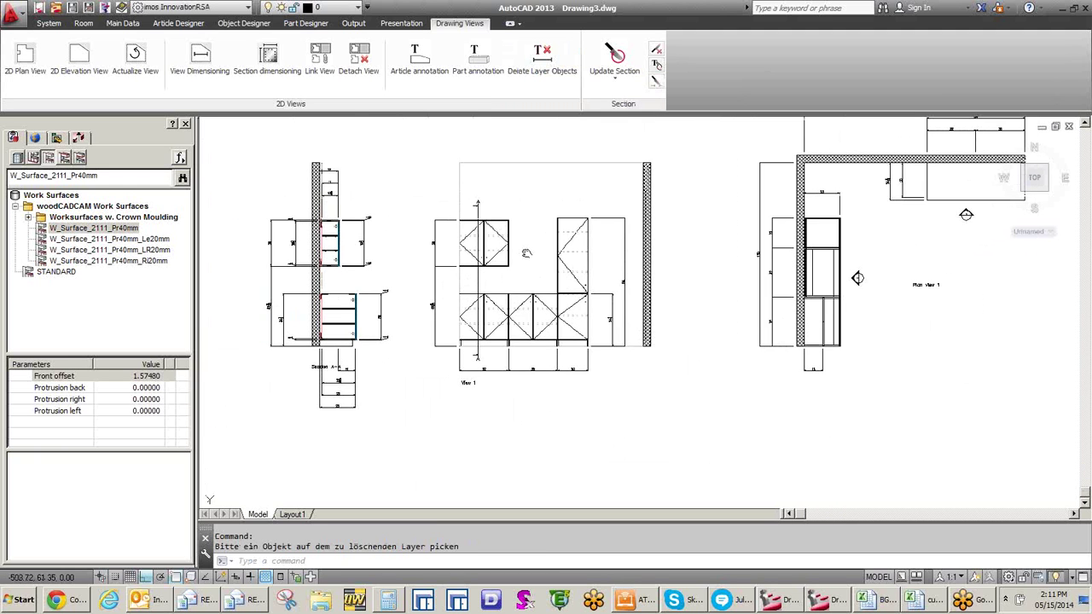
{"action": "left_click", "coordinate": [456, 300]}
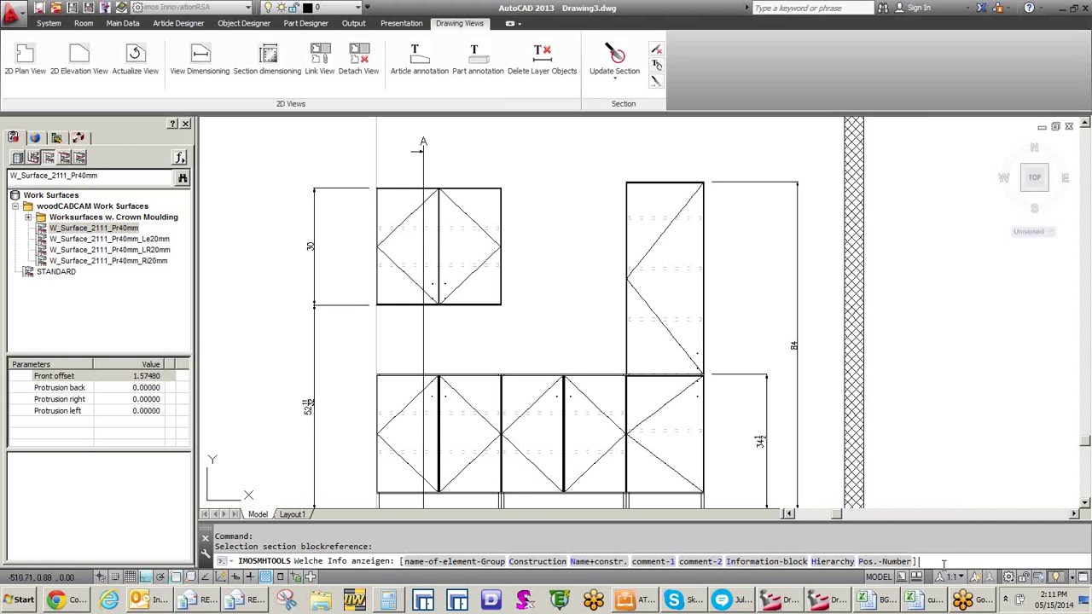
{"action": "type", "text": "p"}
{"action": "key", "text": "Return"}
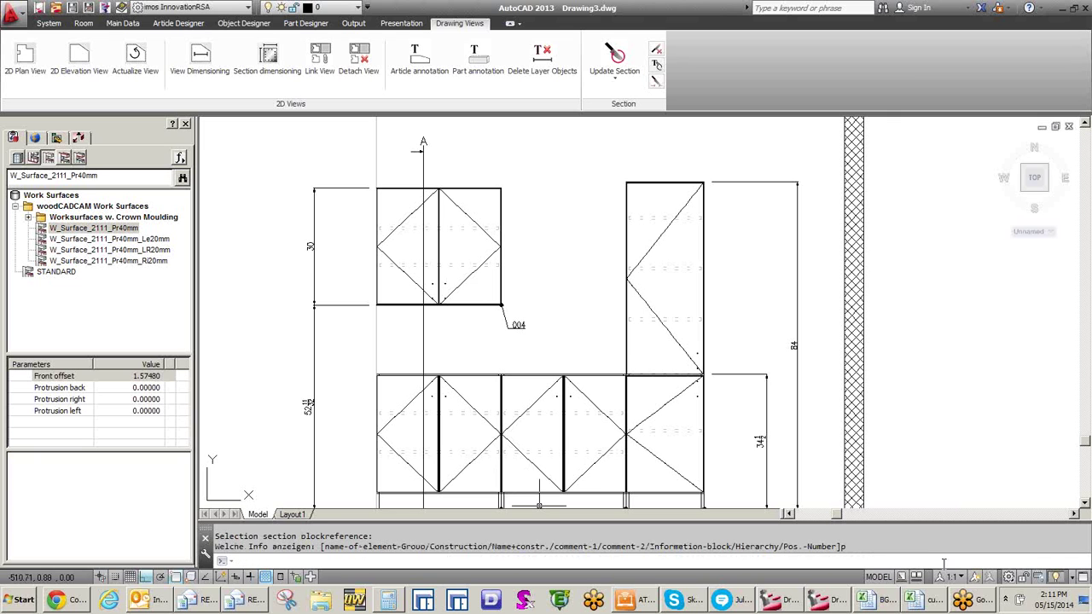
{"action": "scroll", "coordinate": [568, 308], "scroll_direction": "down", "scroll_amount": 2}
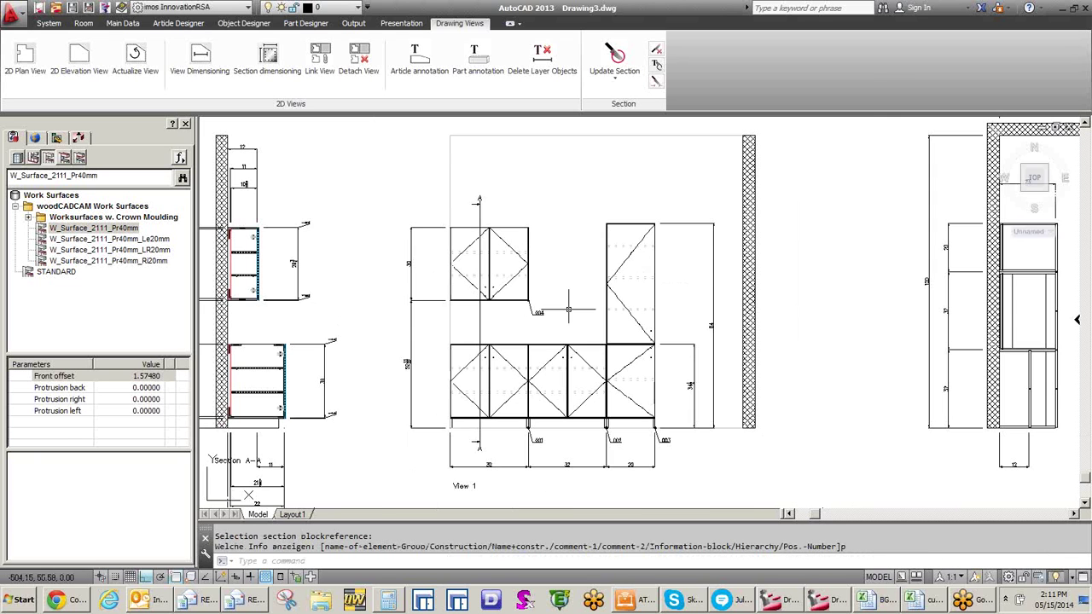
{"action": "scroll", "coordinate": [529, 233], "scroll_direction": "up", "scroll_amount": 6}
{"action": "scroll", "coordinate": [530, 232], "scroll_direction": "down", "scroll_amount": 3}
{"action": "scroll", "coordinate": [530, 243], "scroll_direction": "down", "scroll_amount": 2}
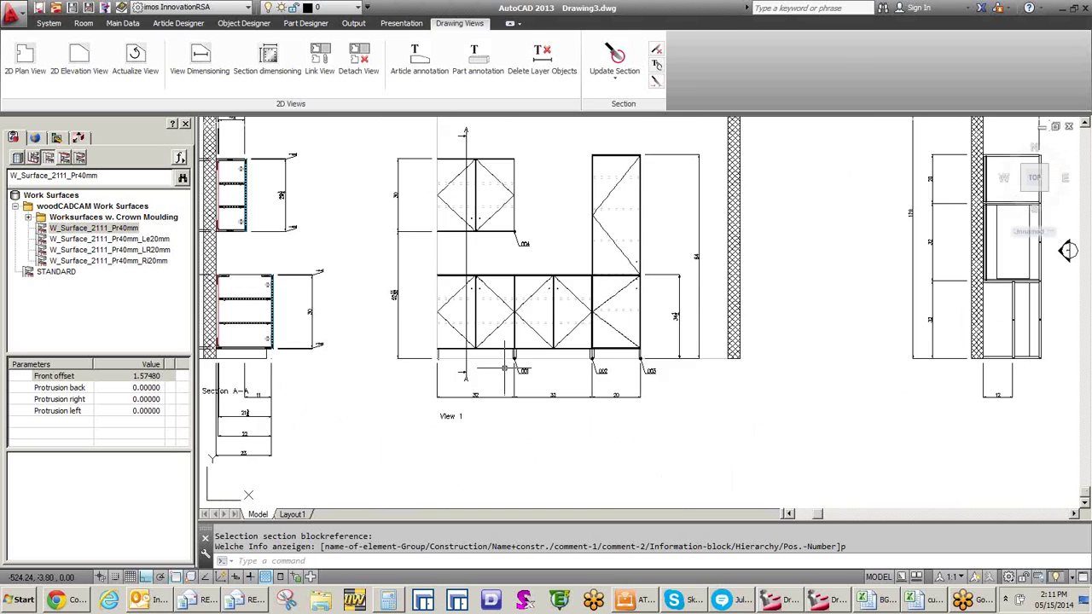
{"action": "scroll", "coordinate": [505, 368], "scroll_direction": "up", "scroll_amount": 4}
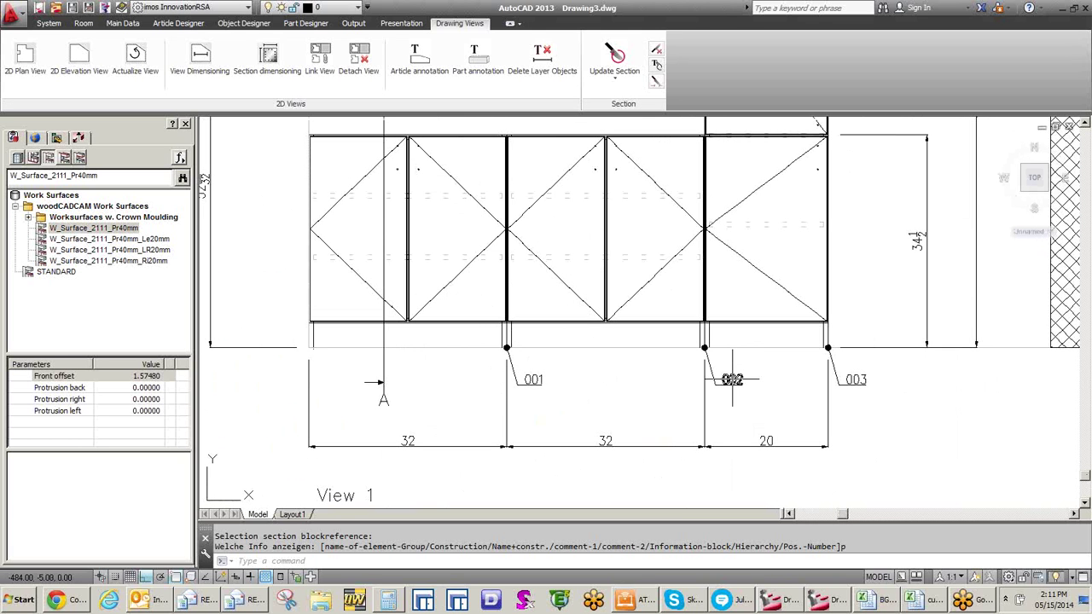
{"action": "scroll", "coordinate": [732, 379], "scroll_direction": "down", "scroll_amount": 1}
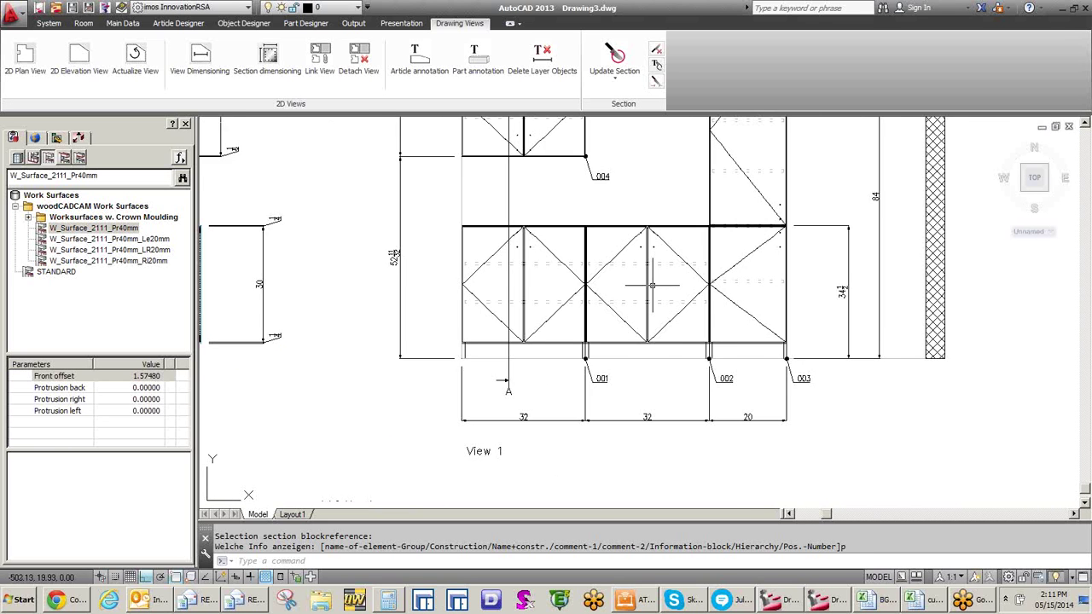
{"action": "scroll", "coordinate": [699, 392], "scroll_direction": "down", "scroll_amount": 1}
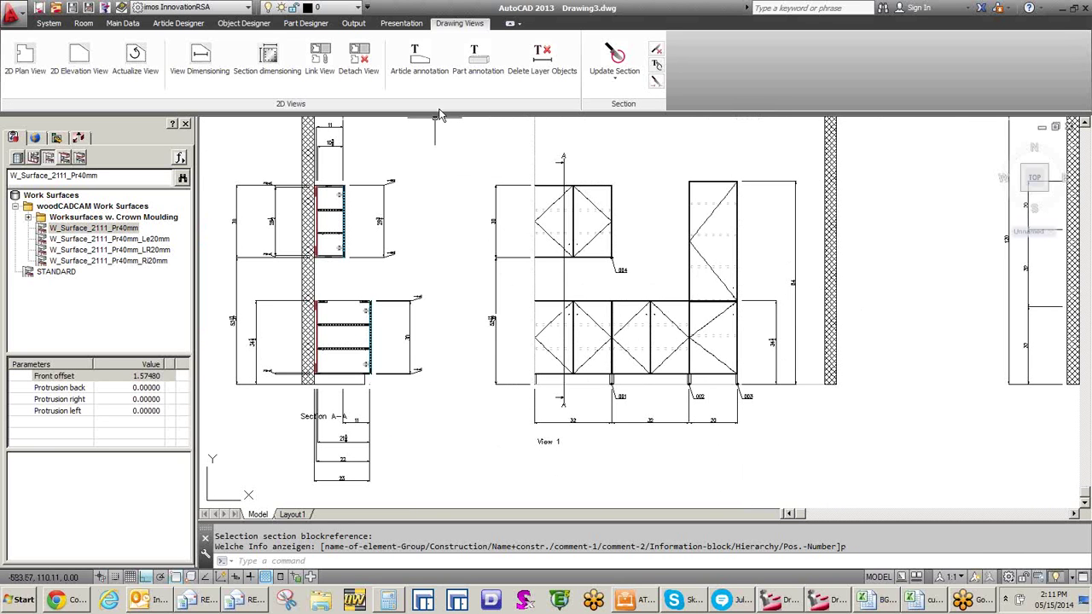
Step: Annotate the parts in Section A-A with identinfo1, without placing the annotations around the view's border
{"action": "left_click", "coordinate": [483, 64]}
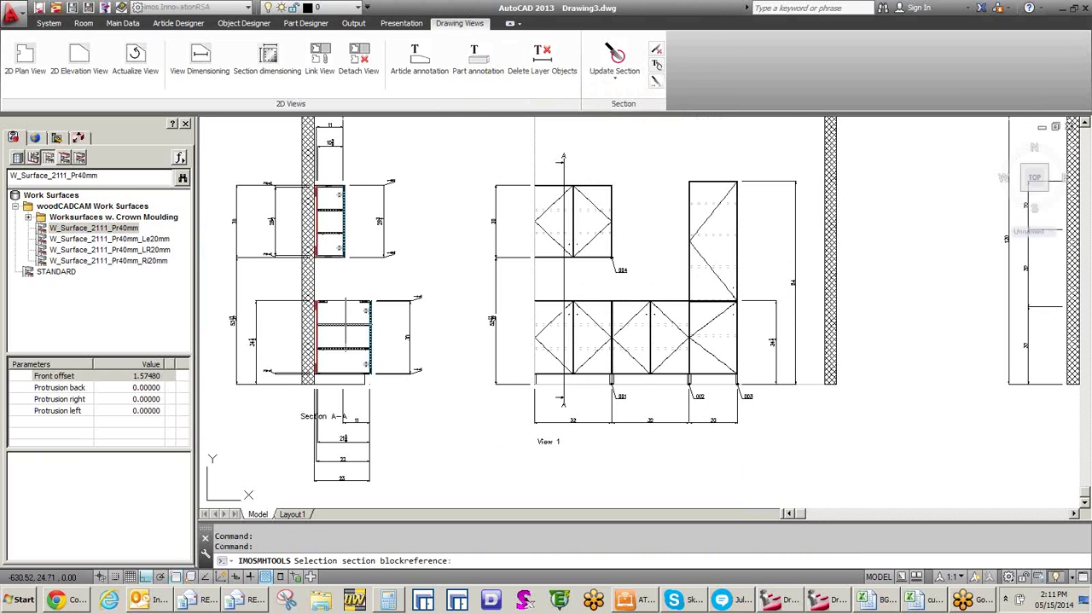
{"action": "left_click", "coordinate": [353, 340]}
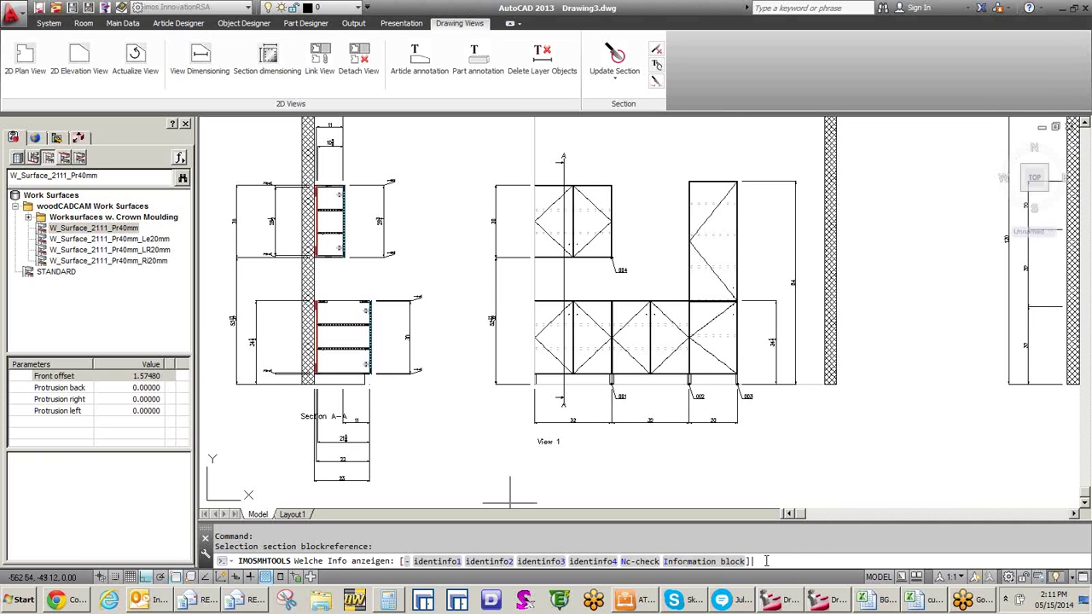
{"action": "type", "text": "1"}
{"action": "key", "text": "Return"}
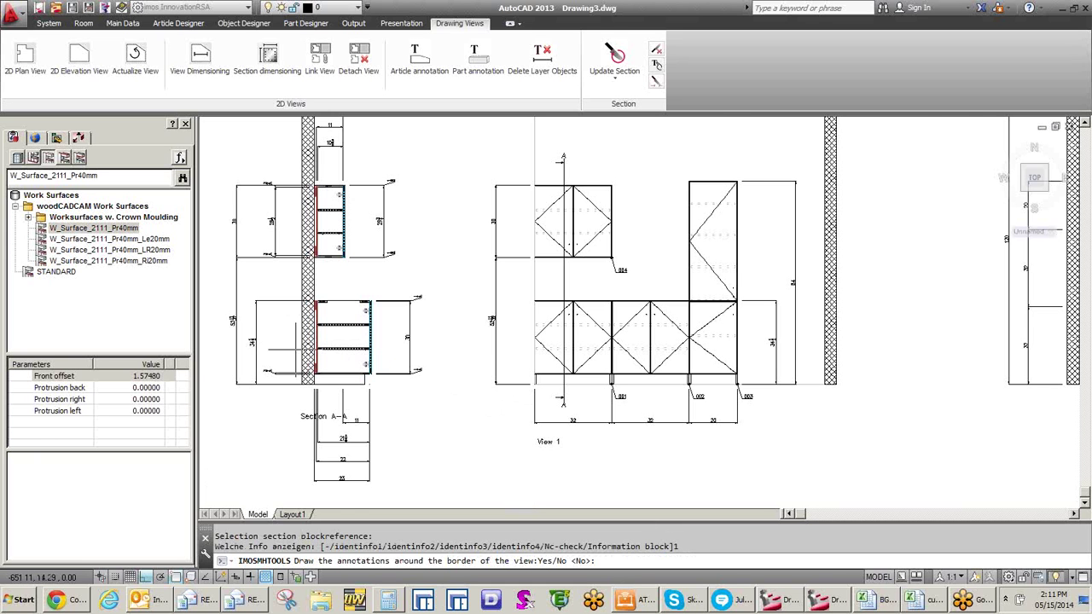
{"action": "scroll", "coordinate": [296, 348], "scroll_direction": "up", "scroll_amount": 5}
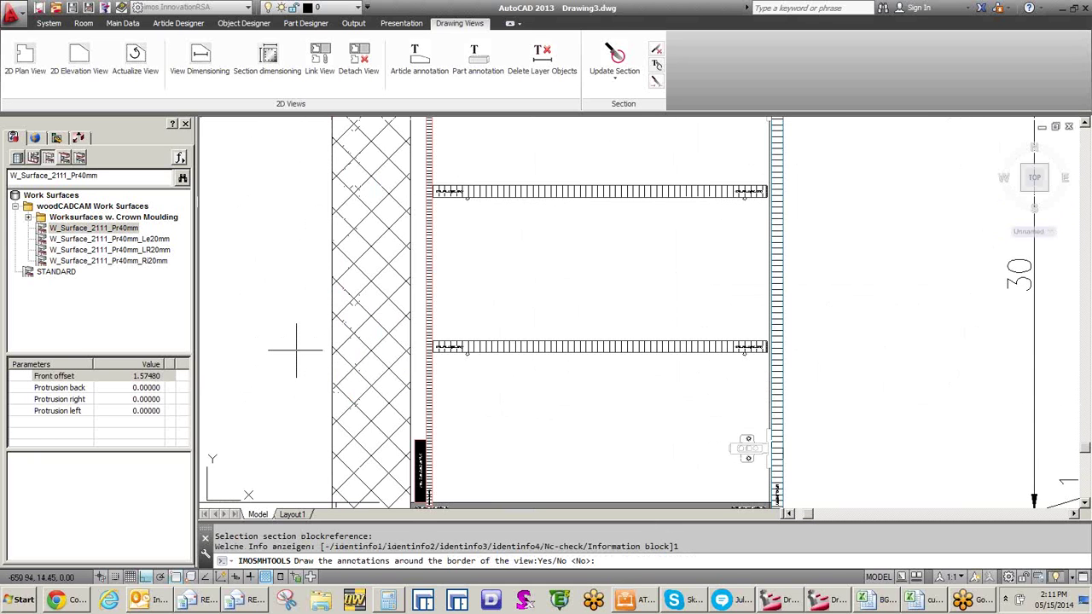
{"action": "scroll", "coordinate": [296, 348], "scroll_direction": "down", "scroll_amount": 5}
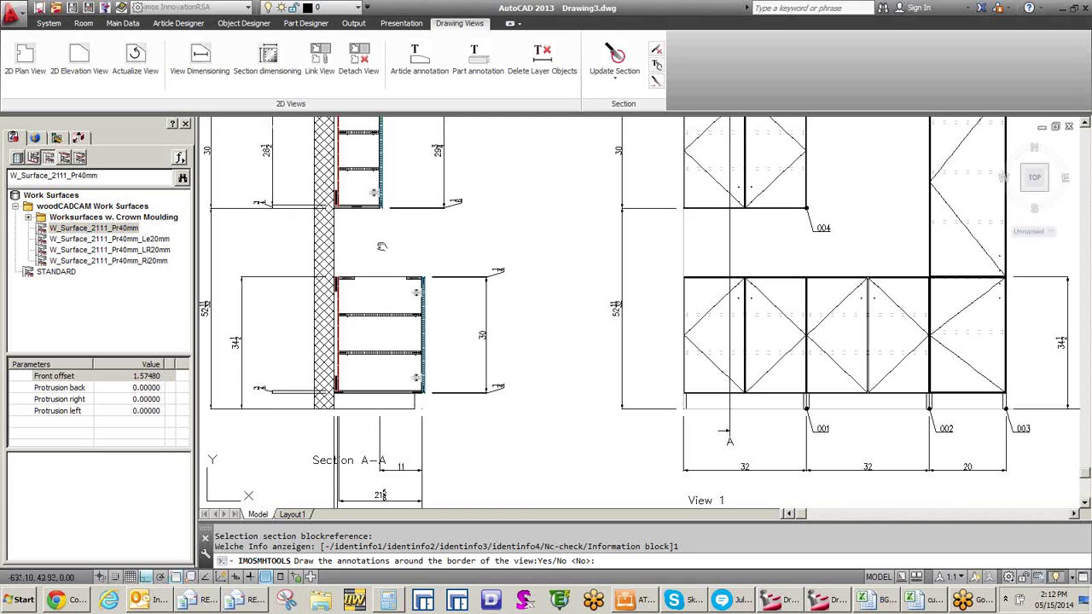
{"action": "scroll", "coordinate": [381, 247], "scroll_direction": "up", "scroll_amount": 5}
{"action": "scroll", "coordinate": [397, 226], "scroll_direction": "down", "scroll_amount": 1}
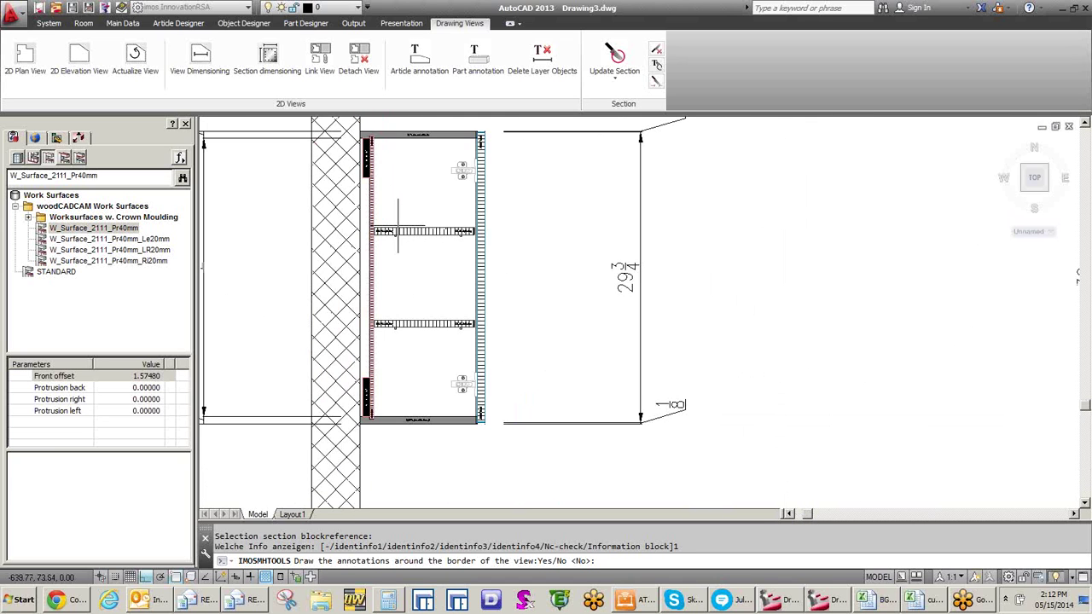
{"action": "scroll", "coordinate": [399, 226], "scroll_direction": "down", "scroll_amount": 5}
{"action": "key", "text": "Return"}
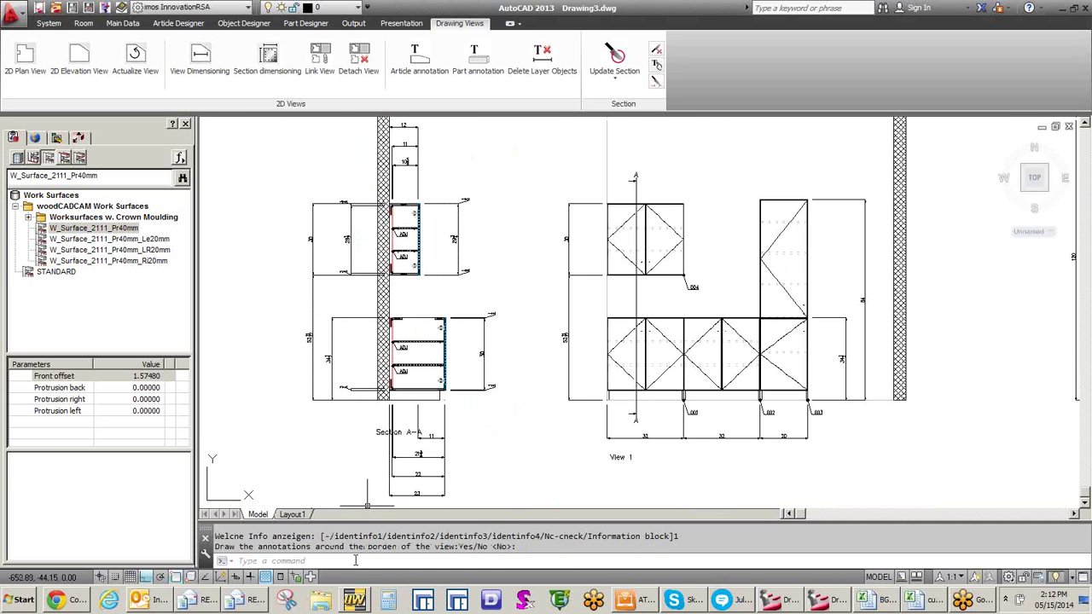
{"action": "scroll", "coordinate": [406, 252], "scroll_direction": "up", "scroll_amount": 5}
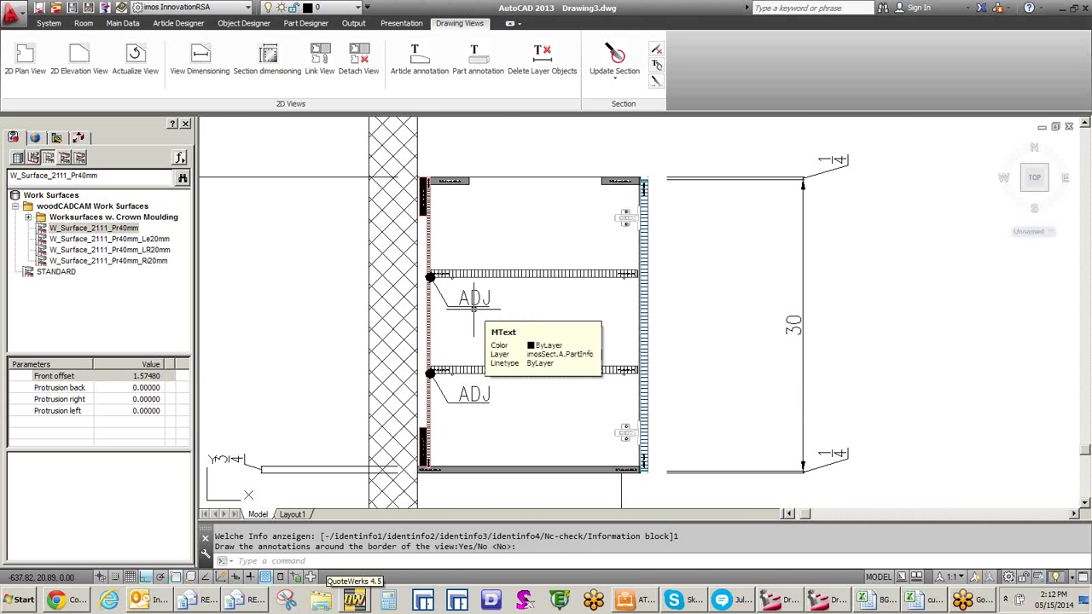
{"action": "scroll", "coordinate": [474, 307], "scroll_direction": "down", "scroll_amount": 4}
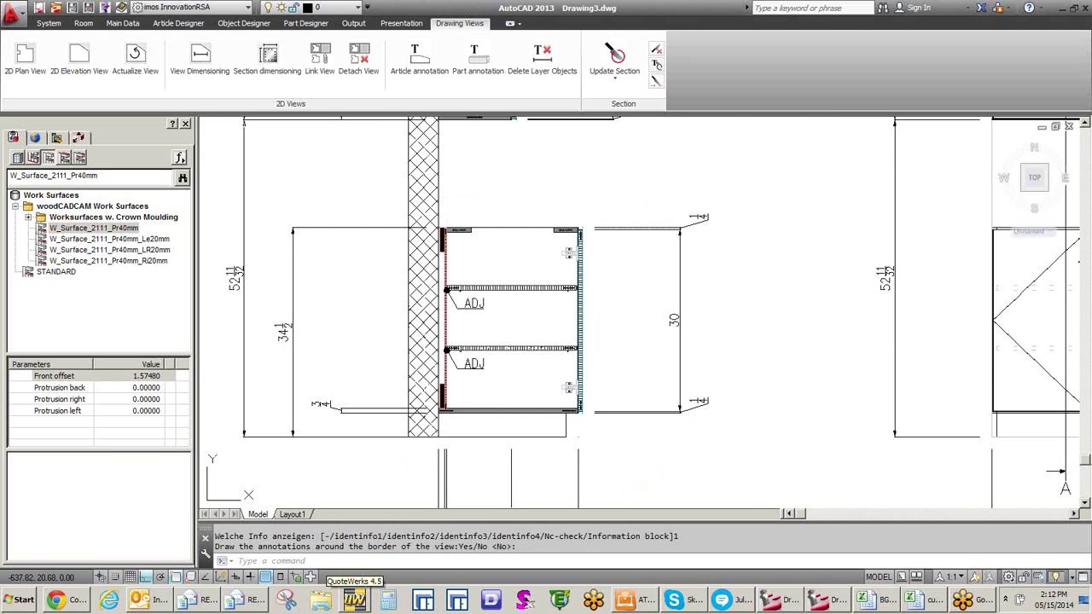
{"action": "scroll", "coordinate": [491, 317], "scroll_direction": "down", "scroll_amount": 3}
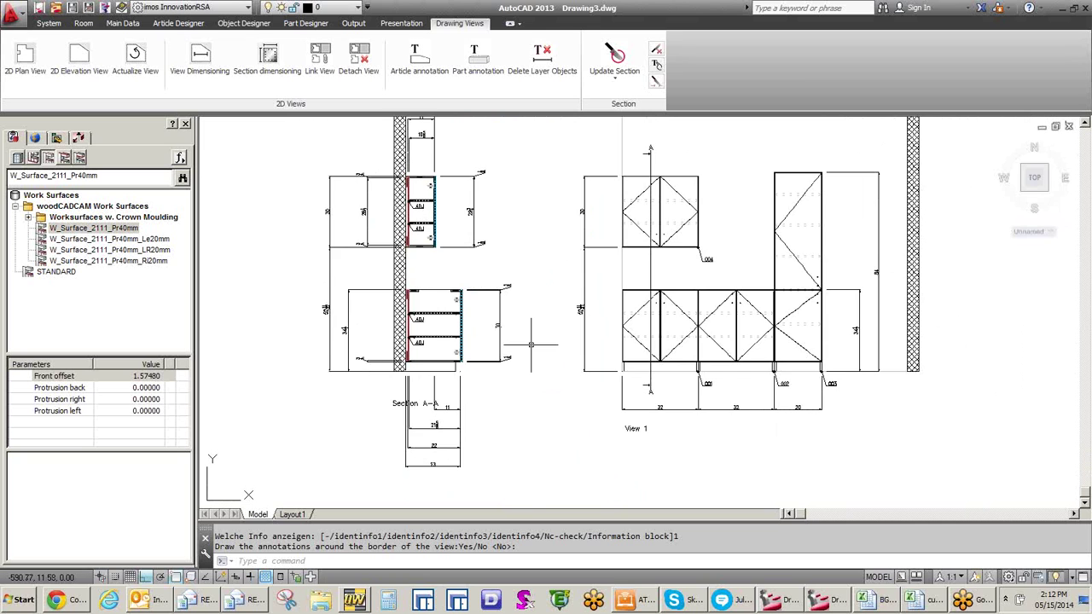
Step: Load the ANSI A drawing border as a new layout and check its empty viewports and title block
{"action": "scroll", "coordinate": [531, 345], "scroll_direction": "down", "scroll_amount": 3}
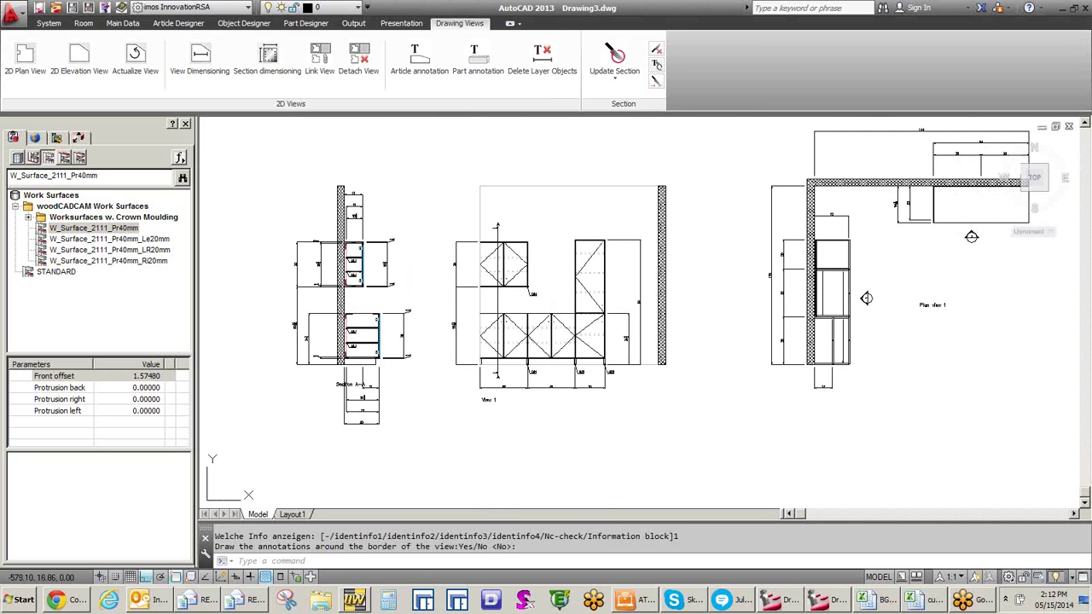
{"action": "scroll", "coordinate": [449, 334], "scroll_direction": "down", "scroll_amount": 2}
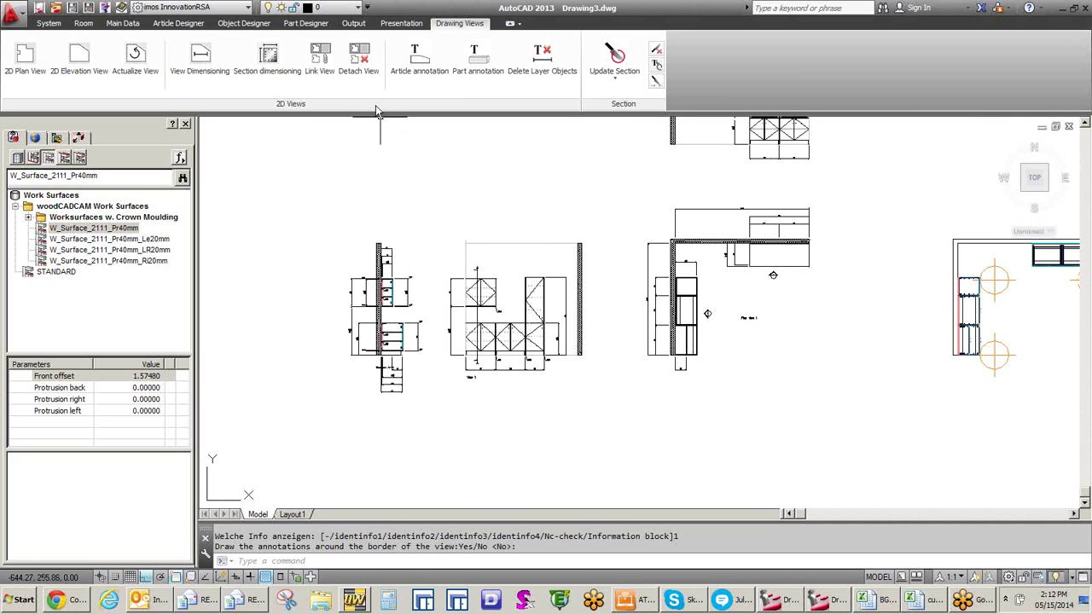
{"action": "left_click", "coordinate": [399, 23]}
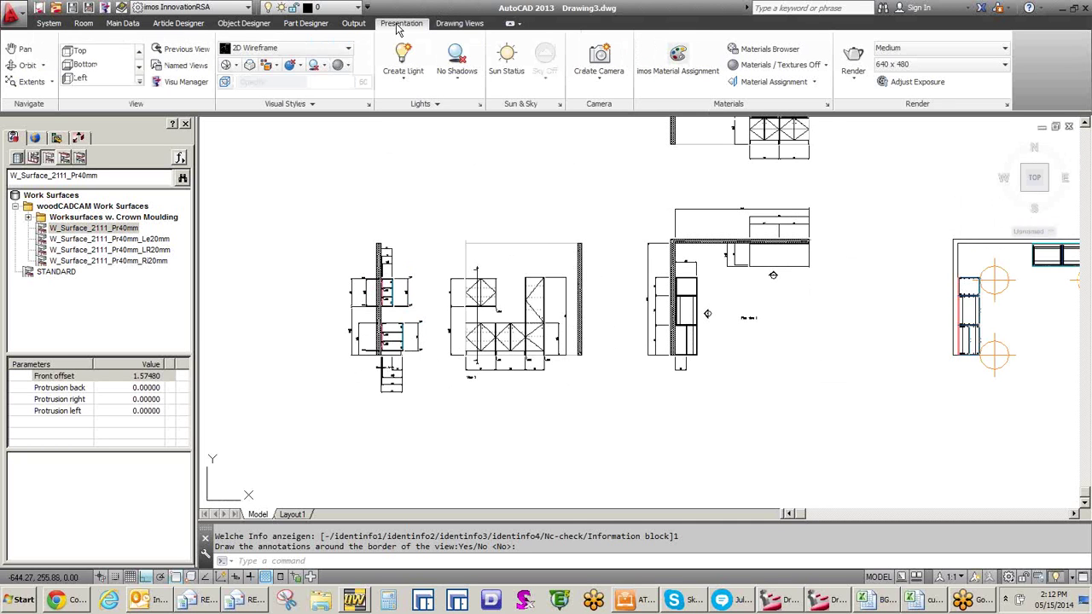
{"action": "left_click", "coordinate": [347, 26]}
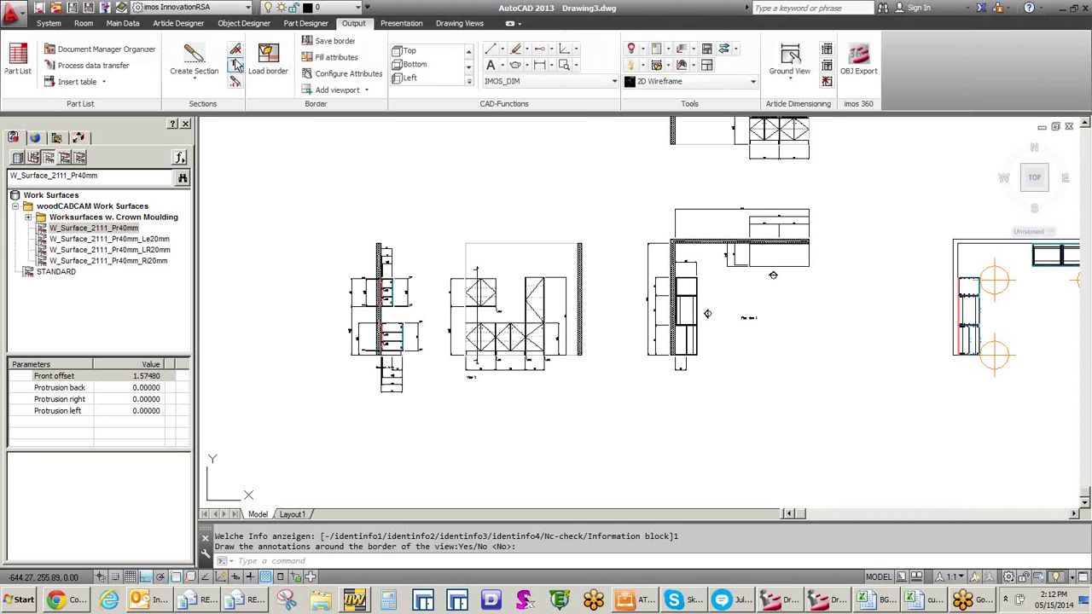
{"action": "left_click", "coordinate": [268, 66]}
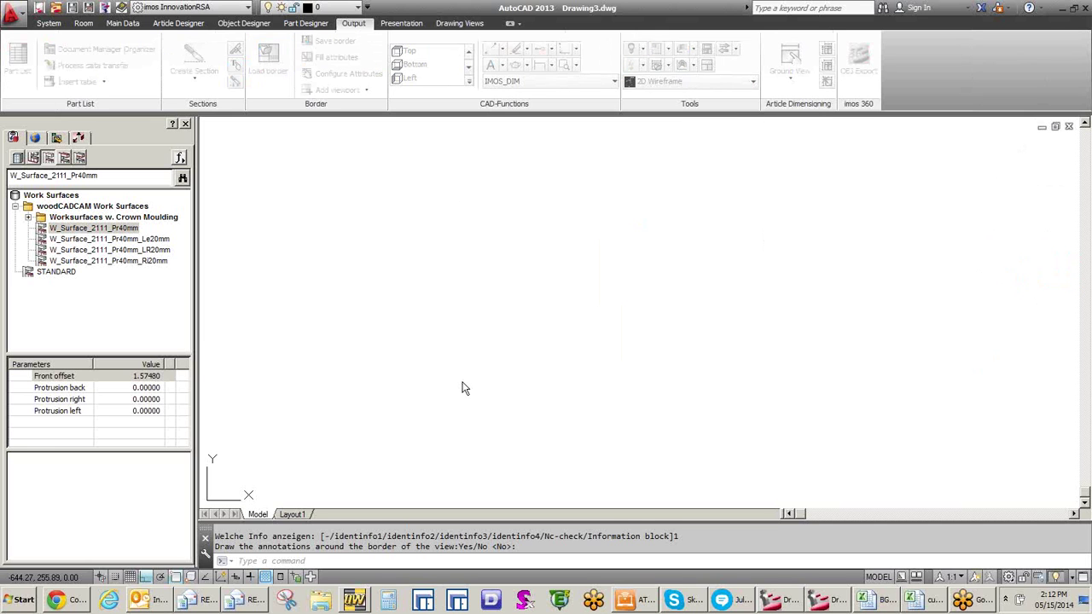
{"action": "left_click", "coordinate": [292, 514]}
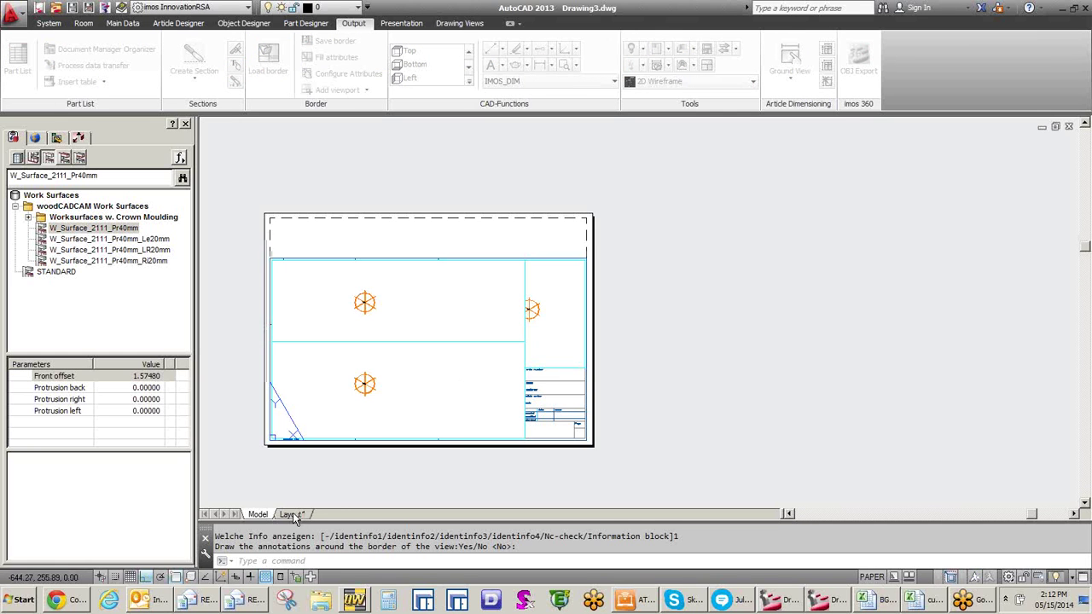
{"action": "key", "text": "Return"}
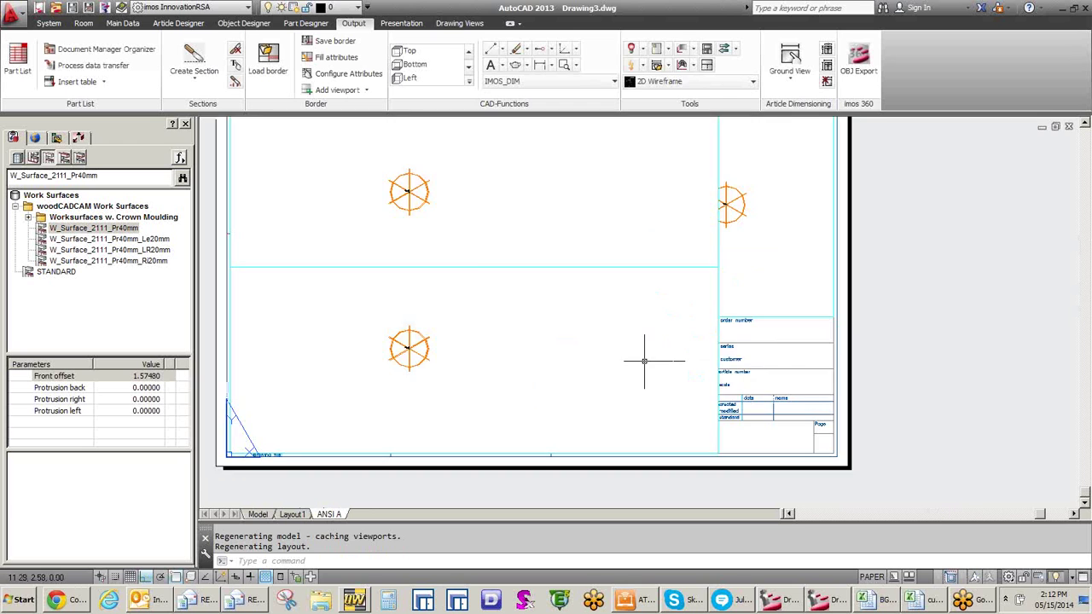
{"action": "scroll", "coordinate": [541, 373], "scroll_direction": "up", "scroll_amount": 2}
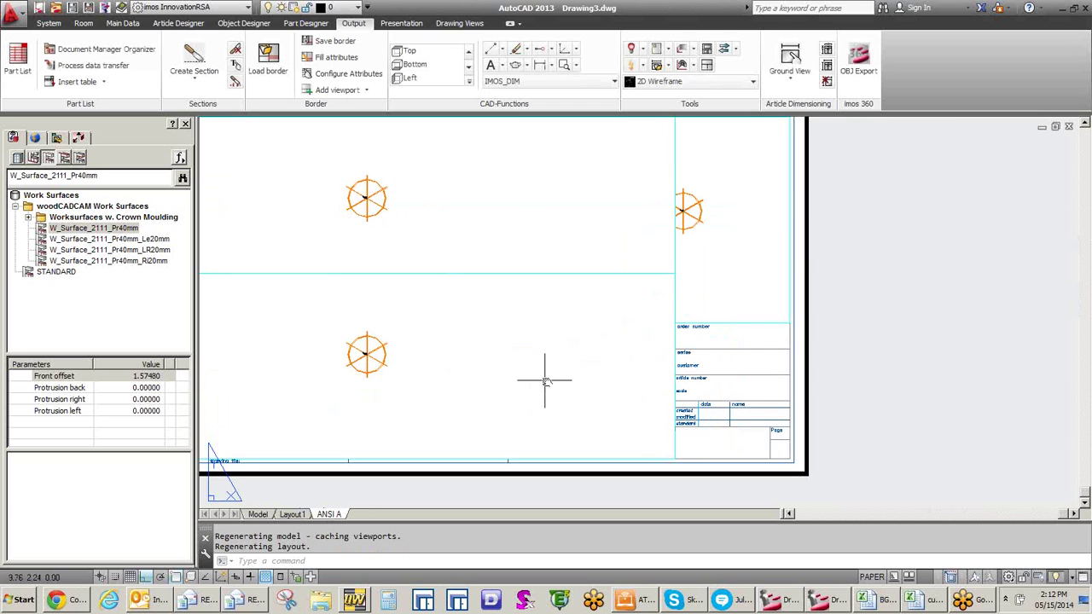
{"action": "scroll", "coordinate": [585, 363], "scroll_direction": "down", "scroll_amount": 2}
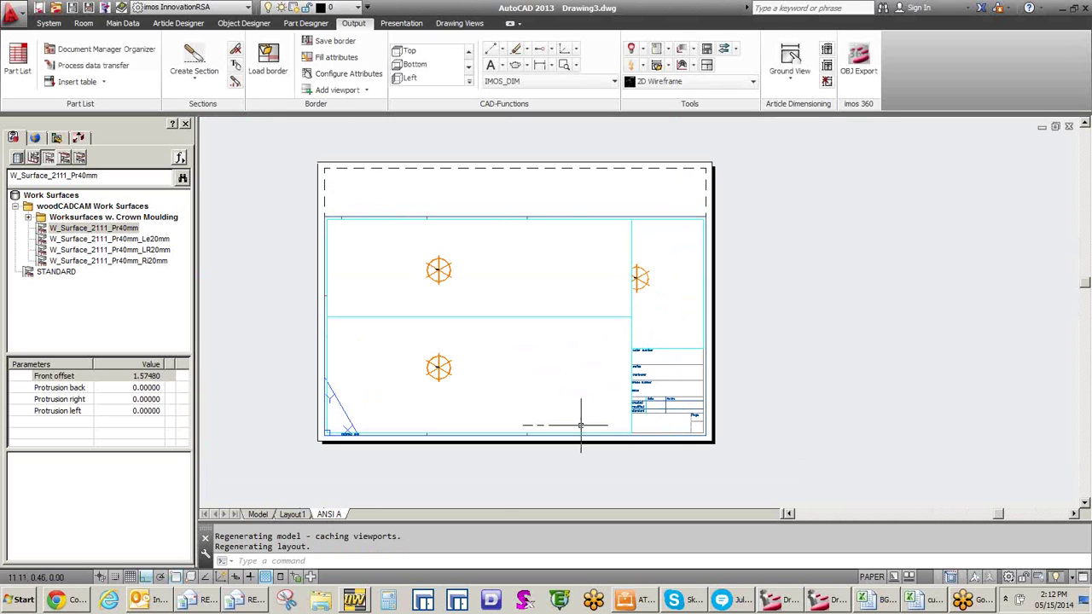
{"action": "left_click", "coordinate": [296, 517]}
{"action": "left_click", "coordinate": [331, 515]}
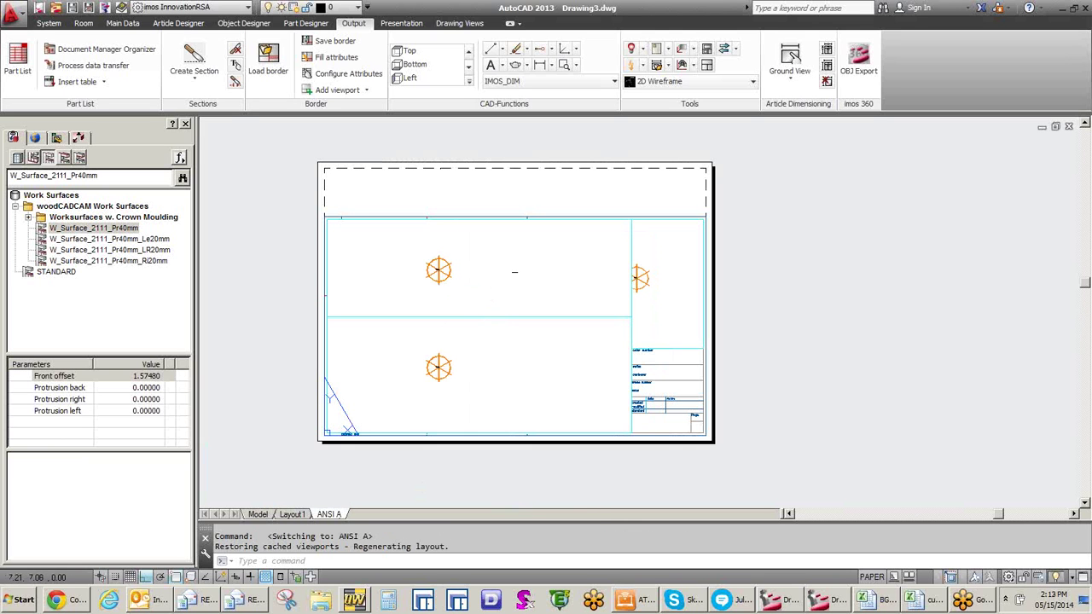
Step: Activate the large upper viewport of the ANSI A layout and link it to Plan view 1
{"action": "double_click", "coordinate": [515, 272]}
{"action": "scroll", "coordinate": [482, 267], "scroll_direction": "up", "scroll_amount": 3}
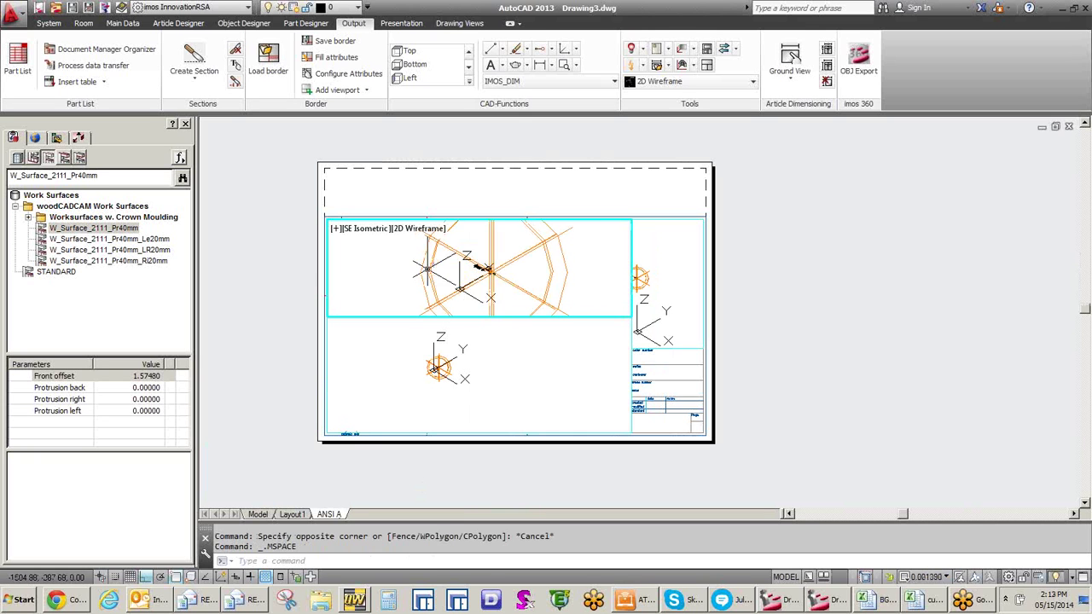
{"action": "scroll", "coordinate": [503, 278], "scroll_direction": "up", "scroll_amount": 2}
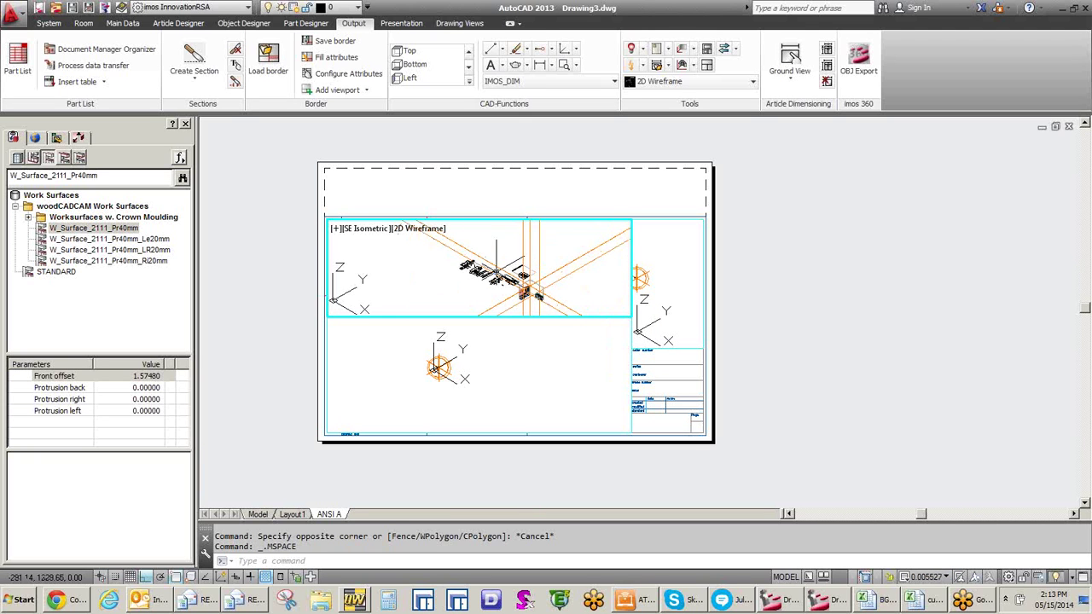
{"action": "scroll", "coordinate": [512, 273], "scroll_direction": "up", "scroll_amount": 2}
{"action": "left_click", "coordinate": [460, 23]}
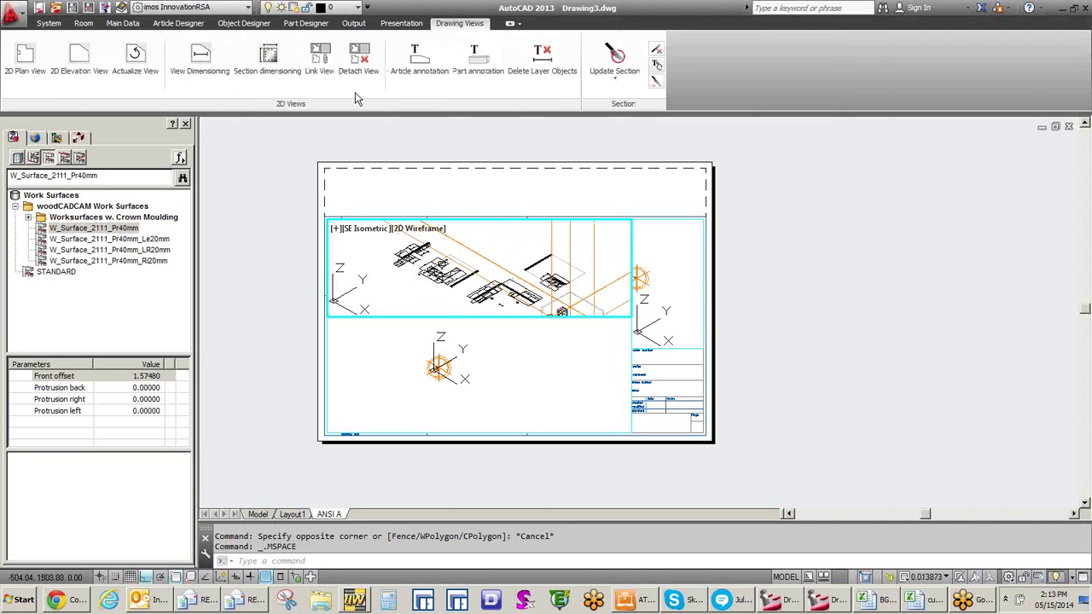
{"action": "left_click", "coordinate": [319, 57]}
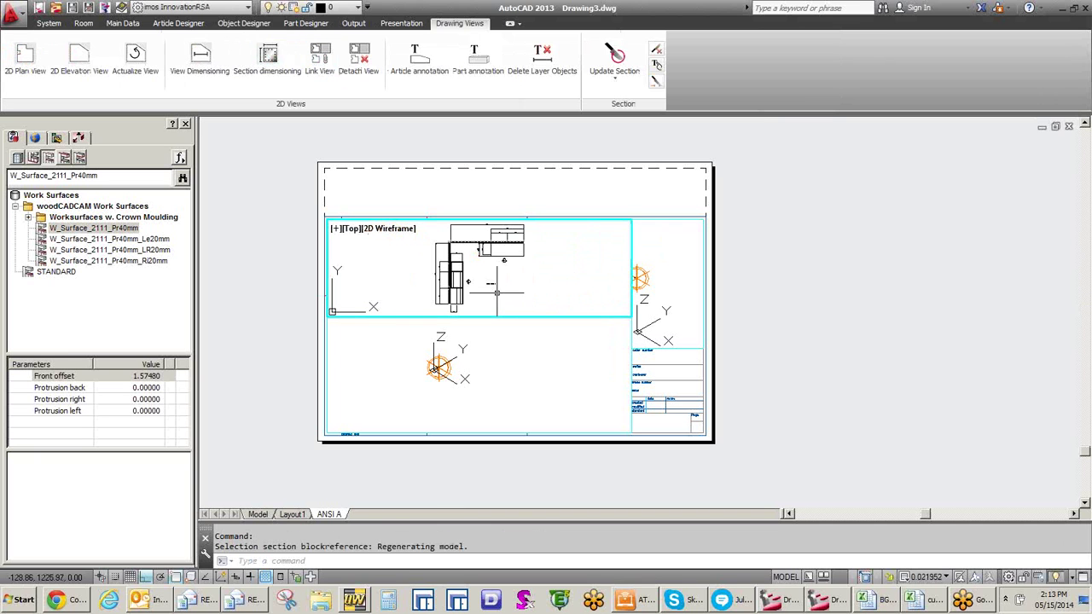
Step: Activate the large lower viewport of the ANSI A layout and link it to the View 1 elevation
{"action": "left_click", "coordinate": [507, 380]}
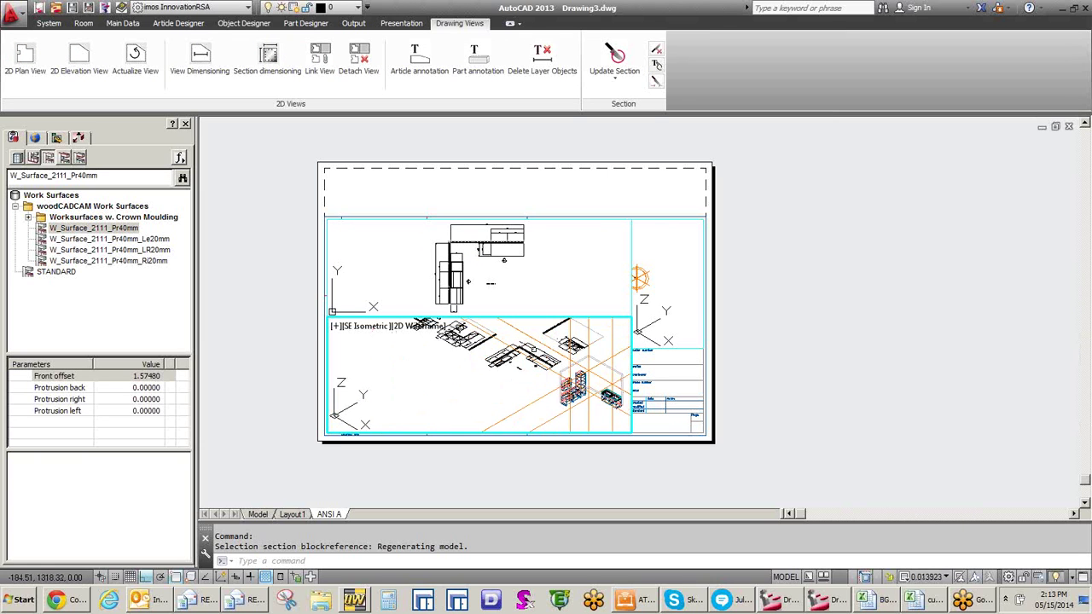
{"action": "left_click", "coordinate": [320, 81]}
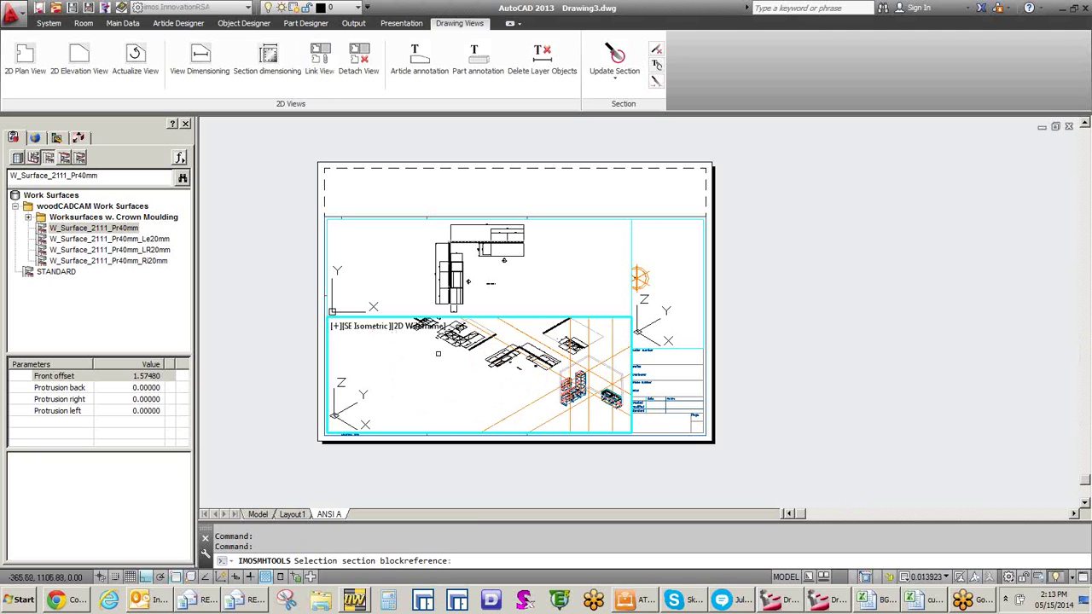
{"action": "left_click", "coordinate": [438, 354]}
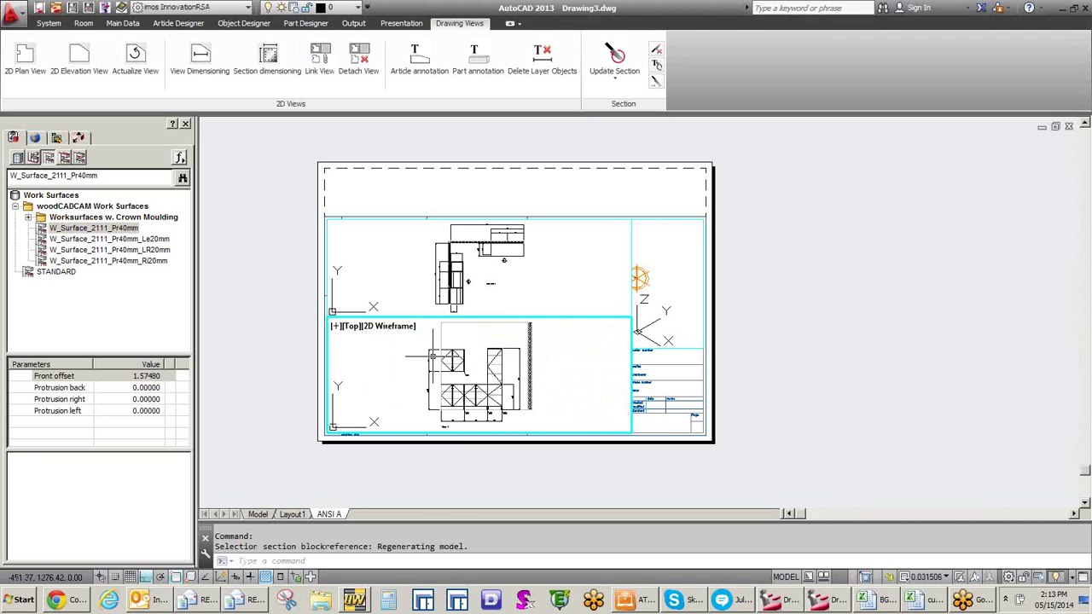
Step: Link the narrow viewport above the title block to Section A-A
{"action": "left_click", "coordinate": [271, 60]}
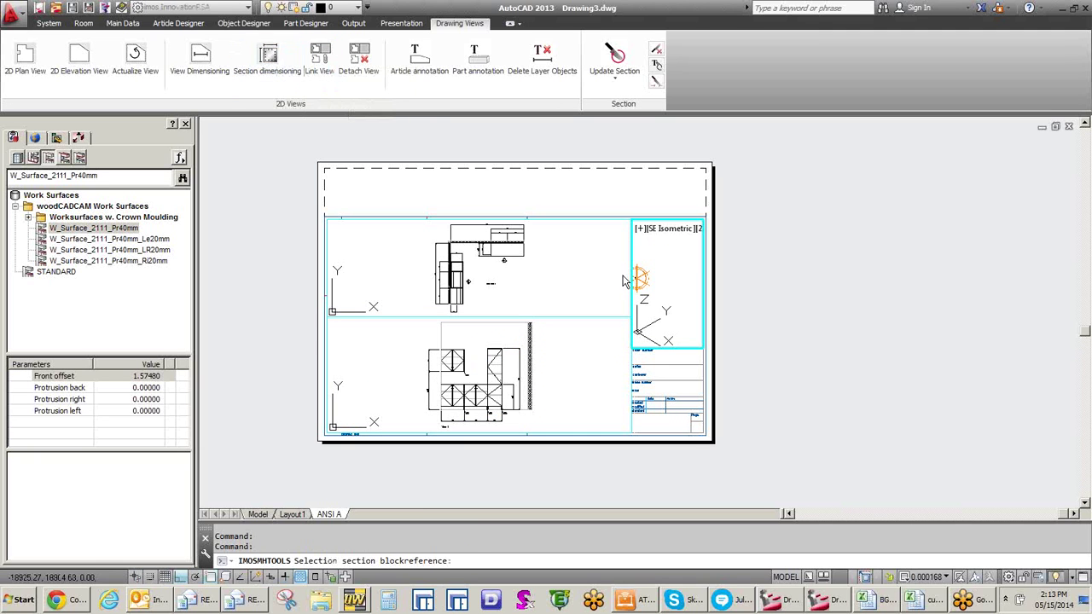
{"action": "scroll", "coordinate": [675, 309], "scroll_direction": "up", "scroll_amount": 3}
{"action": "scroll", "coordinate": [674, 307], "scroll_direction": "down", "scroll_amount": 2}
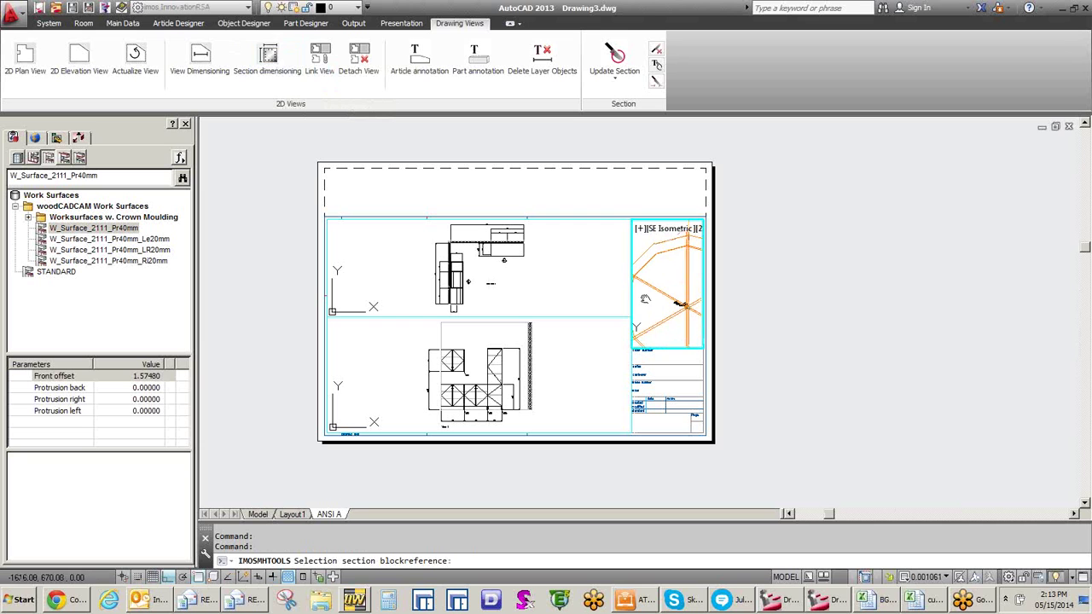
{"action": "scroll", "coordinate": [673, 299], "scroll_direction": "up", "scroll_amount": 2}
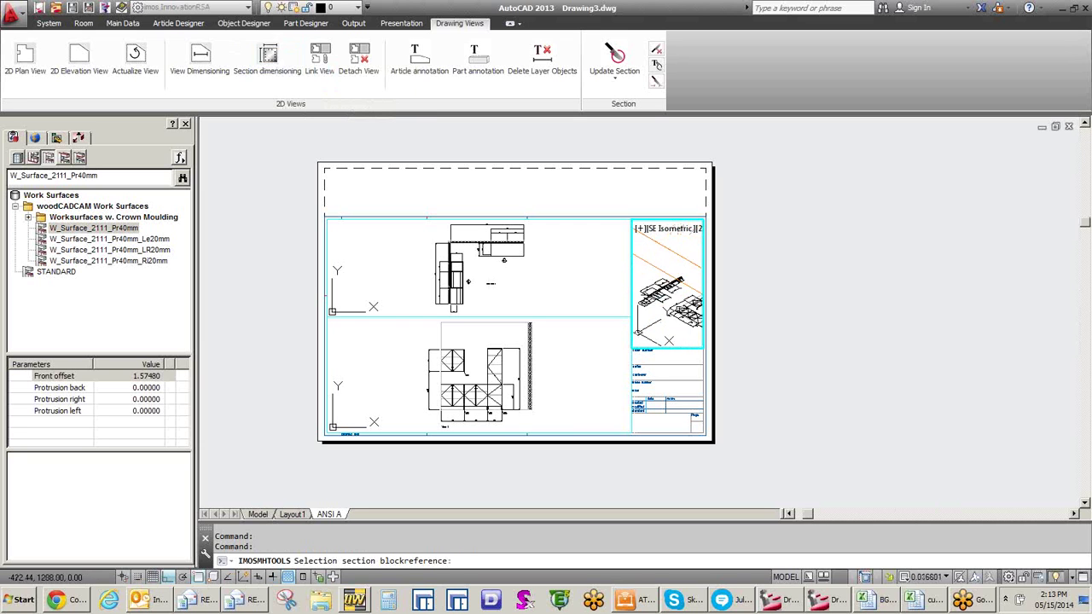
{"action": "left_click", "coordinate": [669, 292]}
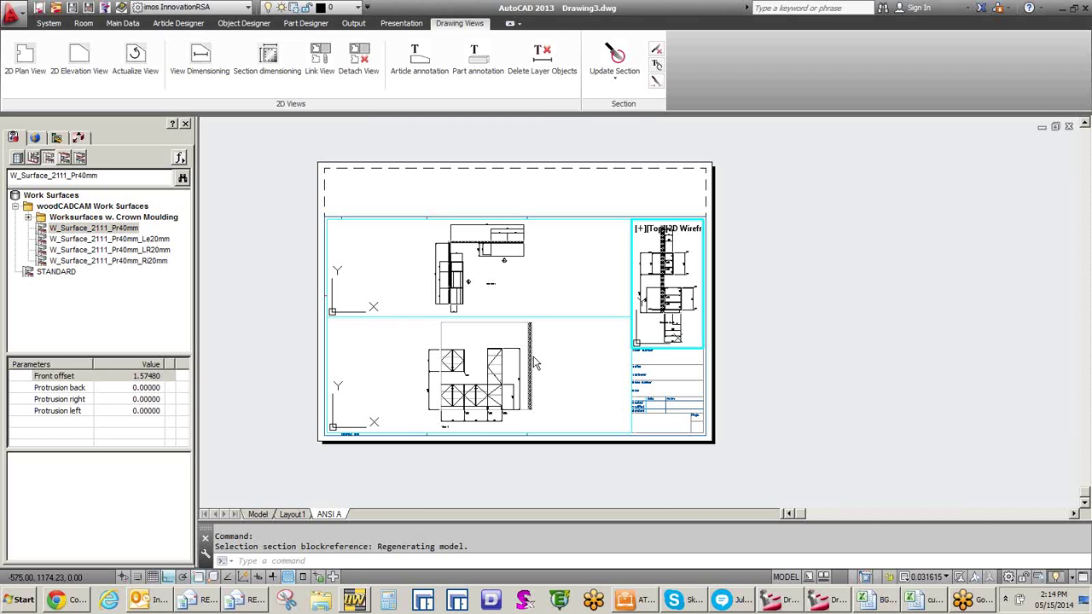
Step: In model space, delete the layer objects and dimensions of Plan view 1 and of the elevation drawn above it
{"action": "left_click", "coordinate": [257, 516]}
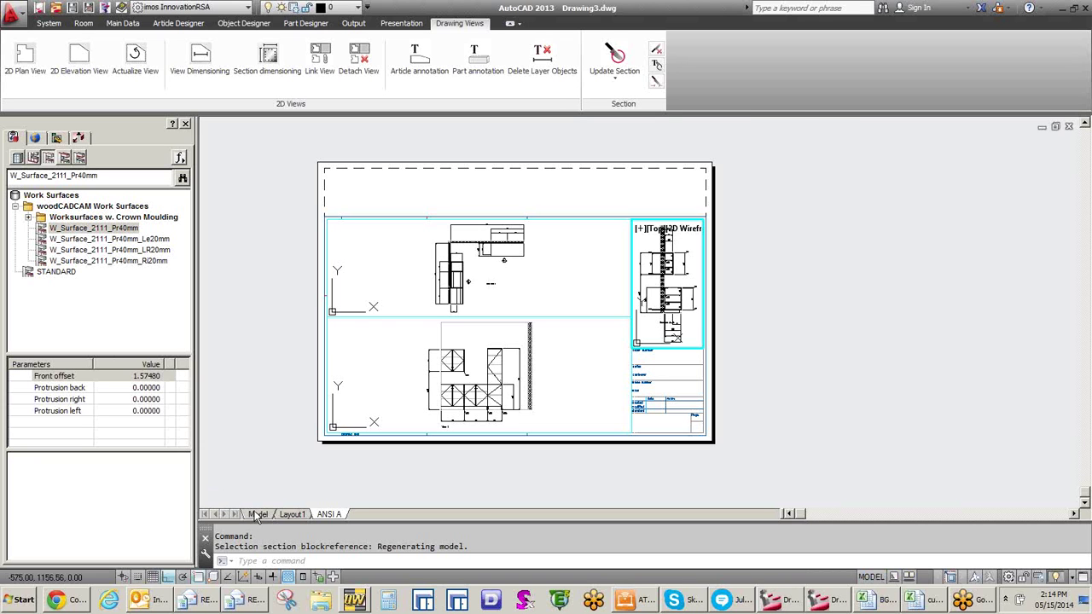
{"action": "scroll", "coordinate": [600, 271], "scroll_direction": "down", "scroll_amount": 3}
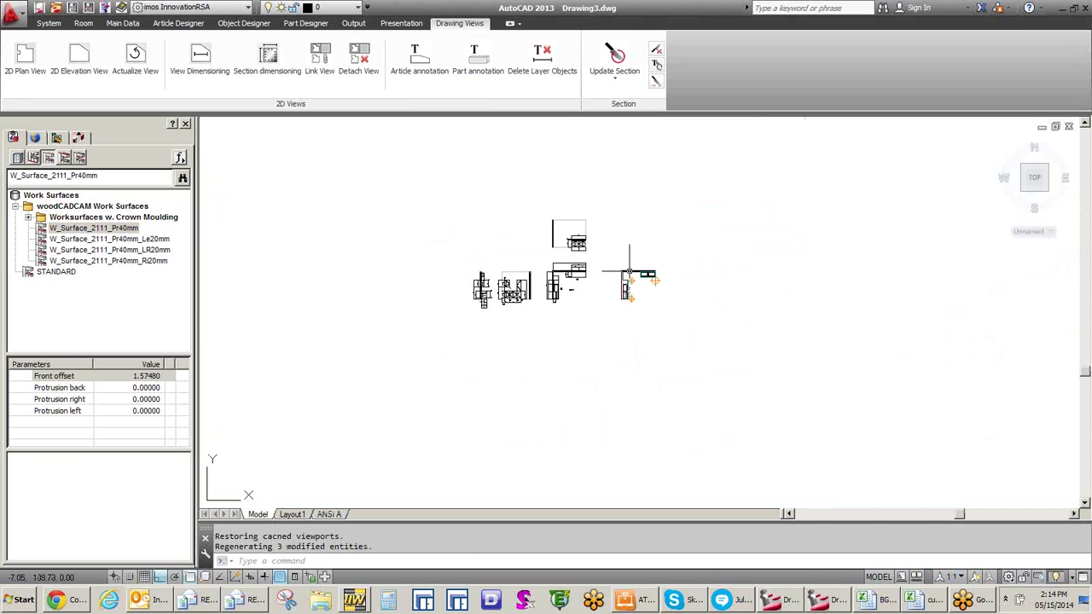
{"action": "scroll", "coordinate": [644, 282], "scroll_direction": "up", "scroll_amount": 4}
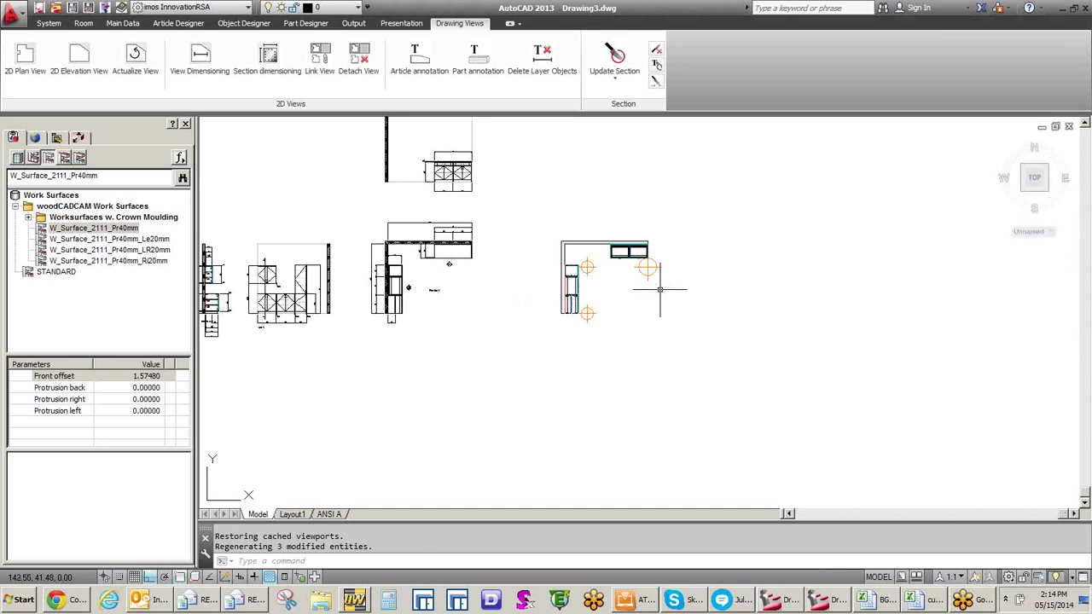
{"action": "scroll", "coordinate": [659, 290], "scroll_direction": "down", "scroll_amount": 2}
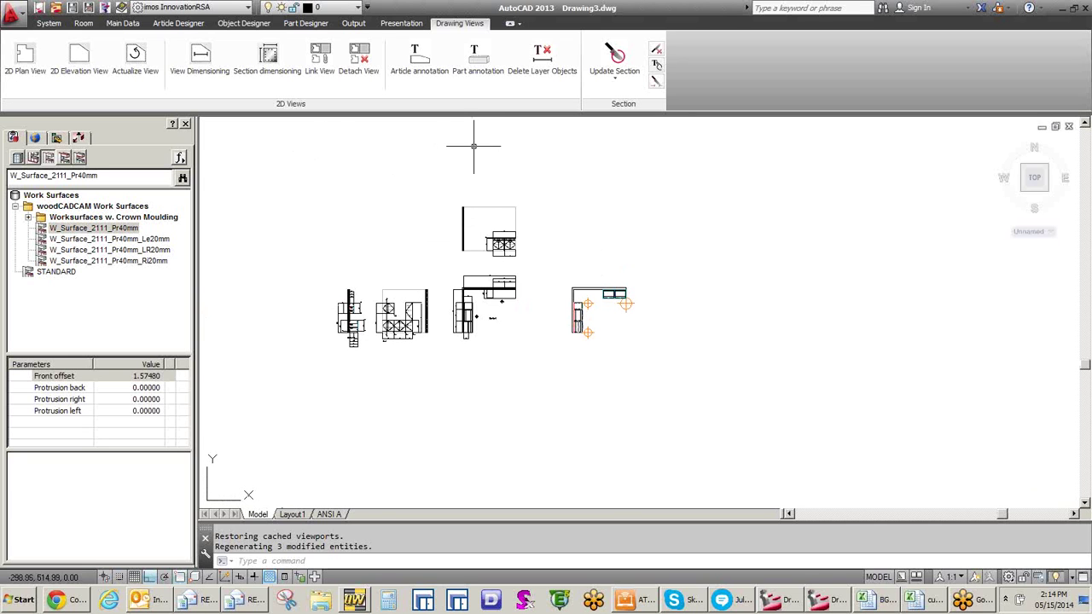
{"action": "left_click", "coordinate": [540, 81]}
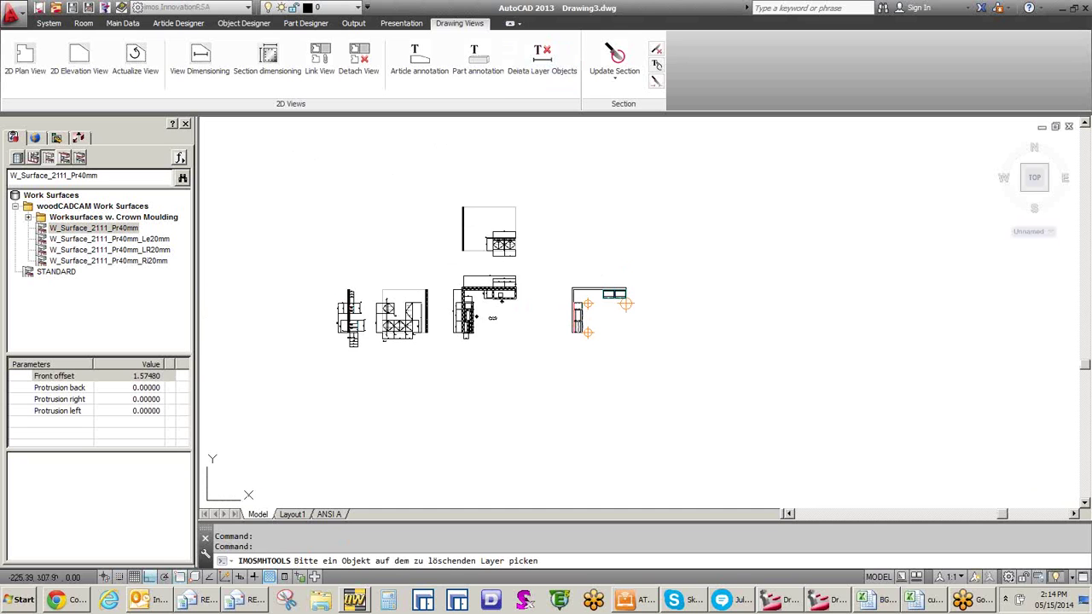
{"action": "left_click", "coordinate": [478, 311]}
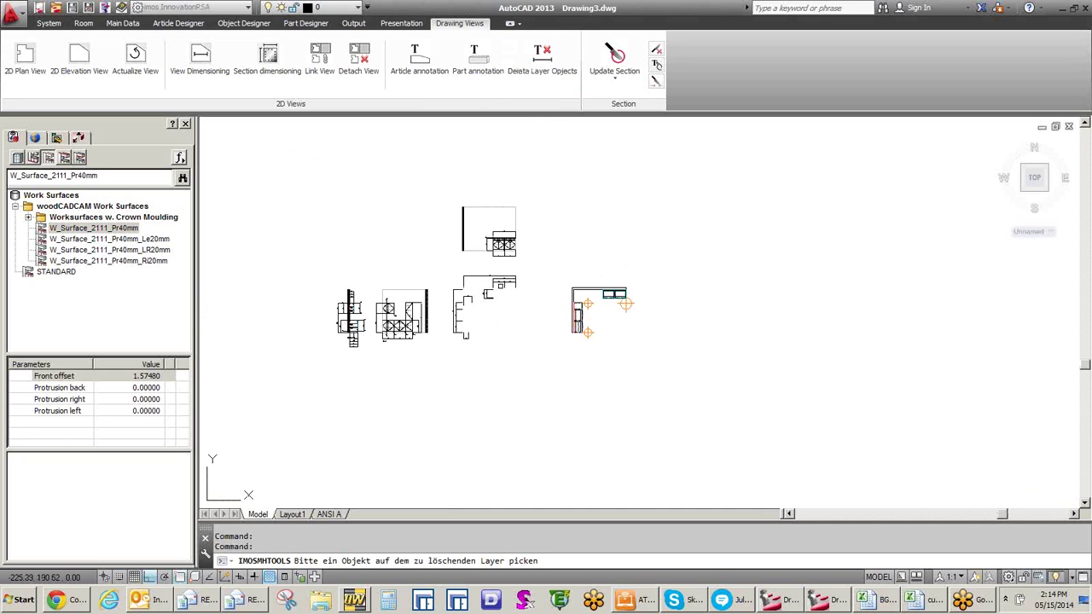
{"action": "left_click", "coordinate": [502, 277]}
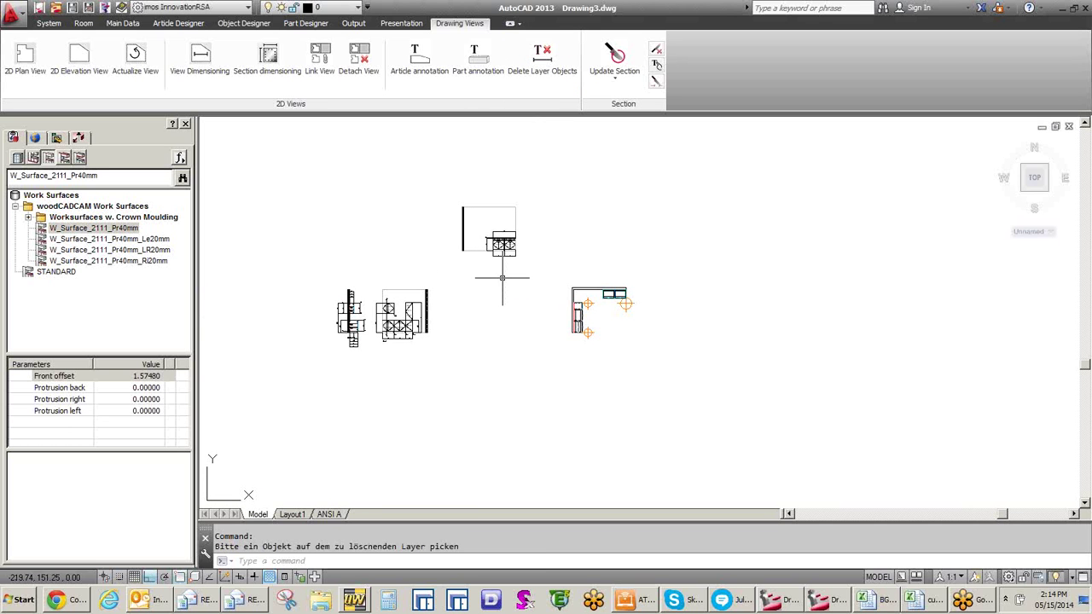
{"action": "key", "text": "Return"}
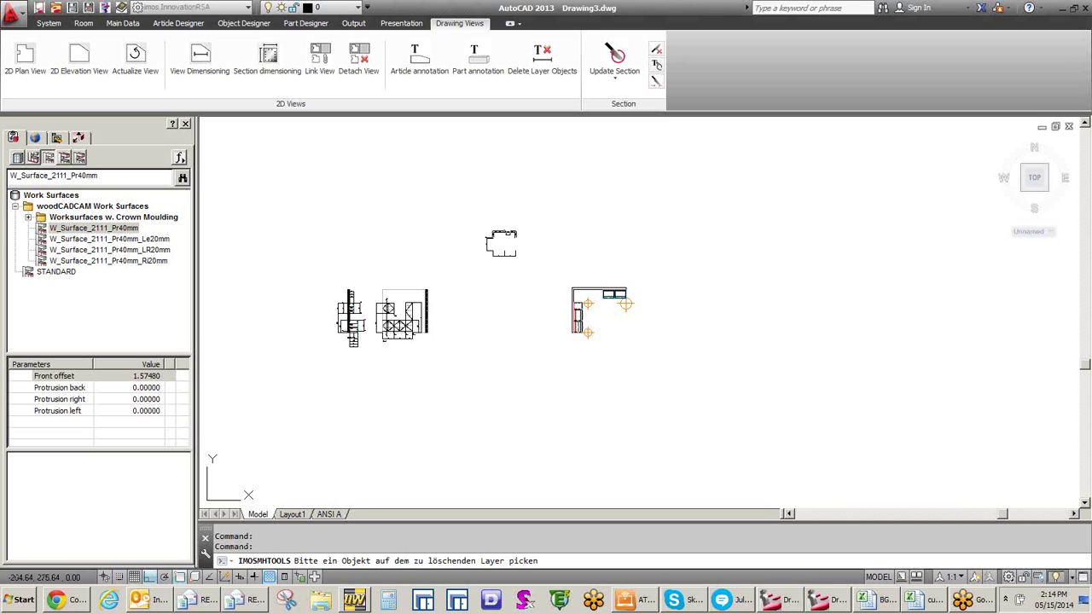
{"action": "left_click", "coordinate": [508, 232]}
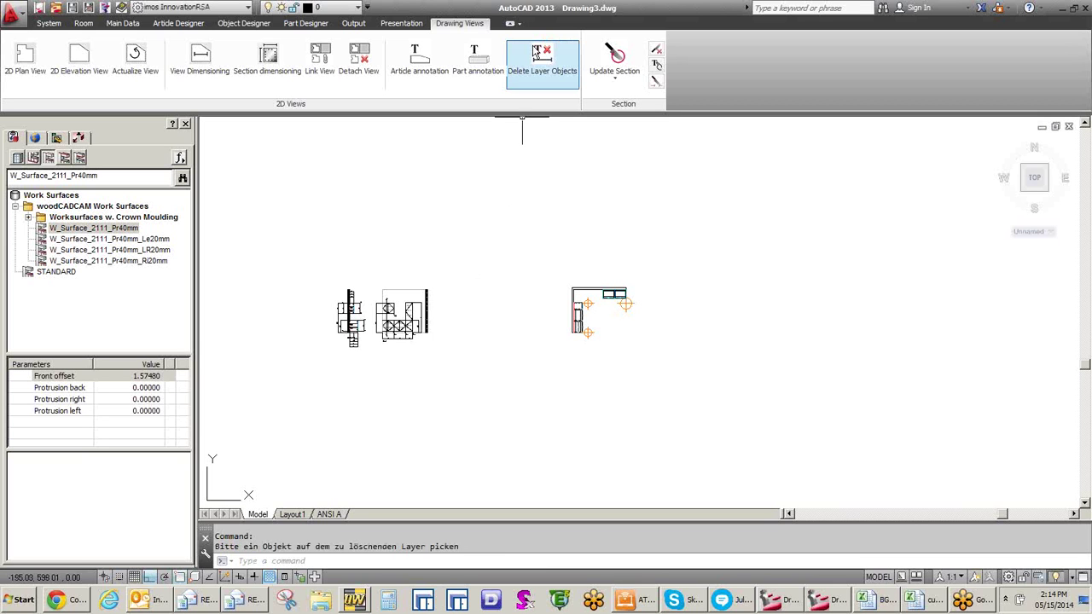
Step: Delete the layer objects and dimensions of View 1 and Section A-A, and remove the orange markers from the room model
{"action": "left_click", "coordinate": [552, 69]}
{"action": "left_click", "coordinate": [408, 334]}
{"action": "key", "text": "Return"}
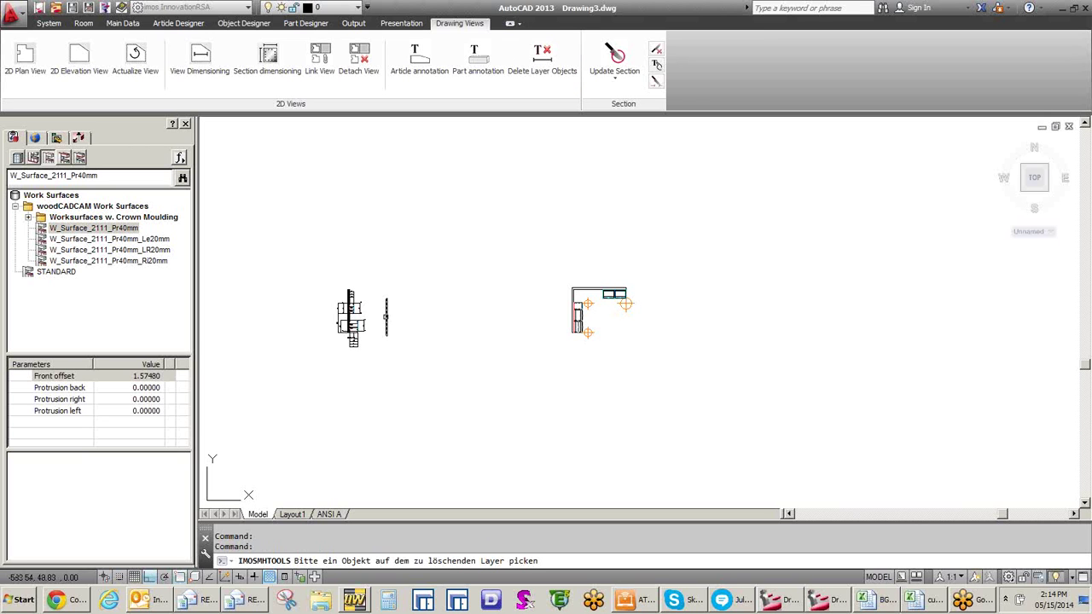
{"action": "left_click", "coordinate": [385, 317]}
{"action": "left_click", "coordinate": [543, 61]}
{"action": "left_click", "coordinate": [359, 326]}
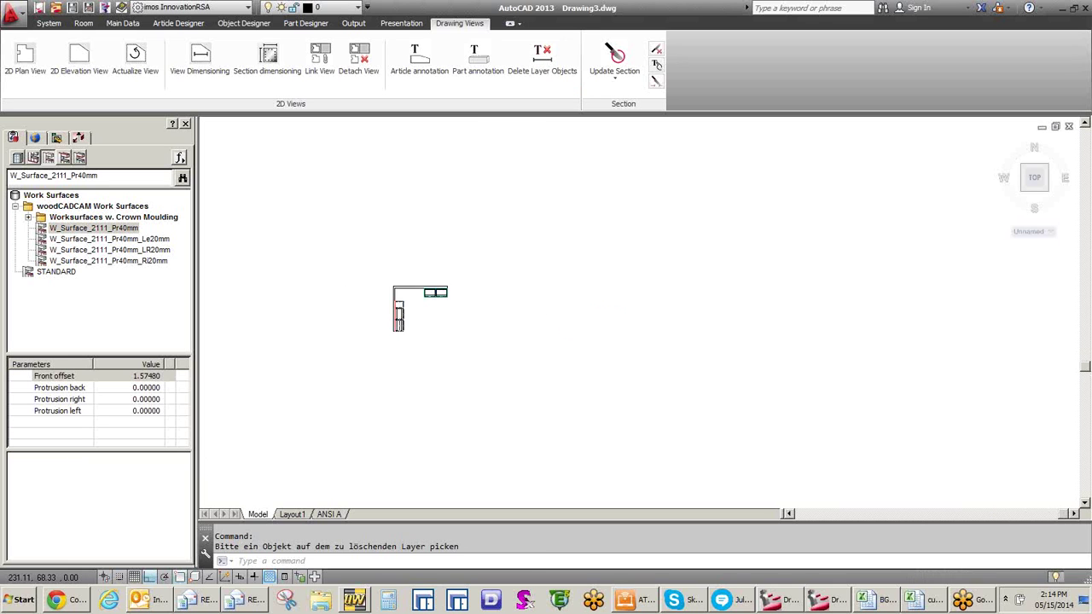
Step: Examine the room model close up from above and switch to an isometric view of the cabinets and walls
{"action": "scroll", "coordinate": [418, 297], "scroll_direction": "up", "scroll_amount": 5}
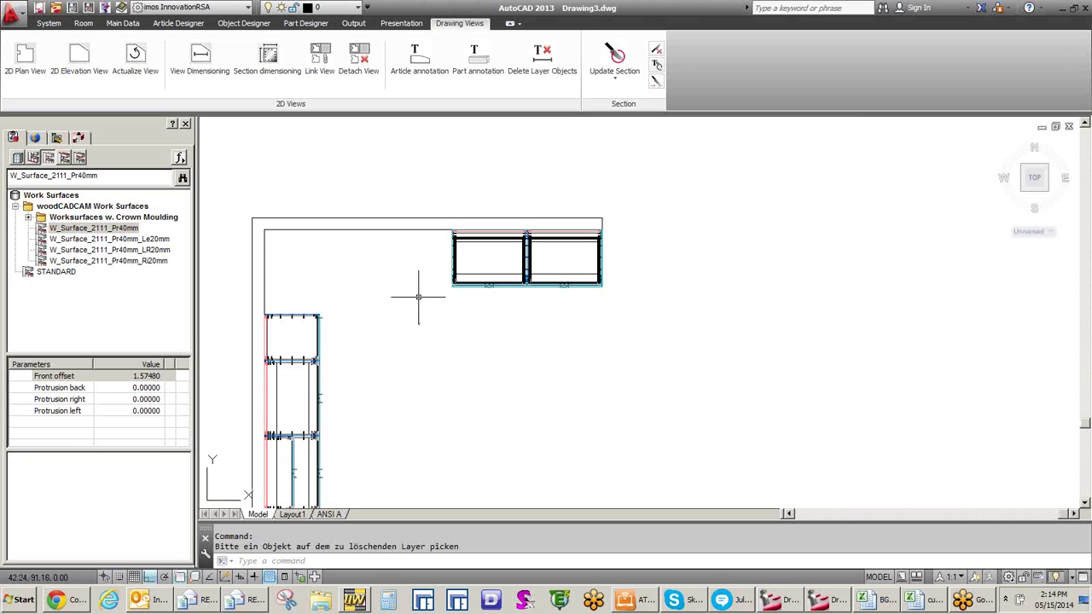
{"action": "scroll", "coordinate": [418, 297], "scroll_direction": "down", "scroll_amount": 2}
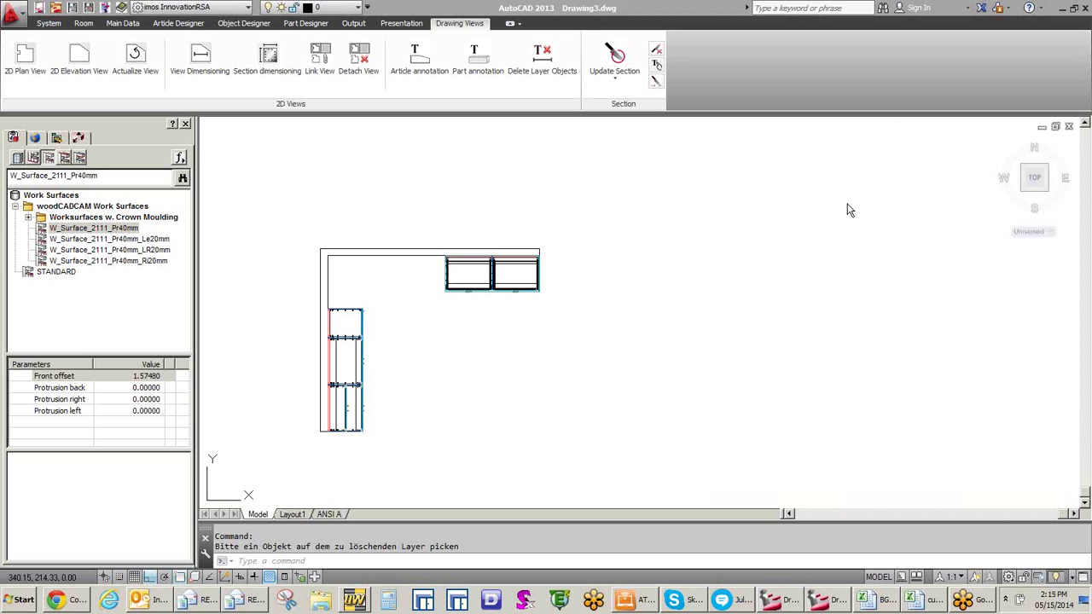
{"action": "left_click", "coordinate": [1025, 190]}
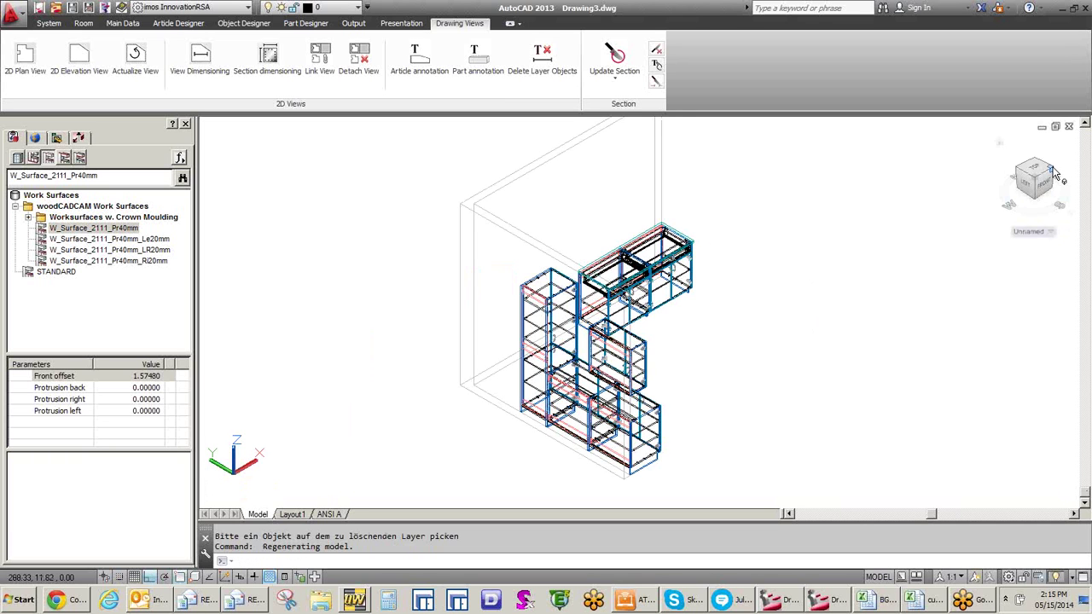
Step: Generate a 2D plan view of the whole room, aligned above the 3D model, and place its label inside the plan
{"action": "left_click", "coordinate": [1057, 174]}
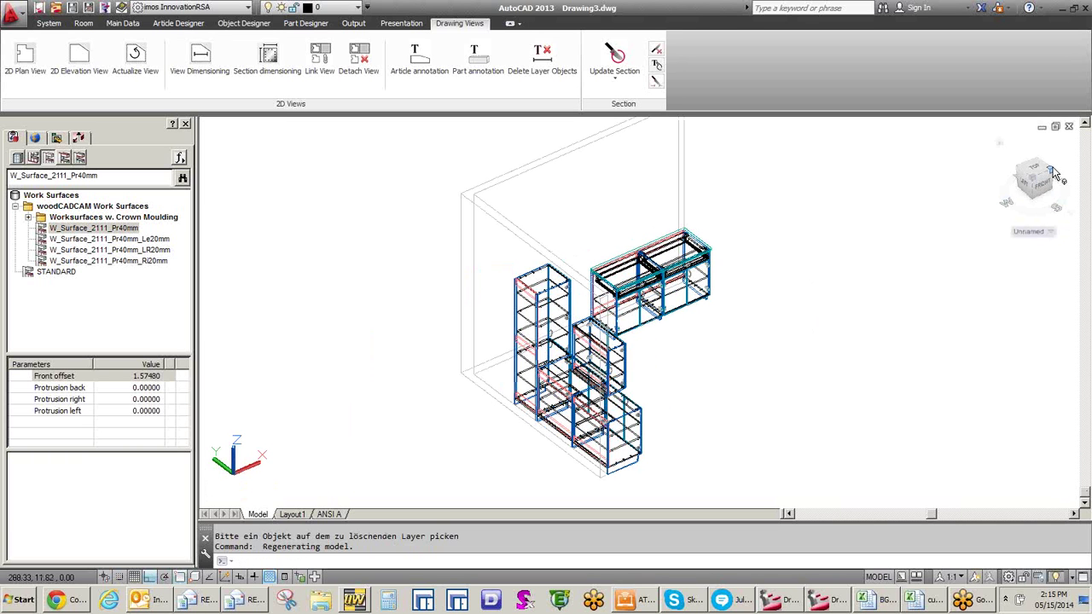
{"action": "left_click", "coordinate": [1056, 173]}
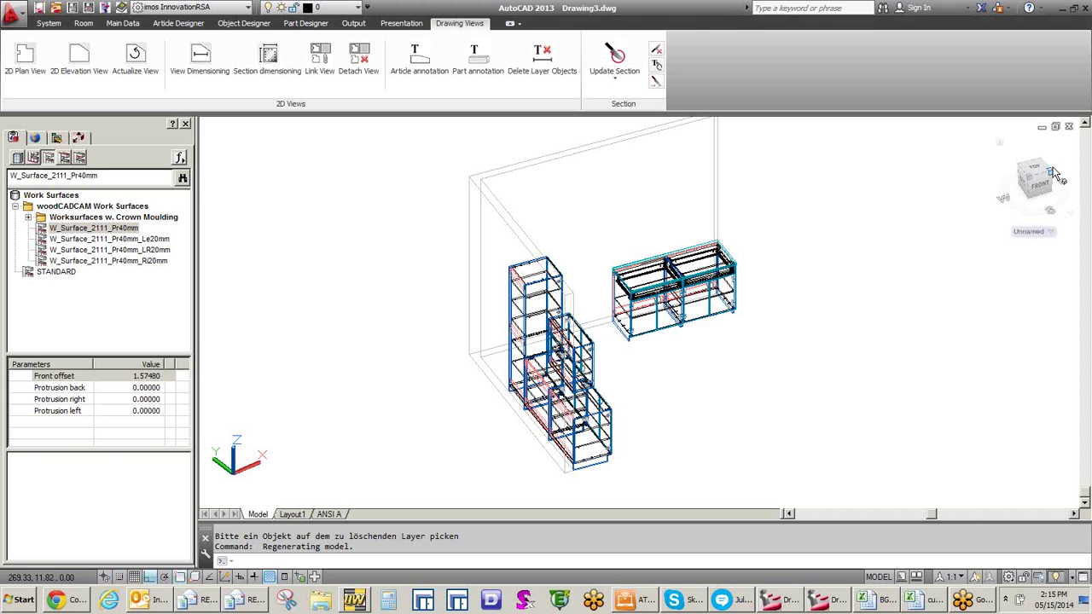
{"action": "left_click", "coordinate": [1055, 172]}
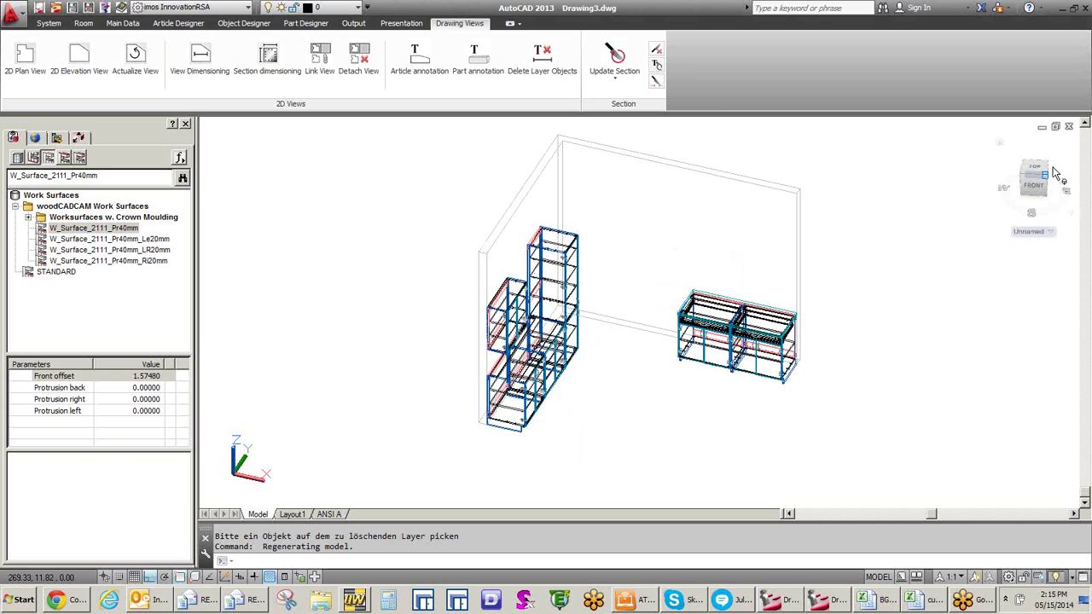
{"action": "left_click", "coordinate": [1056, 173]}
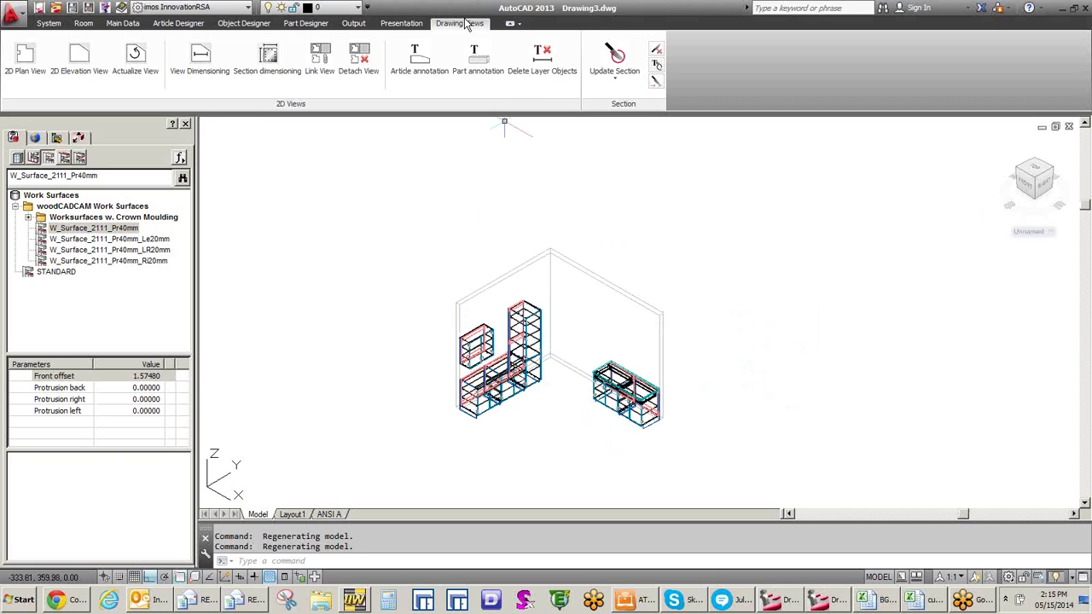
{"action": "left_click", "coordinate": [734, 230]}
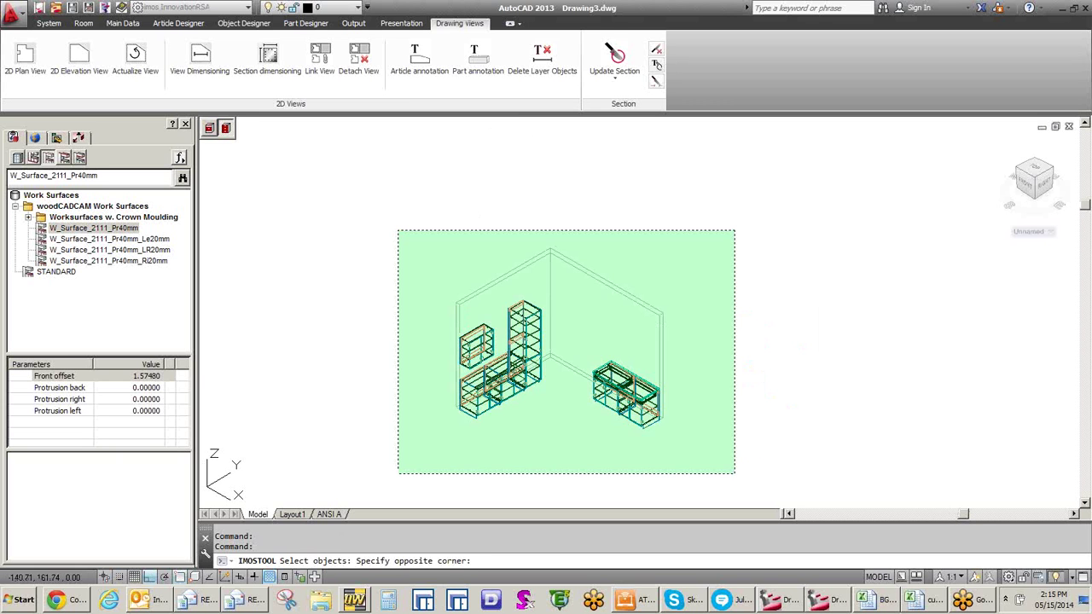
{"action": "left_click", "coordinate": [398, 474]}
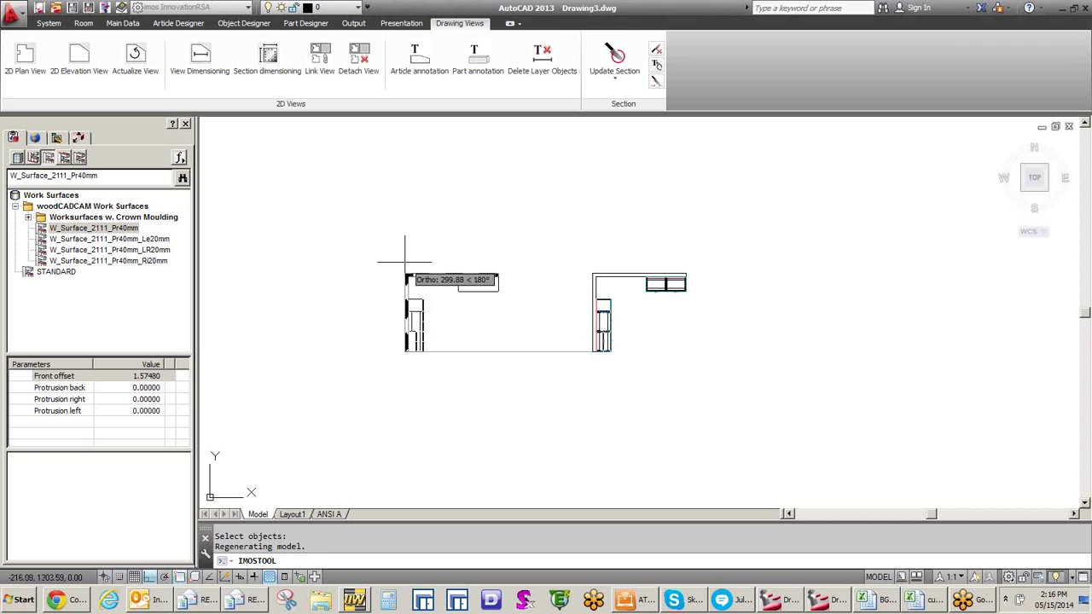
{"action": "key", "text": "F8"}
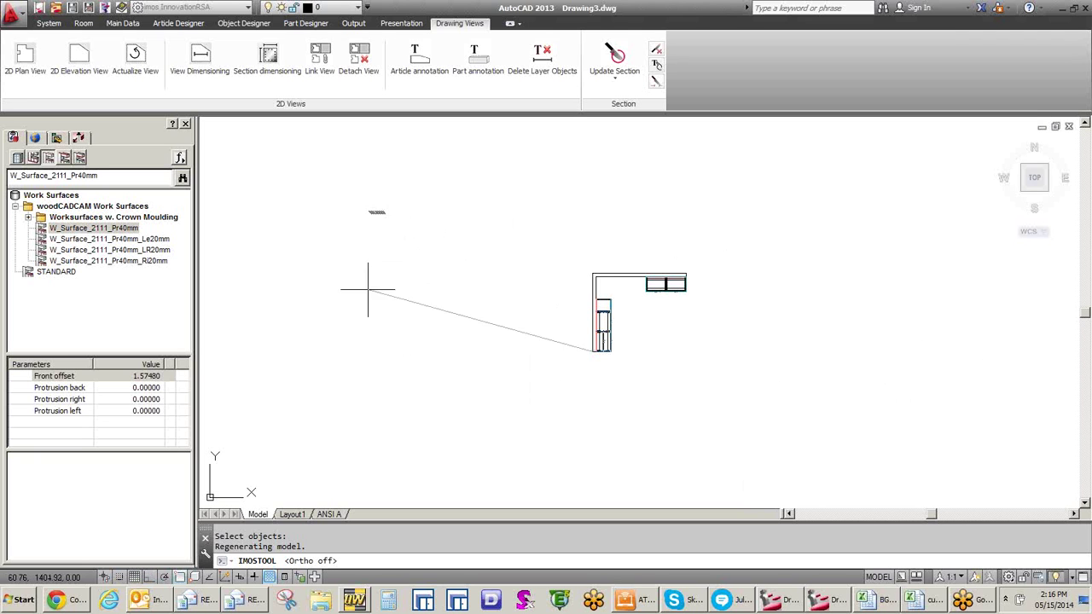
{"action": "key", "text": "F8"}
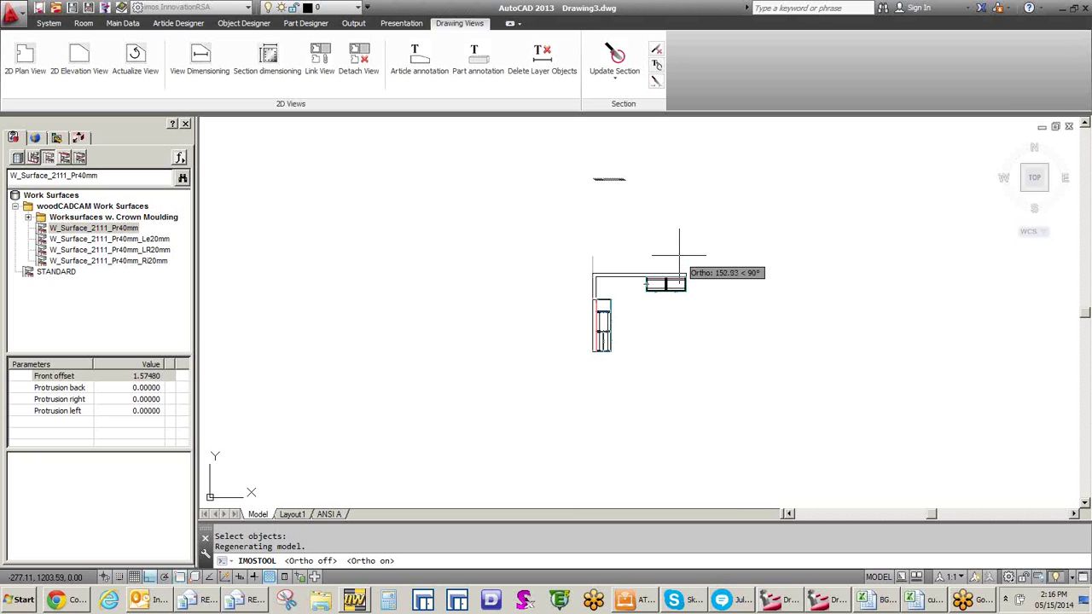
{"action": "left_click", "coordinate": [645, 208]}
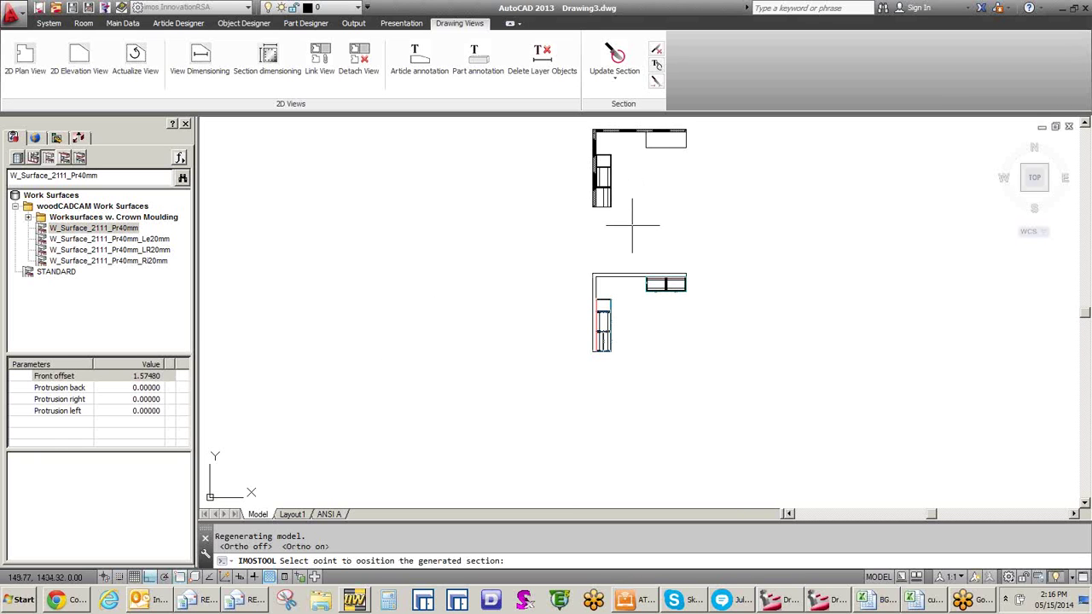
{"action": "left_click", "coordinate": [657, 184]}
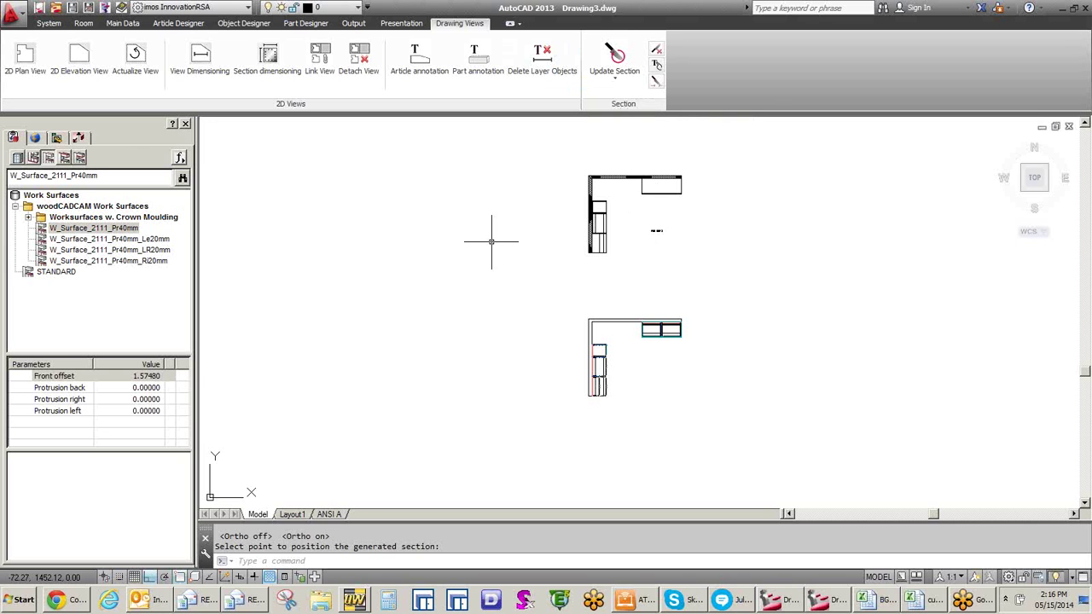
Step: Generate an elevation from Plan view 2 with a marker facing the back-wall cabinet, and place the elevation directly above the plan
{"action": "left_click", "coordinate": [78, 60]}
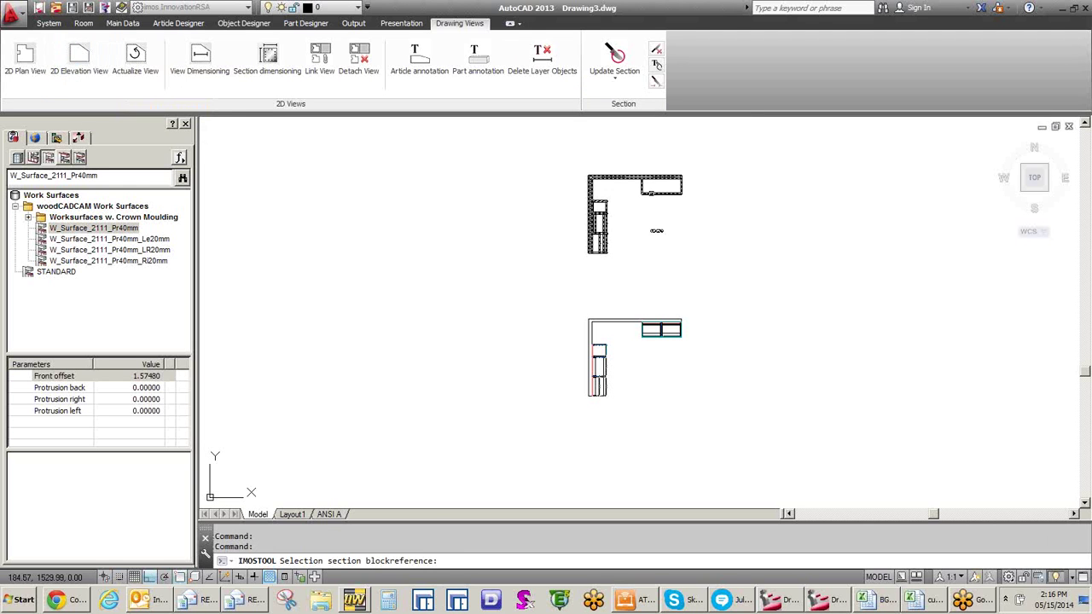
{"action": "left_click", "coordinate": [656, 230]}
{"action": "left_click", "coordinate": [656, 243]}
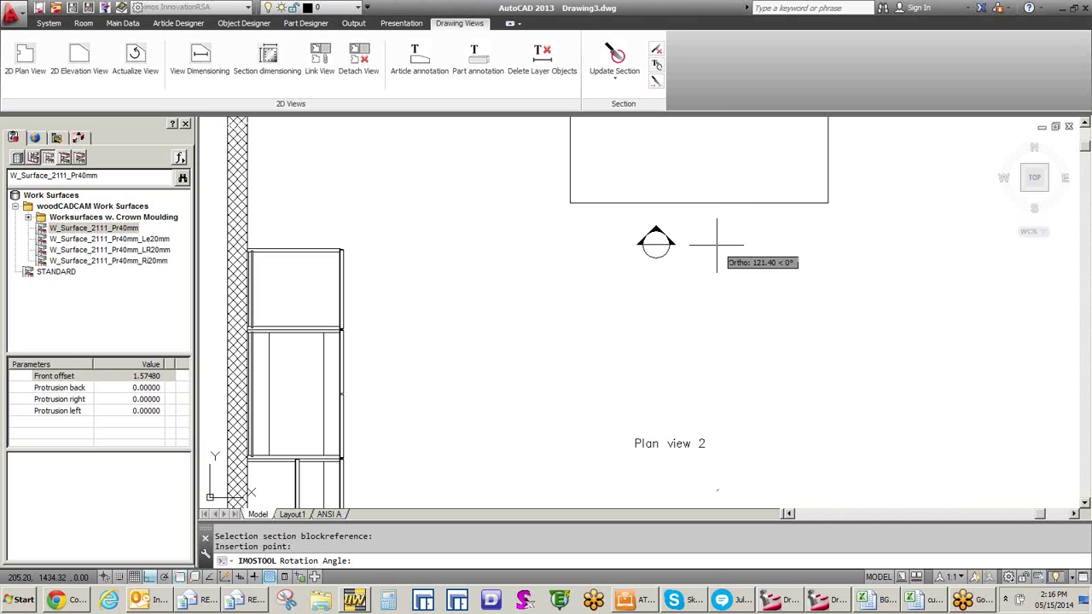
{"action": "scroll", "coordinate": [656, 242], "scroll_direction": "down", "scroll_amount": 3}
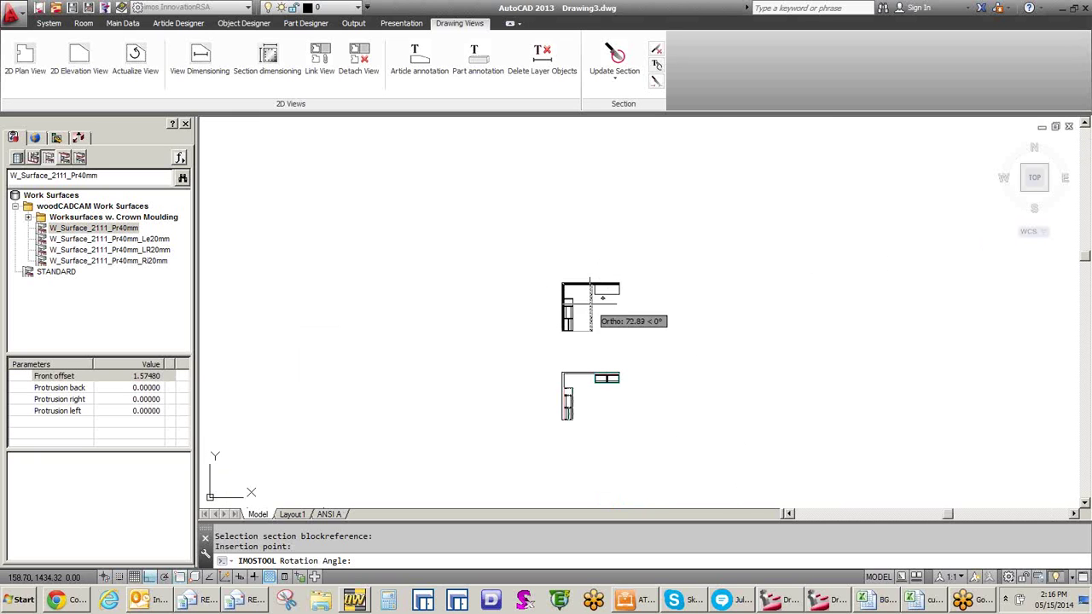
{"action": "left_click", "coordinate": [574, 222]}
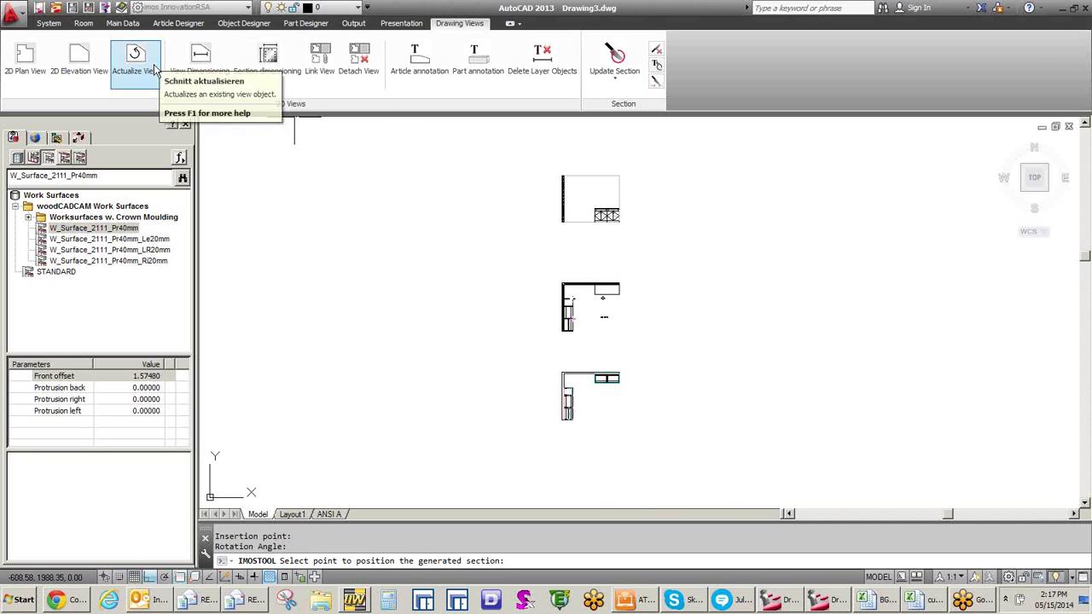
Step: Insert an elevation marker in Plan view 2 just behind the middle side-wall cabinet's fronts, pointing towards the hatched side wall
{"action": "left_click", "coordinate": [93, 71]}
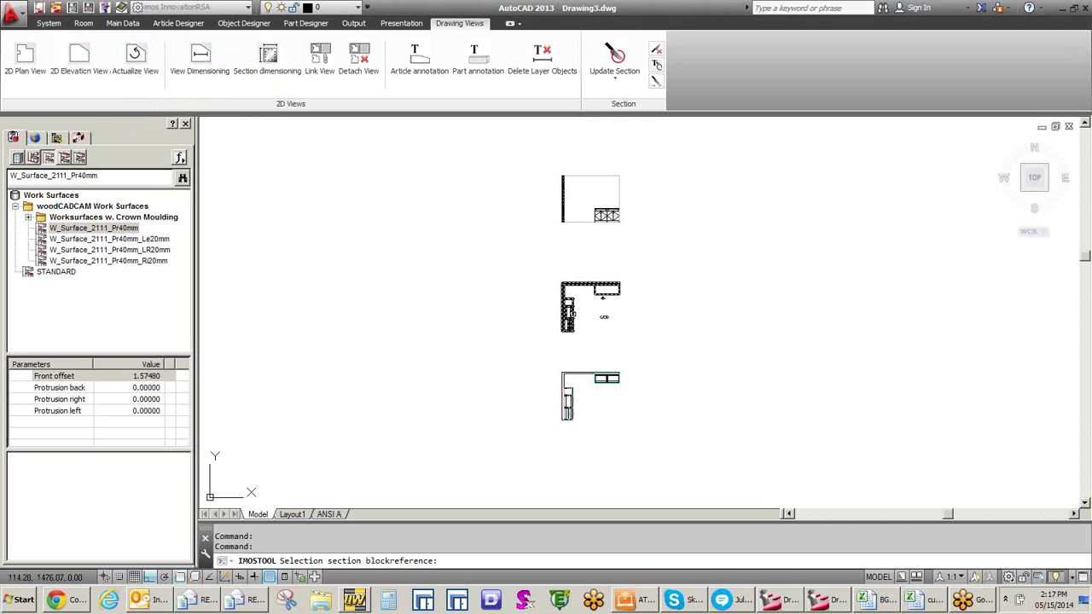
{"action": "left_click", "coordinate": [569, 312]}
{"action": "scroll", "coordinate": [572, 309], "scroll_direction": "up", "scroll_amount": 5}
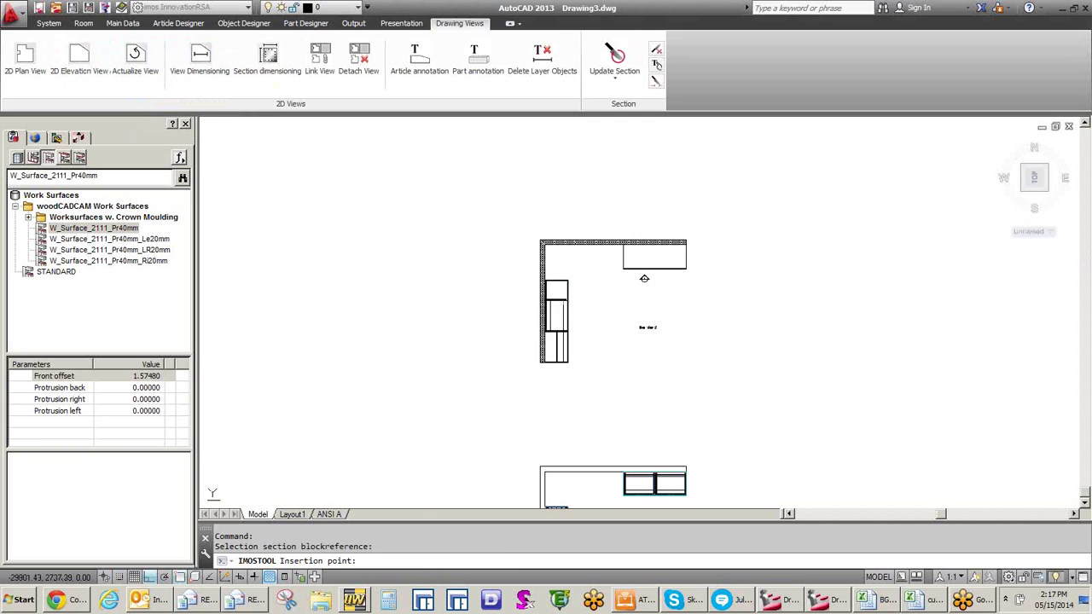
{"action": "scroll", "coordinate": [557, 321], "scroll_direction": "up", "scroll_amount": 6}
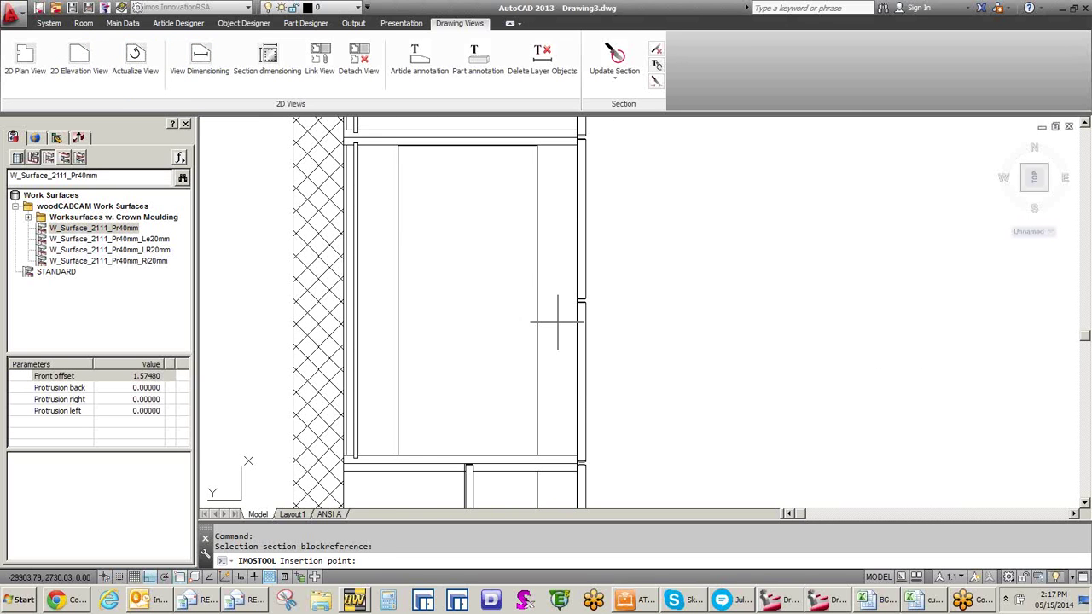
{"action": "left_click", "coordinate": [558, 322]}
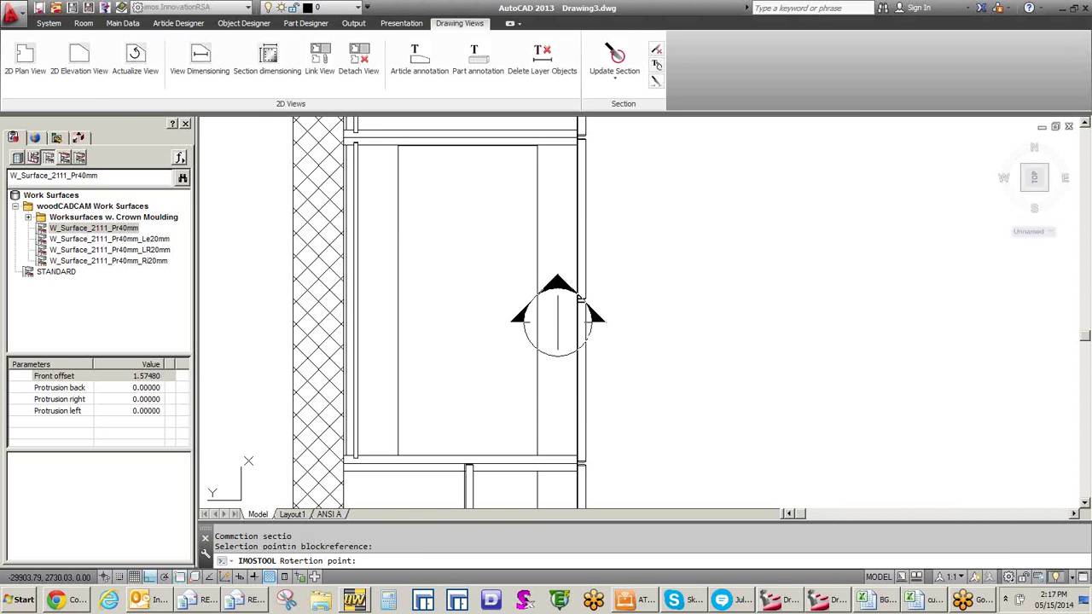
{"action": "left_click", "coordinate": [557, 320]}
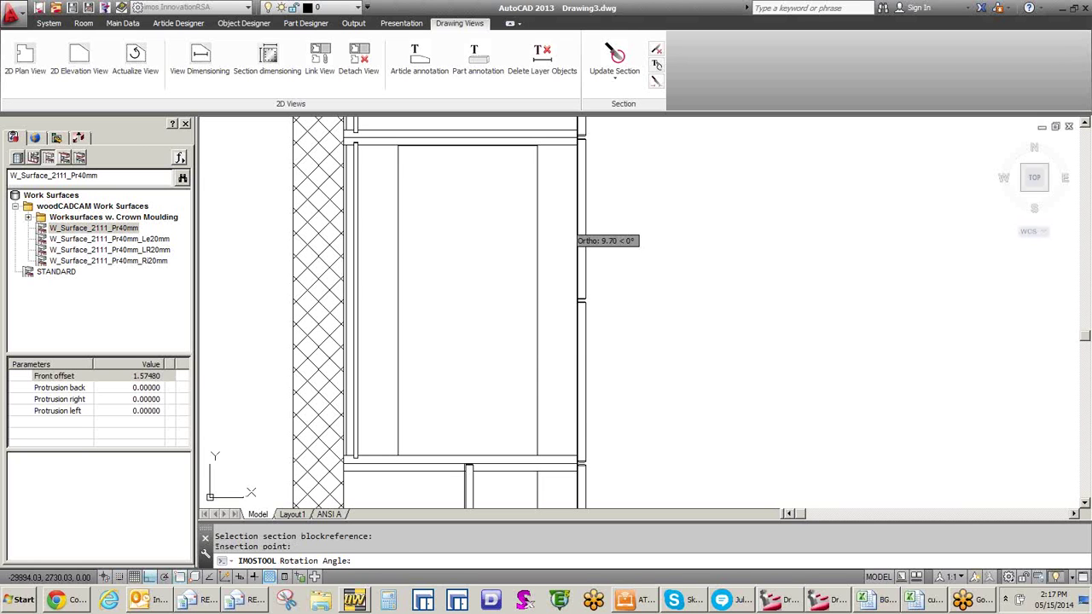
{"action": "left_click", "coordinate": [566, 225]}
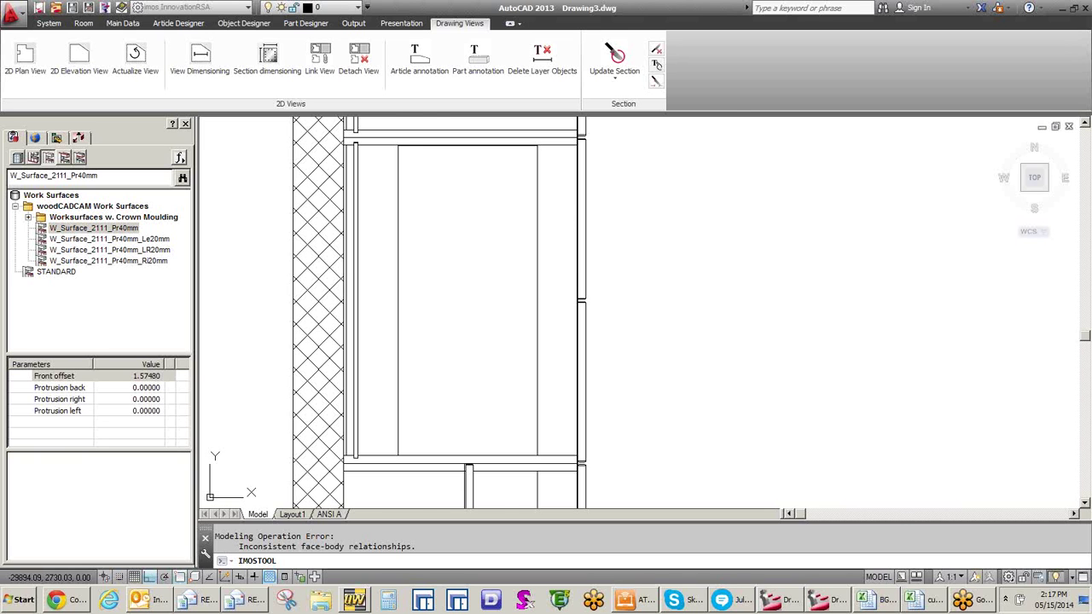
Step: Place the side-wall elevation to the left of the plan, aligned with it, and put its label below the elevation
{"action": "scroll", "coordinate": [587, 239], "scroll_direction": "down", "scroll_amount": 5}
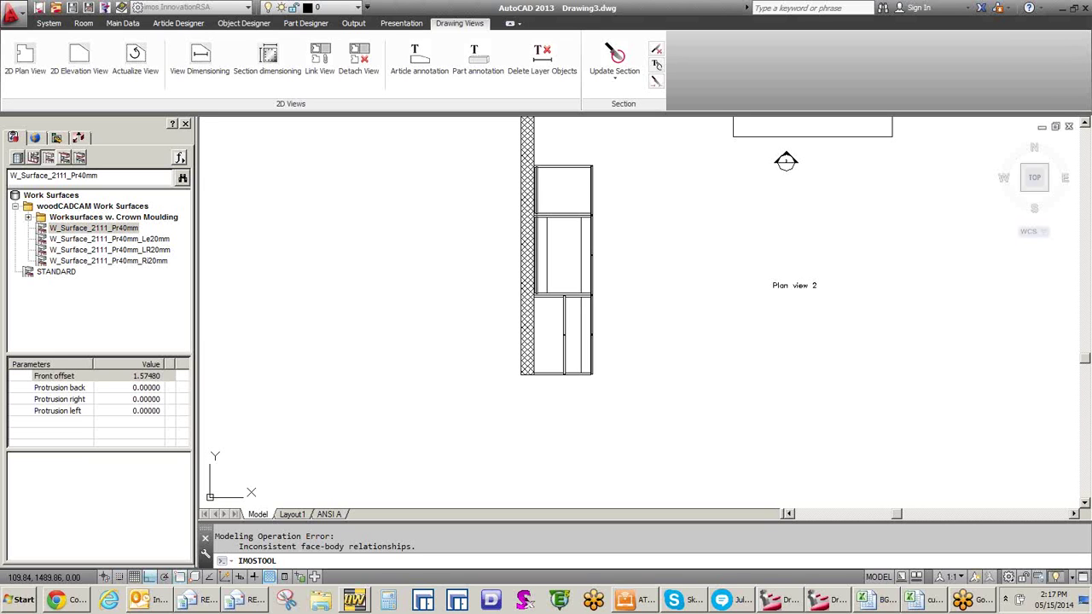
{"action": "scroll", "coordinate": [623, 256], "scroll_direction": "down", "scroll_amount": 5}
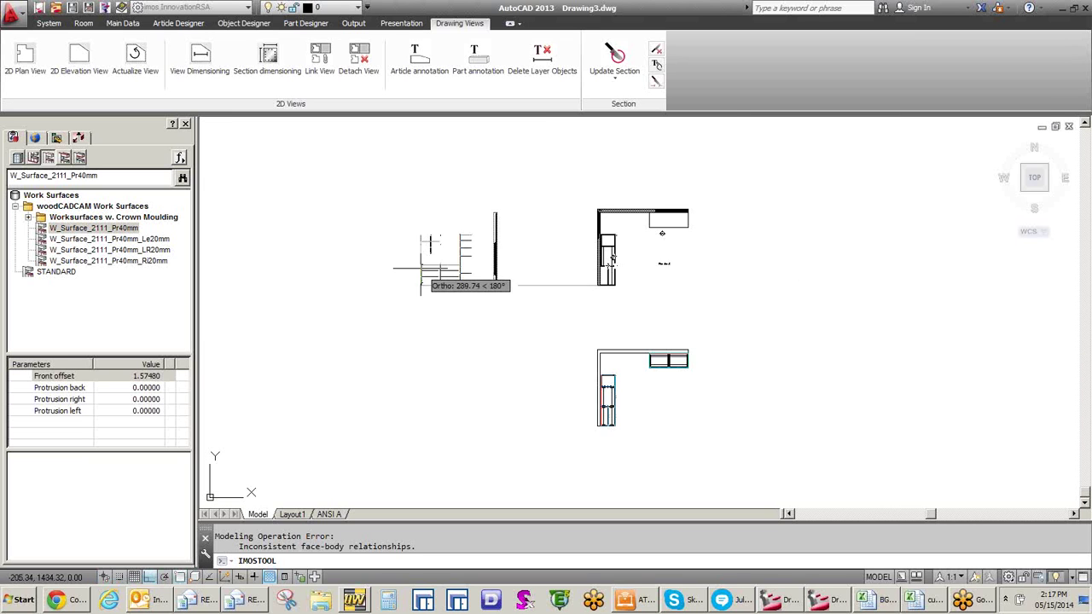
{"action": "left_click", "coordinate": [421, 286]}
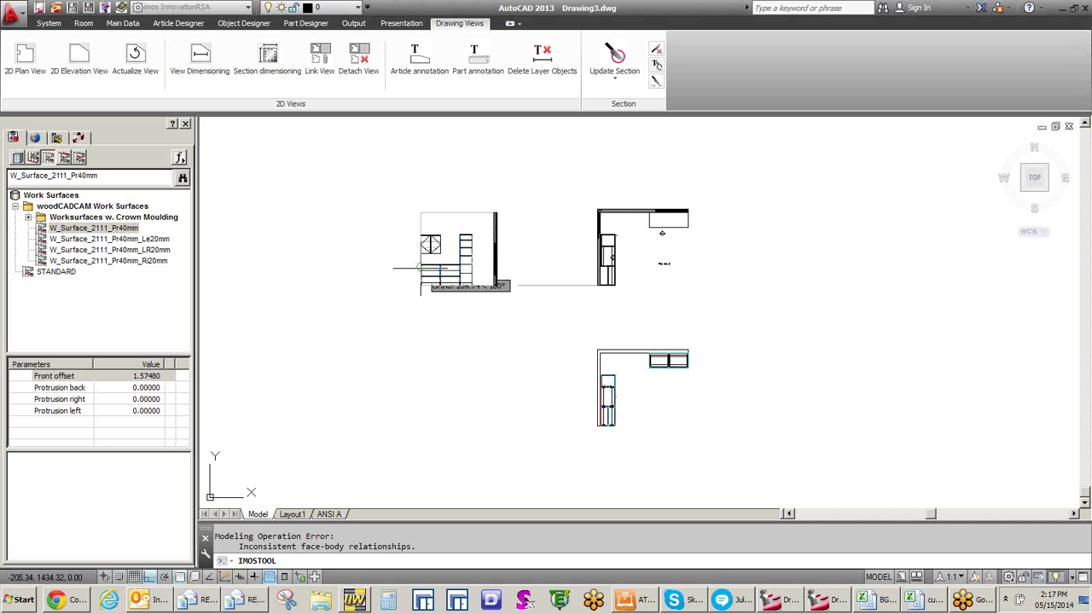
{"action": "scroll", "coordinate": [417, 269], "scroll_direction": "up", "scroll_amount": 4}
{"action": "scroll", "coordinate": [420, 265], "scroll_direction": "up", "scroll_amount": 2}
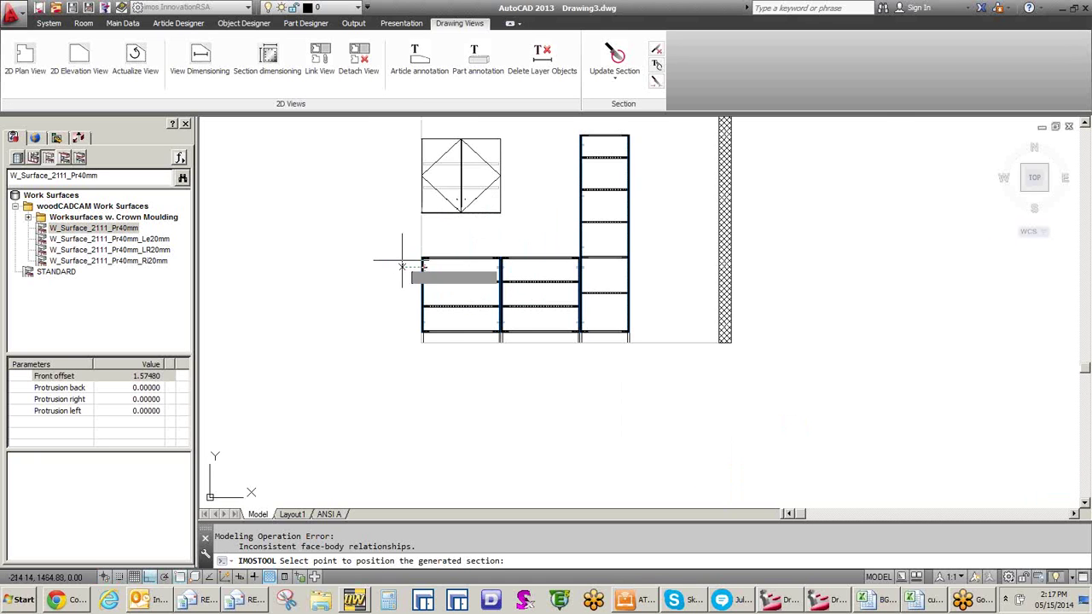
{"action": "scroll", "coordinate": [440, 253], "scroll_direction": "up", "scroll_amount": 2}
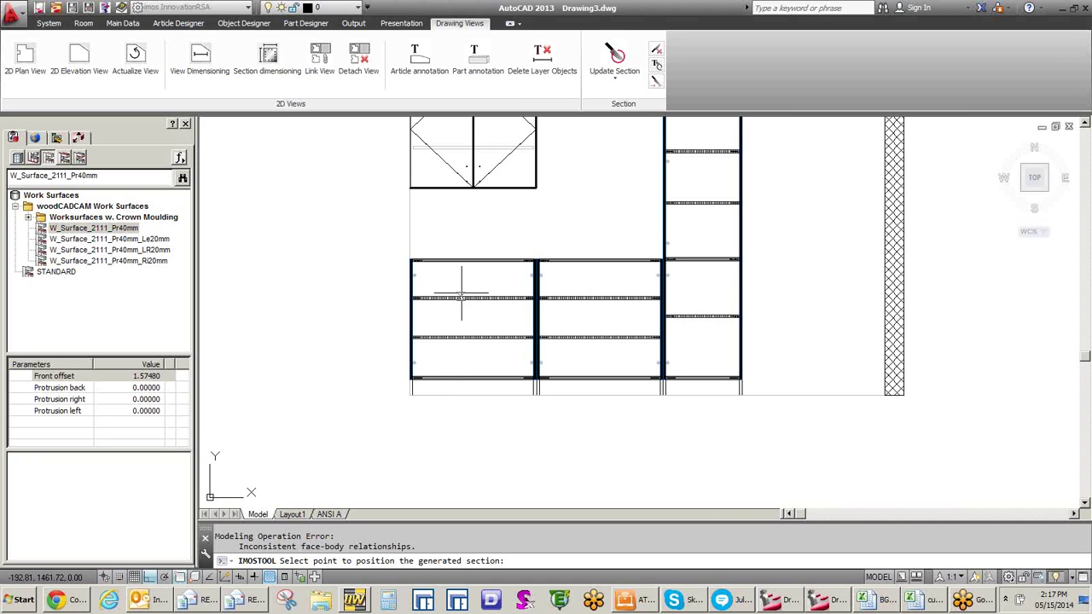
{"action": "scroll", "coordinate": [435, 401], "scroll_direction": "down", "scroll_amount": 4}
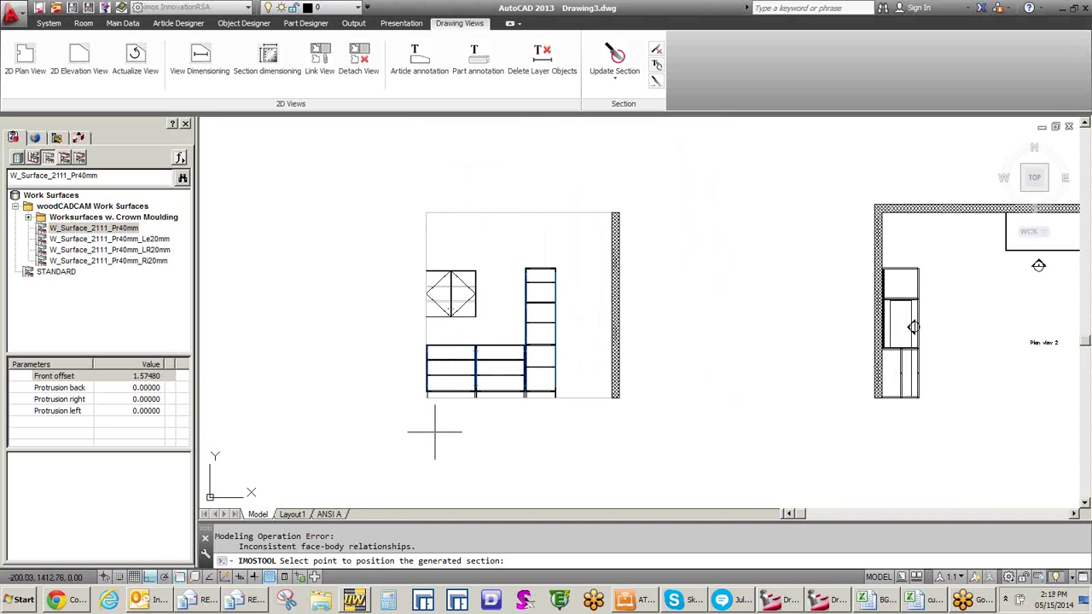
{"action": "left_click", "coordinate": [435, 426]}
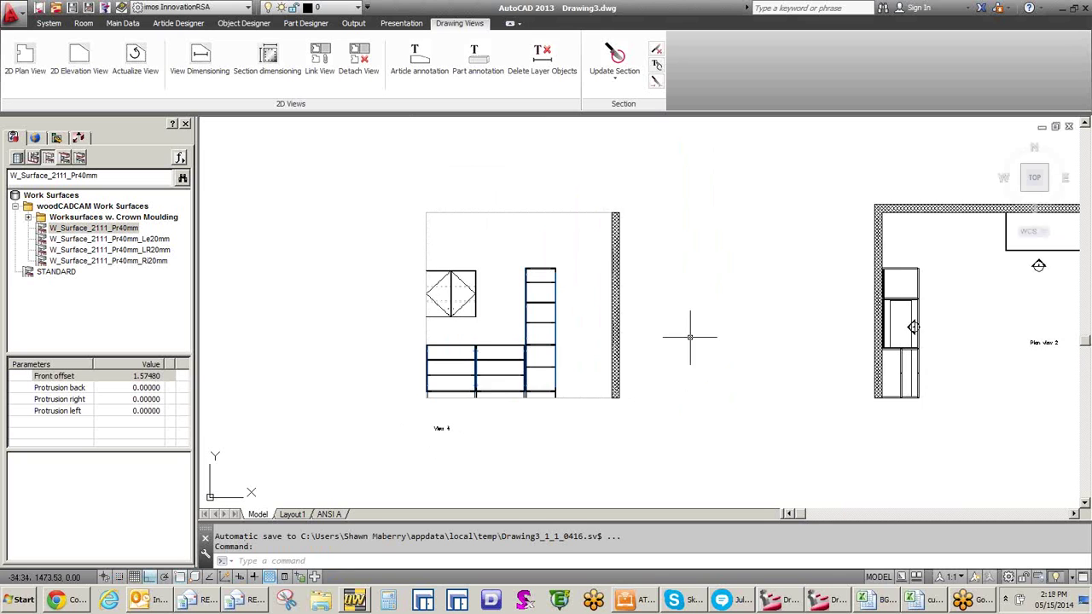
Step: Examine the cut cabinets and wall cabinet in View 4, and compare them with the marker's position in Plan view 2
{"action": "scroll", "coordinate": [690, 337], "scroll_direction": "down", "scroll_amount": 1}
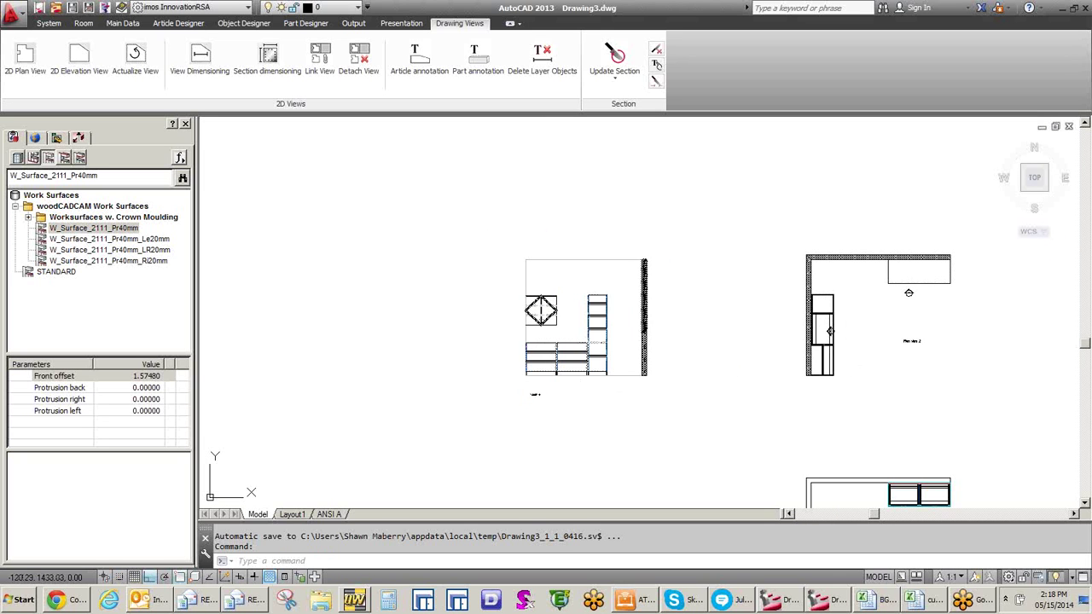
{"action": "scroll", "coordinate": [586, 320], "scroll_direction": "up", "scroll_amount": 6}
{"action": "scroll", "coordinate": [578, 310], "scroll_direction": "down", "scroll_amount": 6}
{"action": "scroll", "coordinate": [546, 311], "scroll_direction": "up", "scroll_amount": 4}
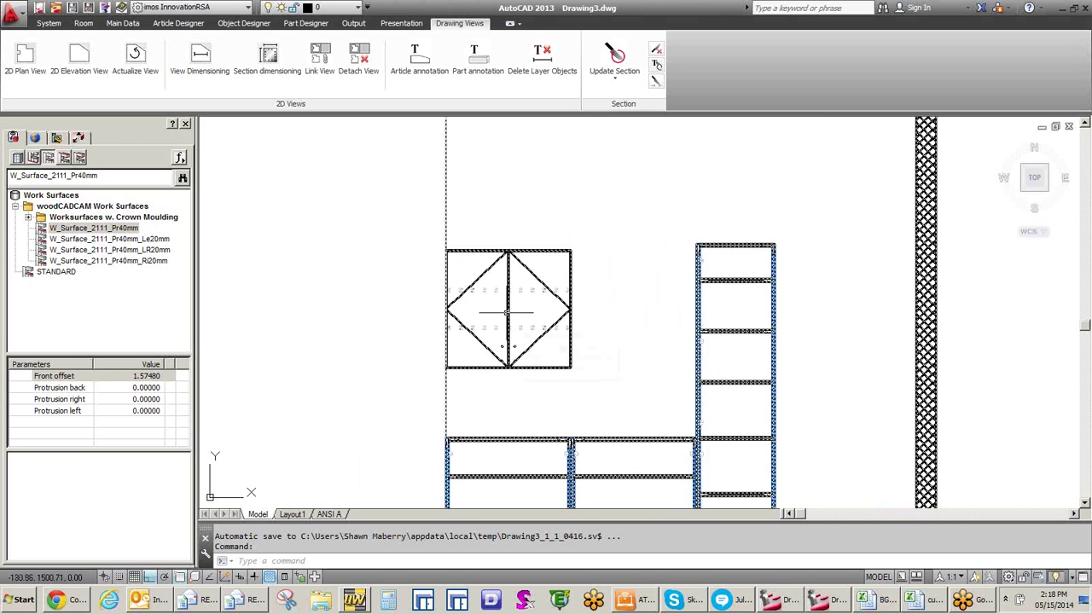
{"action": "scroll", "coordinate": [516, 367], "scroll_direction": "down", "scroll_amount": 5}
{"action": "scroll", "coordinate": [515, 367], "scroll_direction": "down", "scroll_amount": 2}
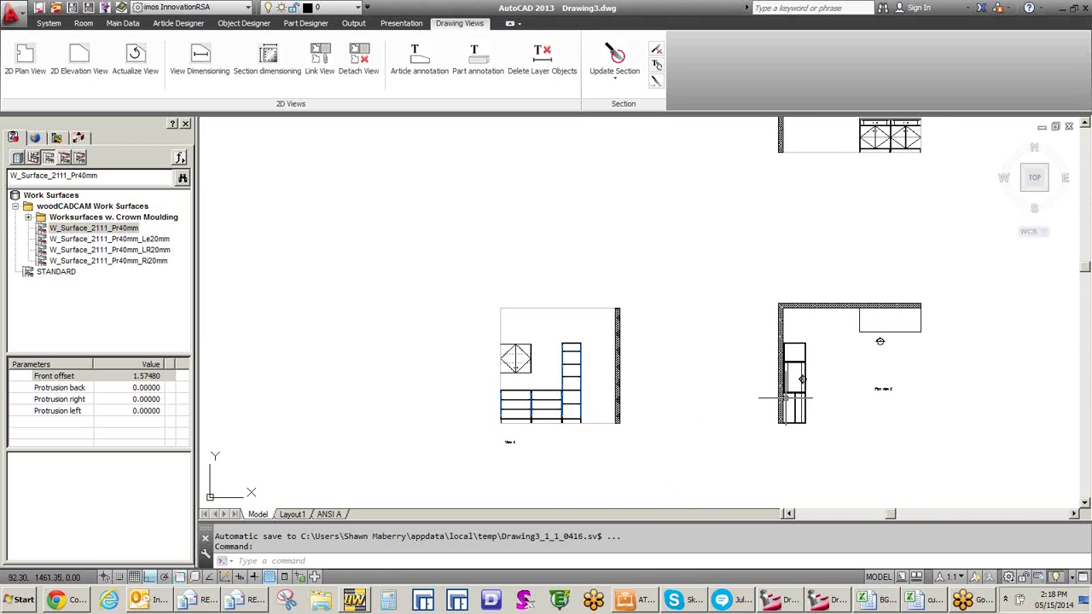
{"action": "scroll", "coordinate": [815, 384], "scroll_direction": "up", "scroll_amount": 6}
{"action": "middle_click_drag", "start_coordinate": [811, 386], "coordinate": [808, 244]}
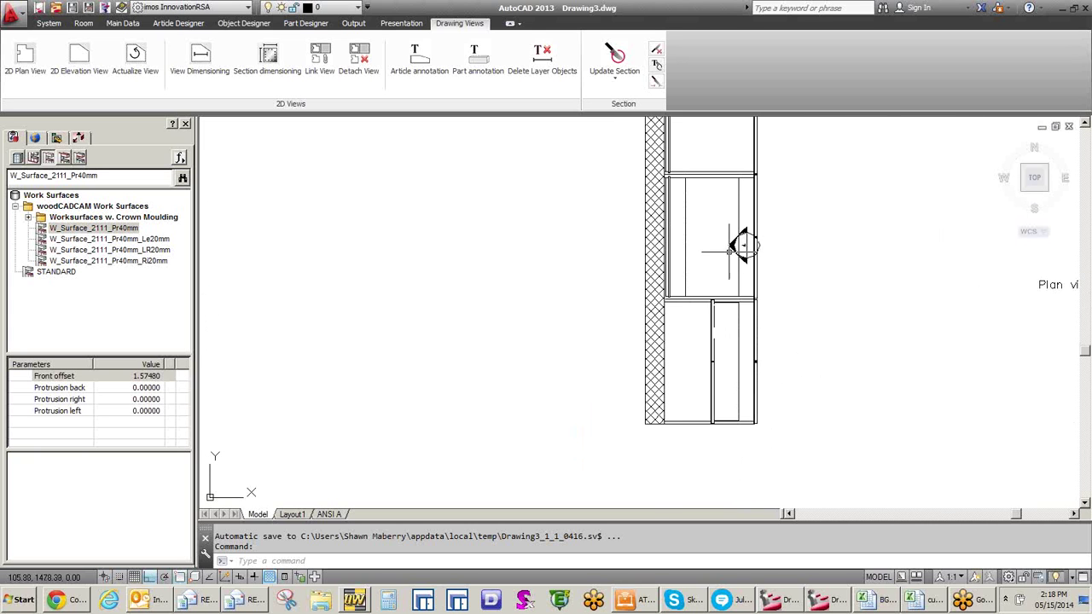
{"action": "scroll", "coordinate": [720, 287], "scroll_direction": "down", "scroll_amount": 6}
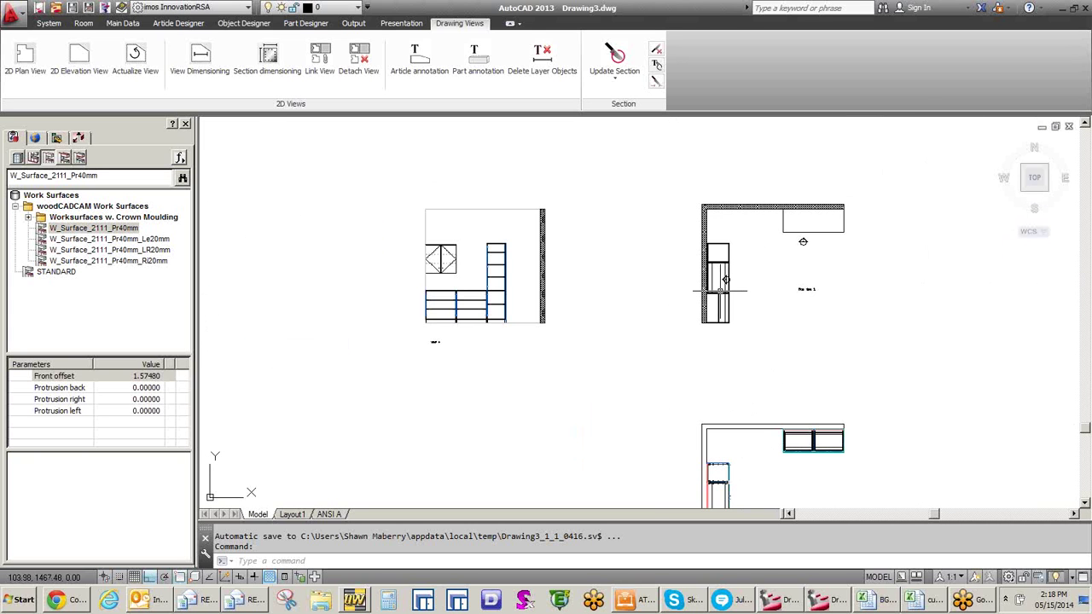
{"action": "scroll", "coordinate": [611, 275], "scroll_direction": "down", "scroll_amount": 2}
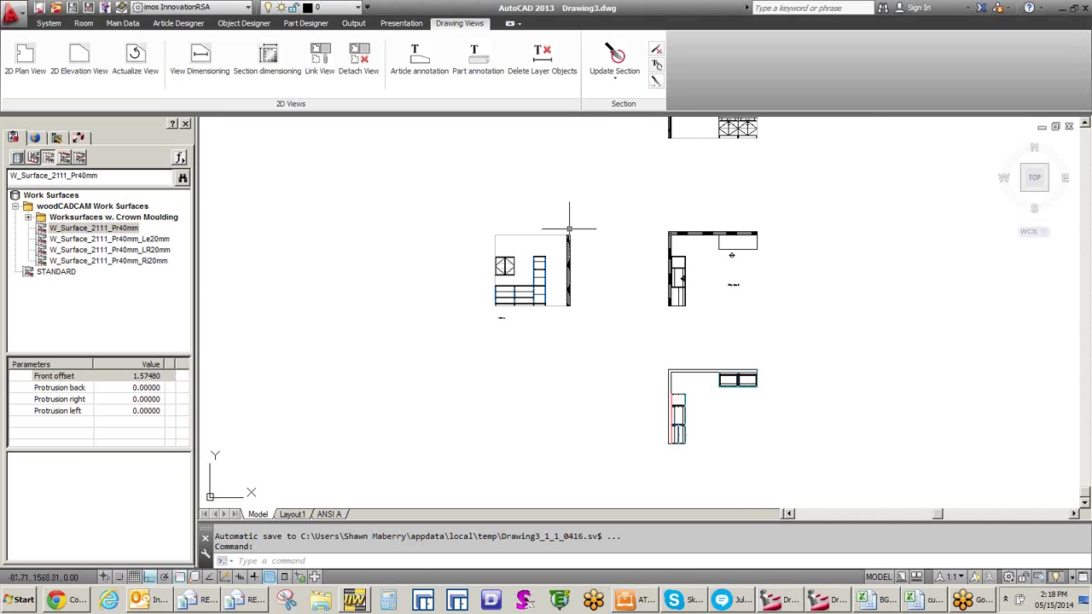
Step: Start a new section from View 4, with the outermost base cabinet and the wall cabinet above it as the cut articles
{"action": "left_click", "coordinate": [614, 86]}
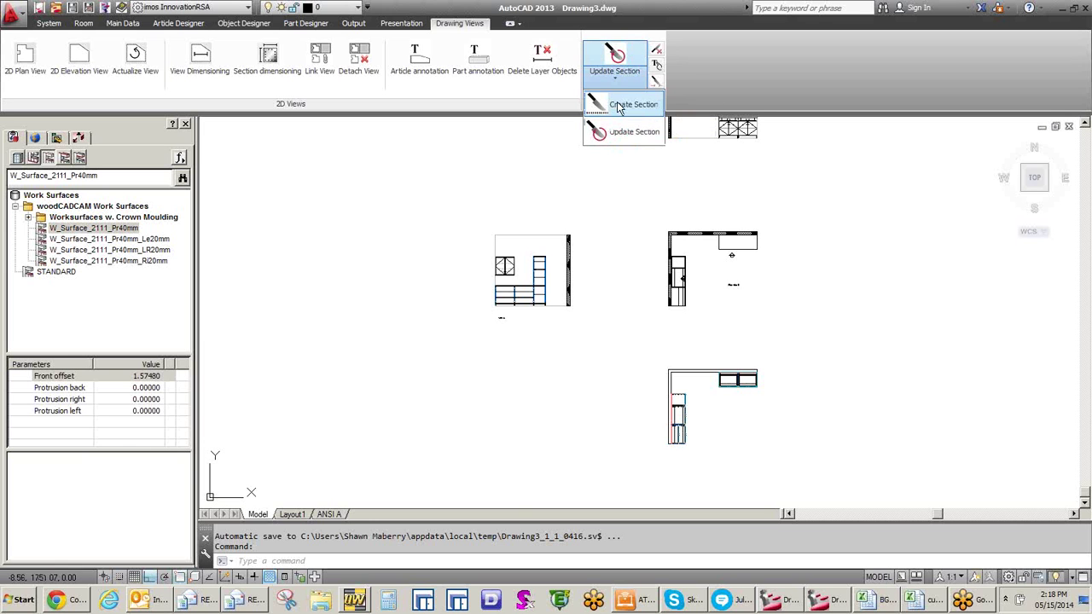
{"action": "left_click", "coordinate": [623, 105]}
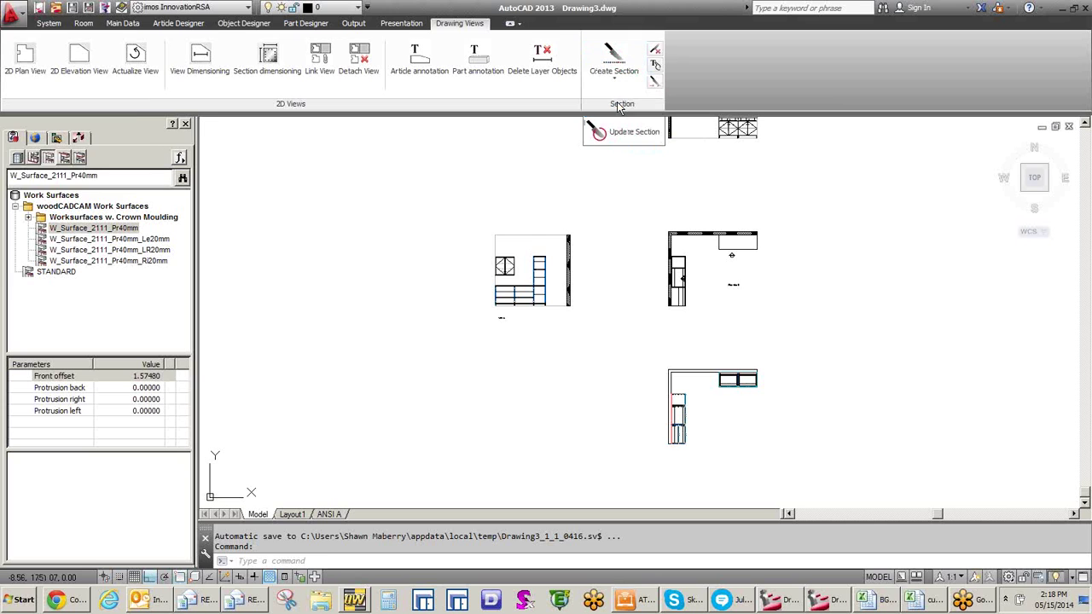
{"action": "left_click", "coordinate": [505, 289]}
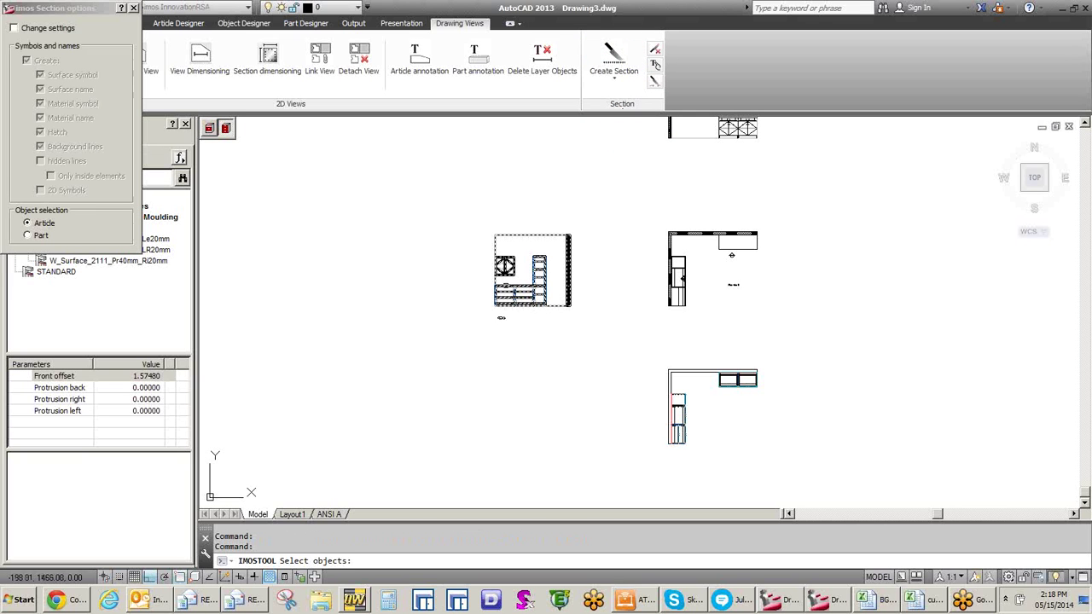
{"action": "left_click", "coordinate": [505, 289]}
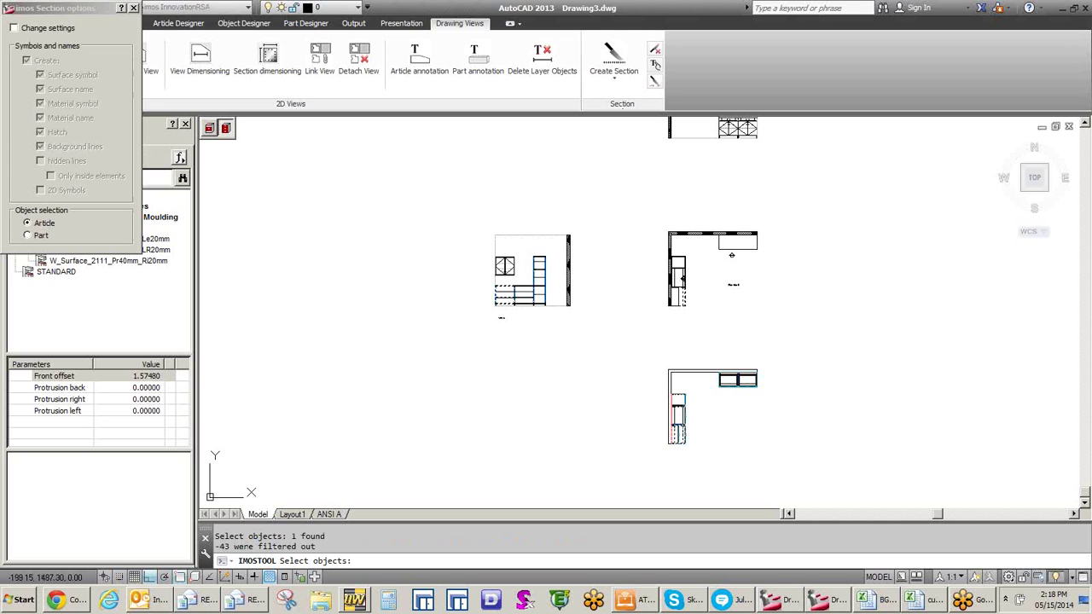
{"action": "left_click", "coordinate": [505, 273]}
{"action": "scroll", "coordinate": [513, 250], "scroll_direction": "up", "scroll_amount": 2}
{"action": "key", "text": "Return"}
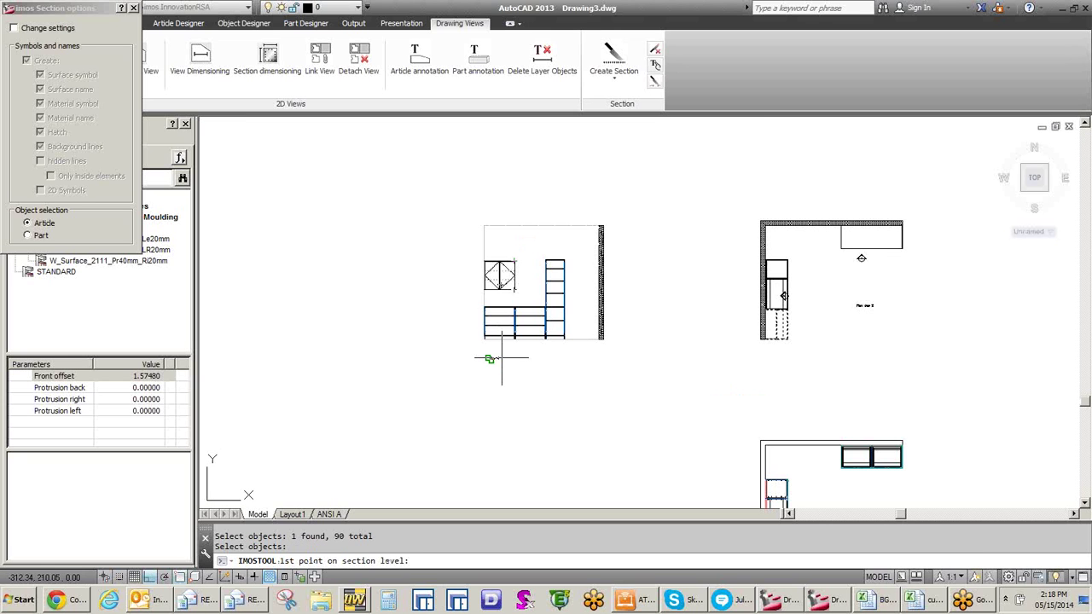
Step: Draw a vertical section line through both cabinets, name the section B, and place it beside View 4 on its baseline with the label underneath
{"action": "left_click", "coordinate": [501, 358]}
{"action": "left_click", "coordinate": [487, 203]}
{"action": "left_click", "coordinate": [489, 205]}
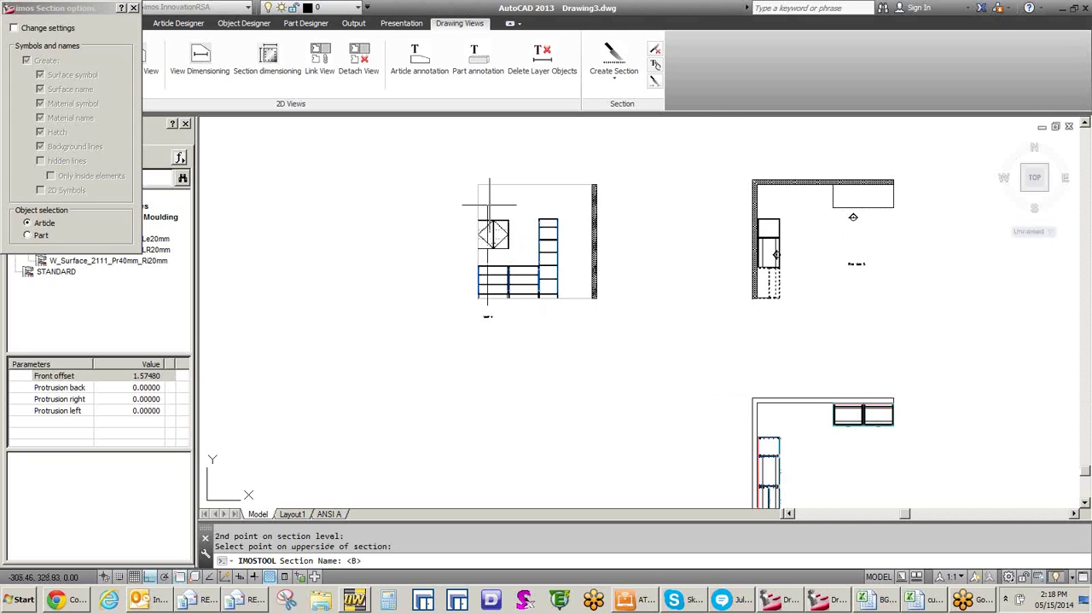
{"action": "key", "text": "Return"}
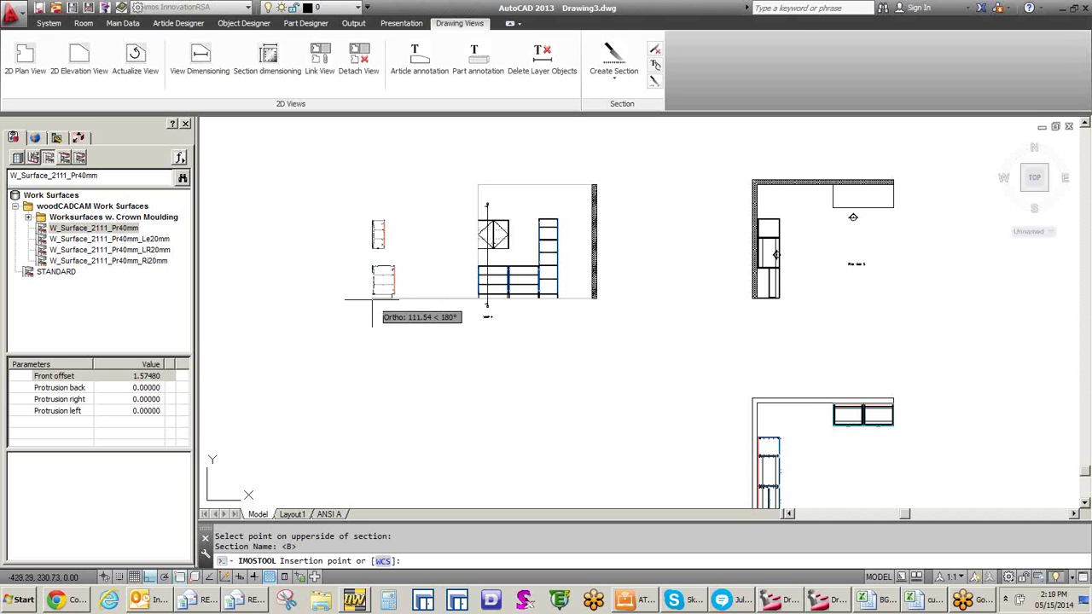
{"action": "left_click", "coordinate": [372, 300]}
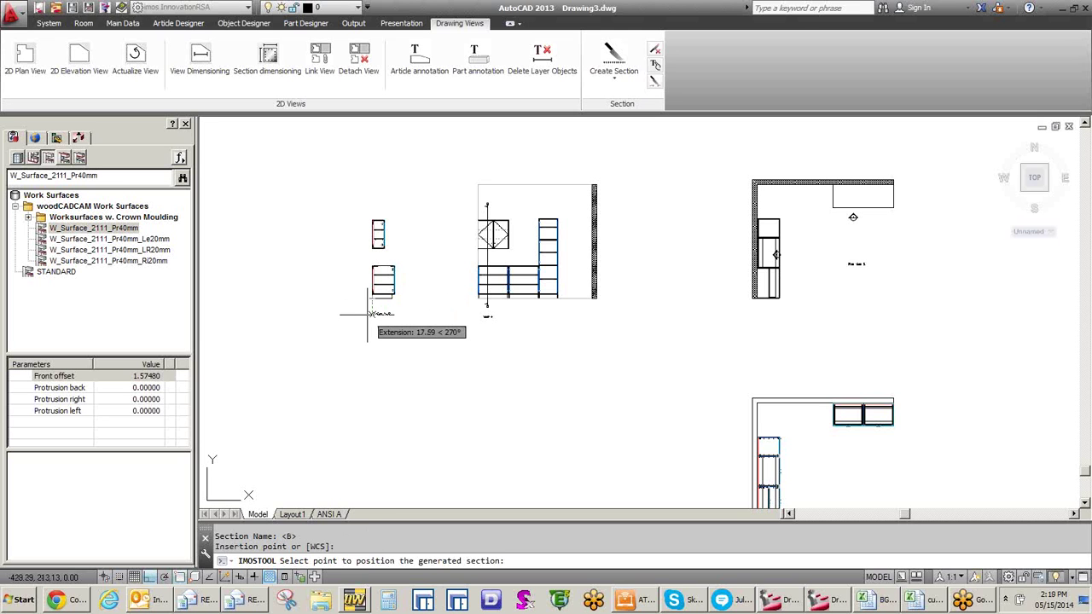
{"action": "left_click", "coordinate": [369, 312]}
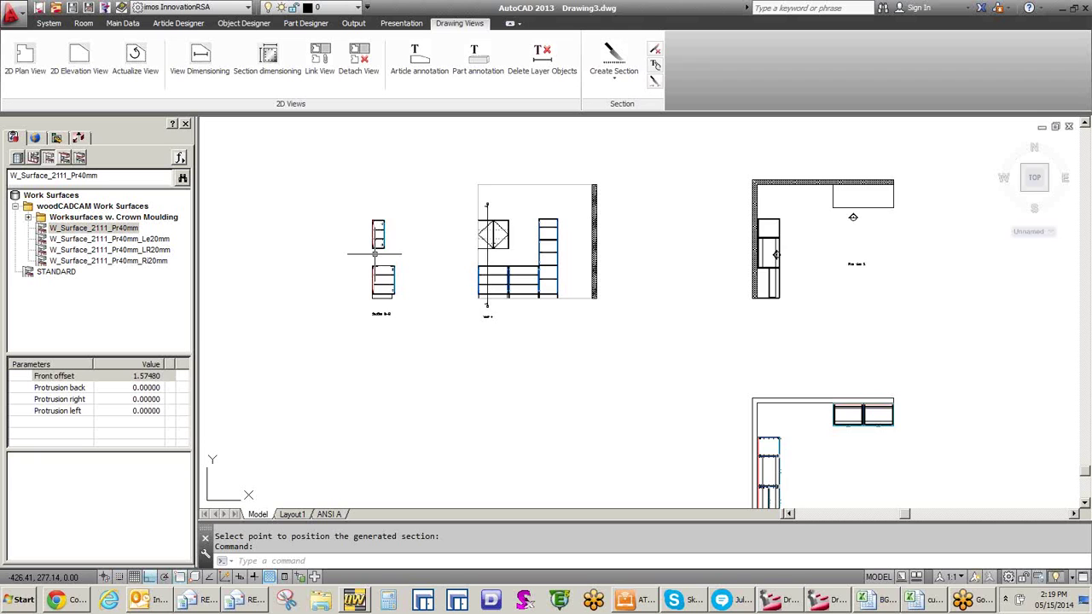
Step: Update Section B-B by adding the side wall behind the cabinets from the model plan to its articles
{"action": "scroll", "coordinate": [358, 270], "scroll_direction": "up", "scroll_amount": 3}
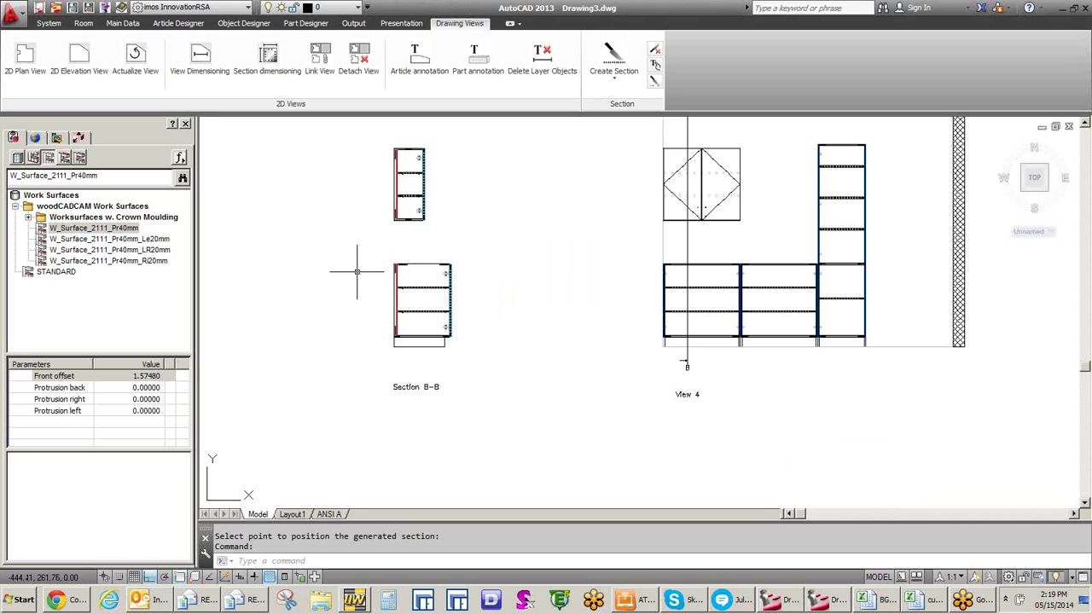
{"action": "left_click", "coordinate": [621, 83]}
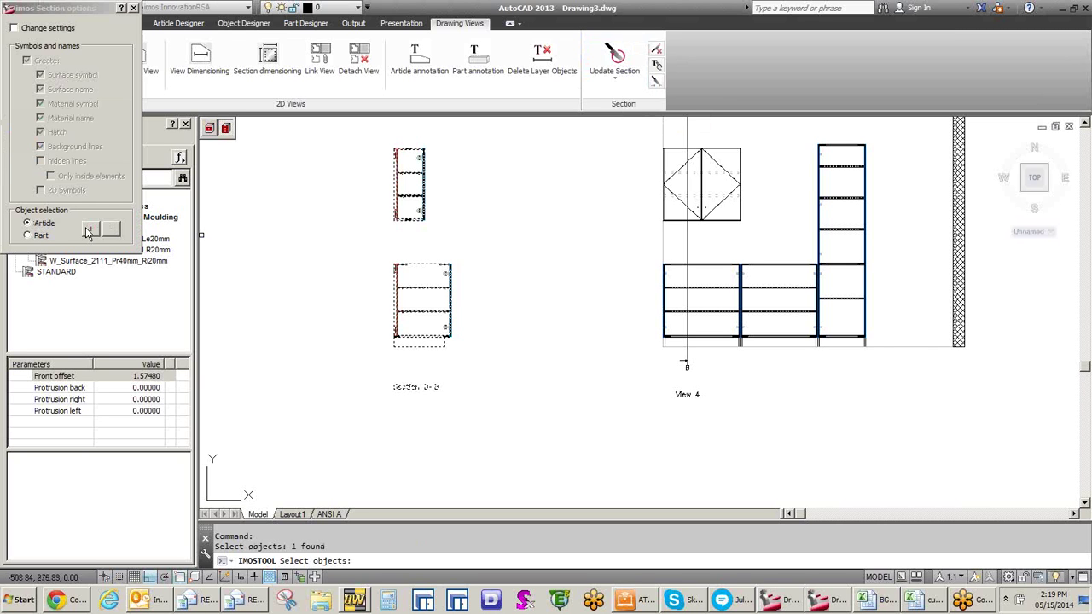
{"action": "left_click", "coordinate": [88, 233]}
{"action": "scroll", "coordinate": [452, 325], "scroll_direction": "down", "scroll_amount": 3}
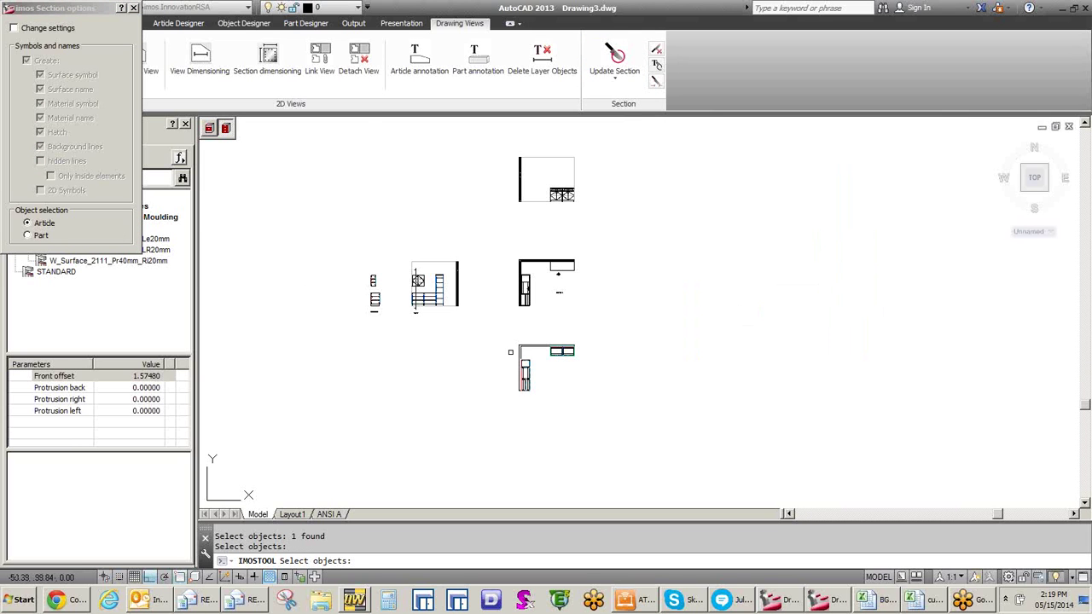
{"action": "scroll", "coordinate": [524, 373], "scroll_direction": "up", "scroll_amount": 3}
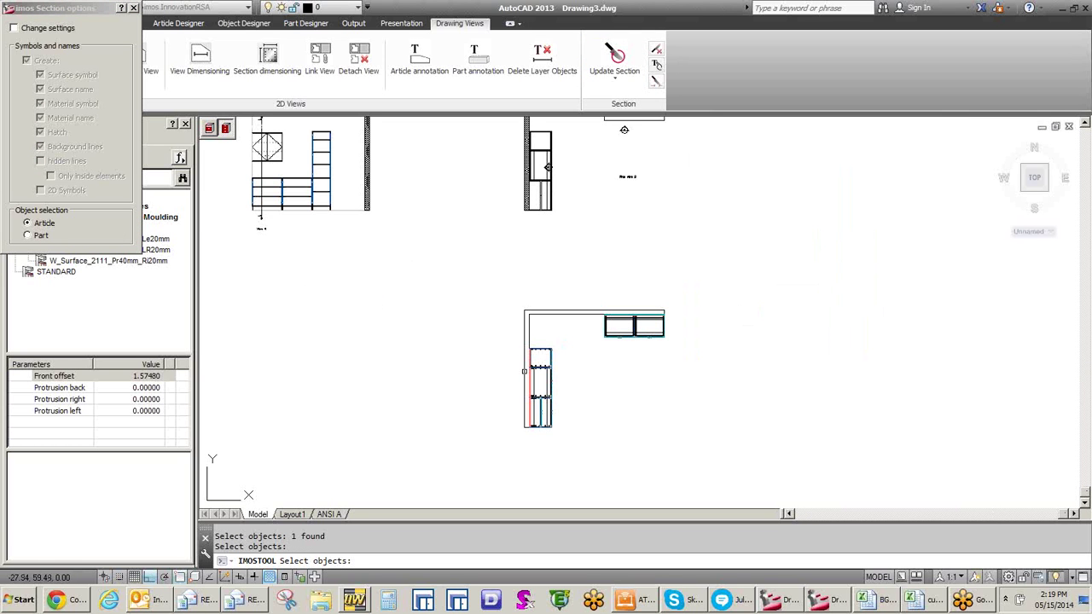
{"action": "left_click", "coordinate": [524, 371]}
{"action": "scroll", "coordinate": [463, 341], "scroll_direction": "down", "scroll_amount": 2}
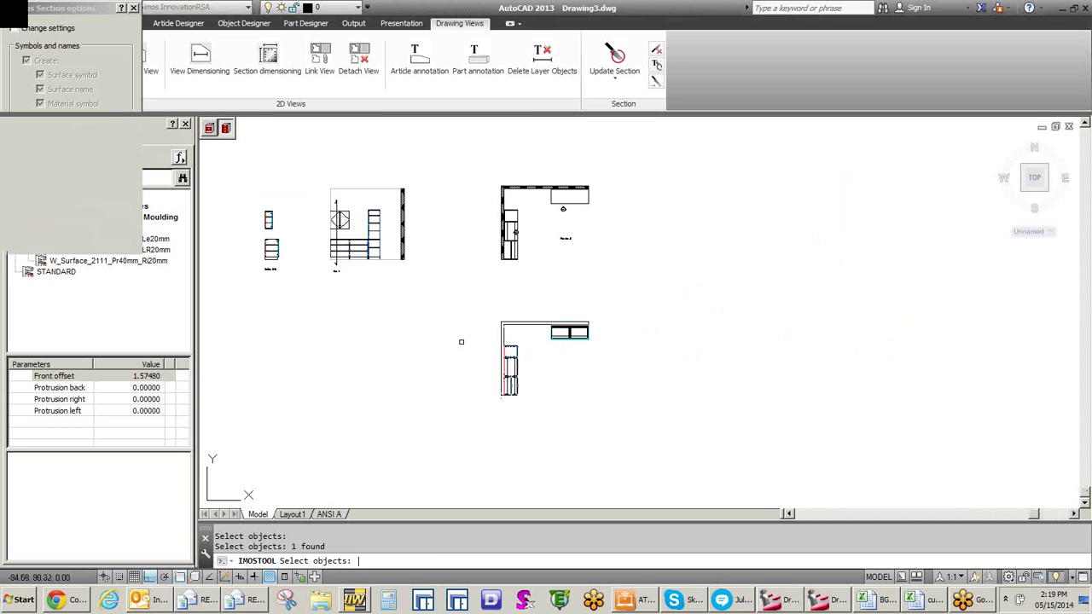
{"action": "key", "text": "Return"}
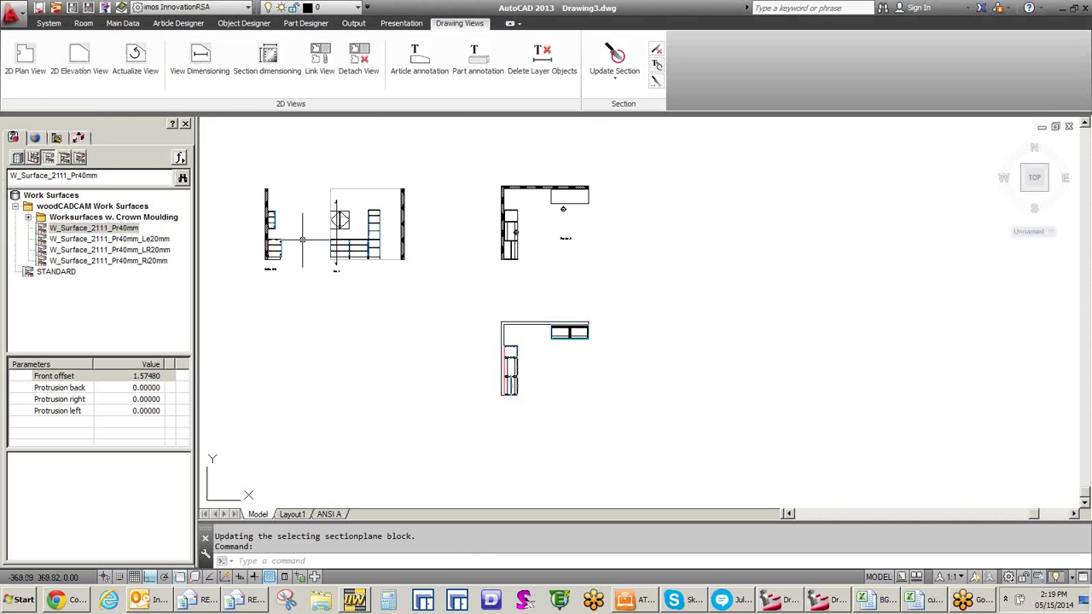
Step: Add section dimensions to Section B-B
{"action": "scroll", "coordinate": [253, 209], "scroll_direction": "up", "scroll_amount": 5}
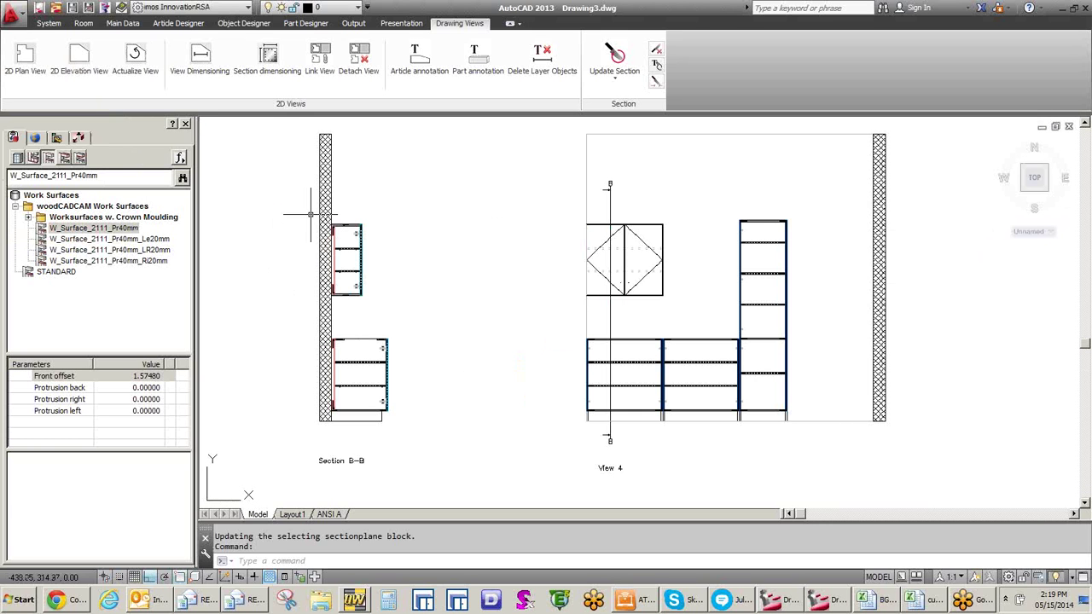
{"action": "scroll", "coordinate": [458, 298], "scroll_direction": "down", "scroll_amount": 2}
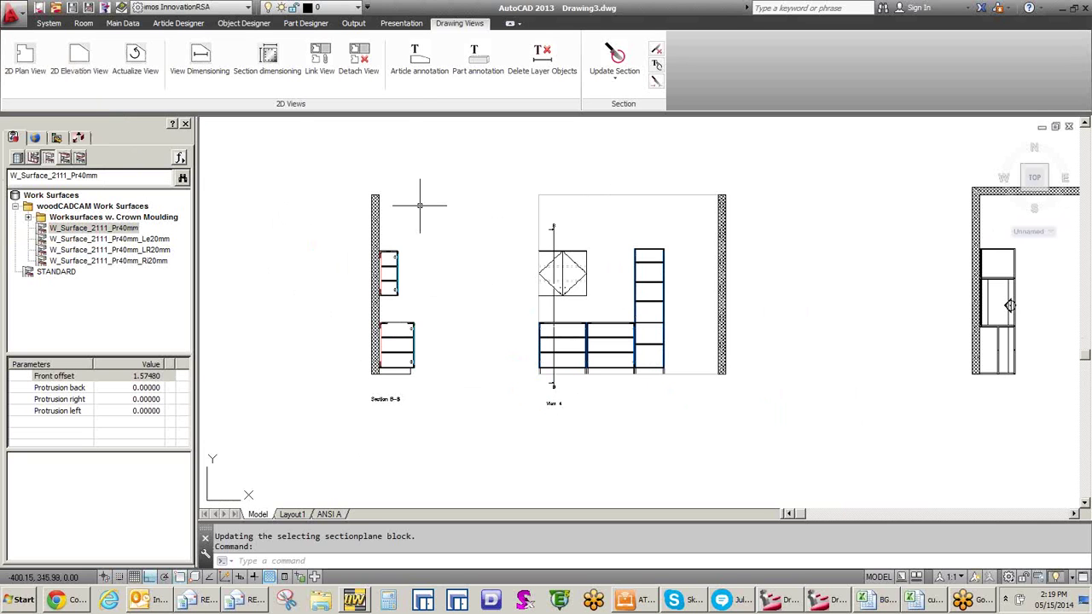
{"action": "left_click", "coordinate": [268, 68]}
{"action": "left_click", "coordinate": [391, 244]}
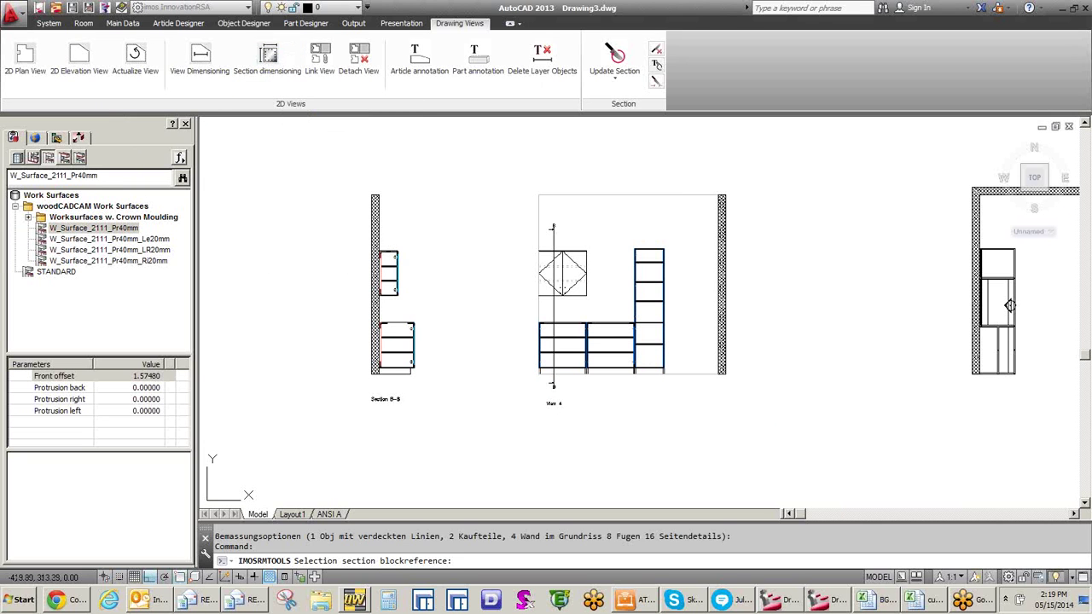
Step: Apply view dimensioning to View 4, Plan view 2 and the back-wall elevation above the plan
{"action": "left_click", "coordinate": [202, 60]}
{"action": "left_click", "coordinate": [509, 243]}
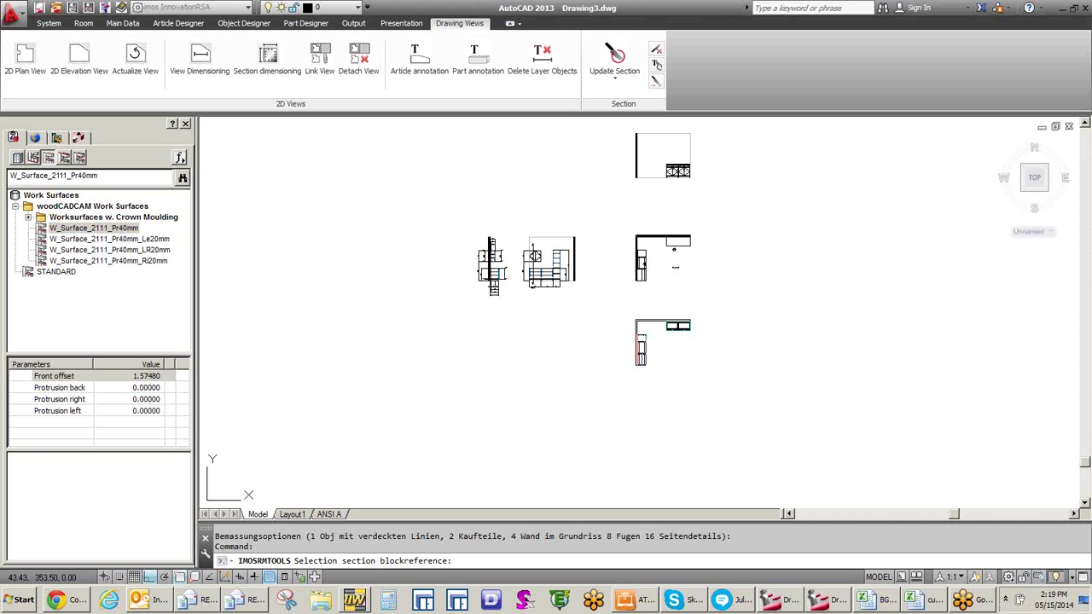
{"action": "left_click", "coordinate": [660, 236]}
{"action": "left_click", "coordinate": [191, 69]}
{"action": "left_click", "coordinate": [638, 175]}
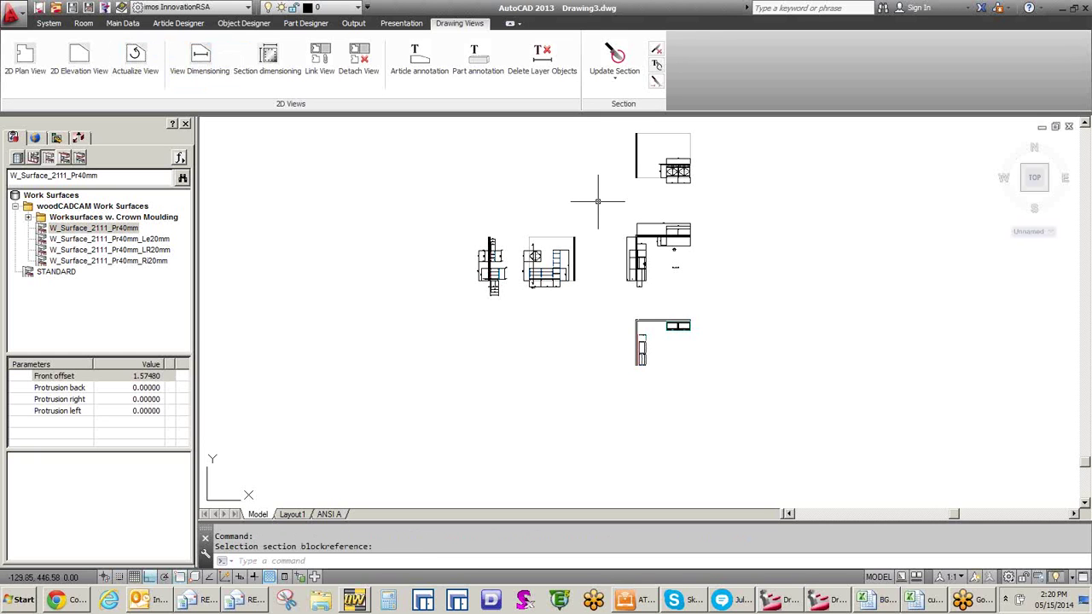
Step: Annotate the parts in Section B-B with identinfo1, without drawing the annotations around the view's border
{"action": "scroll", "coordinate": [544, 262], "scroll_direction": "up", "scroll_amount": 5}
{"action": "scroll", "coordinate": [543, 262], "scroll_direction": "up", "scroll_amount": 2}
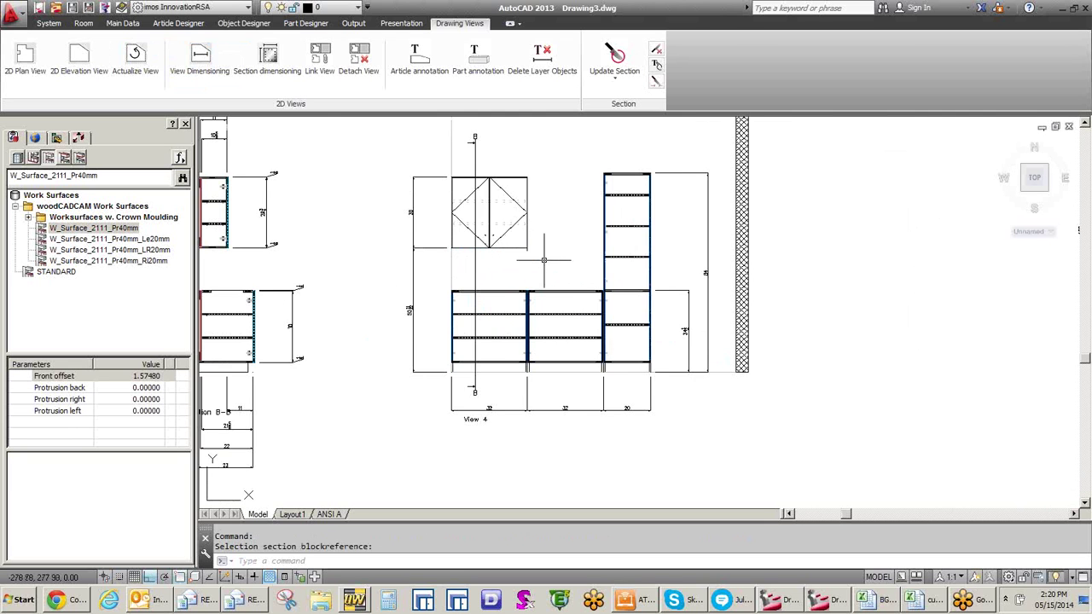
{"action": "middle_click_drag", "start_coordinate": [333, 222], "coordinate": [448, 236]}
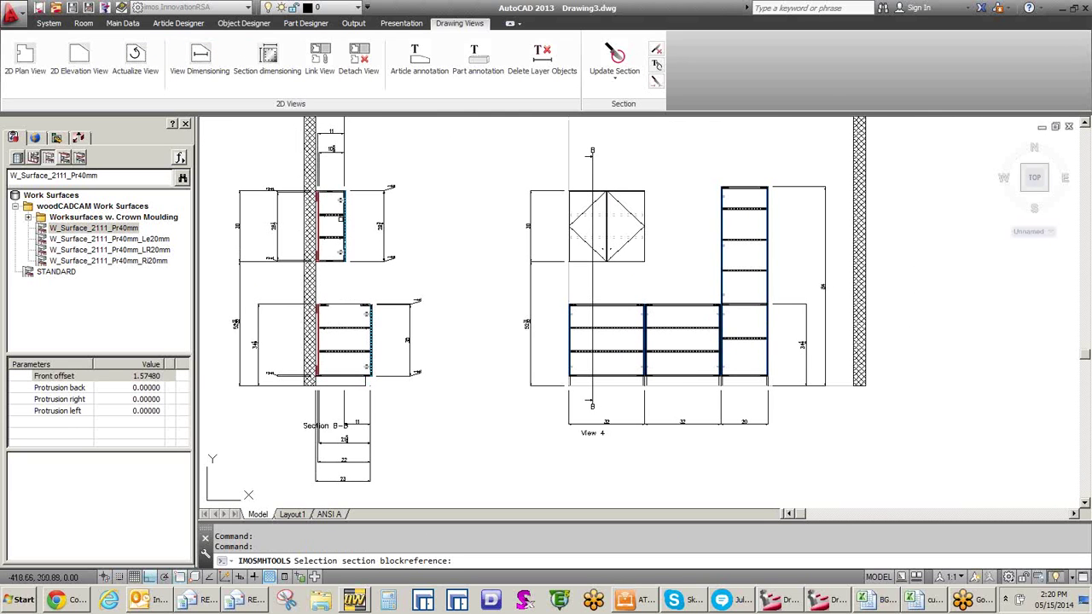
{"action": "left_click", "coordinate": [340, 220]}
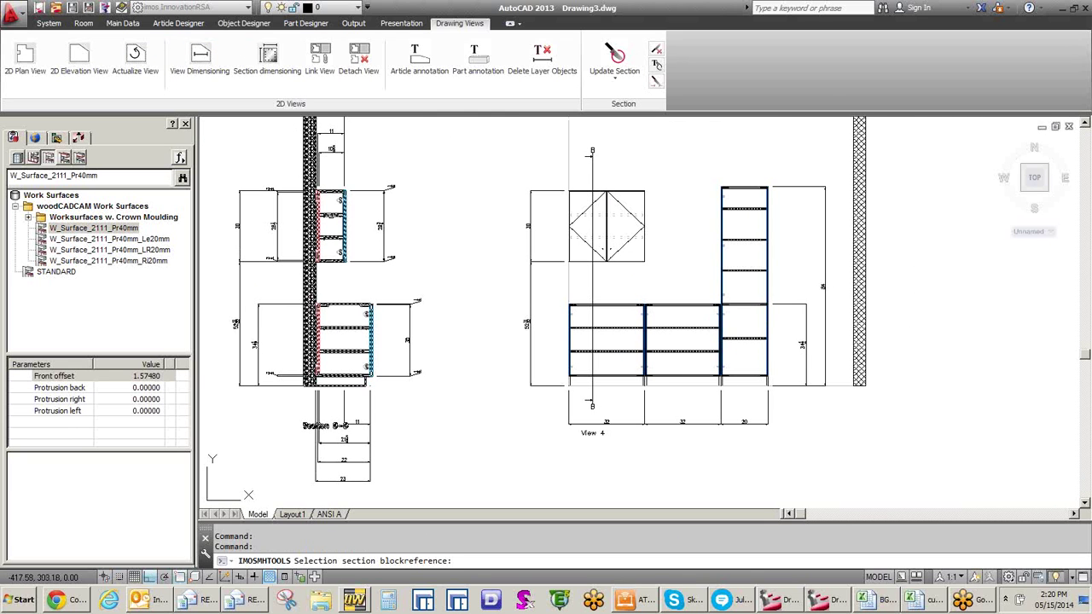
{"action": "key", "text": "Return"}
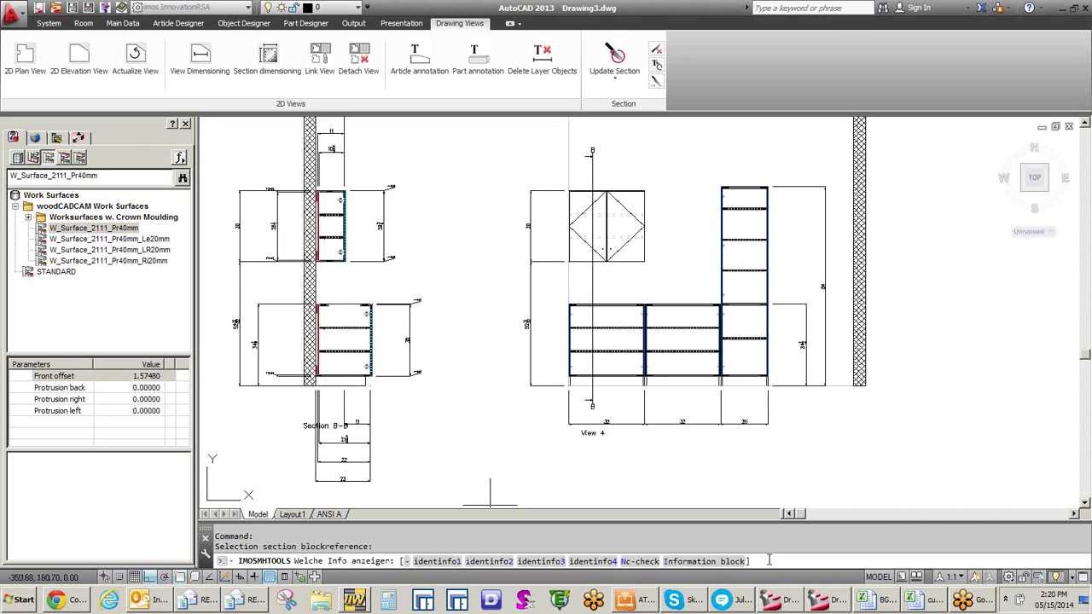
{"action": "type", "text": "1"}
{"action": "key", "text": "Return"}
{"action": "key", "text": "Return"}
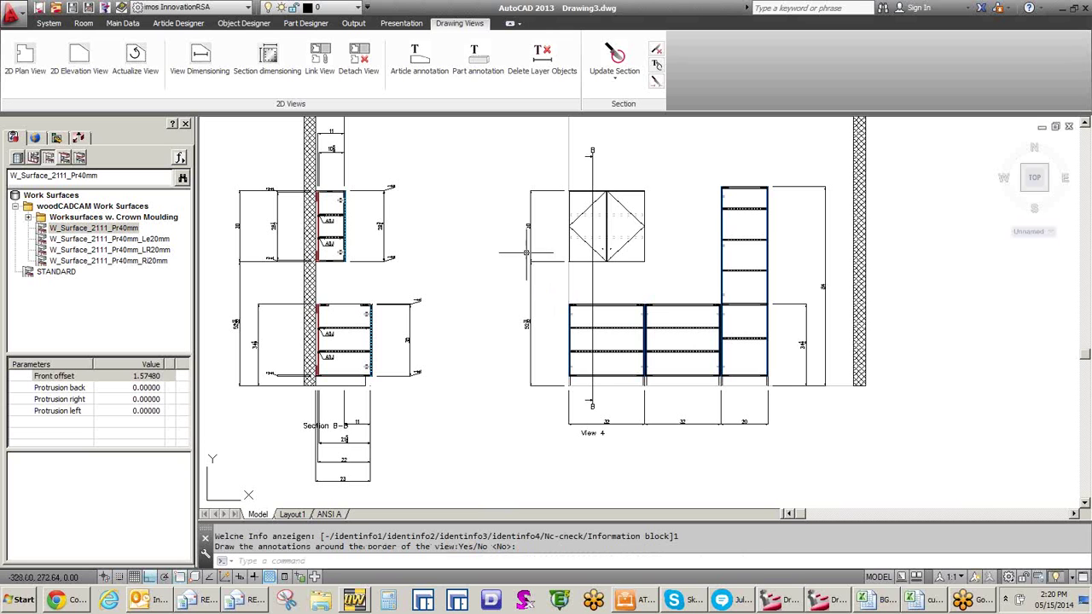
Step: Annotate the articles in View 4 with their Pos.-Number
{"action": "left_click", "coordinate": [418, 58]}
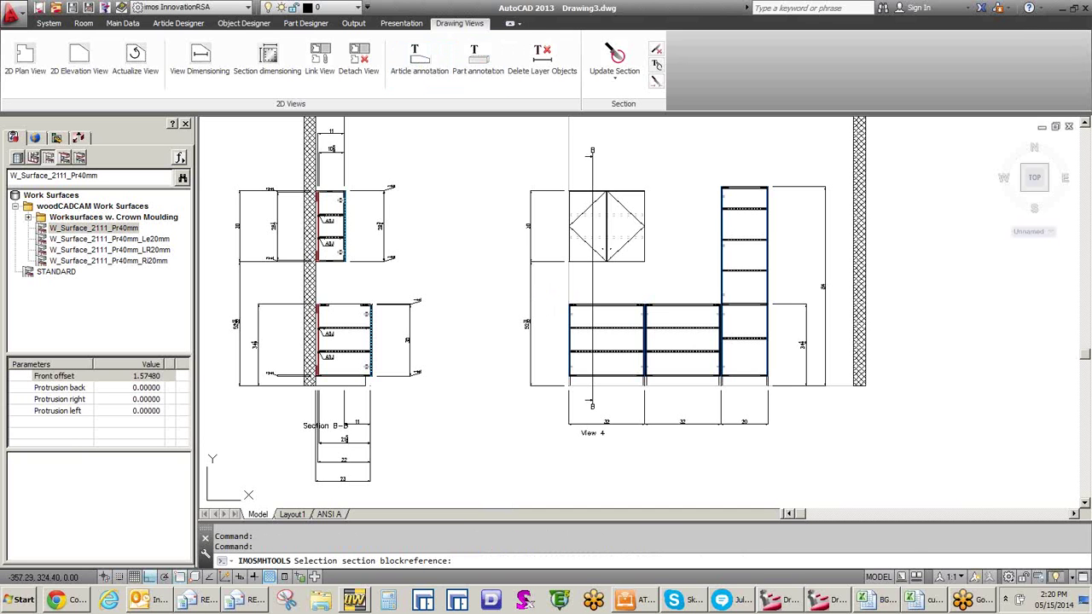
{"action": "left_click", "coordinate": [625, 262]}
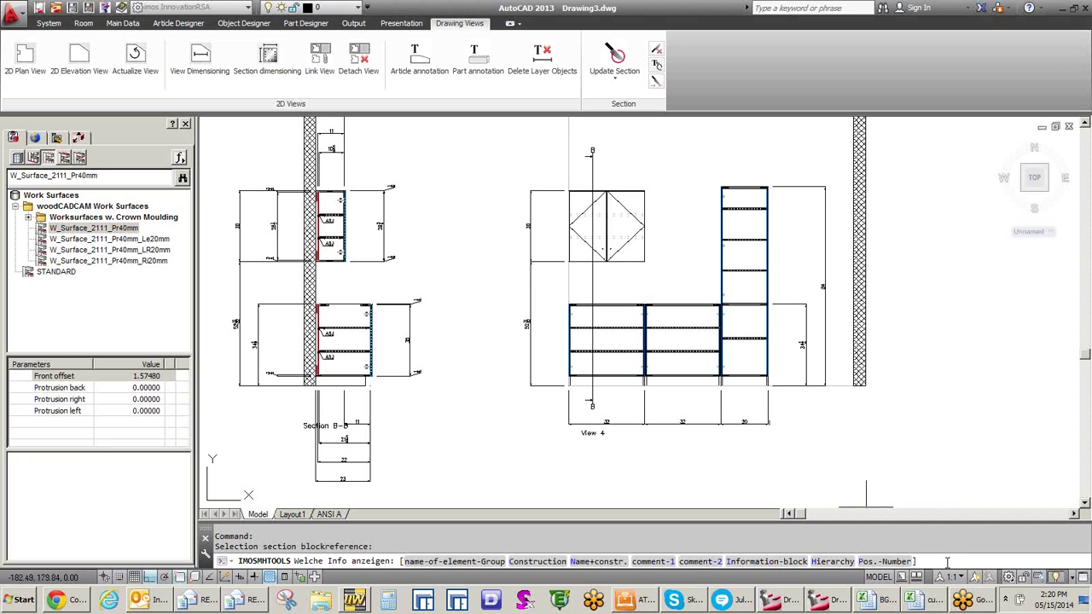
{"action": "type", "text": "p"}
{"action": "key", "text": "Return"}
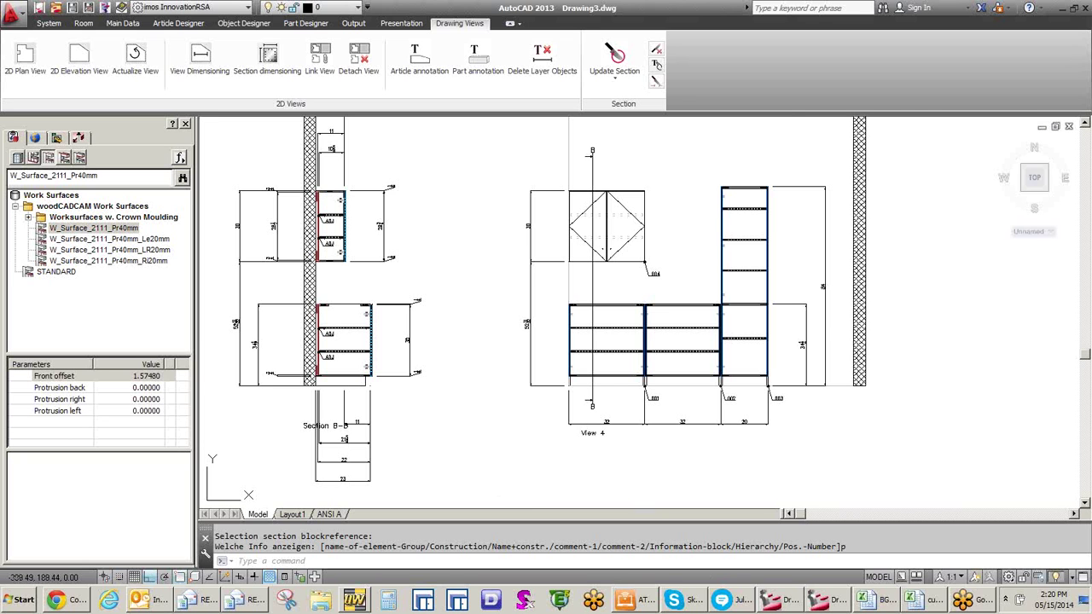
Step: Load the ANSI A drawing border and create a new layout for it
{"action": "scroll", "coordinate": [366, 304], "scroll_direction": "down", "scroll_amount": 3}
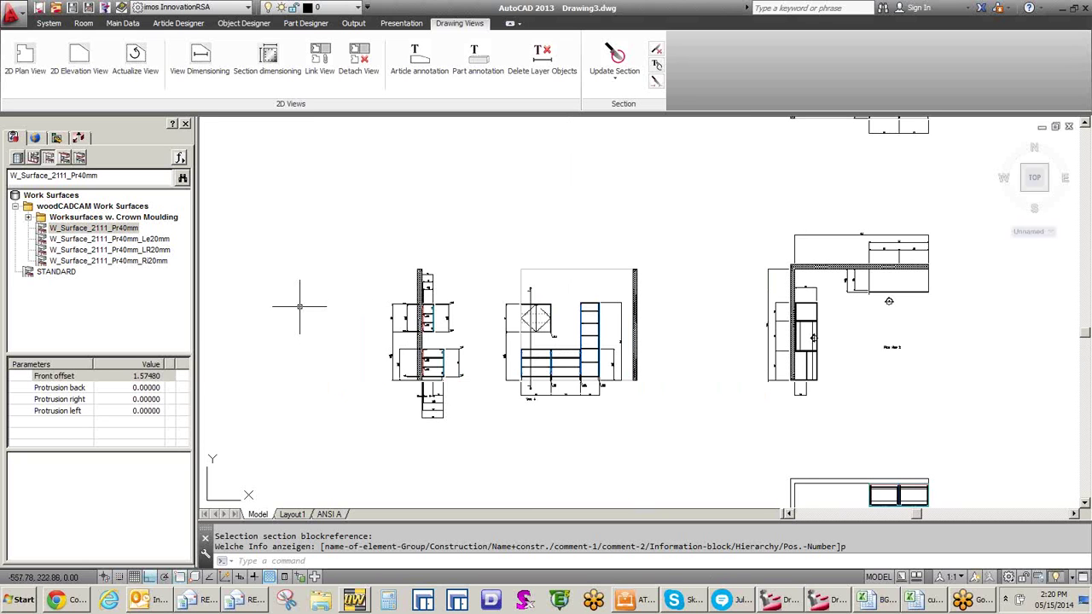
{"action": "left_click", "coordinate": [350, 24]}
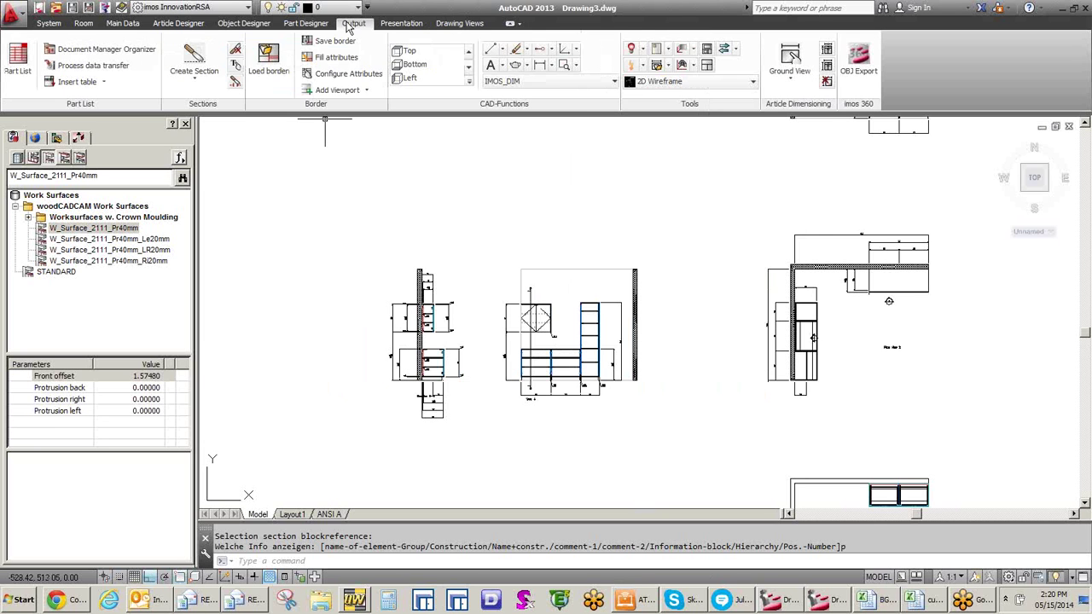
{"action": "left_click", "coordinate": [267, 57]}
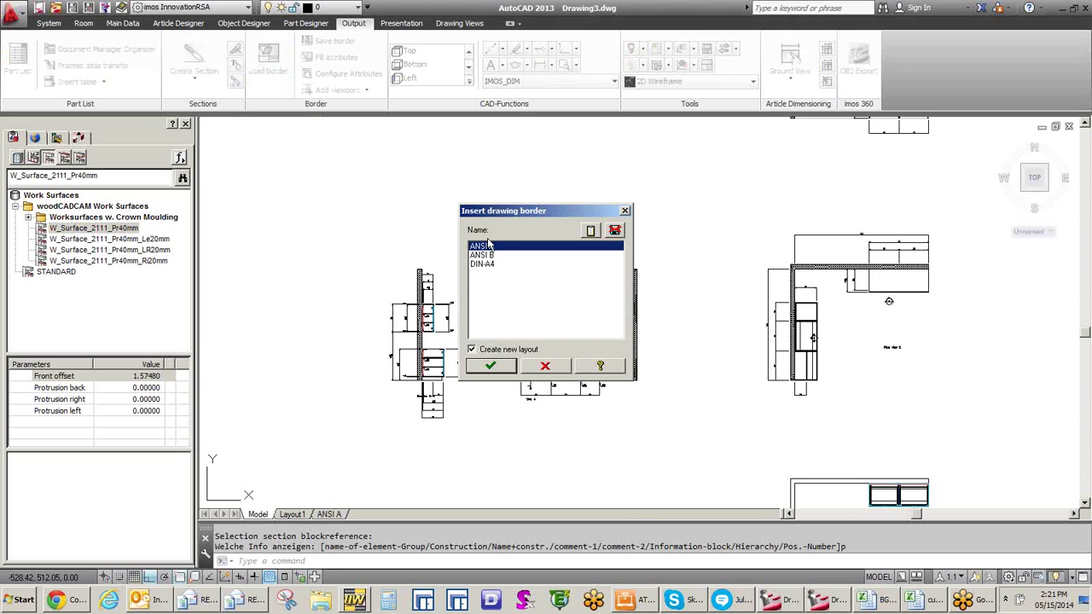
{"action": "left_click", "coordinate": [491, 365]}
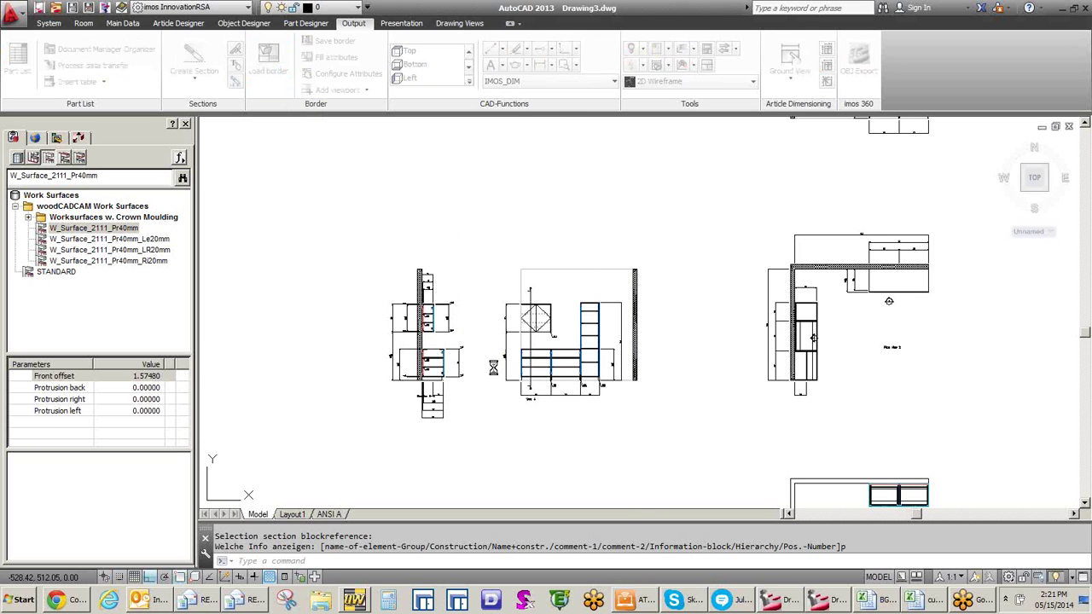
{"action": "left_click", "coordinate": [522, 327]}
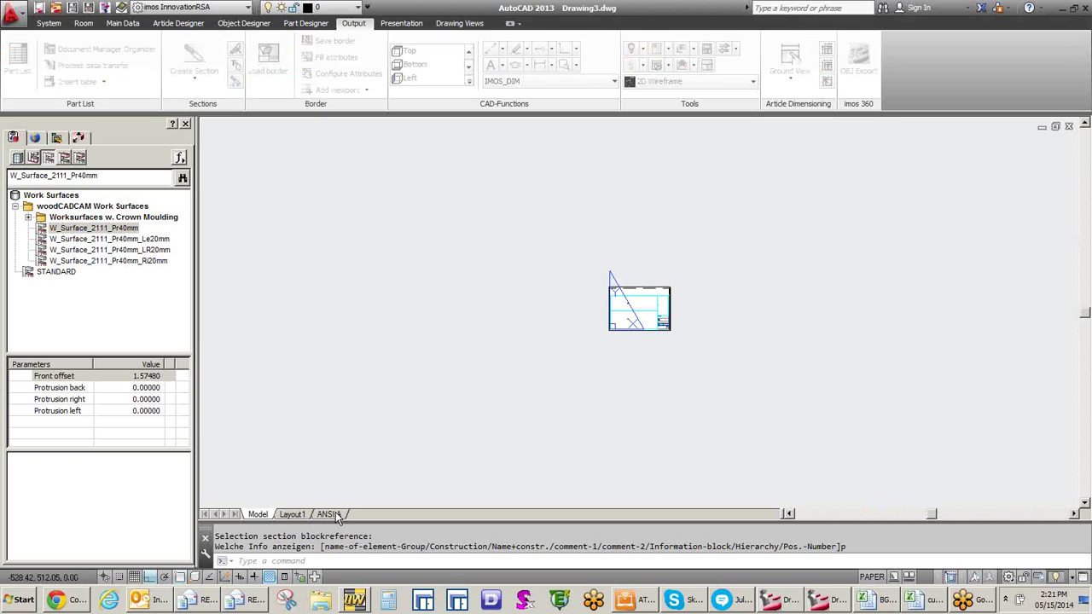
Step: Link Plan view 2 to the upper viewport of the ANSI A(1) layout and View 4 to the lower viewport
{"action": "middle_click_drag", "start_coordinate": [638, 362], "coordinate": [533, 226]}
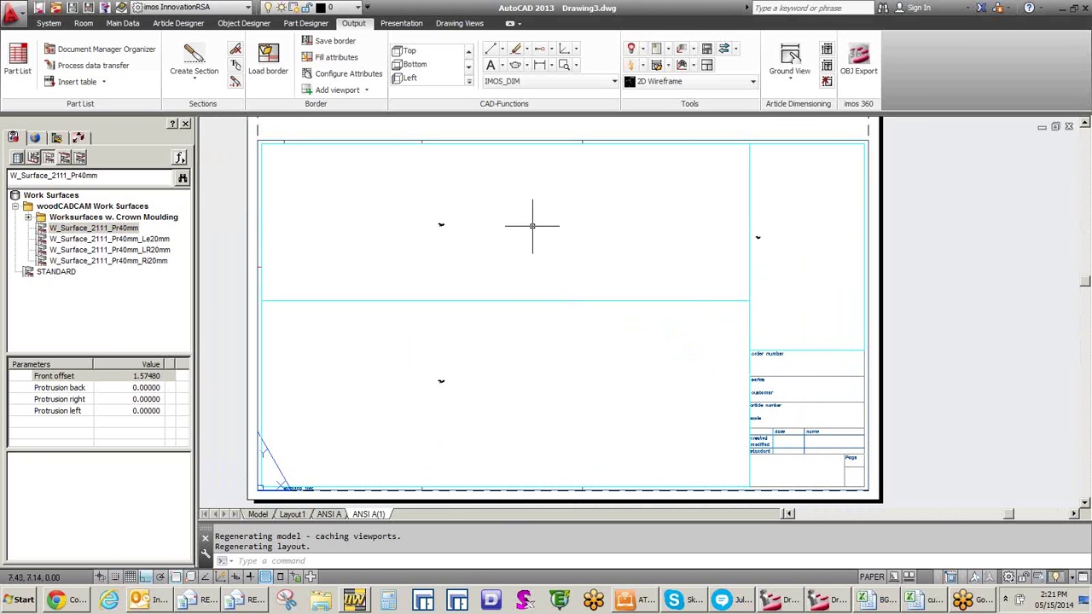
{"action": "double_click", "coordinate": [533, 226]}
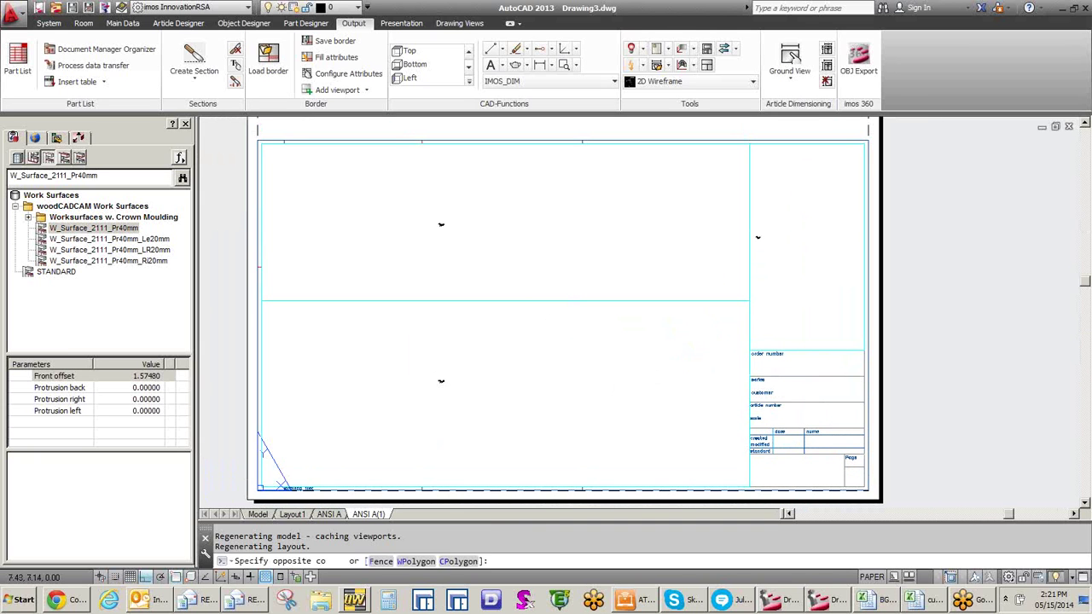
{"action": "left_click", "coordinate": [461, 24]}
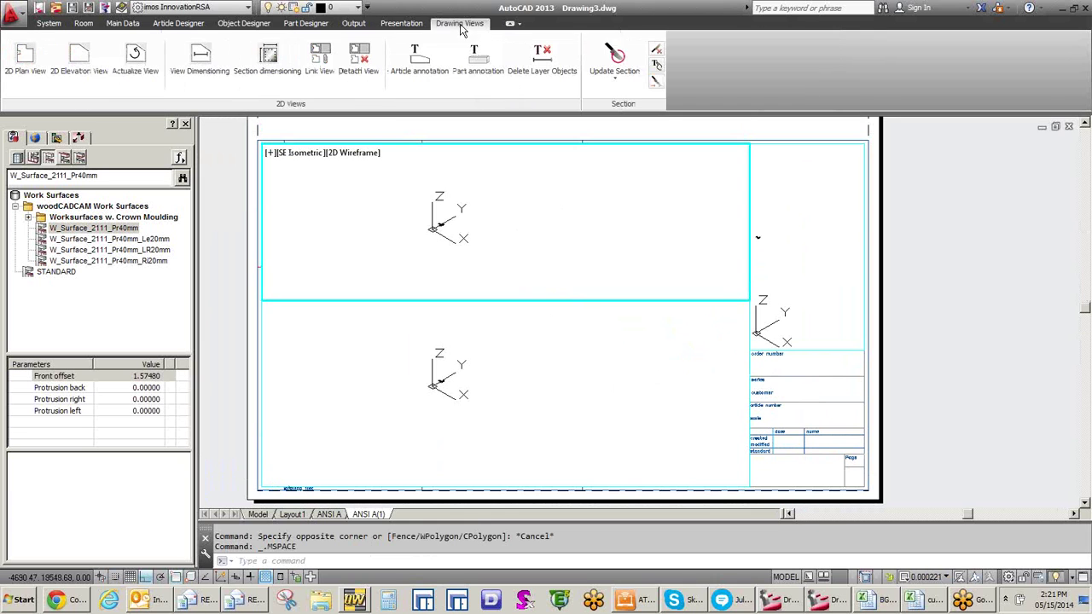
{"action": "left_click", "coordinate": [320, 64]}
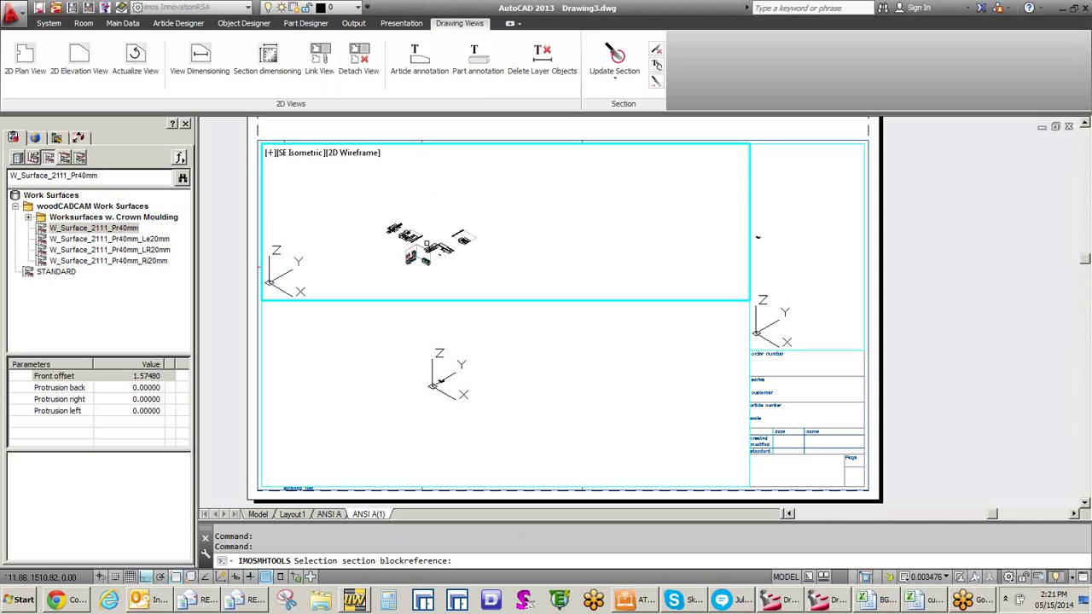
{"action": "scroll", "coordinate": [434, 251], "scroll_direction": "up", "scroll_amount": 2}
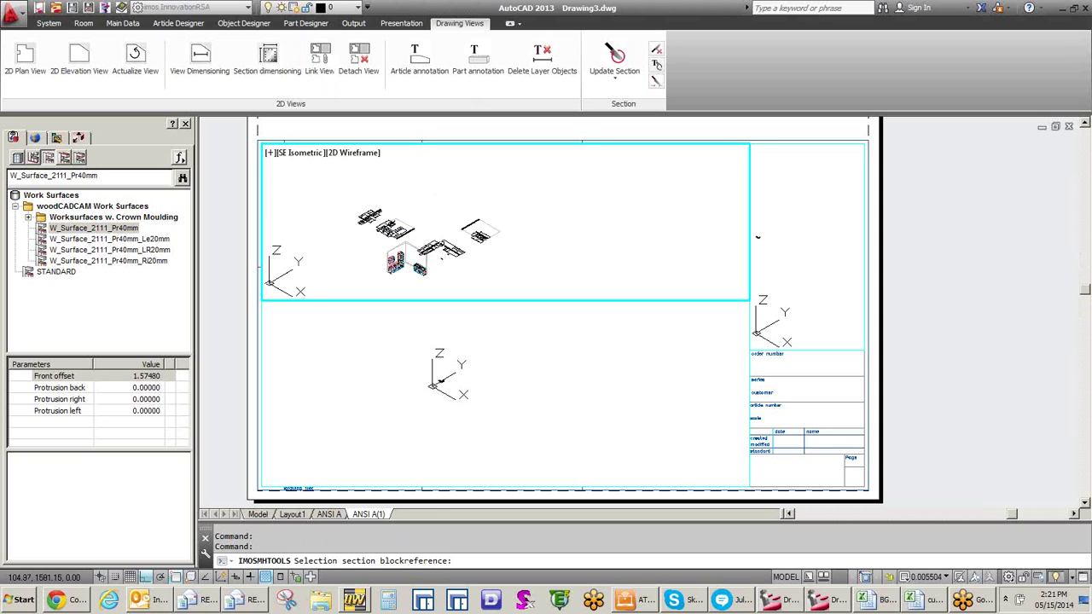
{"action": "left_click", "coordinate": [441, 256]}
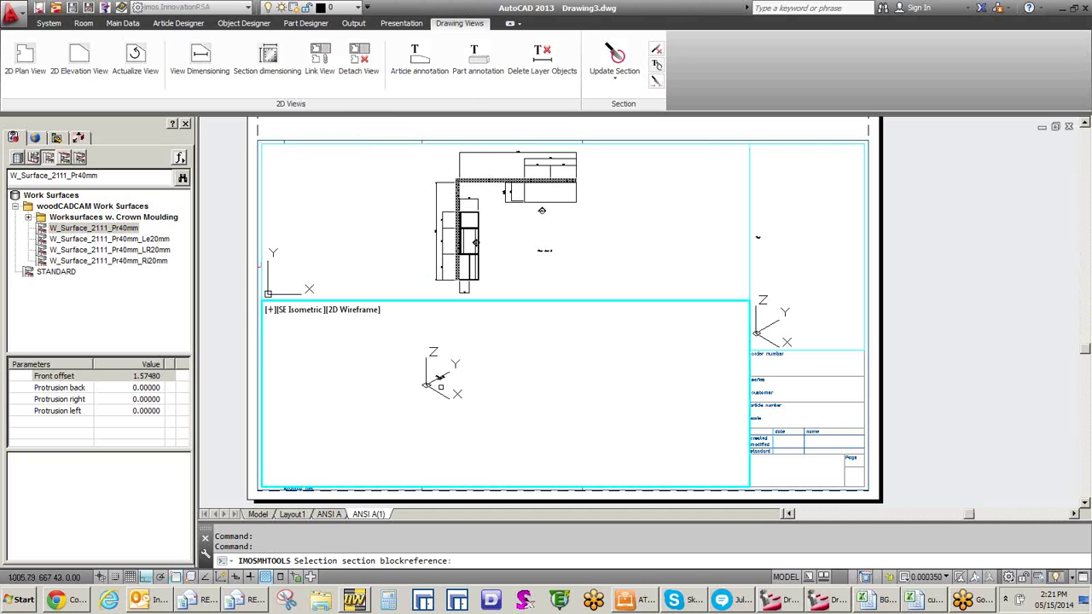
{"action": "scroll", "coordinate": [475, 371], "scroll_direction": "up", "scroll_amount": 4}
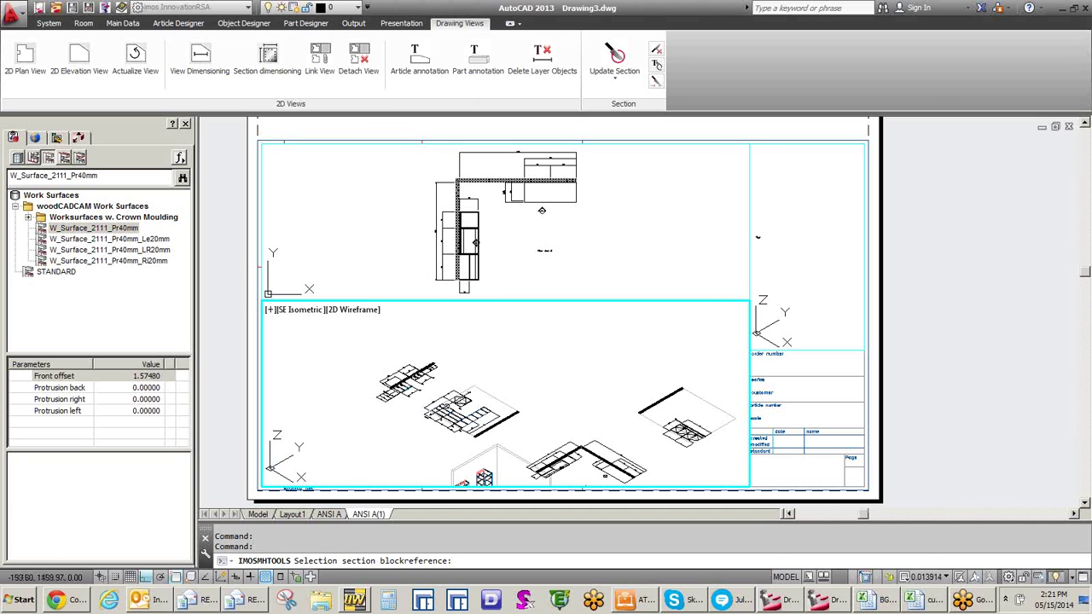
Step: Link Section B-B to the narrow viewport above the title block and return to paper space
{"action": "left_click", "coordinate": [841, 233]}
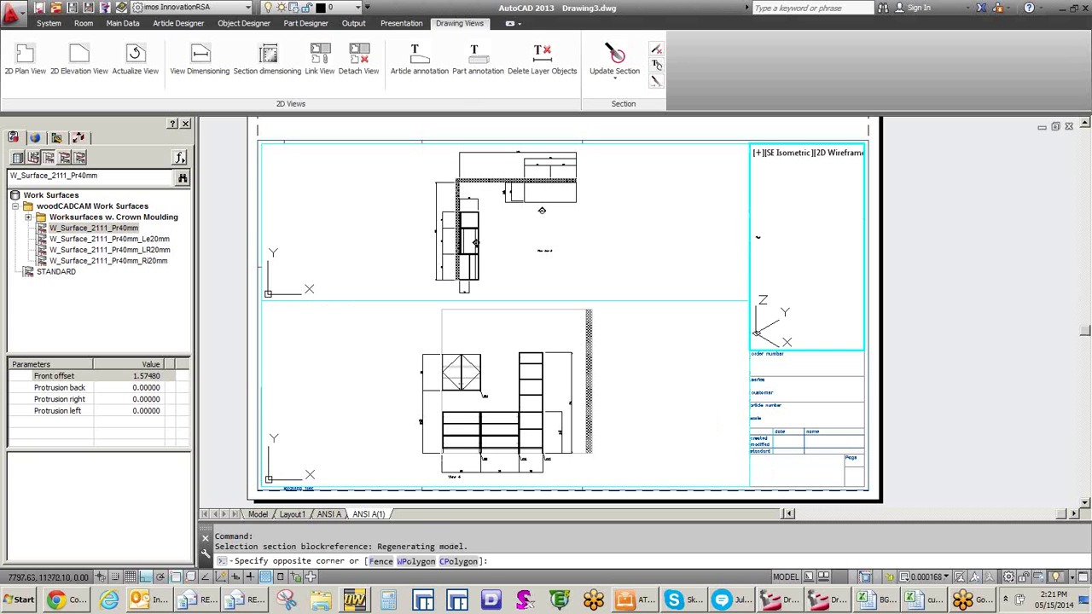
{"action": "left_click", "coordinate": [313, 61]}
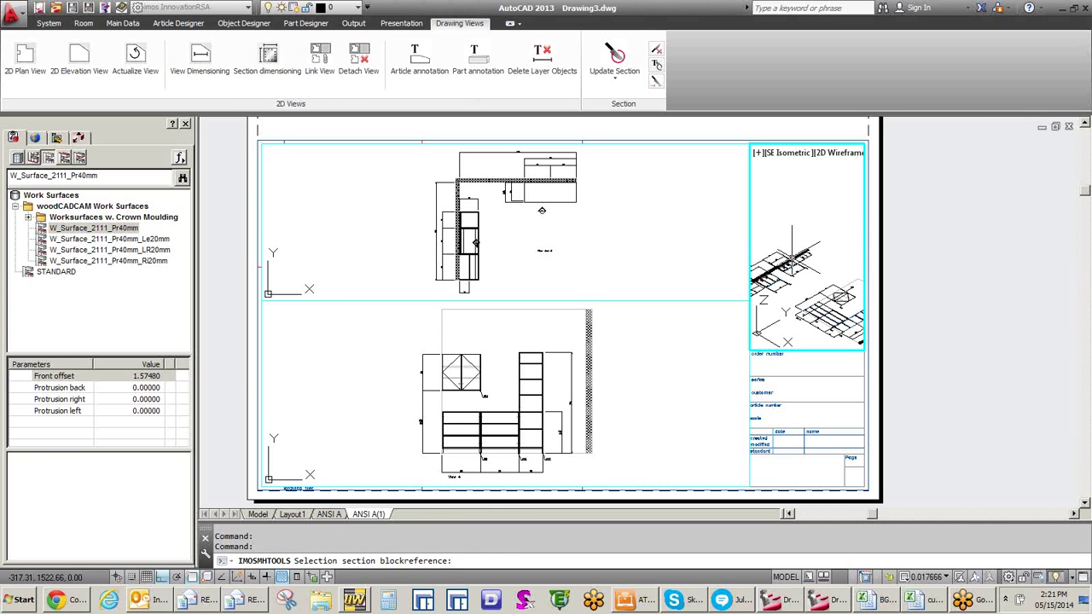
{"action": "left_click", "coordinate": [798, 256]}
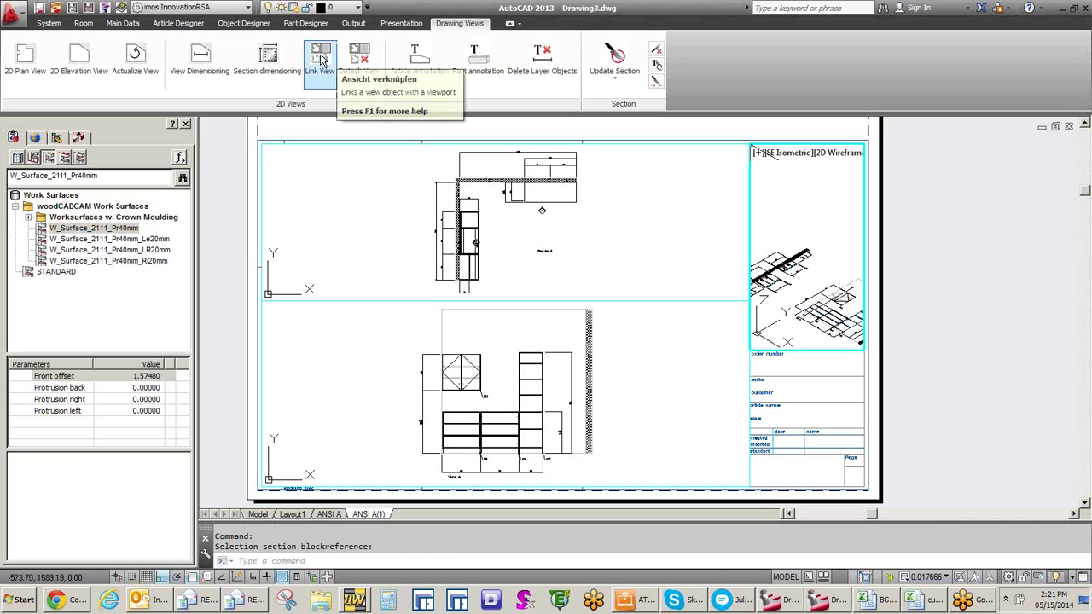
{"action": "left_click", "coordinate": [358, 62]}
{"action": "left_click", "coordinate": [781, 271]}
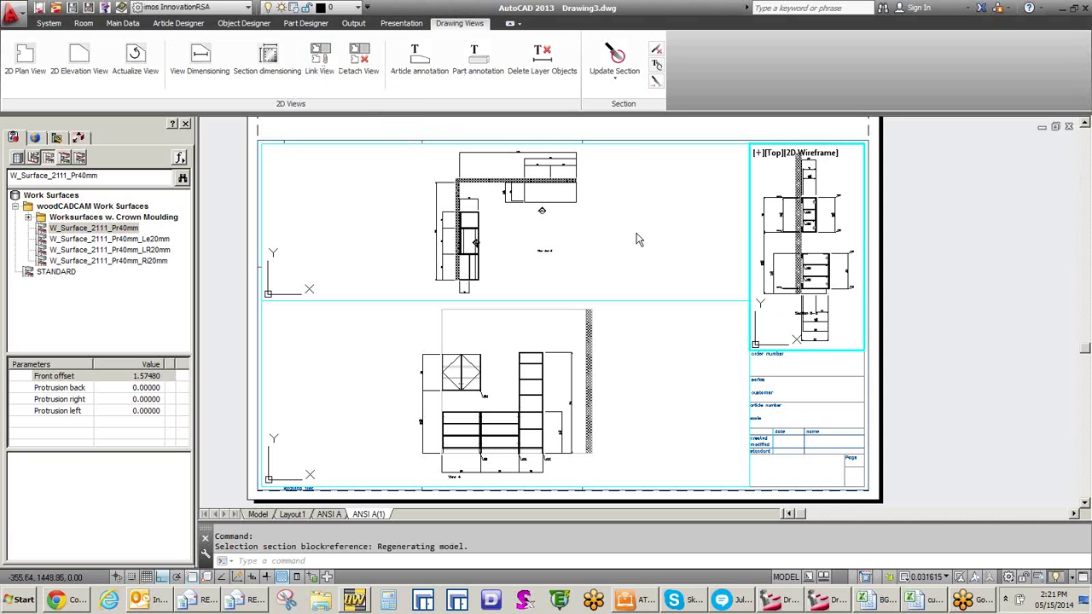
{"action": "double_click", "coordinate": [638, 122]}
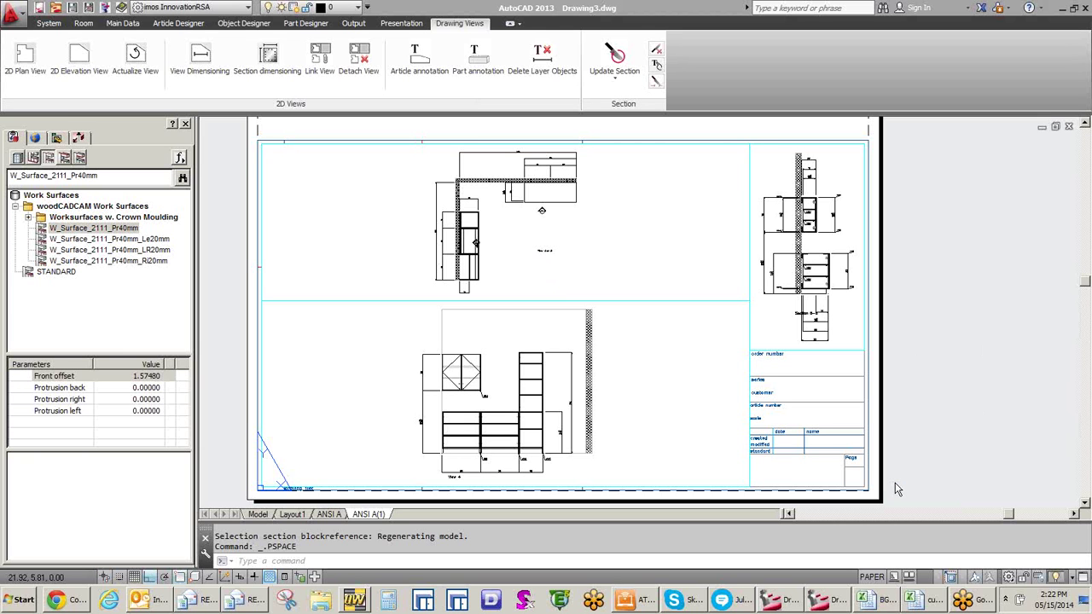
Step: Start a new section in model space with the two base cabinets and the tall cabinet of View 4 as its articles
{"action": "left_click", "coordinate": [259, 514]}
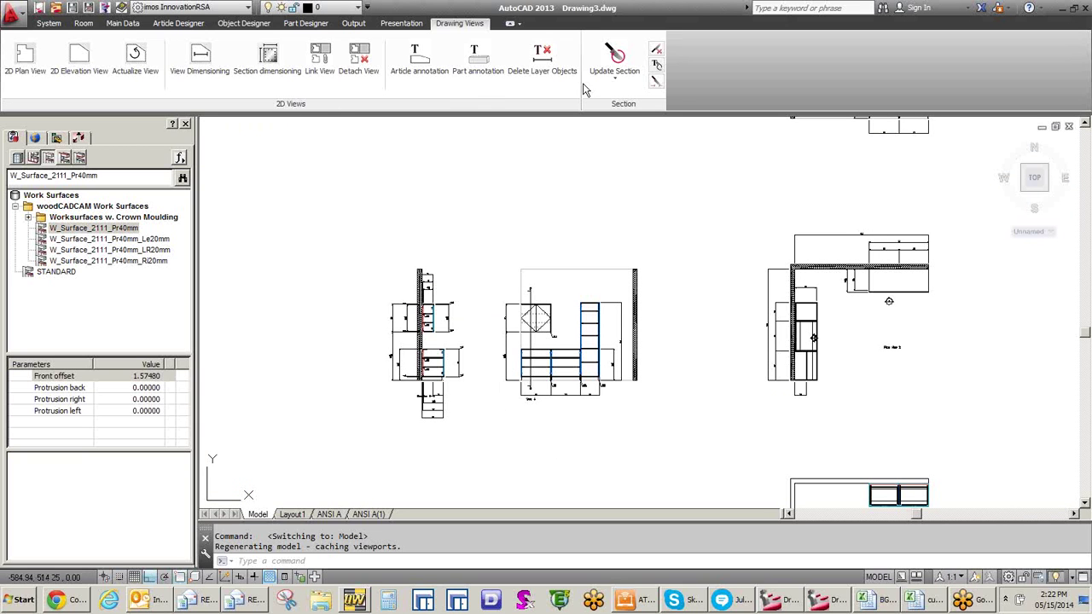
{"action": "left_click", "coordinate": [615, 78]}
{"action": "left_click", "coordinate": [624, 111]}
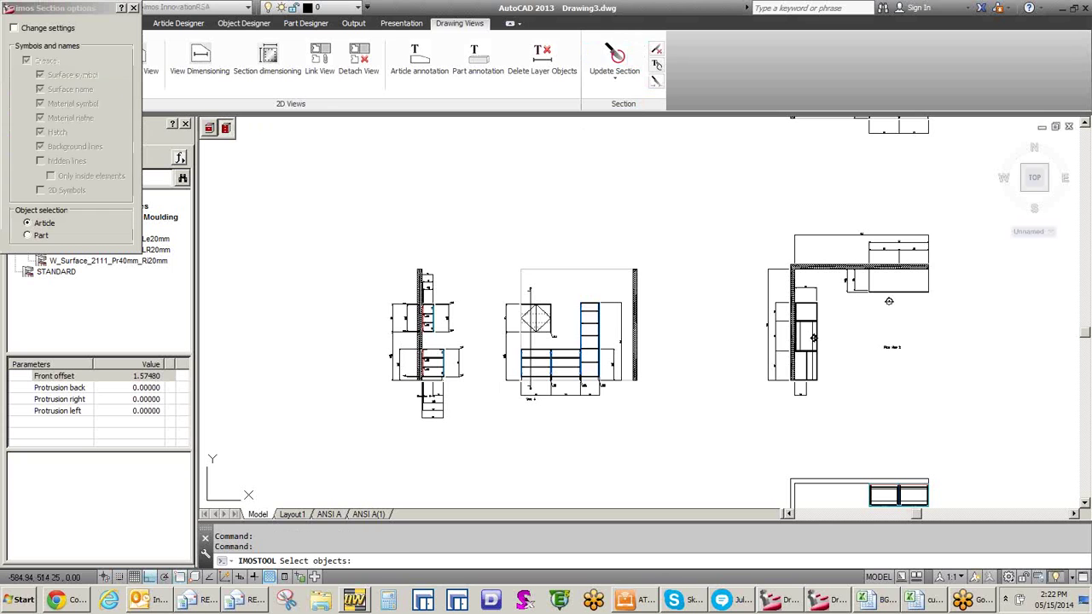
{"action": "left_click", "coordinate": [561, 357]}
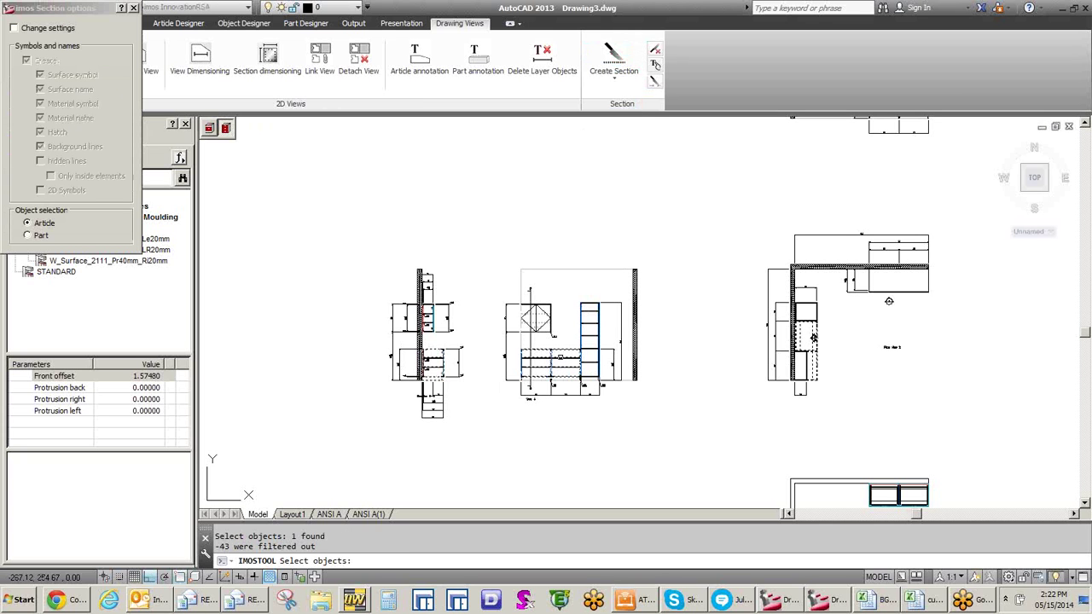
{"action": "left_click", "coordinate": [589, 363]}
{"action": "left_click", "coordinate": [585, 363]}
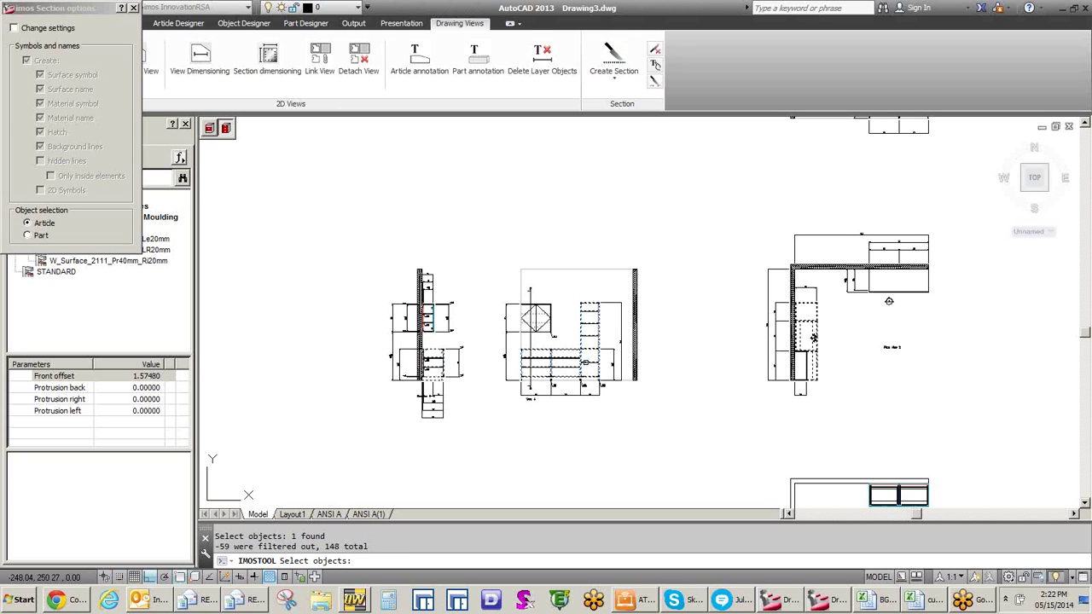
{"action": "key", "text": "Return"}
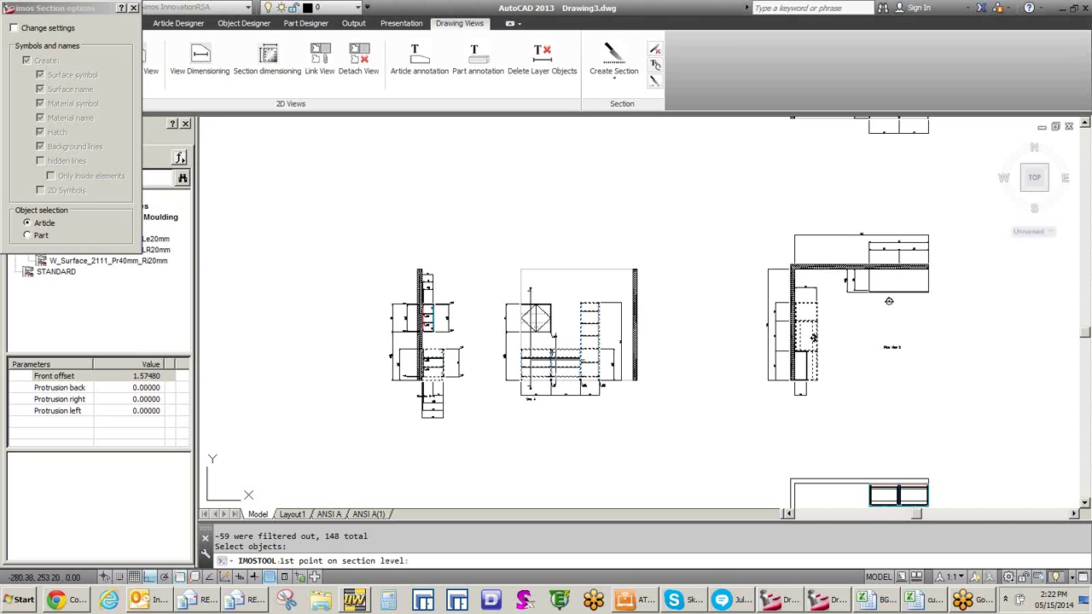
Step: Draw a horizontal section line through the base cabinets and the tall cabinet in View 4, named C
{"action": "scroll", "coordinate": [537, 355], "scroll_direction": "up", "scroll_amount": 4}
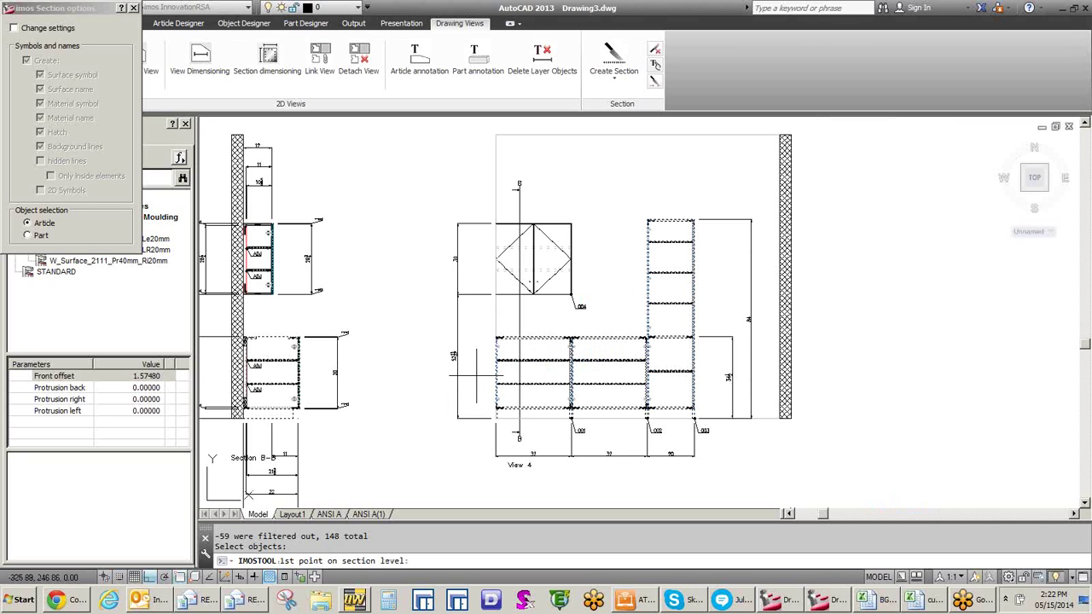
{"action": "left_click", "coordinate": [476, 373]}
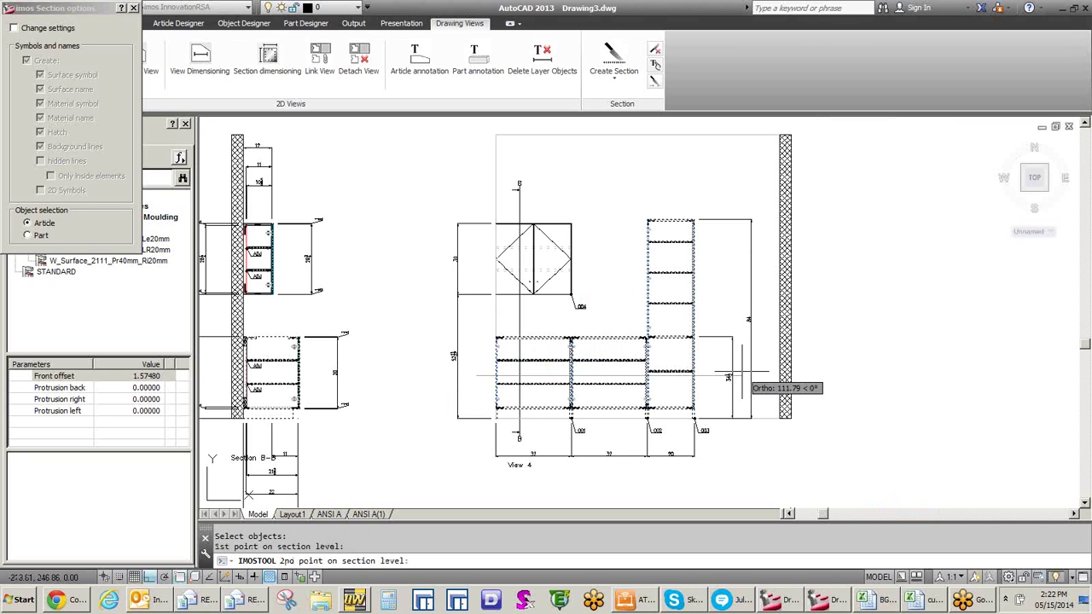
{"action": "left_click", "coordinate": [741, 374]}
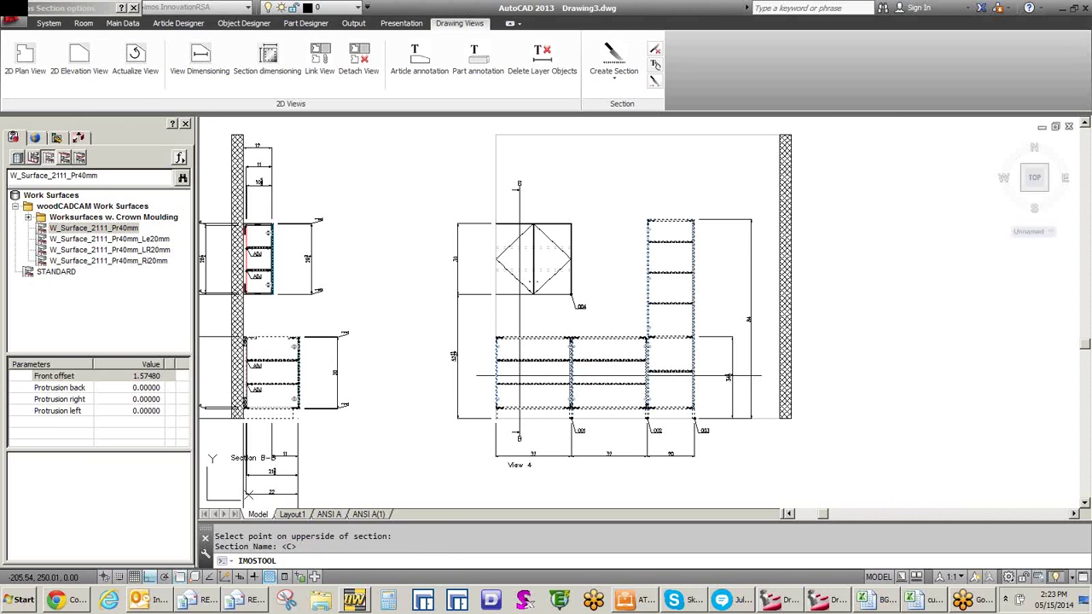
{"action": "left_click", "coordinate": [759, 367]}
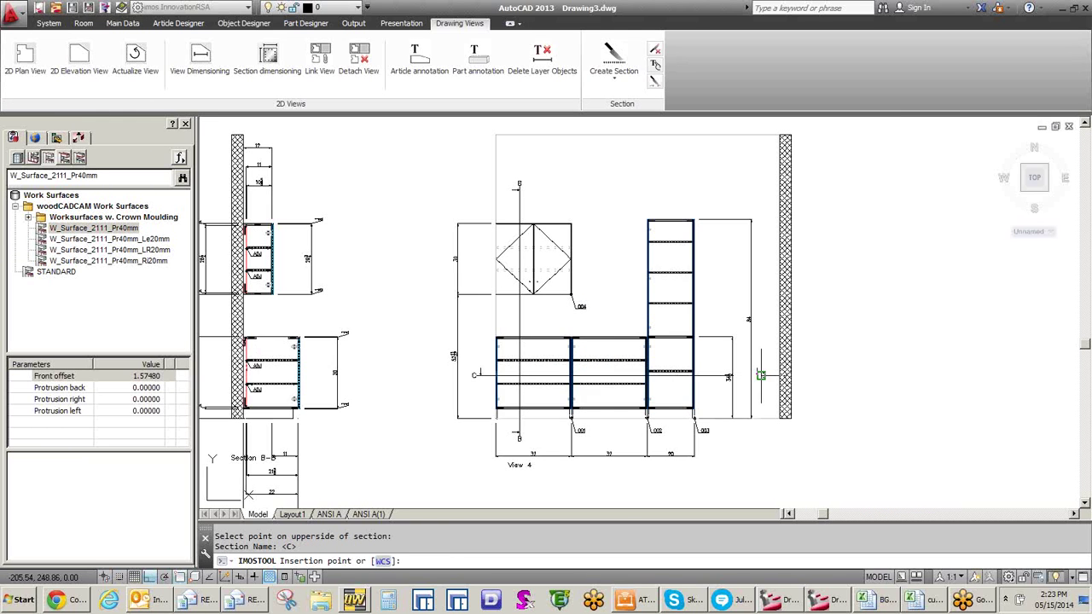
Step: Place the generated Section C-C in the empty area left of Section B-B, with its label below the cabinets
{"action": "scroll", "coordinate": [759, 375], "scroll_direction": "down", "scroll_amount": 5}
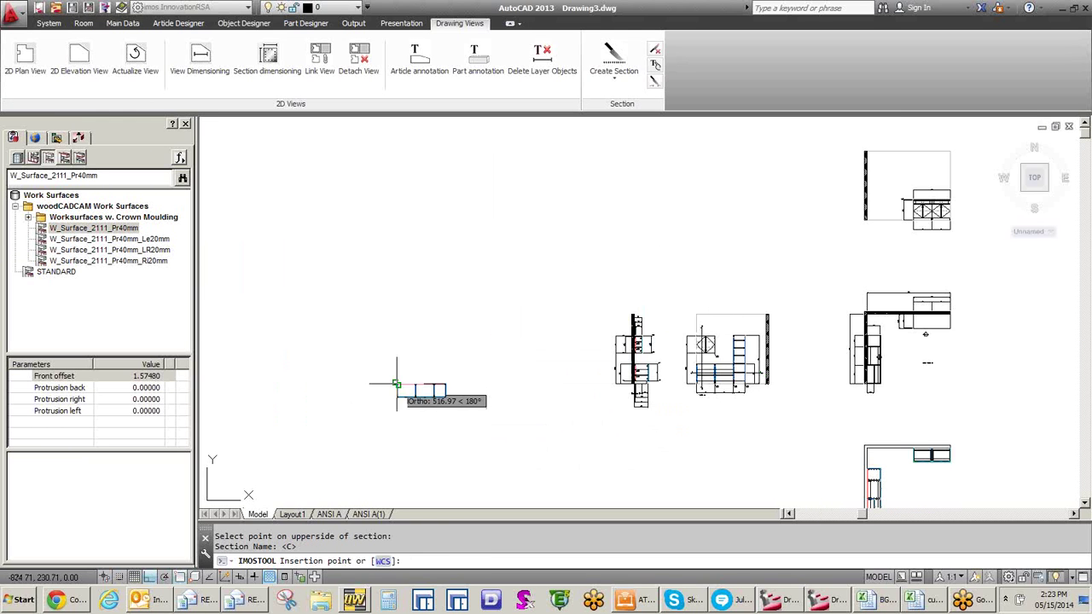
{"action": "left_click", "coordinate": [405, 394]}
{"action": "scroll", "coordinate": [409, 392], "scroll_direction": "up", "scroll_amount": 7}
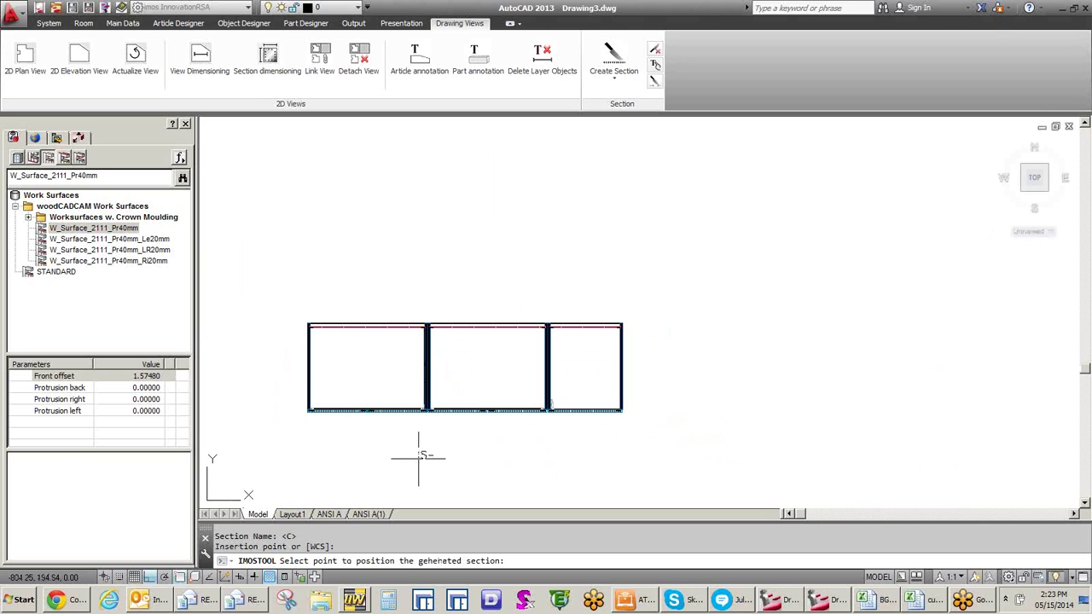
{"action": "scroll", "coordinate": [364, 444], "scroll_direction": "down", "scroll_amount": 4}
{"action": "left_click", "coordinate": [362, 446]}
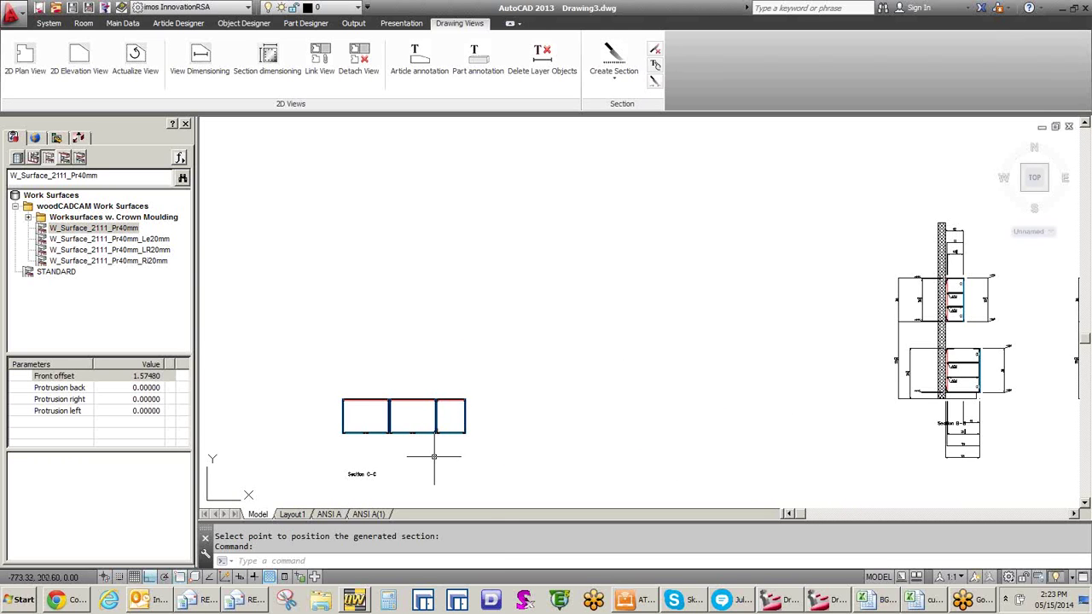
Step: Apply section dimensioning to Section C-C
{"action": "middle_click_drag", "start_coordinate": [435, 457], "coordinate": [484, 388]}
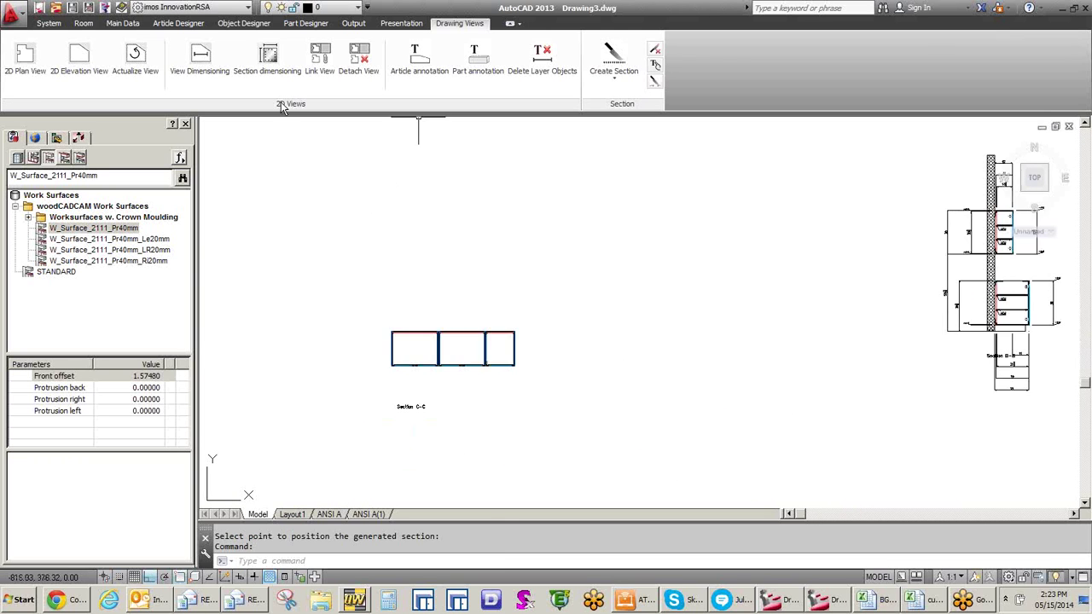
{"action": "left_click", "coordinate": [271, 58]}
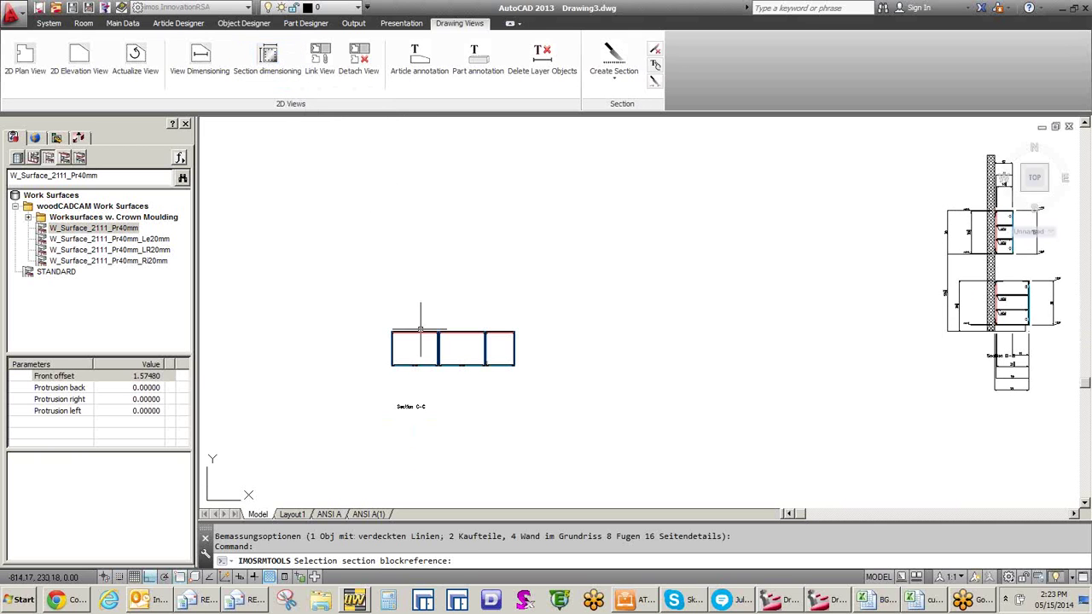
Step: Add automatic dimensions to the Section C-C view using section dimensioning
{"action": "left_click", "coordinate": [423, 330]}
{"action": "left_click", "coordinate": [268, 56]}
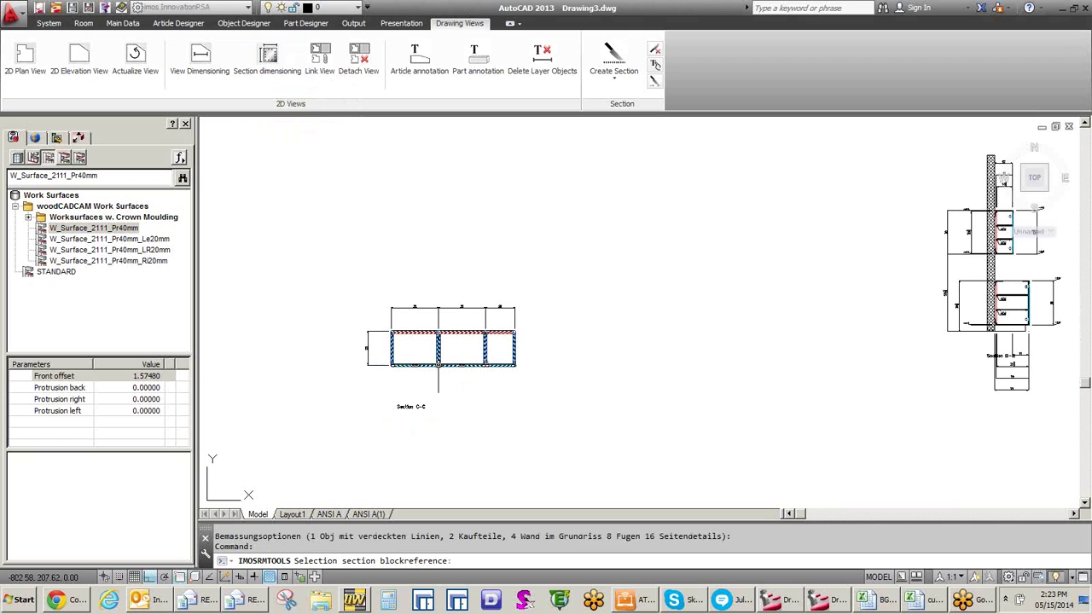
{"action": "left_click", "coordinate": [398, 353]}
{"action": "scroll", "coordinate": [353, 366], "scroll_direction": "up", "scroll_amount": 4}
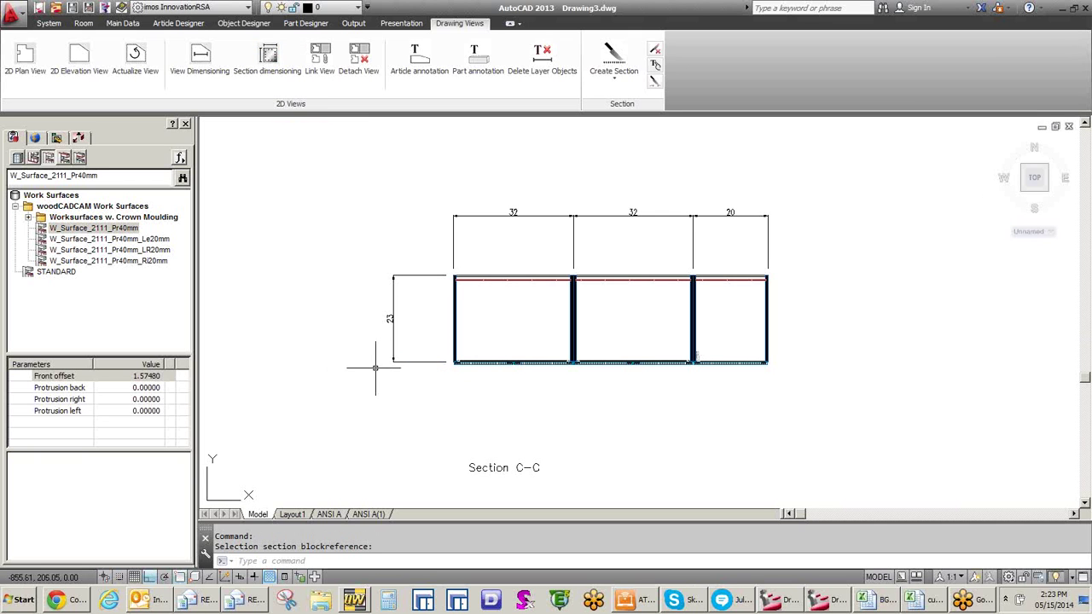
{"action": "scroll", "coordinate": [526, 325], "scroll_direction": "down", "scroll_amount": 4}
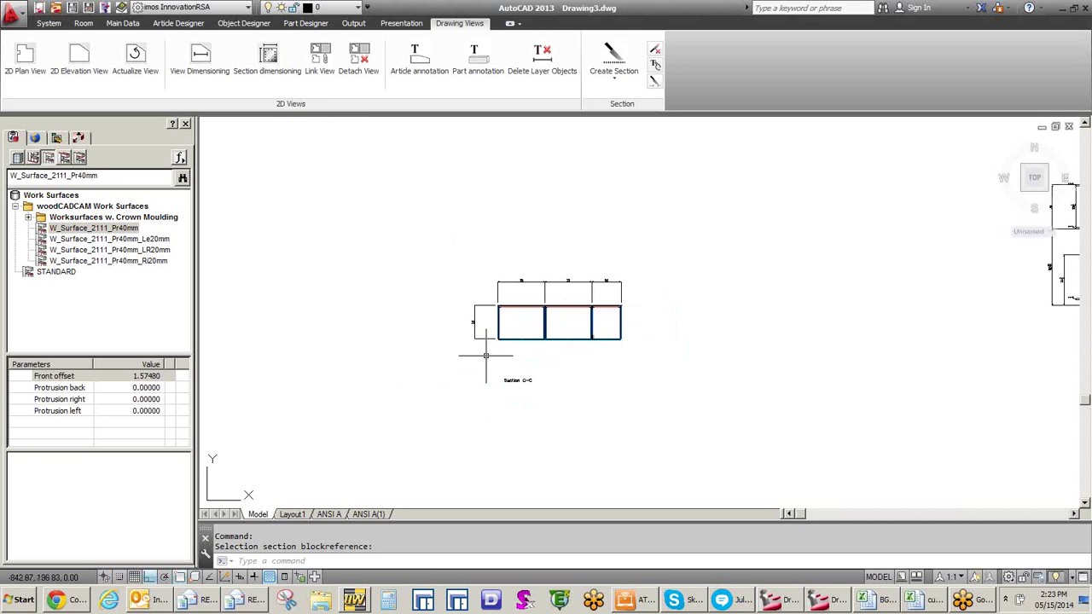
{"action": "scroll", "coordinate": [431, 346], "scroll_direction": "down", "scroll_amount": 4}
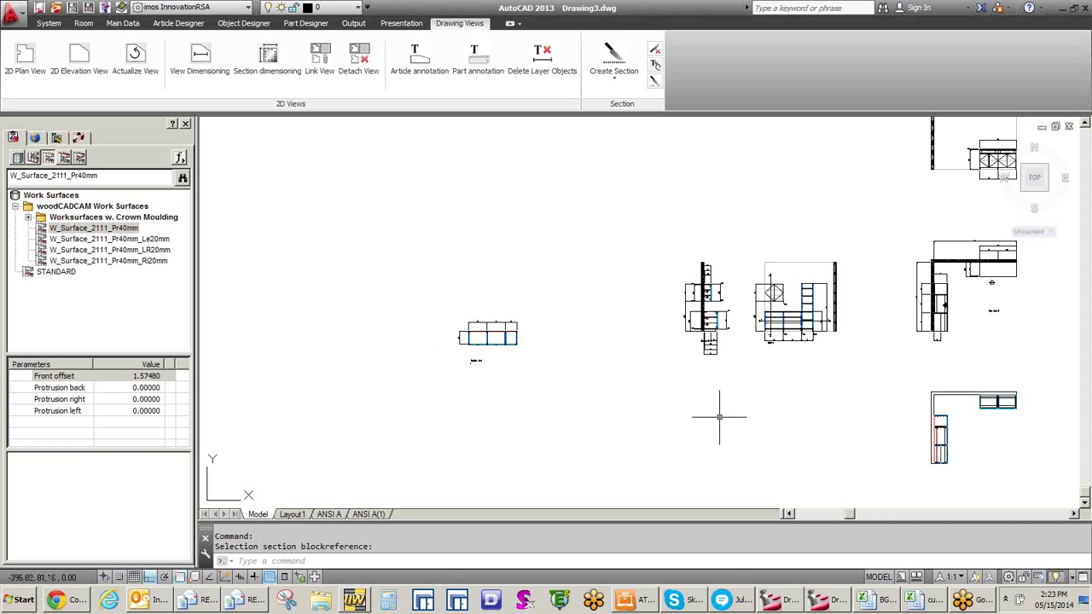
{"action": "mouse_move", "coordinate": [719, 417]}
{"action": "middle_mouse_down"}
{"action": "mouse_move", "coordinate": [541, 383]}
{"action": "mouse_move", "coordinate": [541, 393]}
{"action": "middle_mouse_up"}
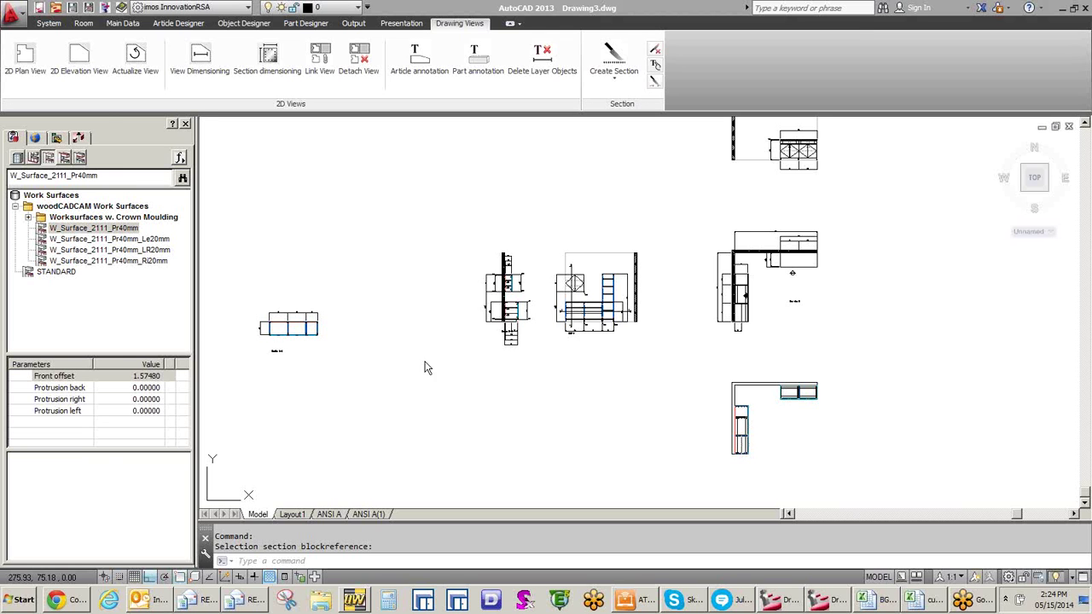
Step: Switch to Windows Explorer and open the config folder in C:\ProgramData\imos AG\imos CAD 11.0
{"action": "left_click", "coordinate": [321, 600]}
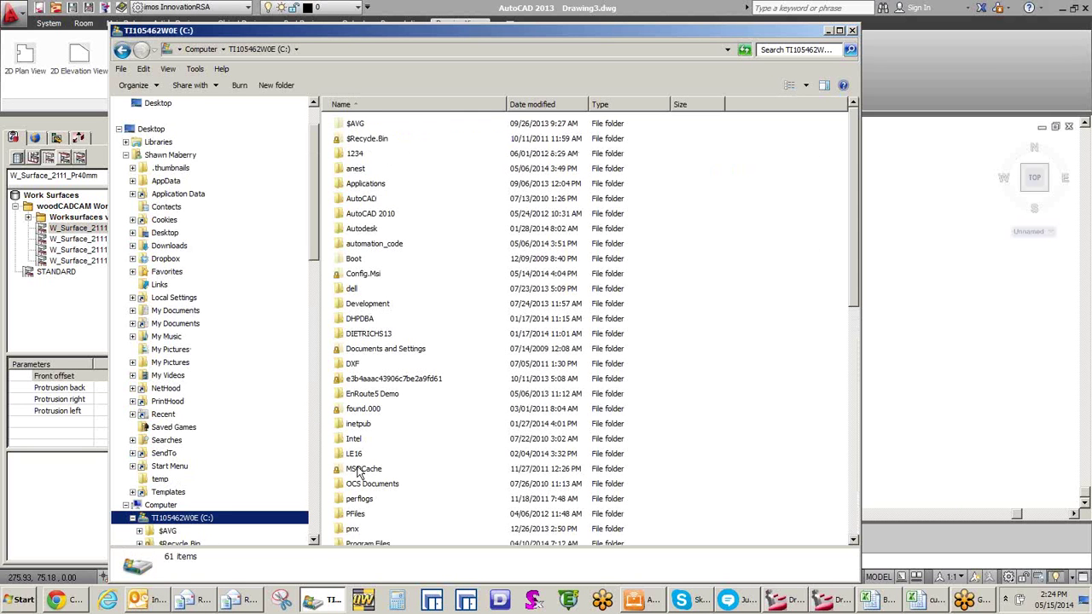
{"action": "scroll", "coordinate": [359, 472], "scroll_direction": "down", "scroll_amount": 2}
{"action": "double_click", "coordinate": [361, 472]}
{"action": "scroll", "coordinate": [376, 443], "scroll_direction": "down", "scroll_amount": 3}
{"action": "double_click", "coordinate": [367, 348]}
{"action": "double_click", "coordinate": [362, 124]}
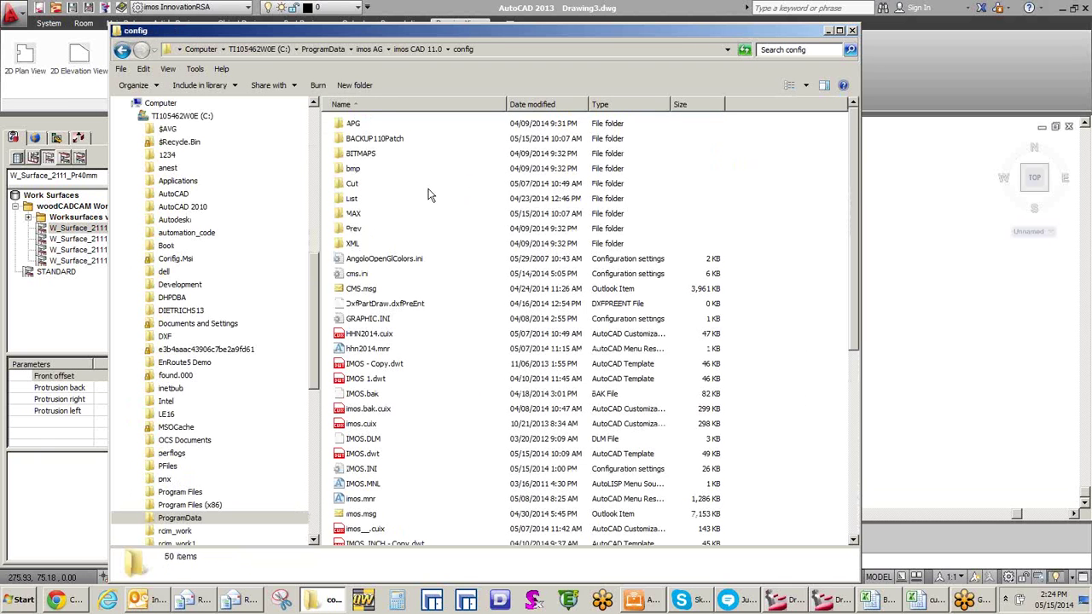
Step: Locate the IMOS.dwt template and the IMOS.INI settings file in the config folder, and minimize the folder window
{"action": "left_click", "coordinate": [450, 389]}
{"action": "scroll", "coordinate": [450, 389], "scroll_direction": "down", "scroll_amount": 1}
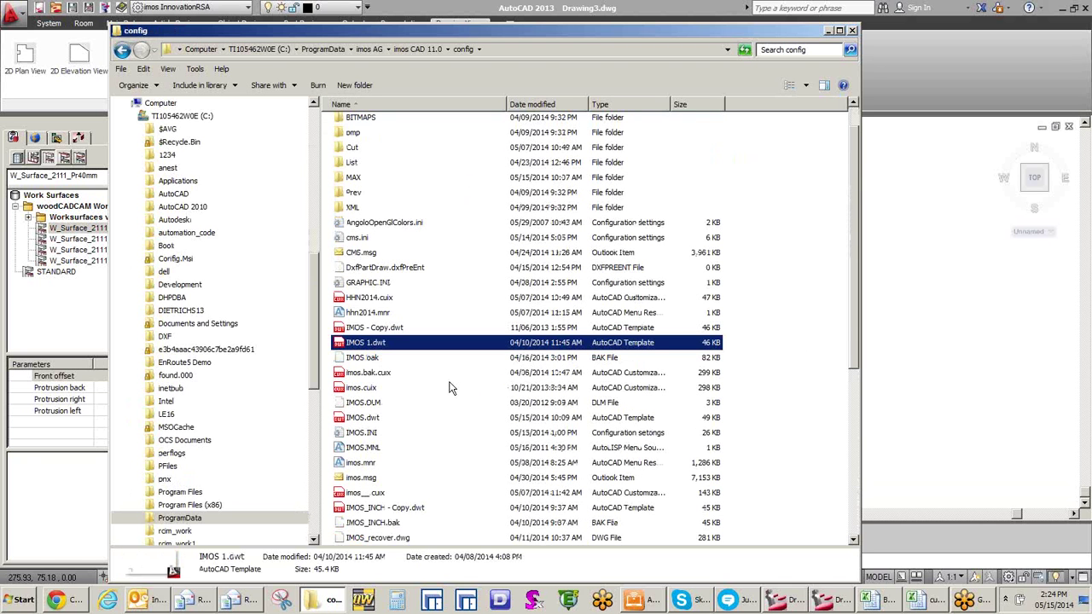
{"action": "scroll", "coordinate": [450, 389], "scroll_direction": "down", "scroll_amount": 1}
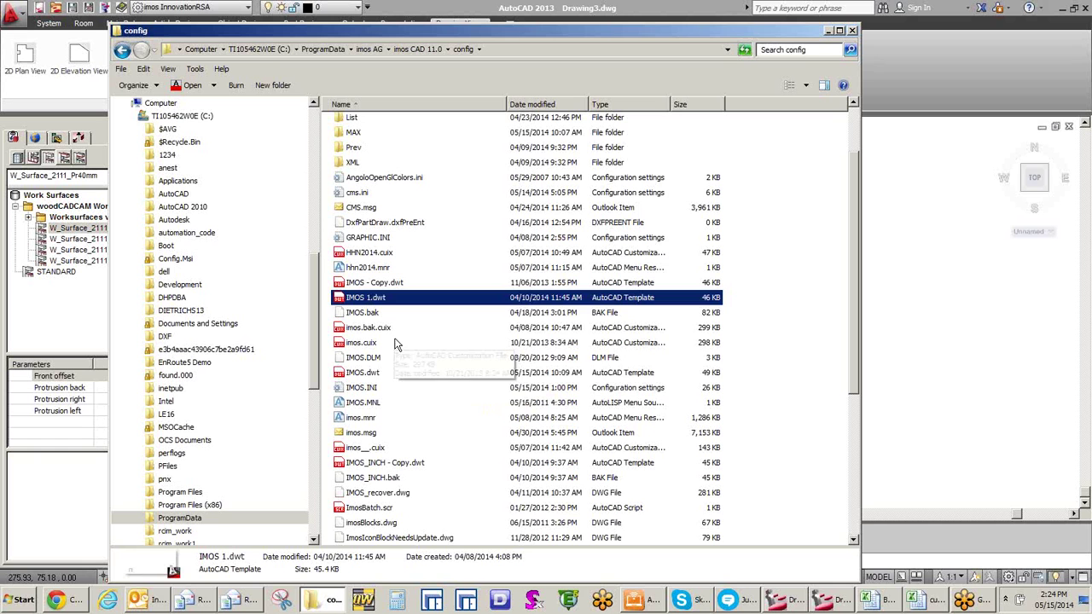
{"action": "left_click", "coordinate": [398, 373]}
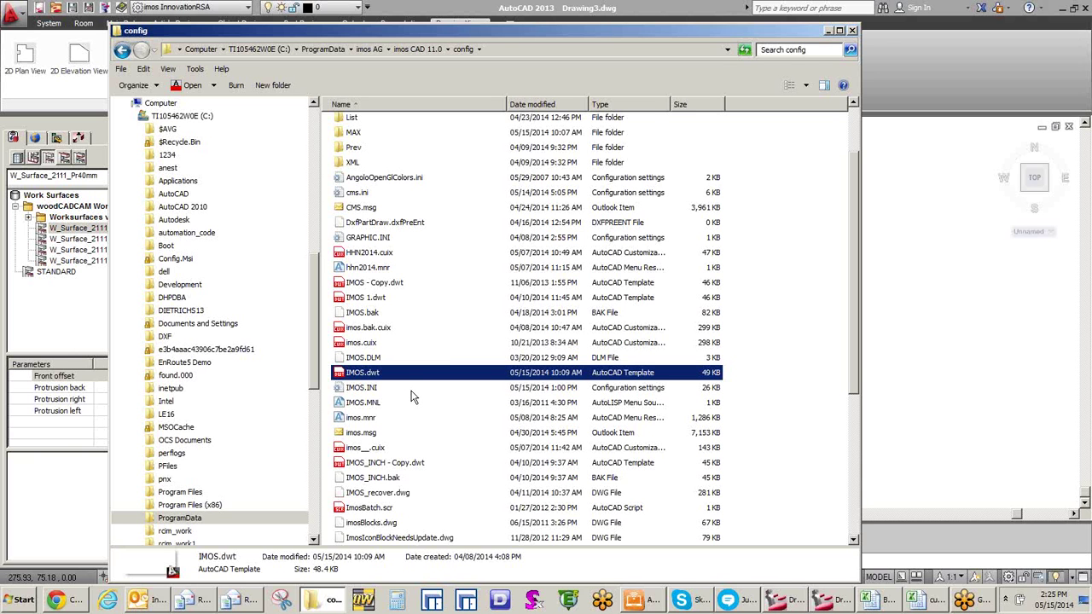
{"action": "left_click", "coordinate": [412, 391]}
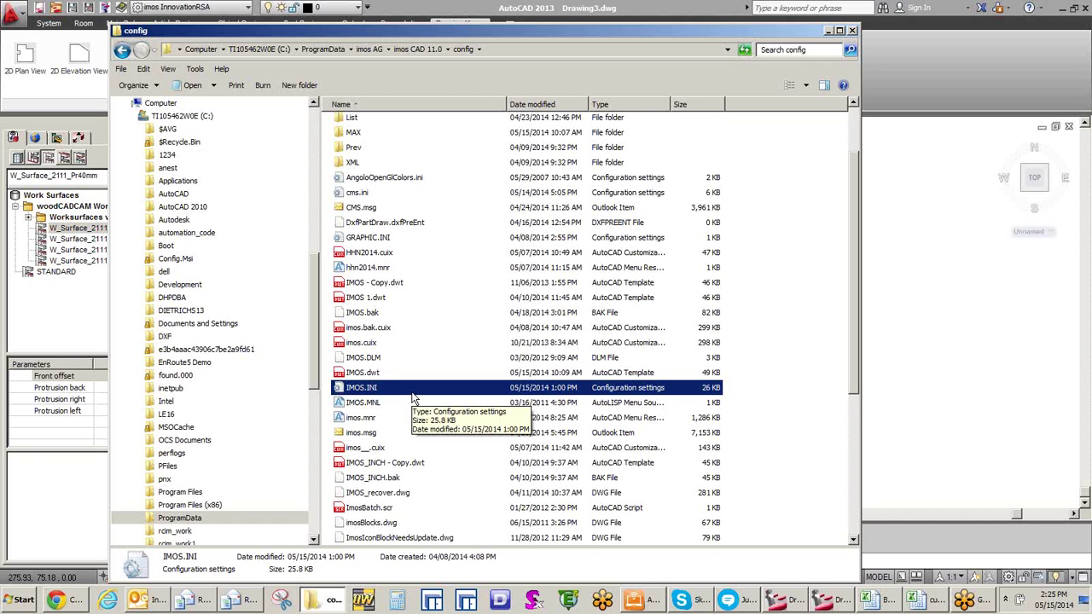
{"action": "left_click", "coordinate": [828, 32]}
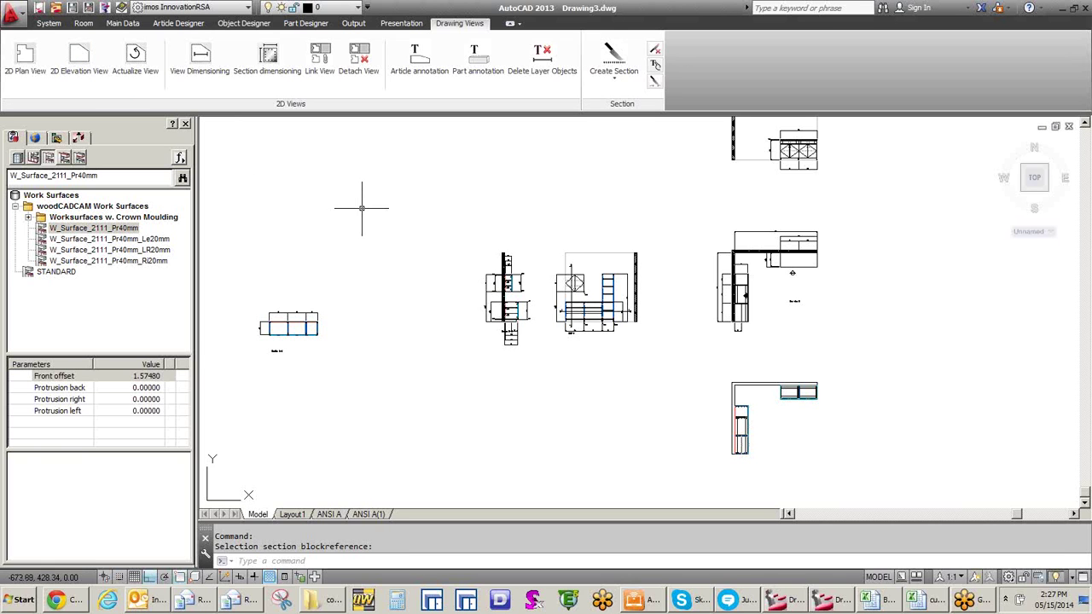
Step: Create a 2D elevation from Plan view 2, with its marker facing the left wall's cabinets and the elevation to the right of the plan
{"action": "left_click", "coordinate": [81, 71]}
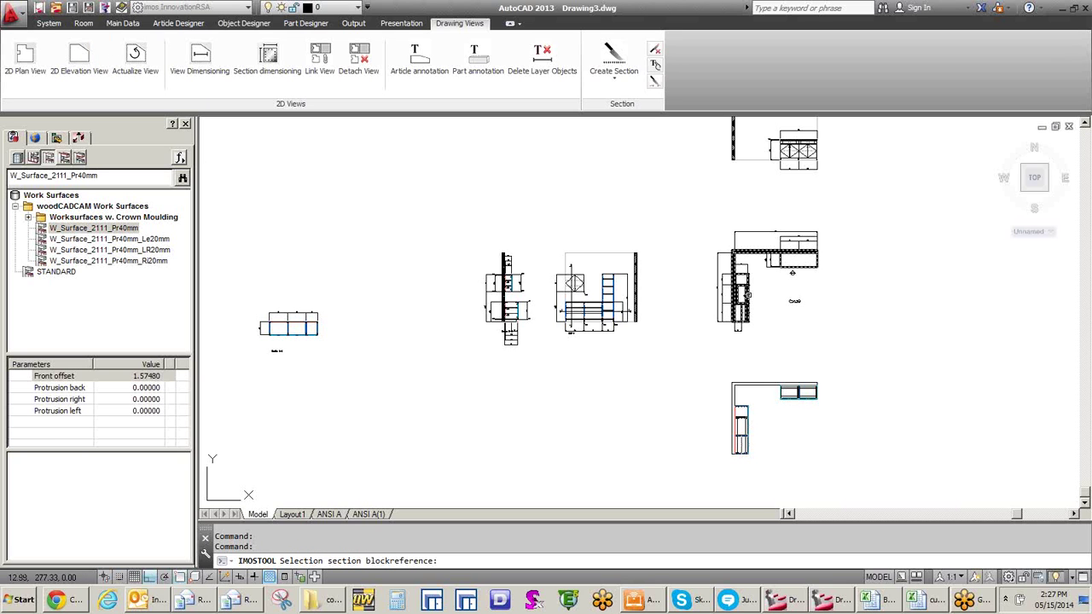
{"action": "scroll", "coordinate": [794, 301], "scroll_direction": "up", "scroll_amount": 6}
{"action": "middle_click_drag", "start_coordinate": [658, 261], "coordinate": [598, 342]}
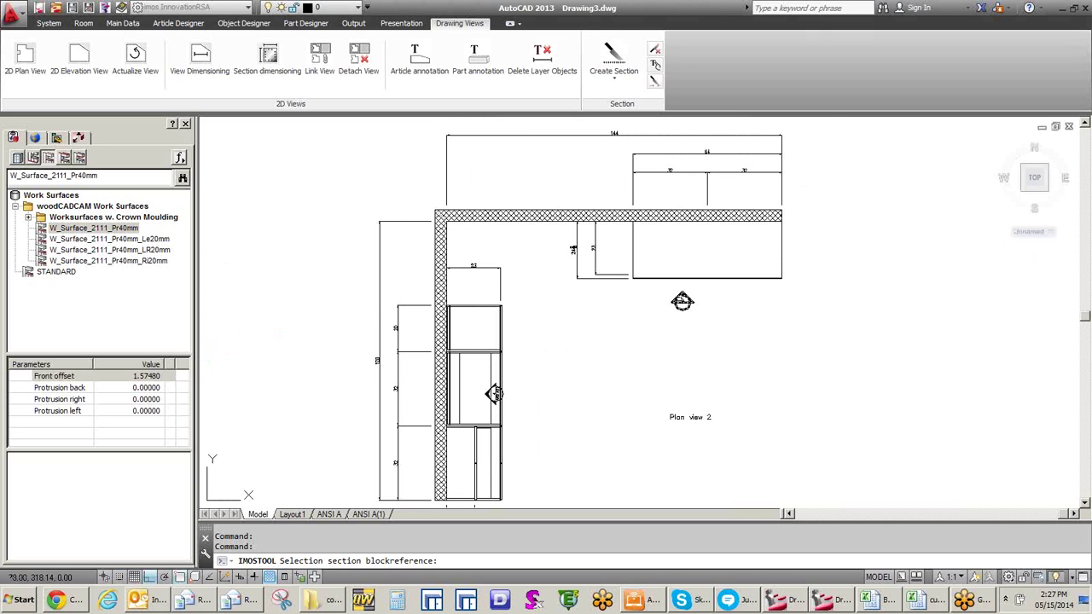
{"action": "scroll", "coordinate": [698, 295], "scroll_direction": "up", "scroll_amount": 2}
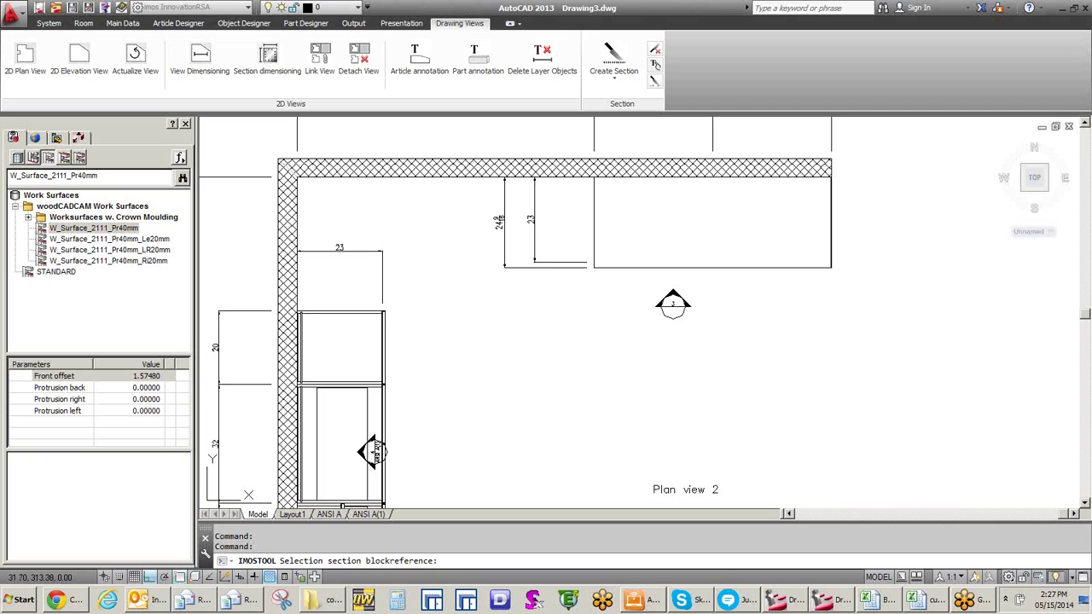
{"action": "scroll", "coordinate": [503, 315], "scroll_direction": "down", "scroll_amount": 4}
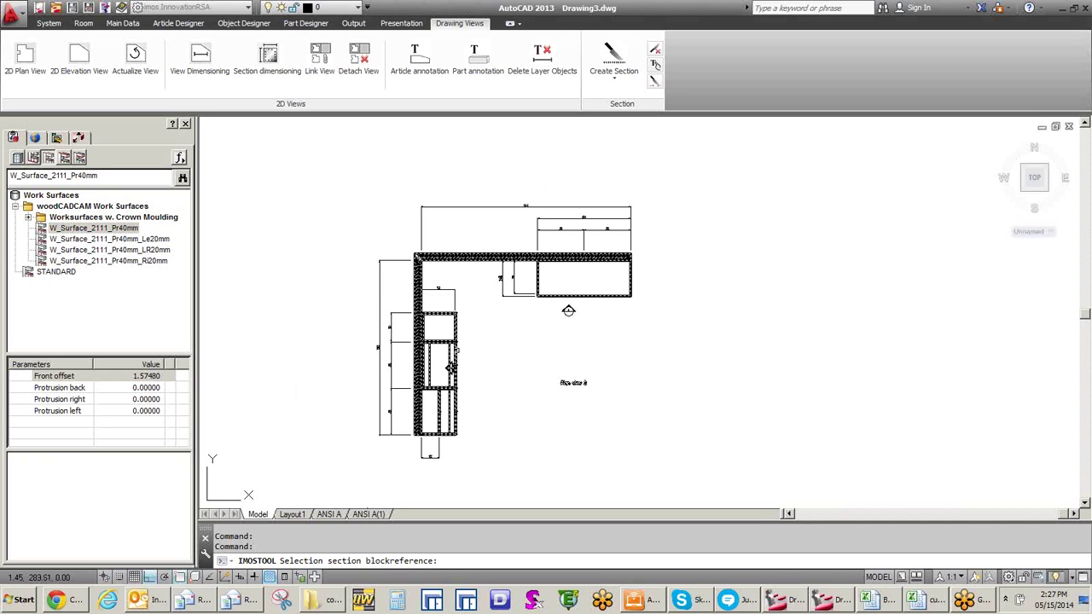
{"action": "left_click", "coordinate": [455, 350]}
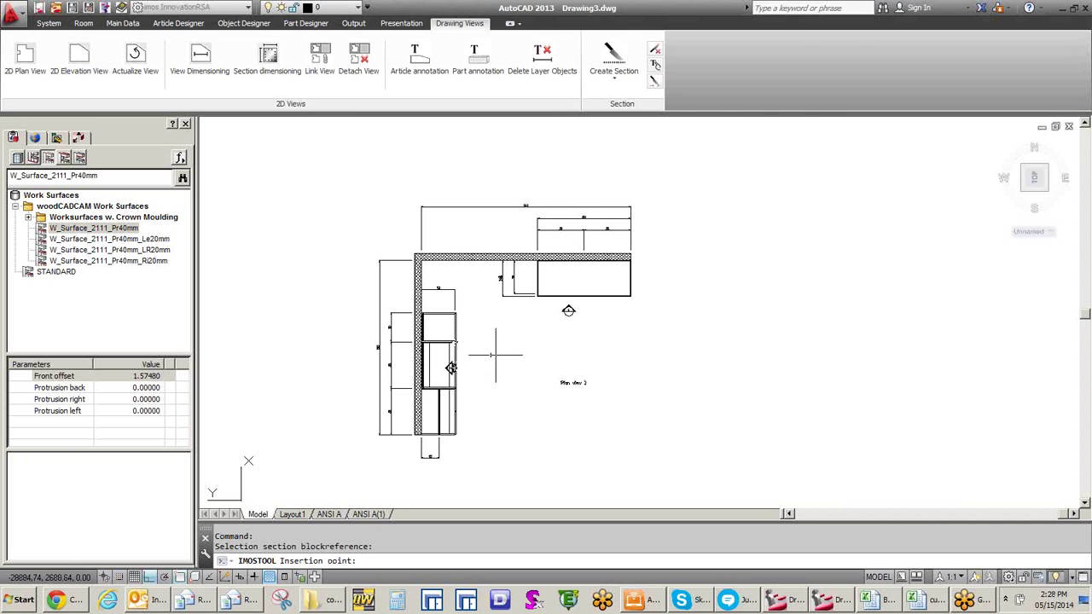
{"action": "scroll", "coordinate": [494, 345], "scroll_direction": "up", "scroll_amount": 4}
{"action": "scroll", "coordinate": [495, 345], "scroll_direction": "up", "scroll_amount": 2}
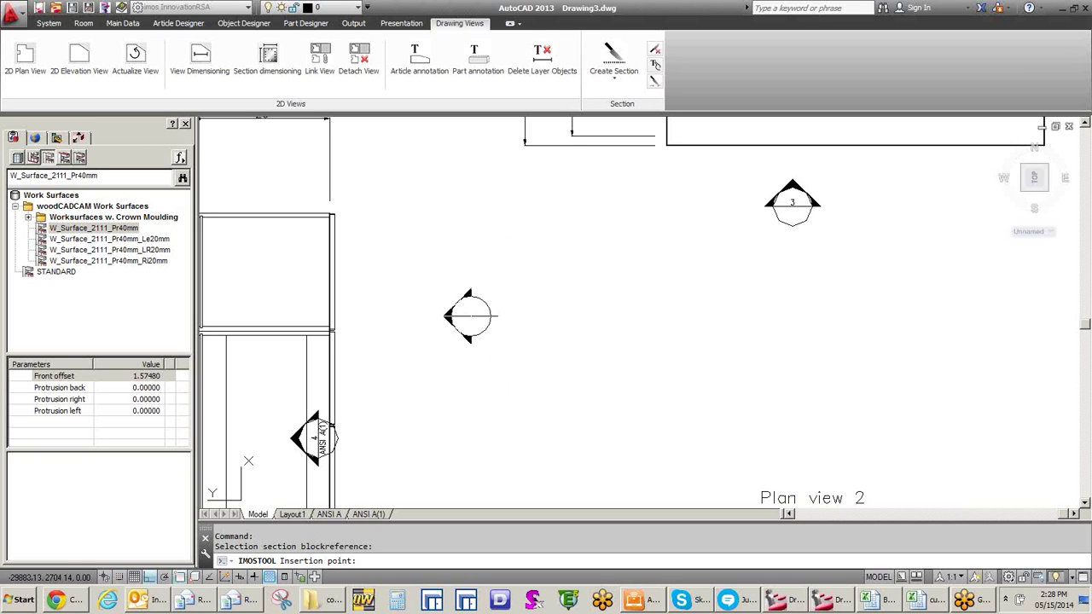
{"action": "left_click", "coordinate": [471, 316]}
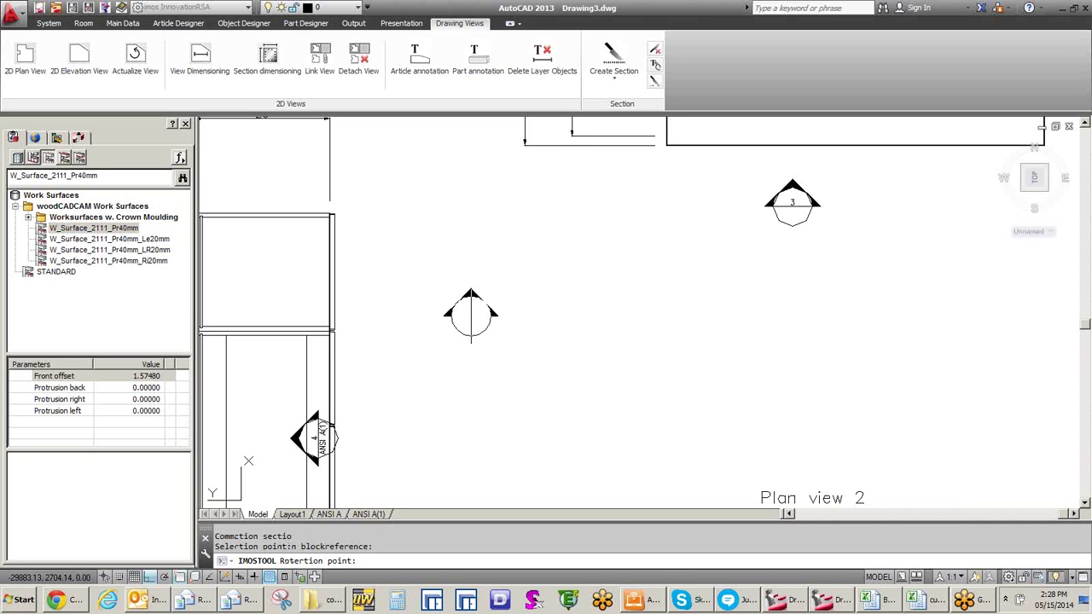
{"action": "left_click", "coordinate": [471, 316]}
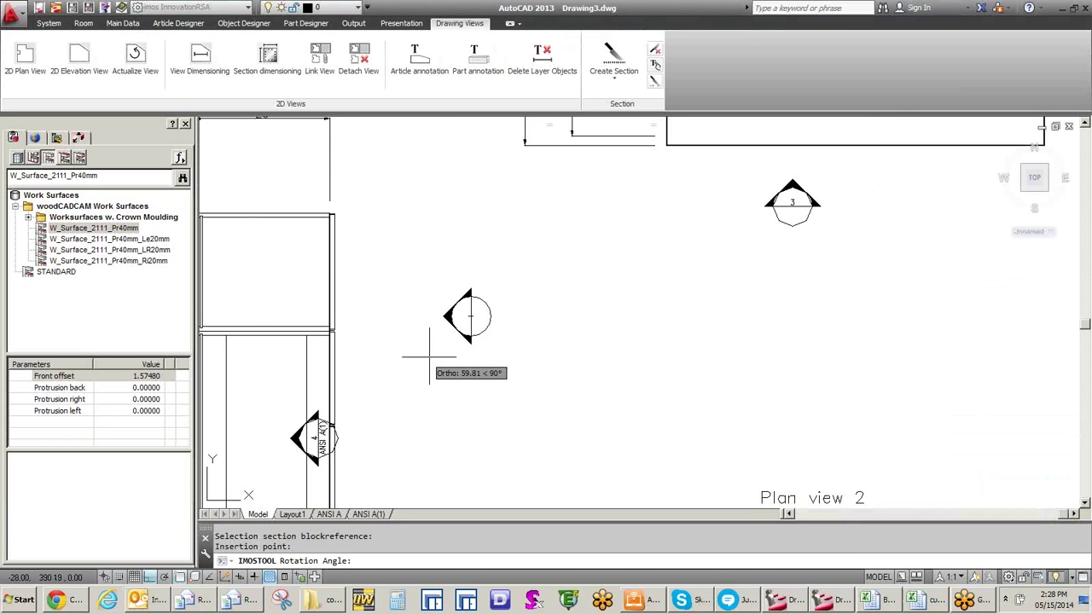
{"action": "scroll", "coordinate": [538, 357], "scroll_direction": "down", "scroll_amount": 5}
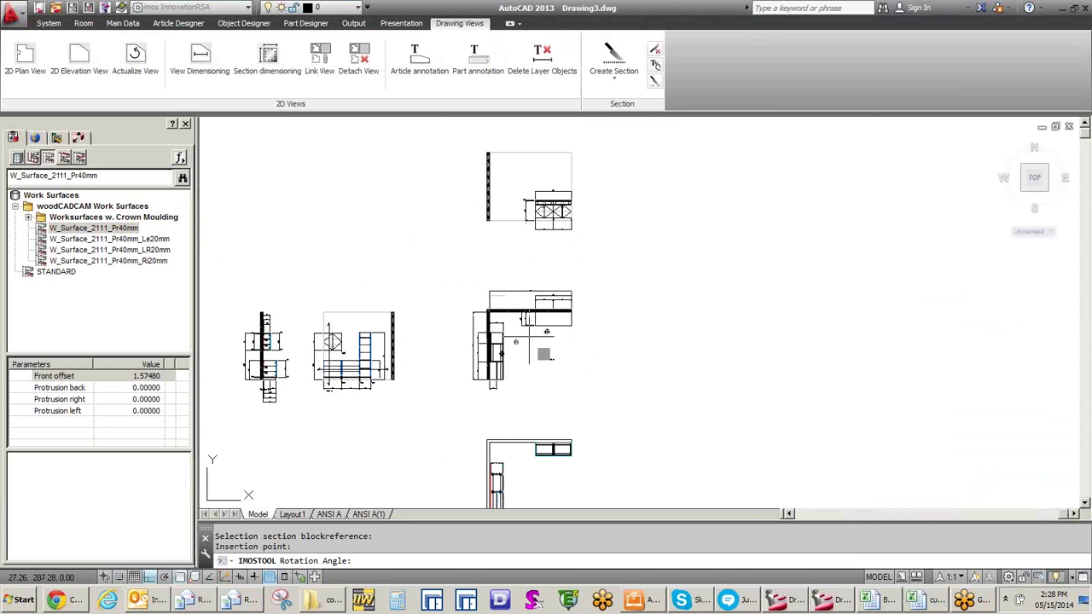
{"action": "left_click", "coordinate": [707, 293]}
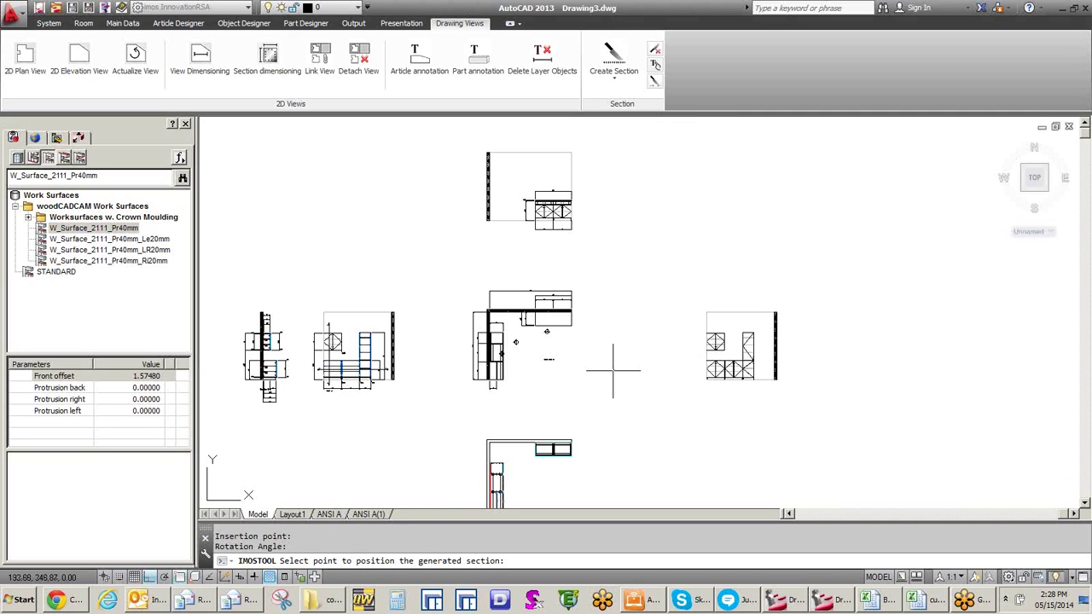
Step: Close the config folder window and switch the drawing to an isometric view of the 3D cabinets
{"action": "left_click", "coordinate": [331, 603]}
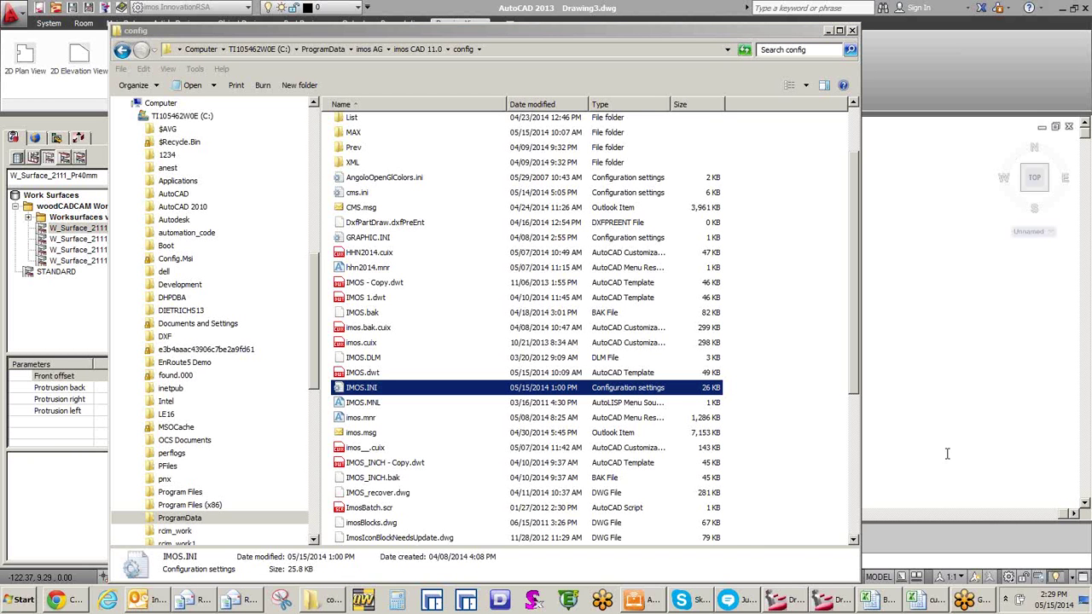
{"action": "left_click", "coordinate": [854, 32]}
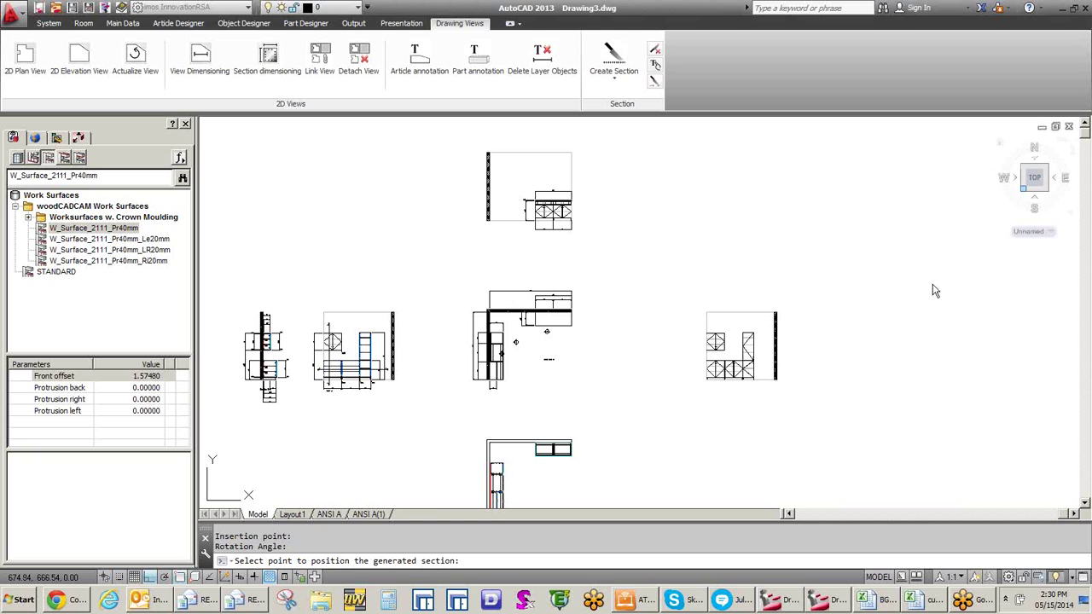
{"action": "left_click", "coordinate": [890, 322]}
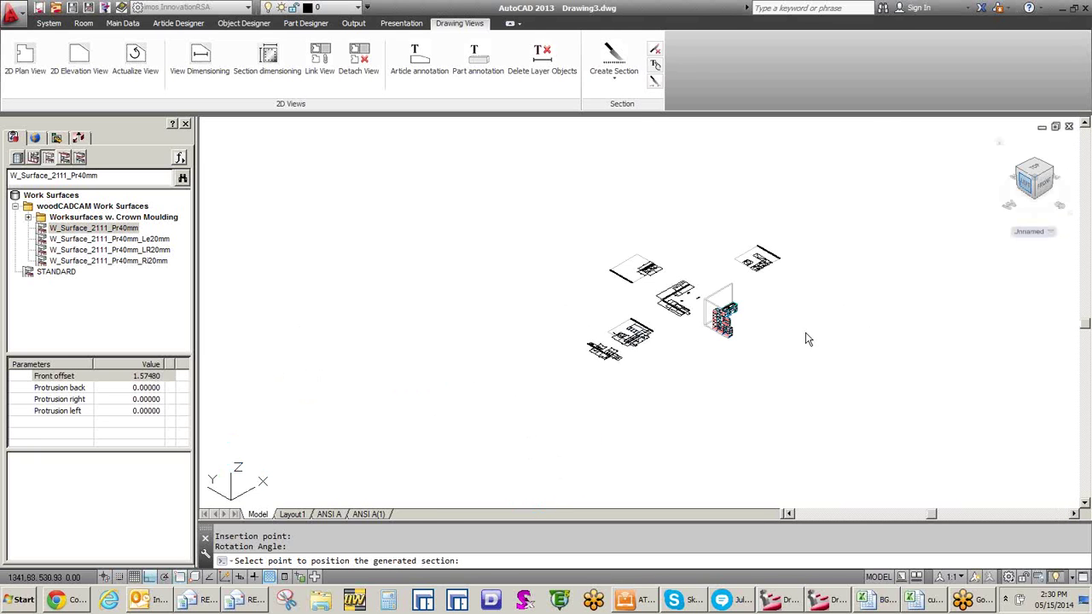
{"action": "scroll", "coordinate": [768, 328], "scroll_direction": "up", "scroll_amount": 5}
{"action": "left_click", "coordinate": [34, 139]}
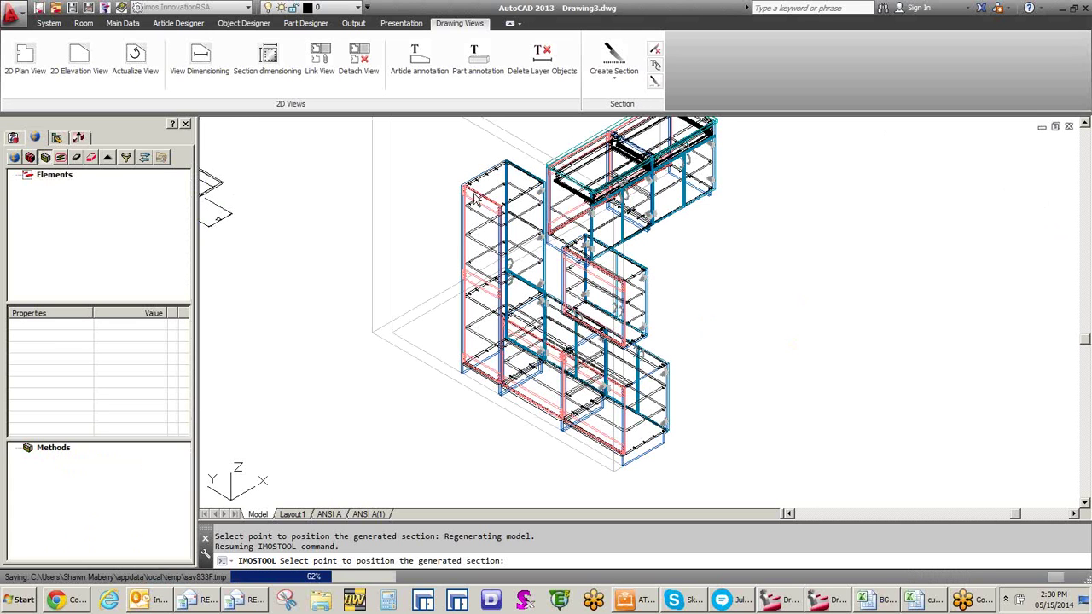
{"action": "key", "text": "Escape"}
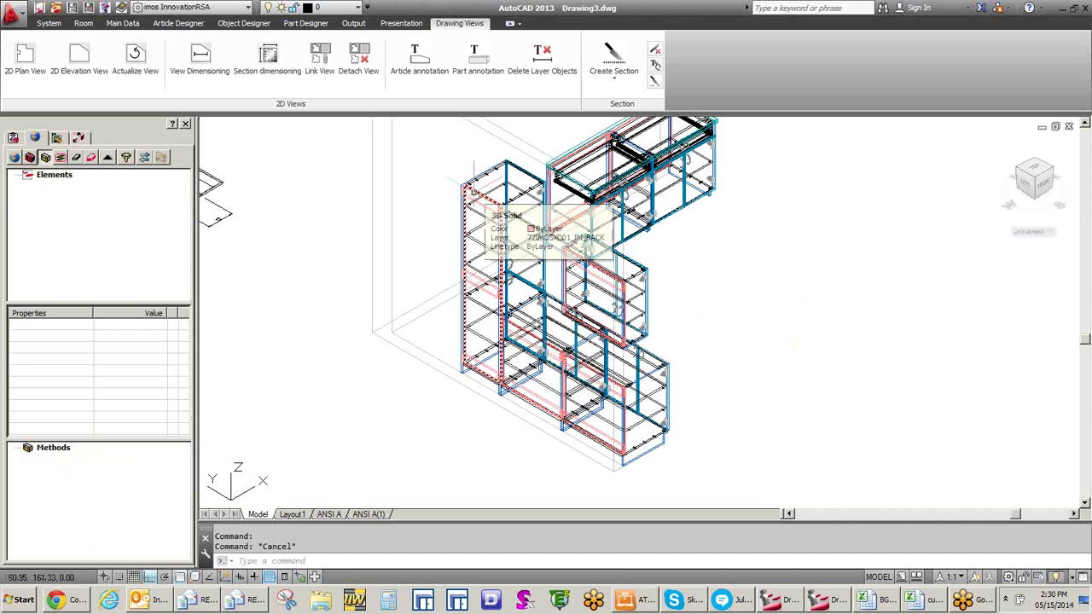
{"action": "left_click", "coordinate": [486, 205]}
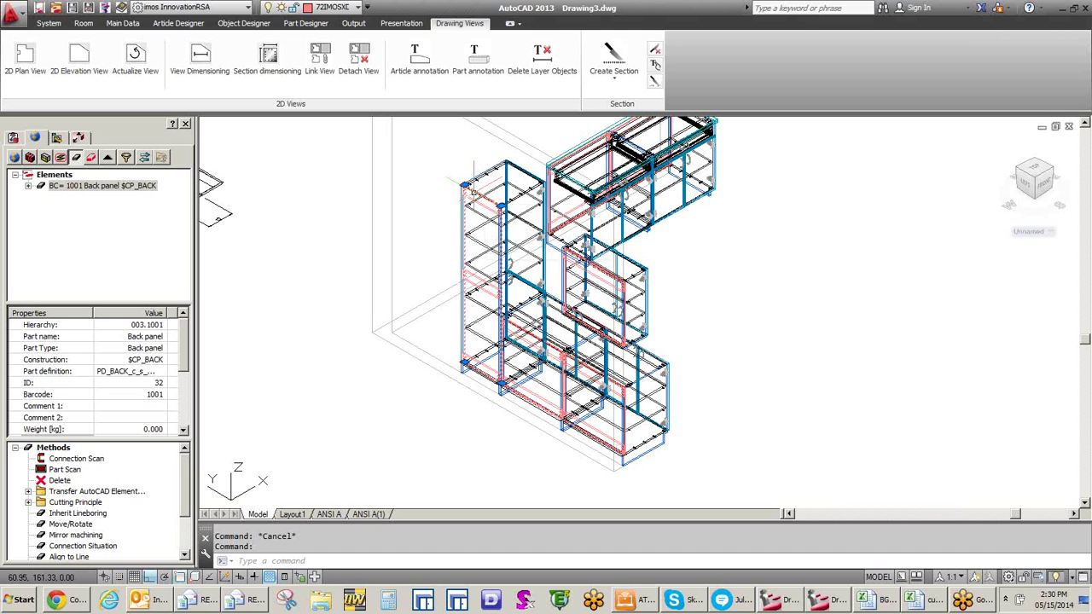
{"action": "scroll", "coordinate": [17, 397], "scroll_direction": "down", "scroll_amount": 5}
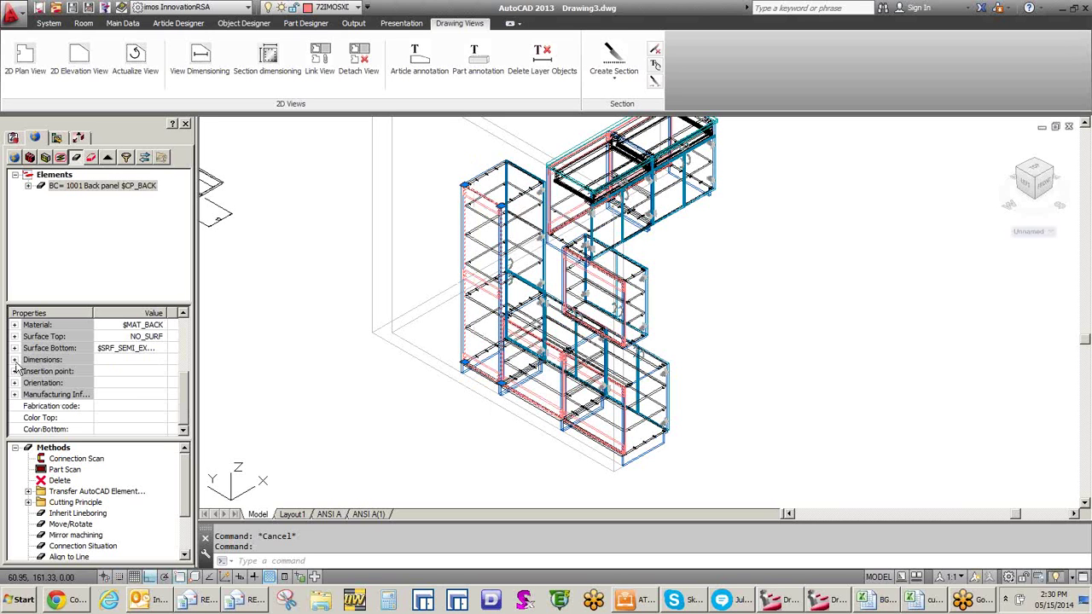
{"action": "left_click", "coordinate": [15, 362]}
{"action": "left_click", "coordinate": [120, 375]}
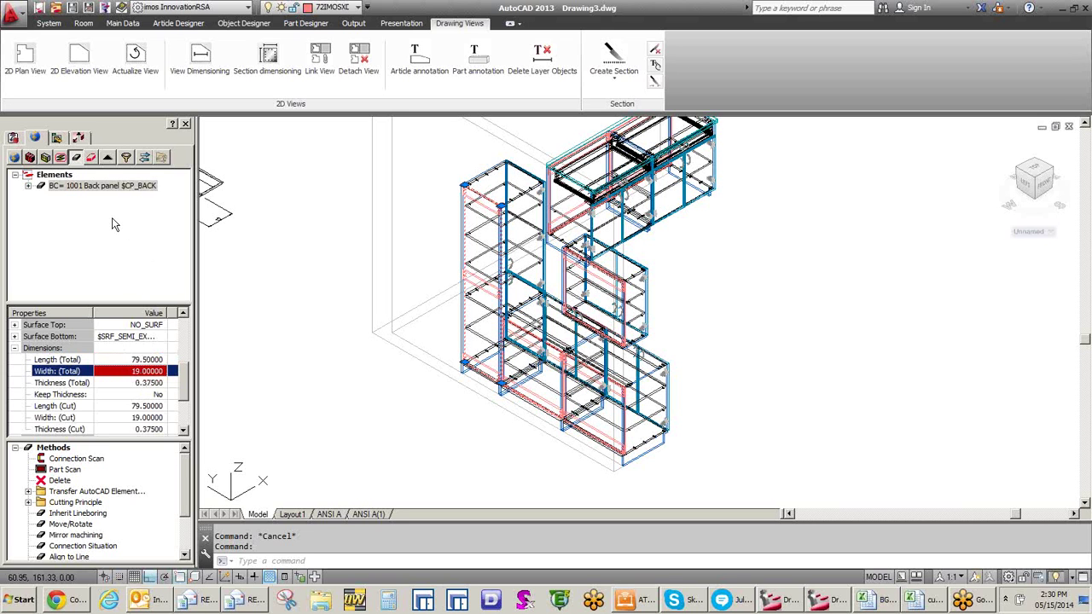
Step: Set the tall cabinet article's width to 24.25 and accept updating the associated sections
{"action": "left_click", "coordinate": [46, 157]}
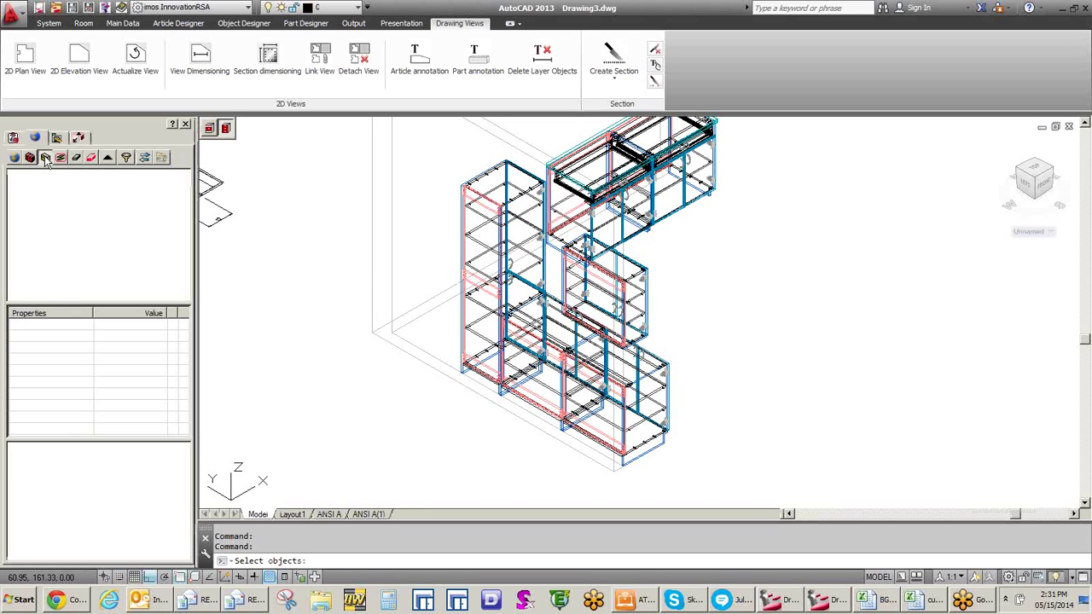
{"action": "left_click", "coordinate": [484, 193]}
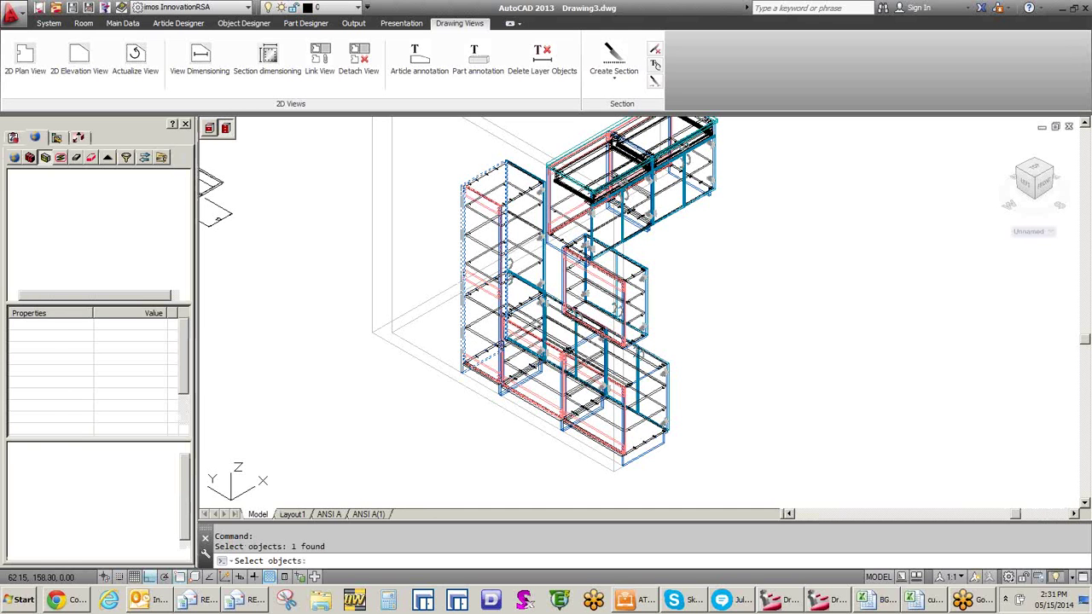
{"action": "left_click", "coordinate": [128, 395]}
{"action": "type", "text": "24.25"}
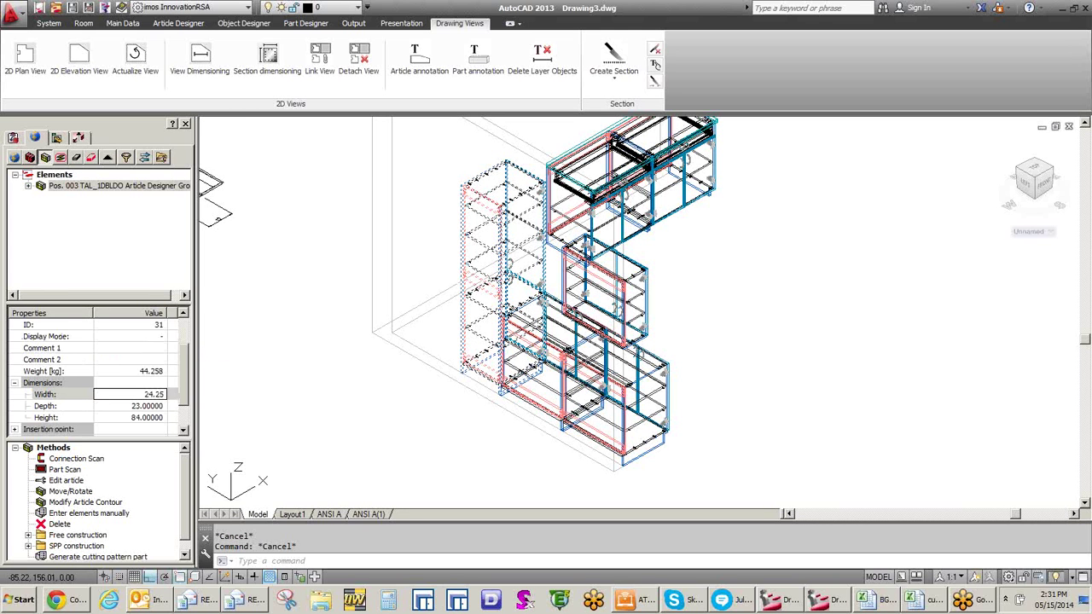
{"action": "key", "text": "Return"}
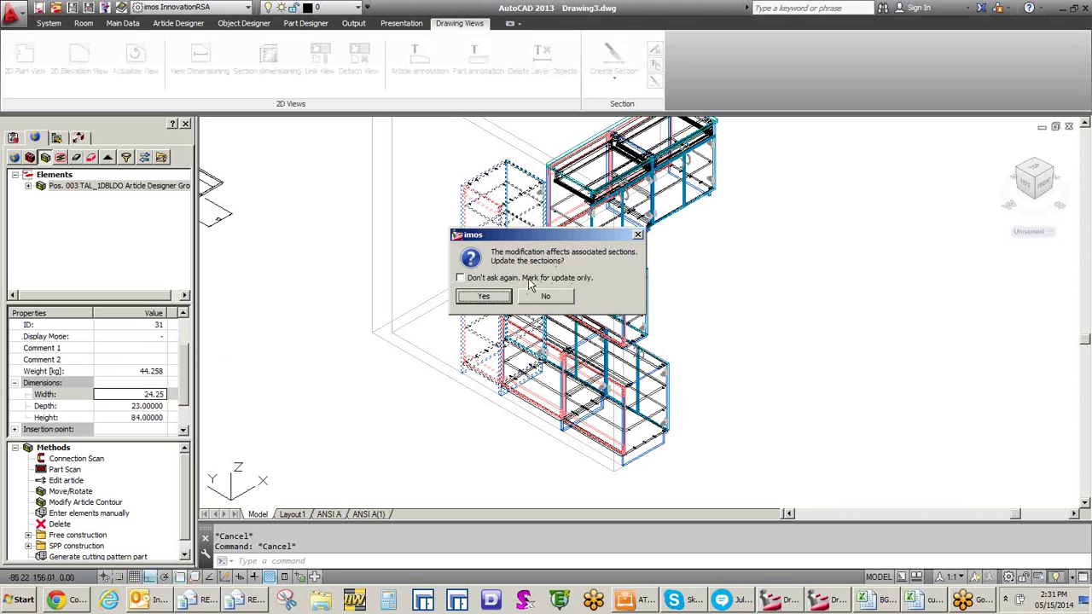
{"action": "left_click", "coordinate": [484, 297]}
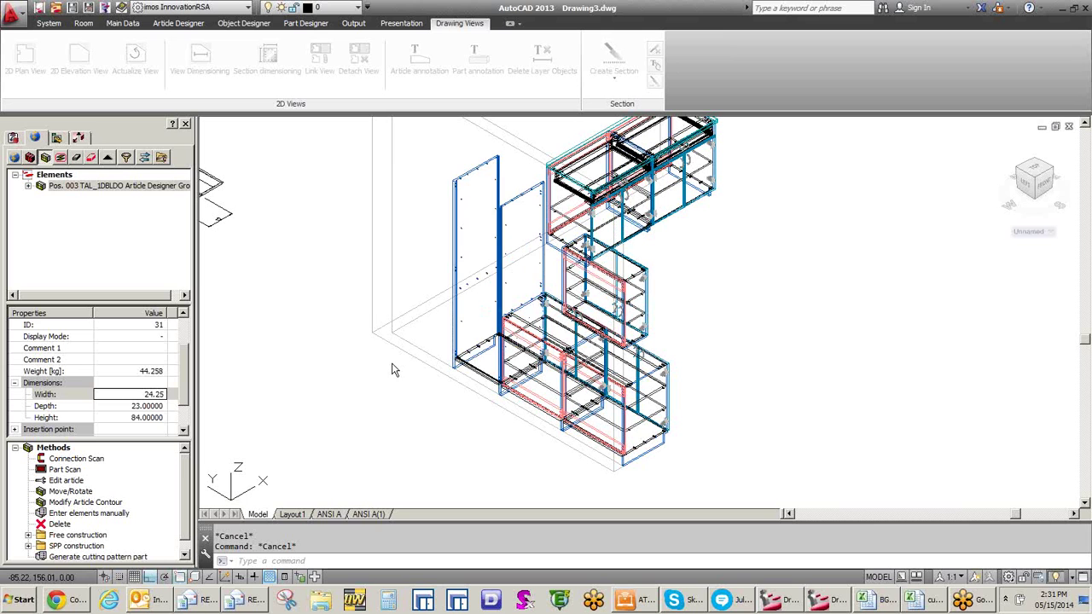
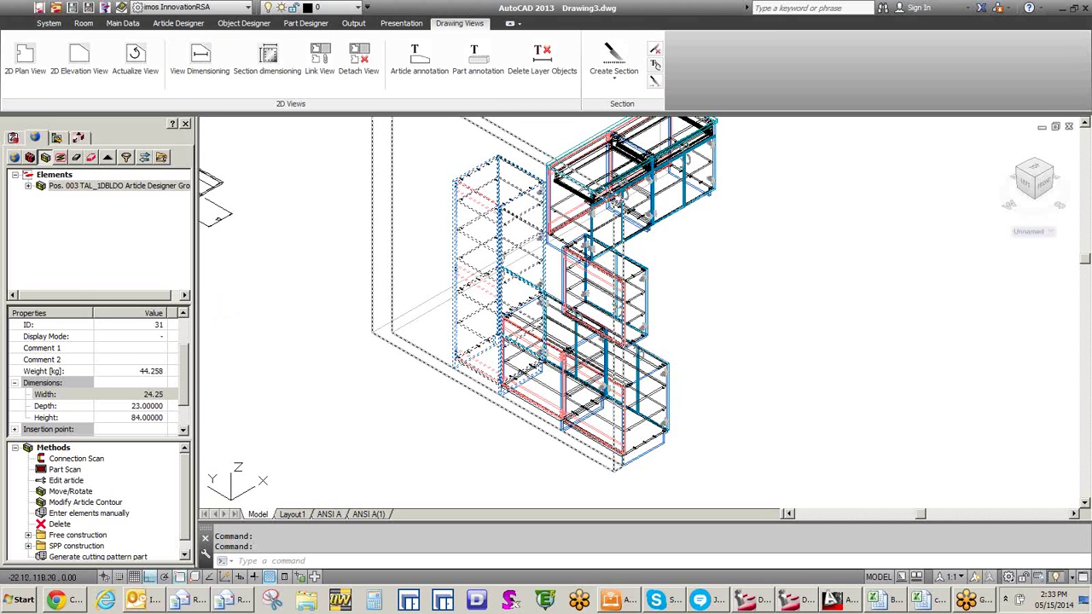
Step: Switch the drawing to the top view and examine the cabinet width dimensions in Section C-C
{"action": "scroll", "coordinate": [424, 334], "scroll_direction": "down", "scroll_amount": 6}
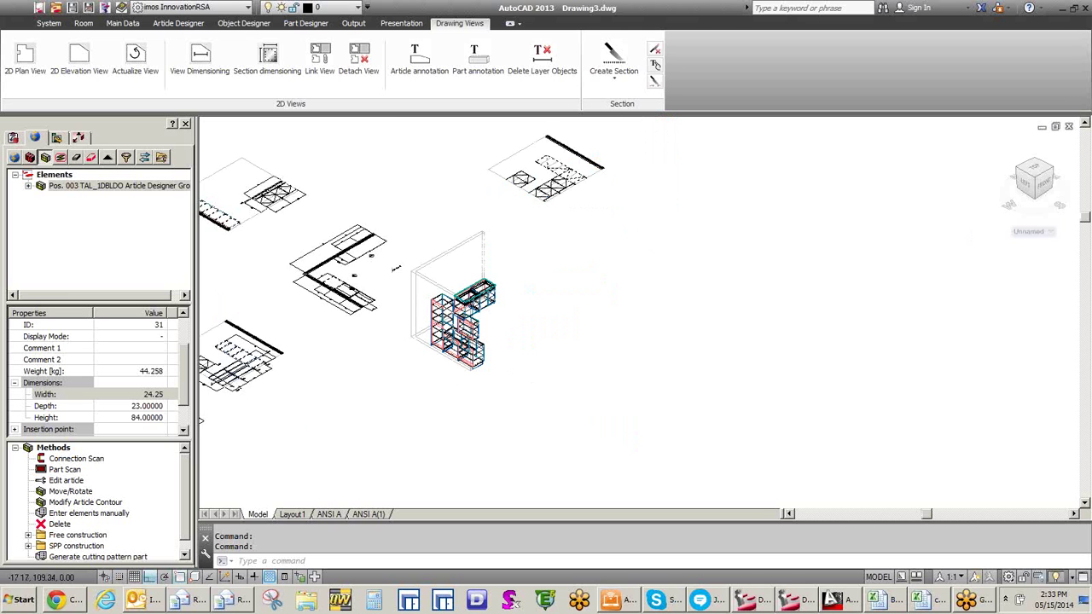
{"action": "left_click", "coordinate": [1034, 178]}
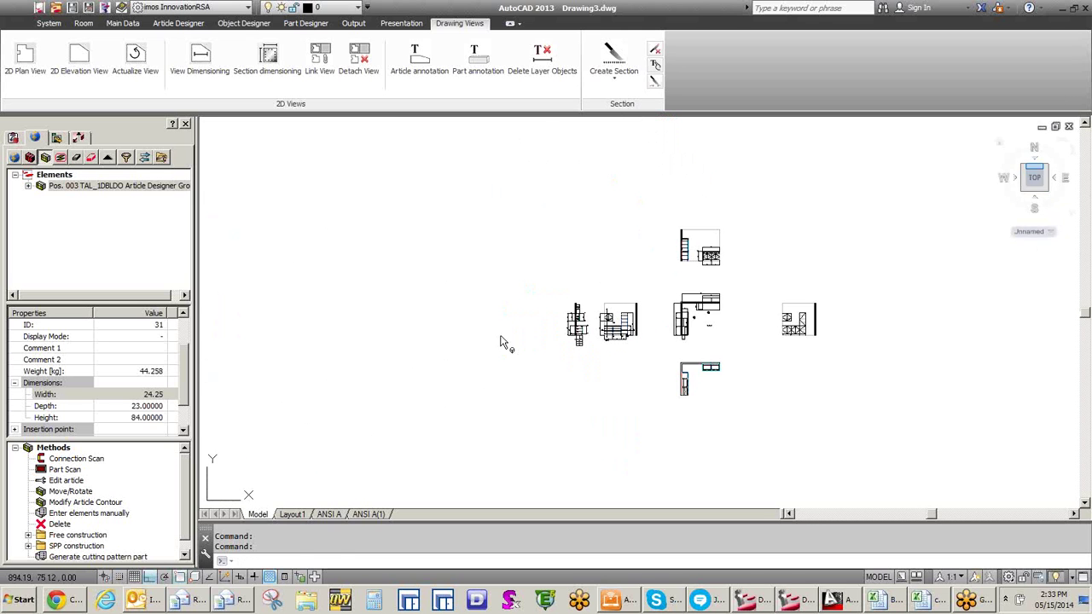
{"action": "scroll", "coordinate": [503, 342], "scroll_direction": "up", "scroll_amount": 9}
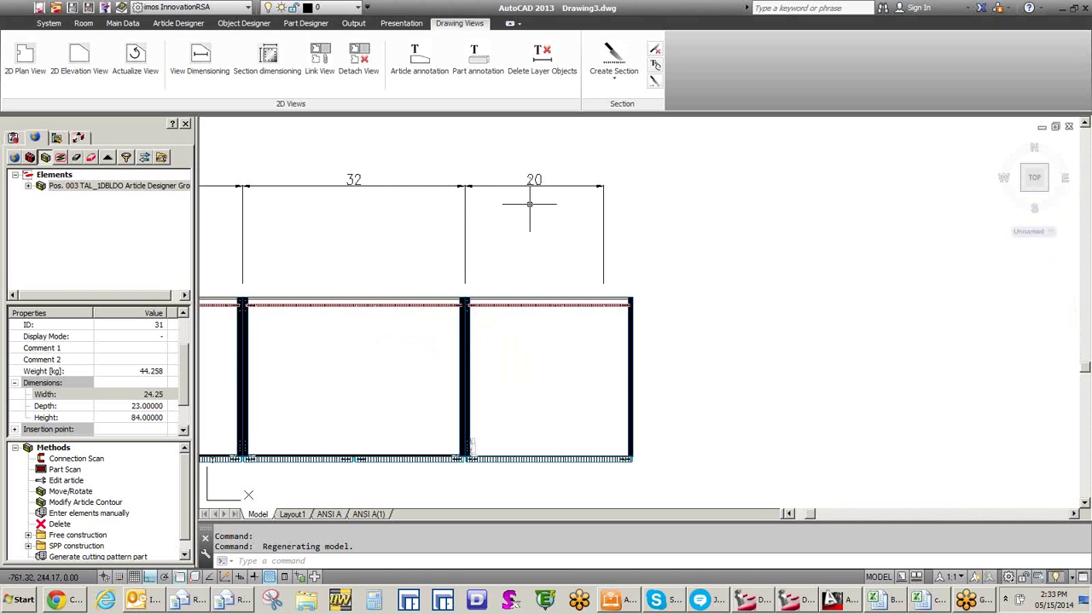
{"action": "scroll", "coordinate": [529, 204], "scroll_direction": "down", "scroll_amount": 4}
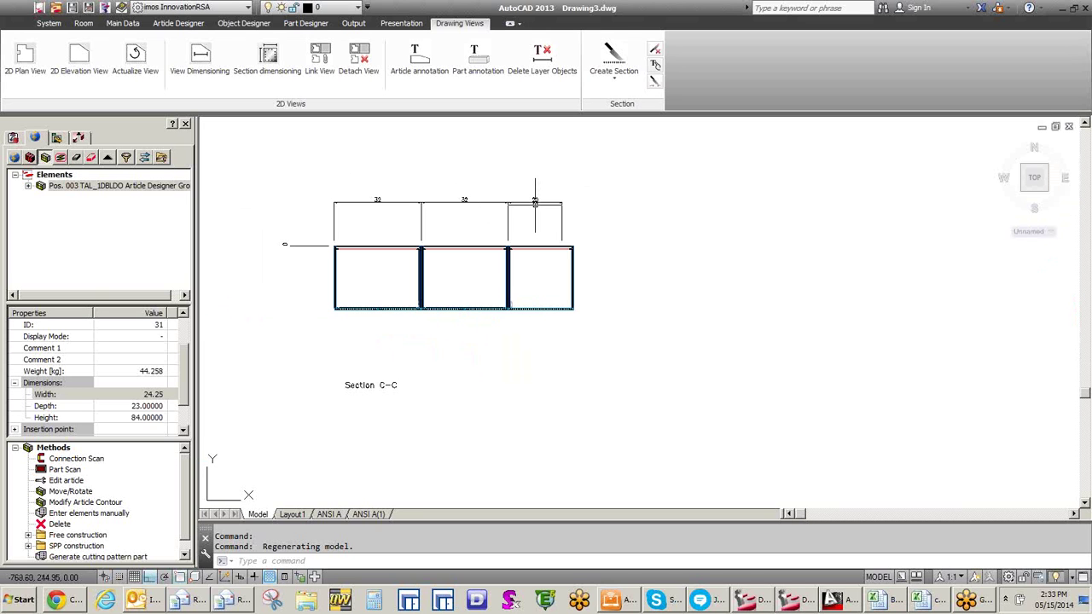
{"action": "scroll", "coordinate": [535, 199], "scroll_direction": "up", "scroll_amount": 2}
Step: Examine the tall cabinet and its dimensions in View 4, Plan view 2 and the elevation above the plan
{"action": "scroll", "coordinate": [384, 298], "scroll_direction": "down", "scroll_amount": 8}
{"action": "scroll", "coordinate": [716, 273], "scroll_direction": "up", "scroll_amount": 2}
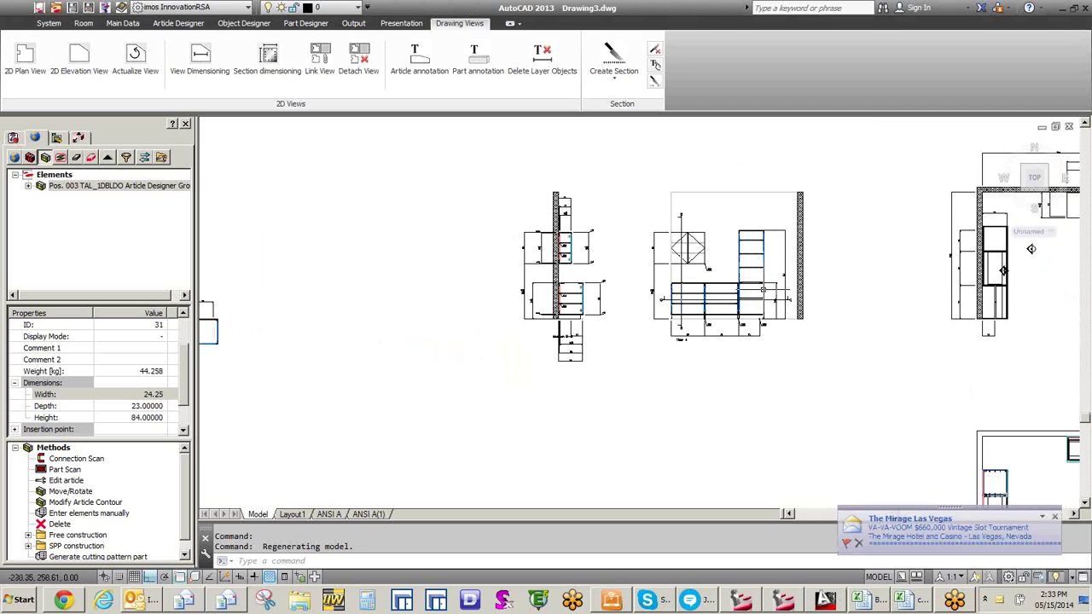
{"action": "scroll", "coordinate": [763, 291], "scroll_direction": "up", "scroll_amount": 4}
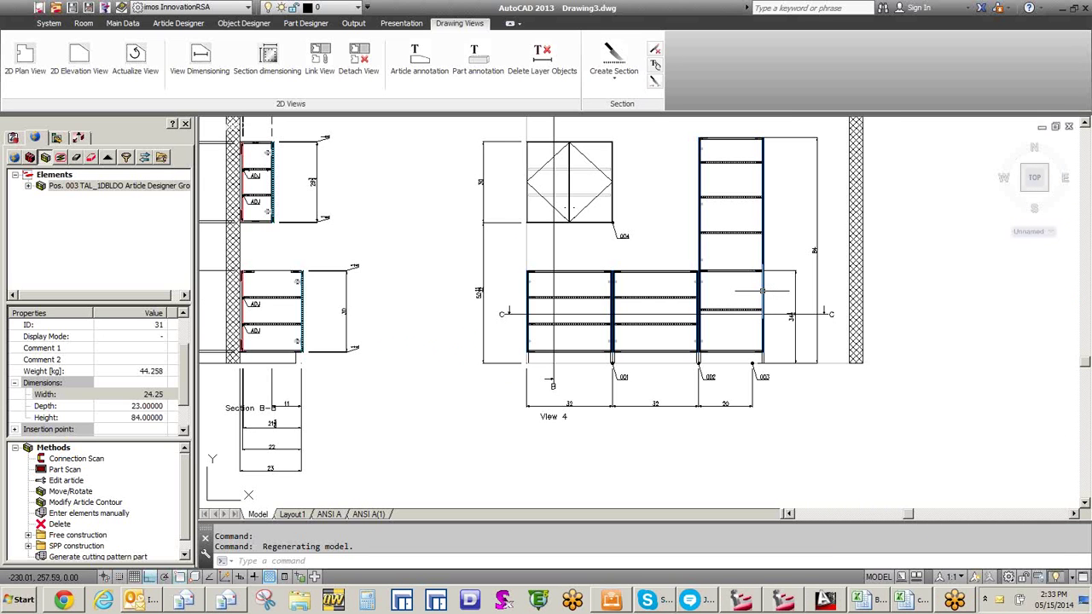
{"action": "scroll", "coordinate": [692, 341], "scroll_direction": "down", "scroll_amount": 6}
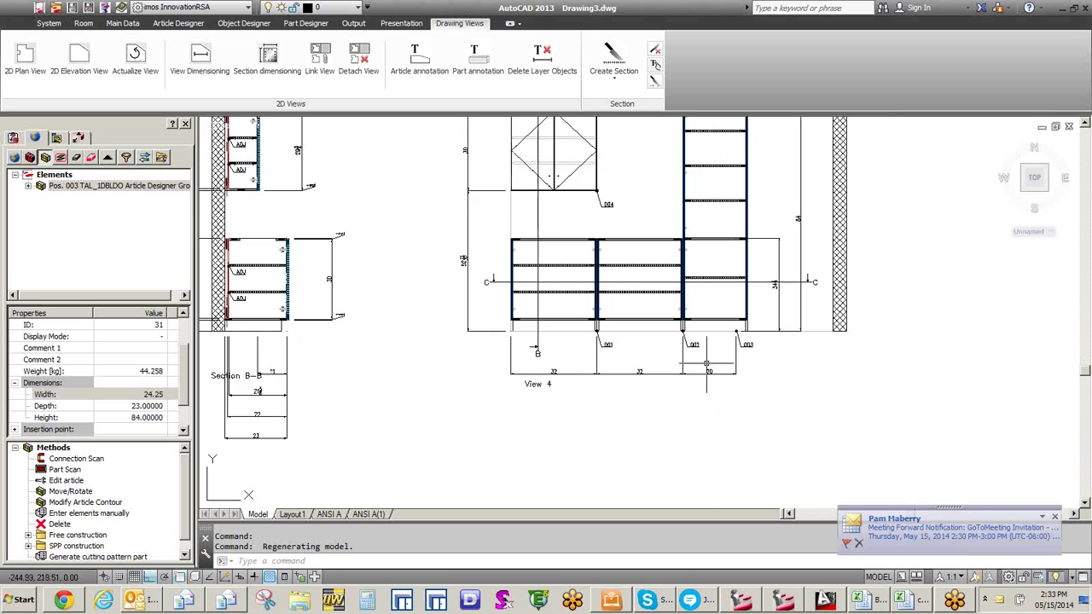
{"action": "scroll", "coordinate": [693, 340], "scroll_direction": "up", "scroll_amount": 6}
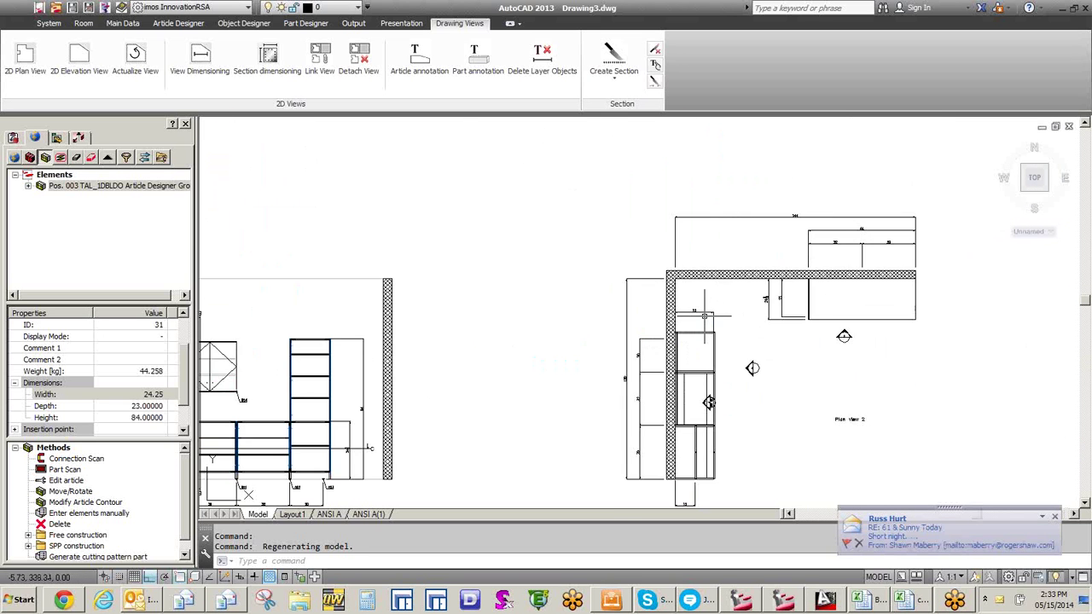
{"action": "scroll", "coordinate": [705, 316], "scroll_direction": "up", "scroll_amount": 4}
{"action": "scroll", "coordinate": [703, 314], "scroll_direction": "down", "scroll_amount": 6}
{"action": "scroll", "coordinate": [720, 282], "scroll_direction": "down", "scroll_amount": 3}
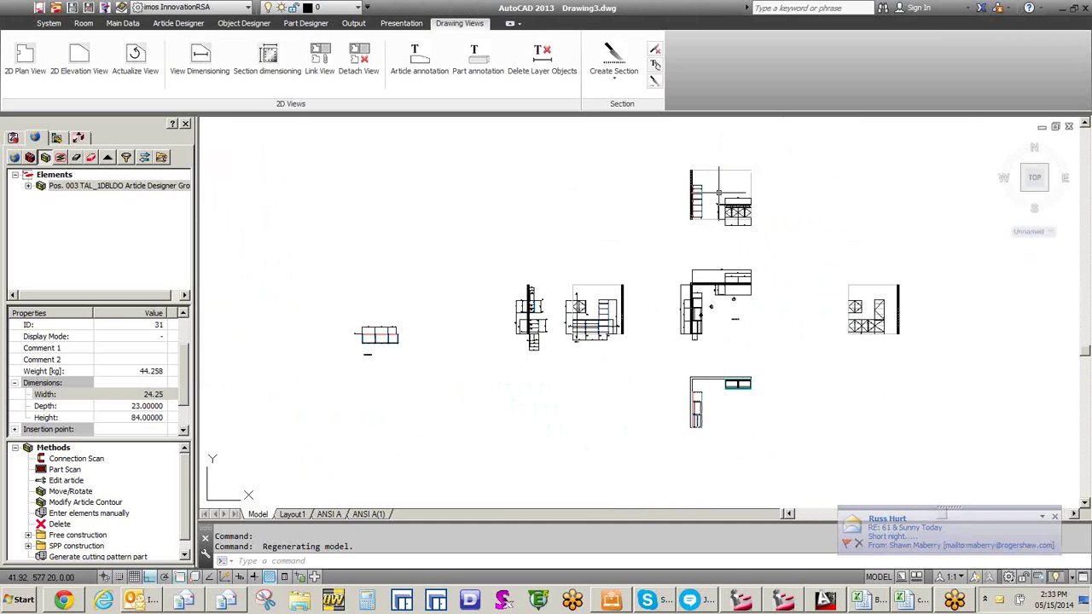
{"action": "scroll", "coordinate": [720, 193], "scroll_direction": "up", "scroll_amount": 3}
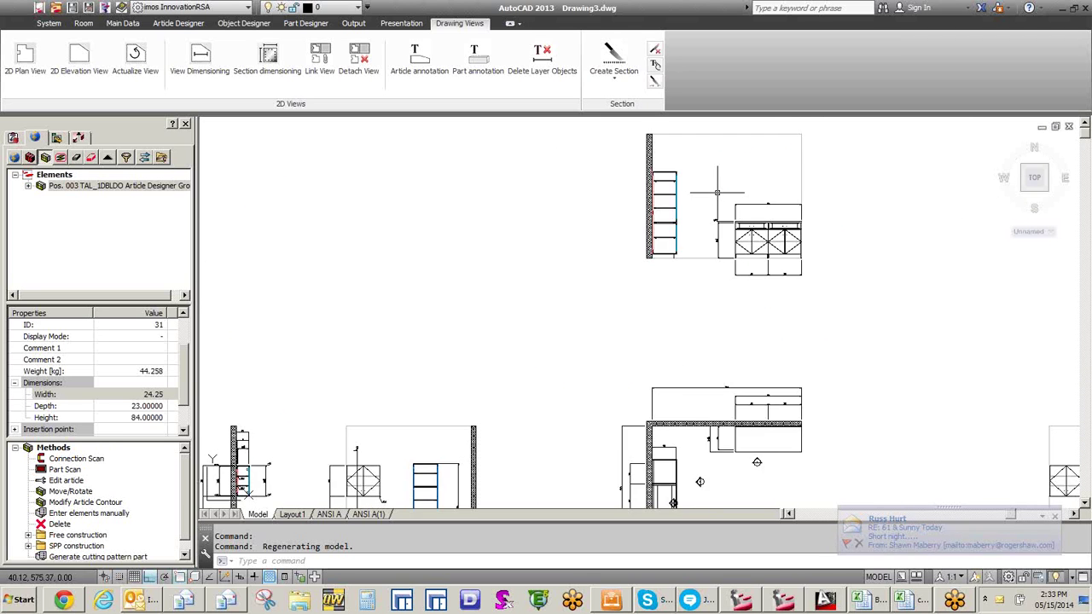
{"action": "scroll", "coordinate": [598, 316], "scroll_direction": "down", "scroll_amount": 3}
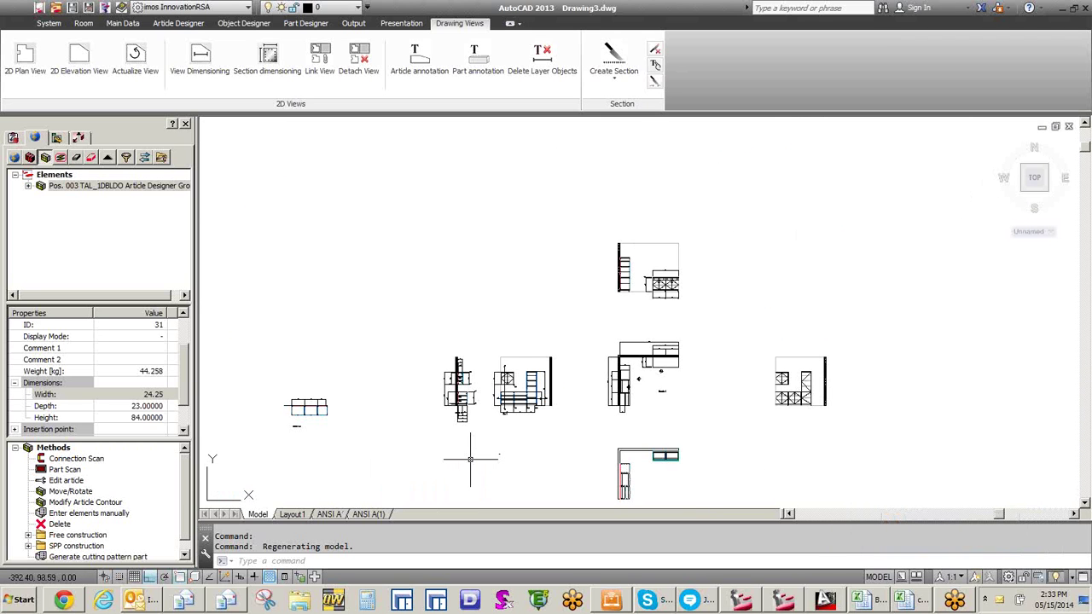
Step: Open the ANSI A(1) layout and examine its plan, elevation and Section B-B viewports for the cabinet change
{"action": "left_click", "coordinate": [368, 514]}
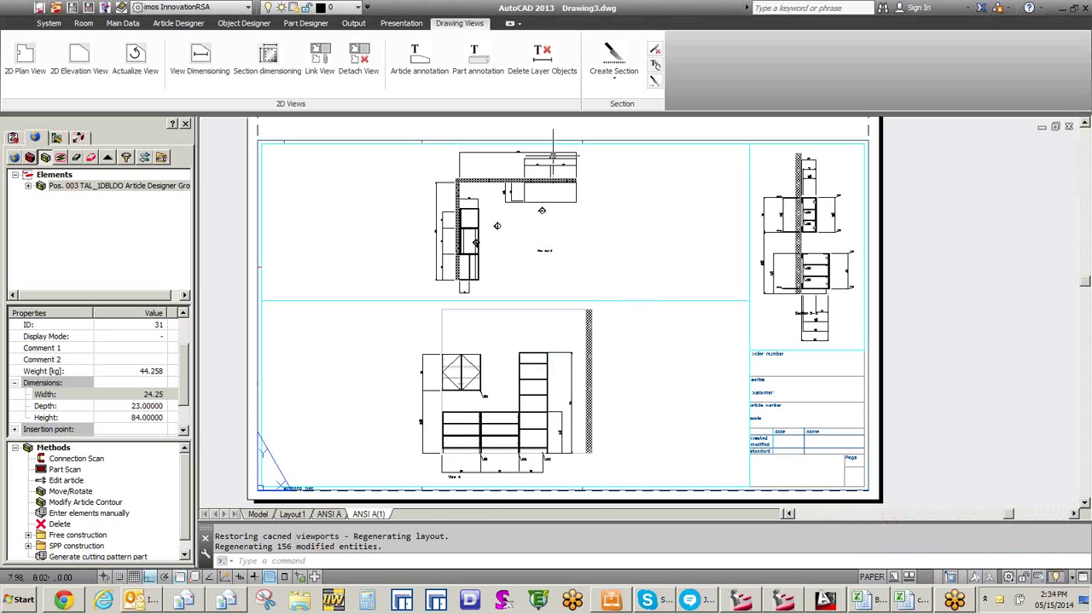
{"action": "scroll", "coordinate": [553, 156], "scroll_direction": "up", "scroll_amount": 2}
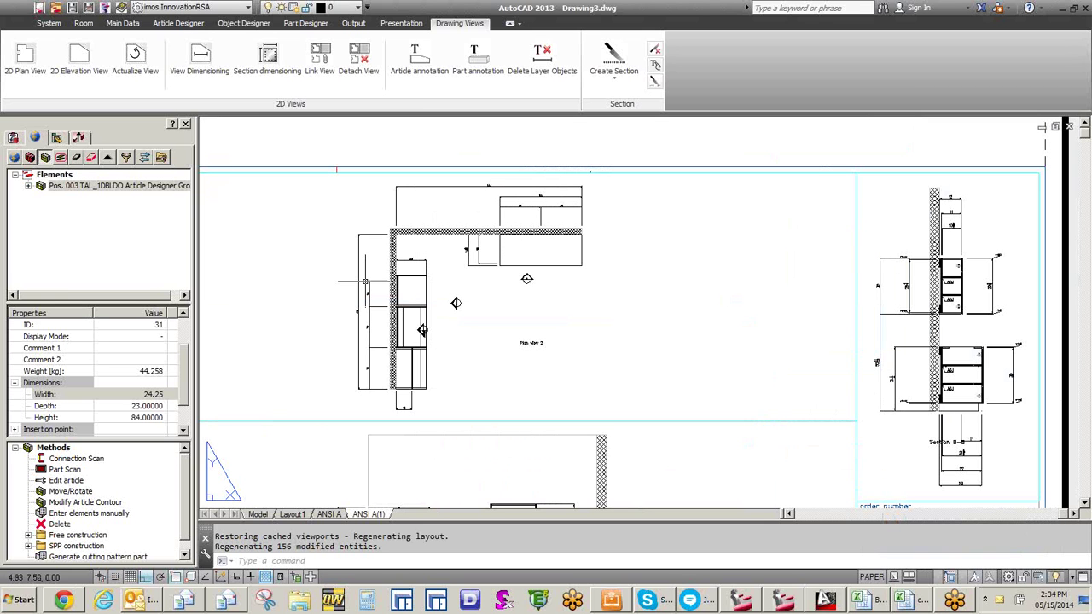
{"action": "scroll", "coordinate": [366, 282], "scroll_direction": "up", "scroll_amount": 4}
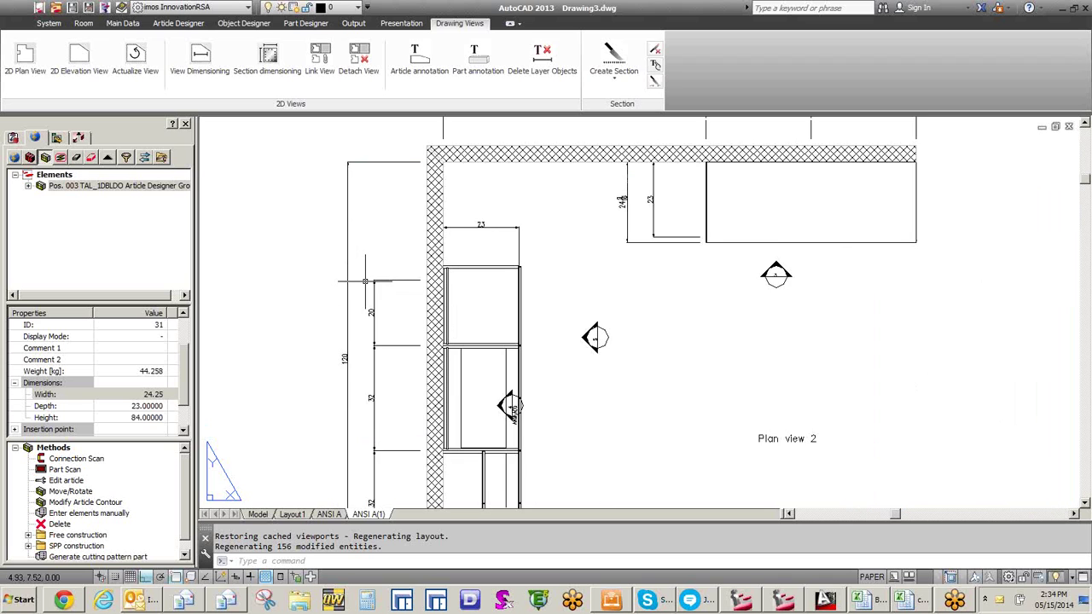
{"action": "scroll", "coordinate": [457, 288], "scroll_direction": "down", "scroll_amount": 5}
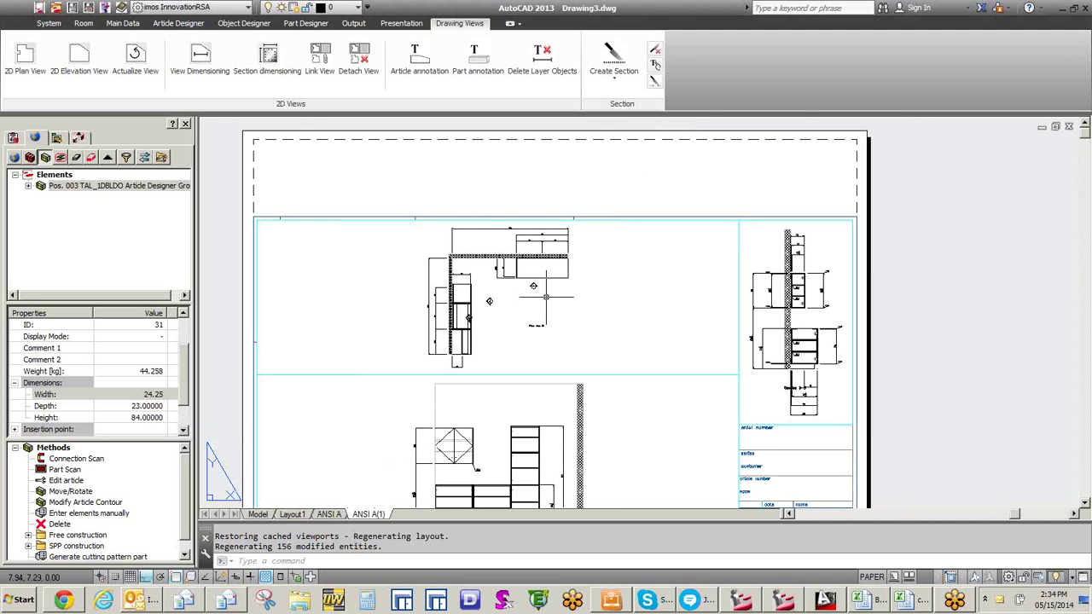
{"action": "scroll", "coordinate": [546, 297], "scroll_direction": "down", "scroll_amount": 4}
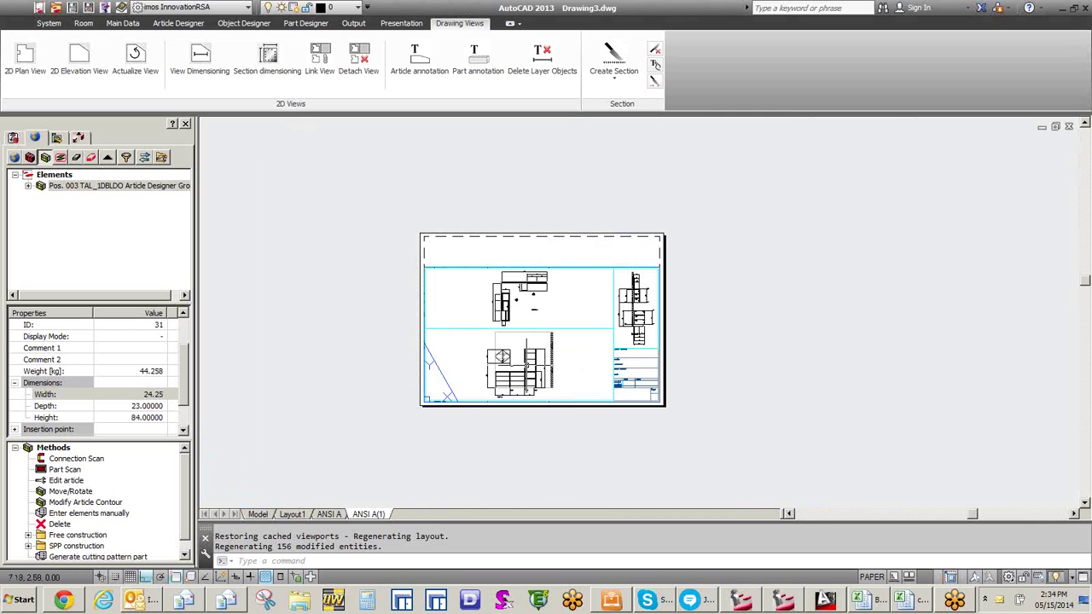
{"action": "scroll", "coordinate": [530, 372], "scroll_direction": "up", "scroll_amount": 4}
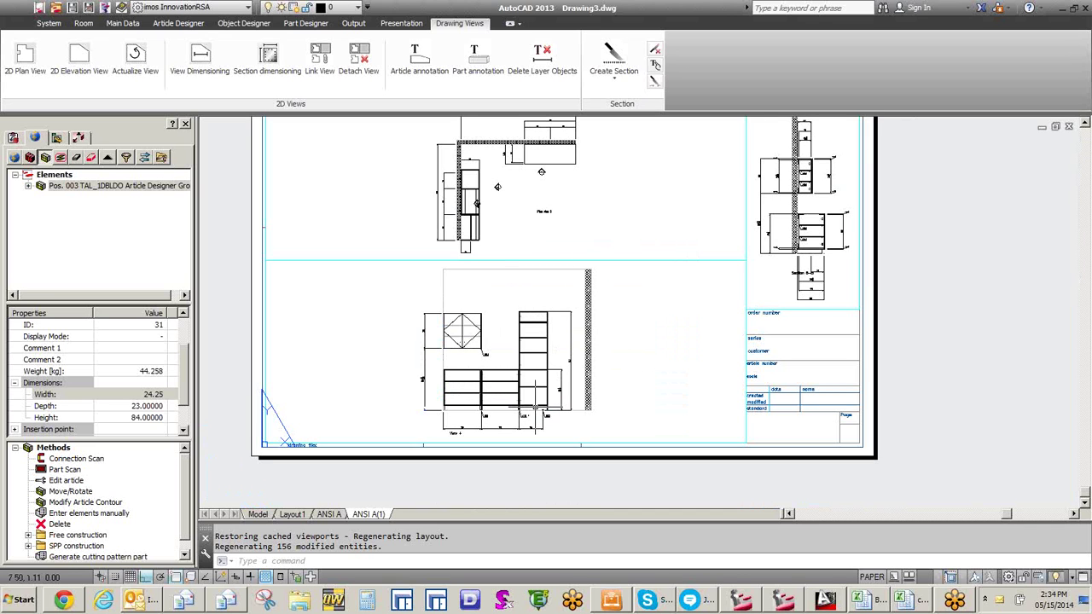
{"action": "scroll", "coordinate": [531, 388], "scroll_direction": "down", "scroll_amount": 4}
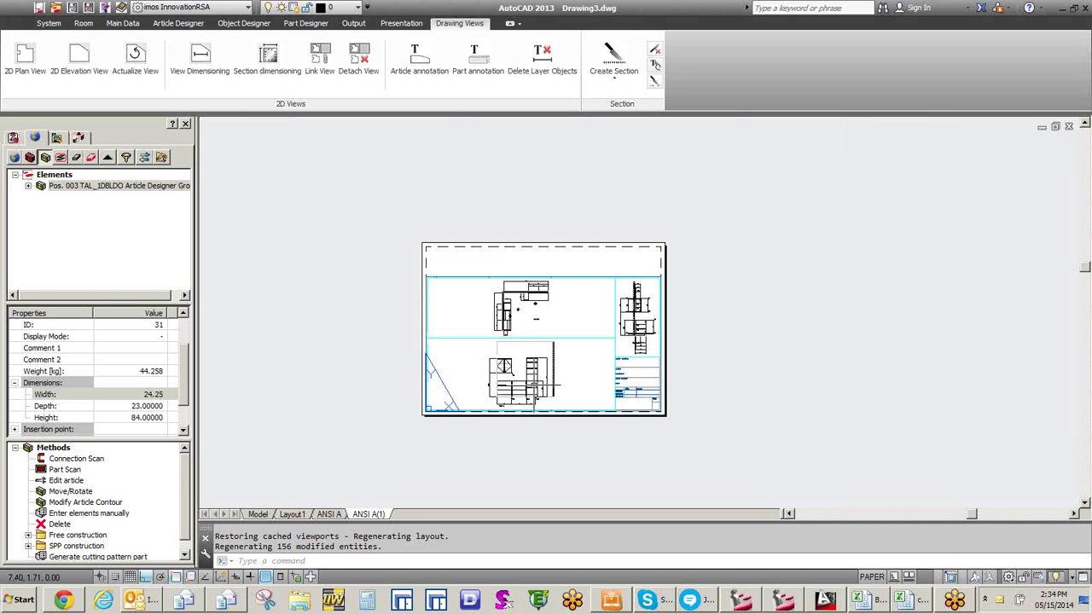
{"action": "scroll", "coordinate": [535, 388], "scroll_direction": "up", "scroll_amount": 4}
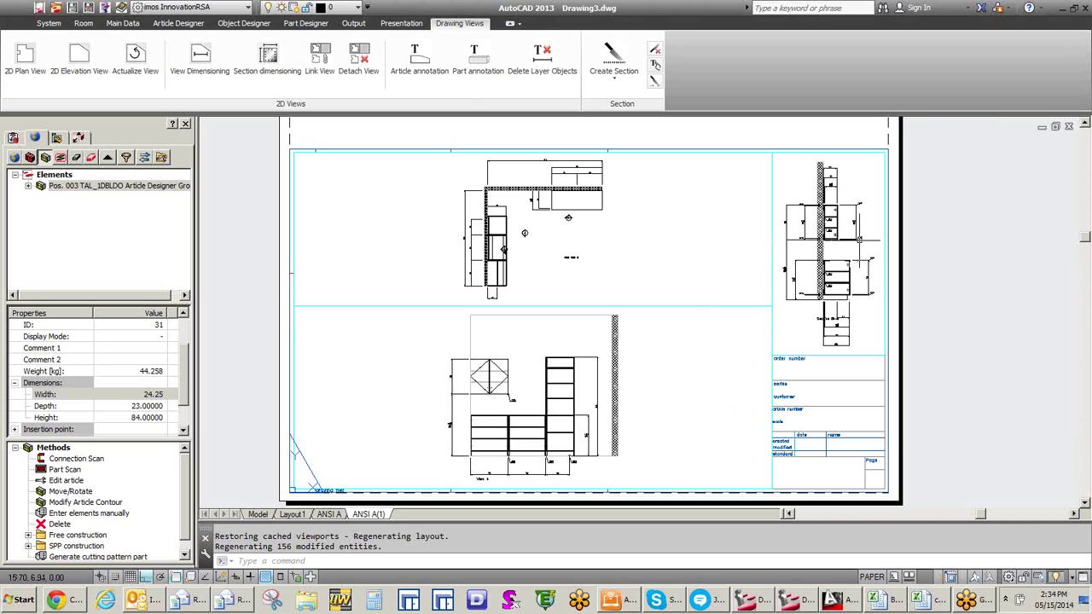
{"action": "scroll", "coordinate": [792, 276], "scroll_direction": "up", "scroll_amount": 3}
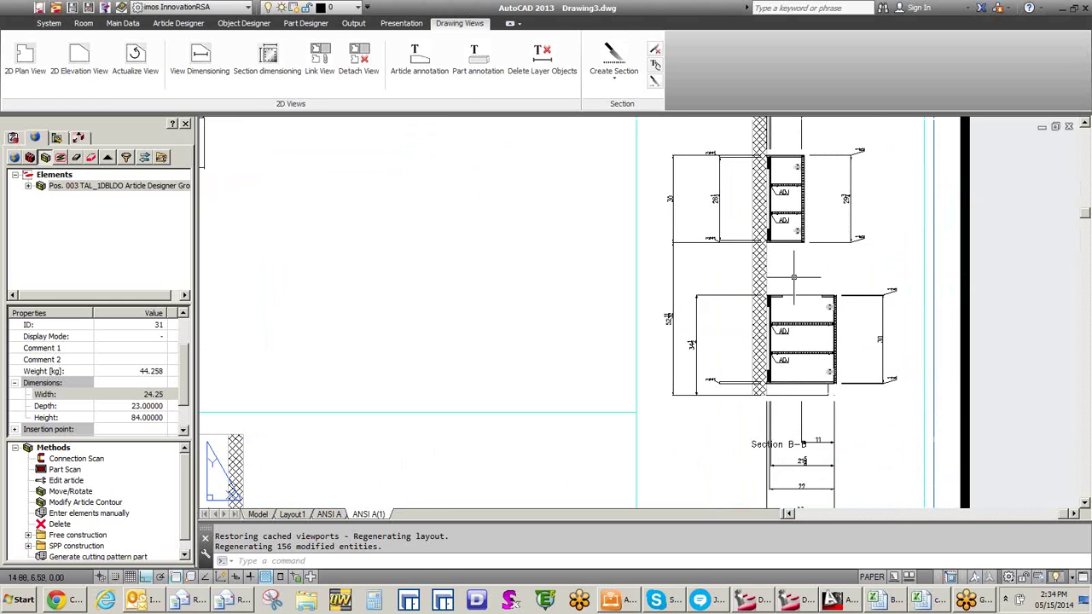
{"action": "scroll", "coordinate": [794, 277], "scroll_direction": "down", "scroll_amount": 2}
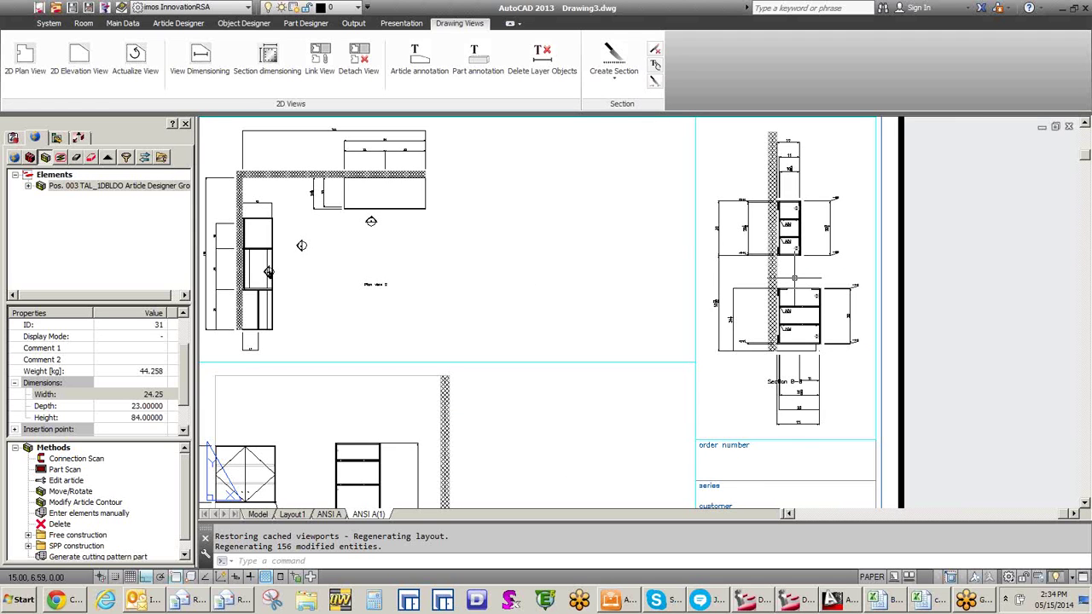
{"action": "scroll", "coordinate": [793, 278], "scroll_direction": "down", "scroll_amount": 2}
Step: Return to model space and examine the section B line and its direction arrow above the wall cabinet in View 4
{"action": "left_click", "coordinate": [257, 515]}
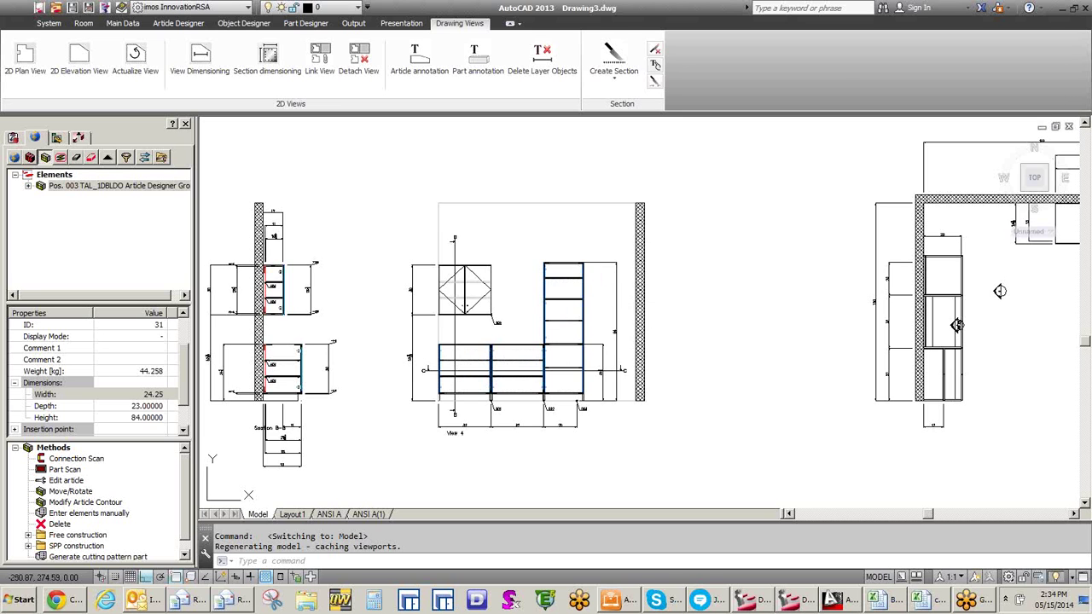
{"action": "scroll", "coordinate": [646, 301], "scroll_direction": "down", "scroll_amount": 2}
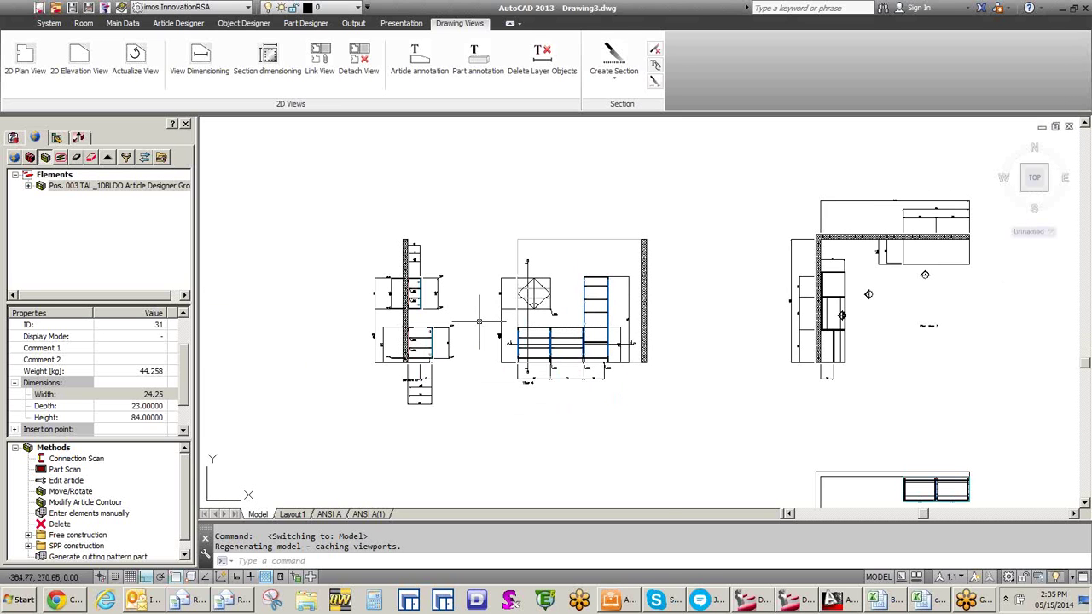
{"action": "scroll", "coordinate": [527, 265], "scroll_direction": "up", "scroll_amount": 4}
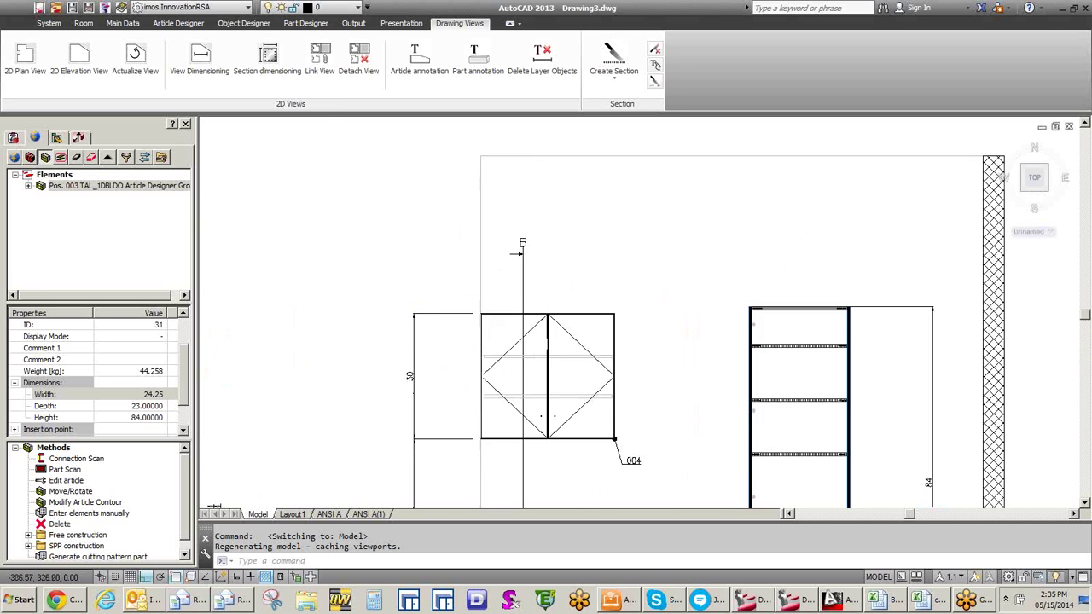
{"action": "scroll", "coordinate": [522, 255], "scroll_direction": "up", "scroll_amount": 2}
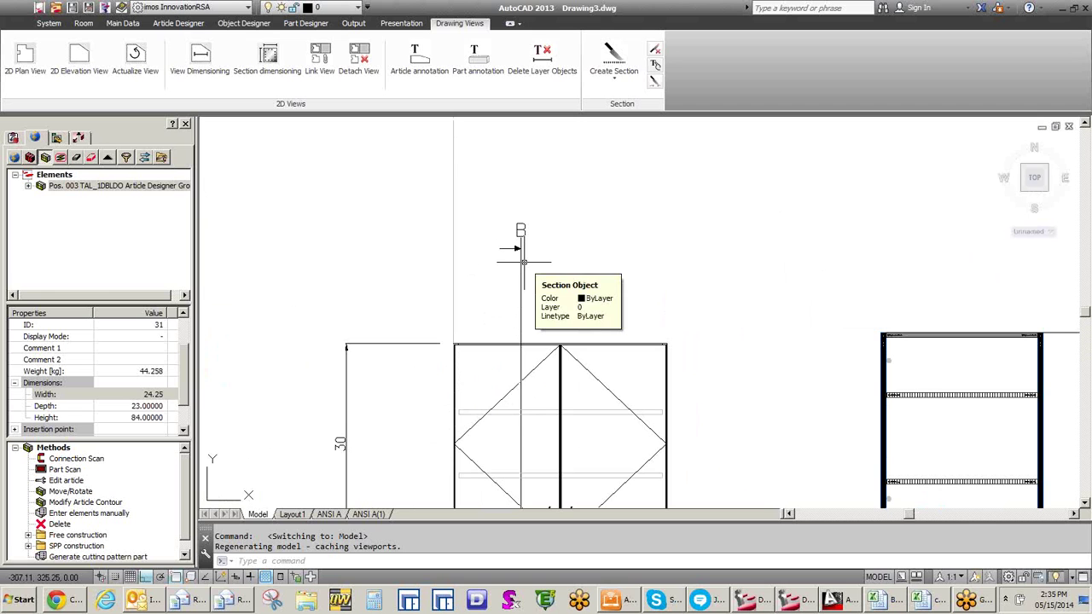
{"action": "scroll", "coordinate": [517, 249], "scroll_direction": "up", "scroll_amount": 2}
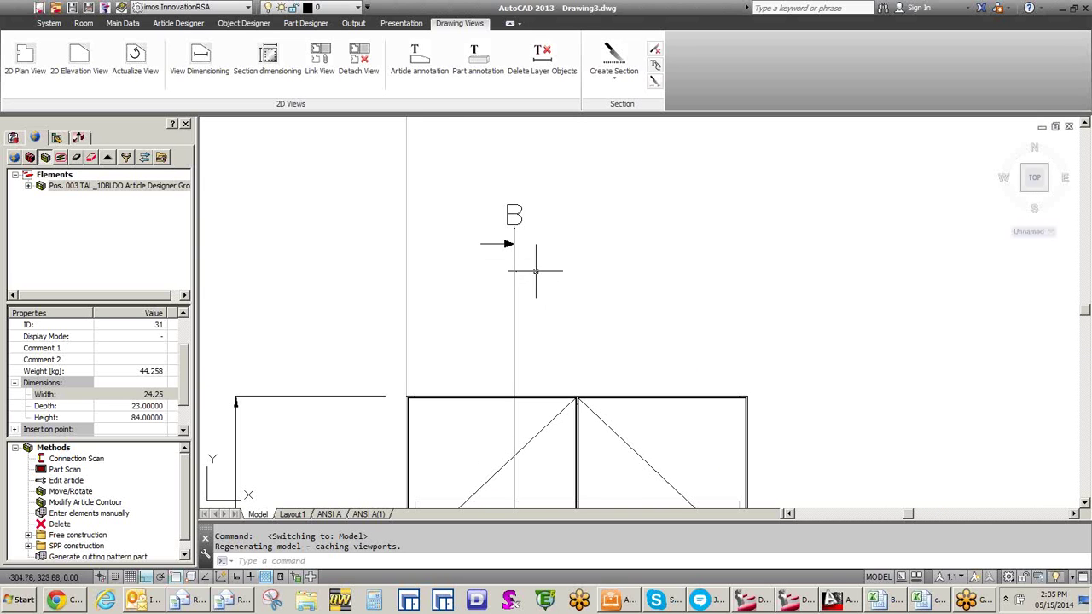
{"action": "scroll", "coordinate": [531, 265], "scroll_direction": "down", "scroll_amount": 3}
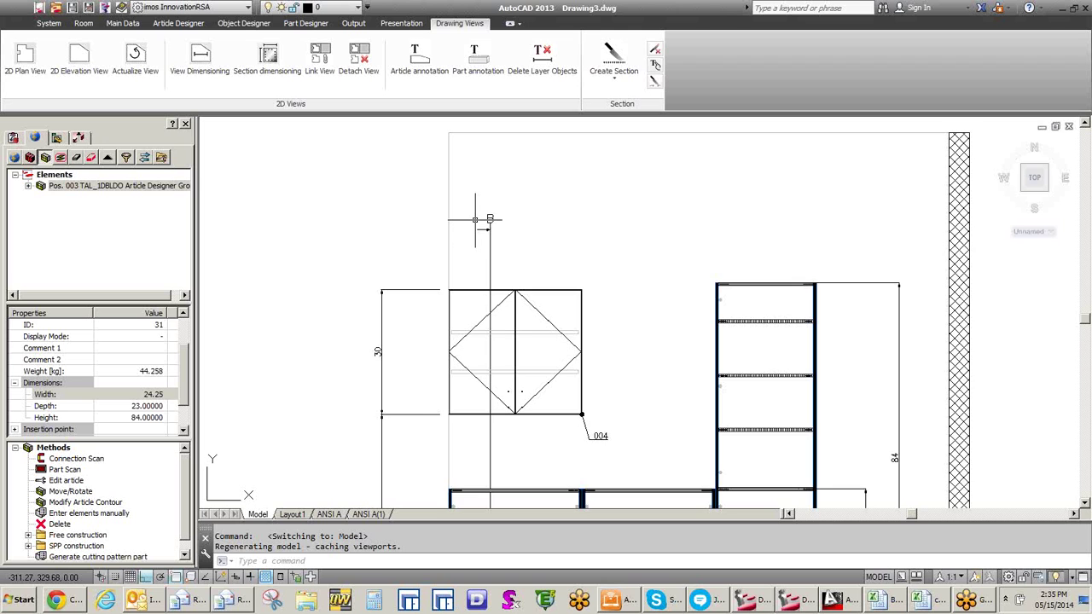
{"action": "scroll", "coordinate": [475, 219], "scroll_direction": "down", "scroll_amount": 4}
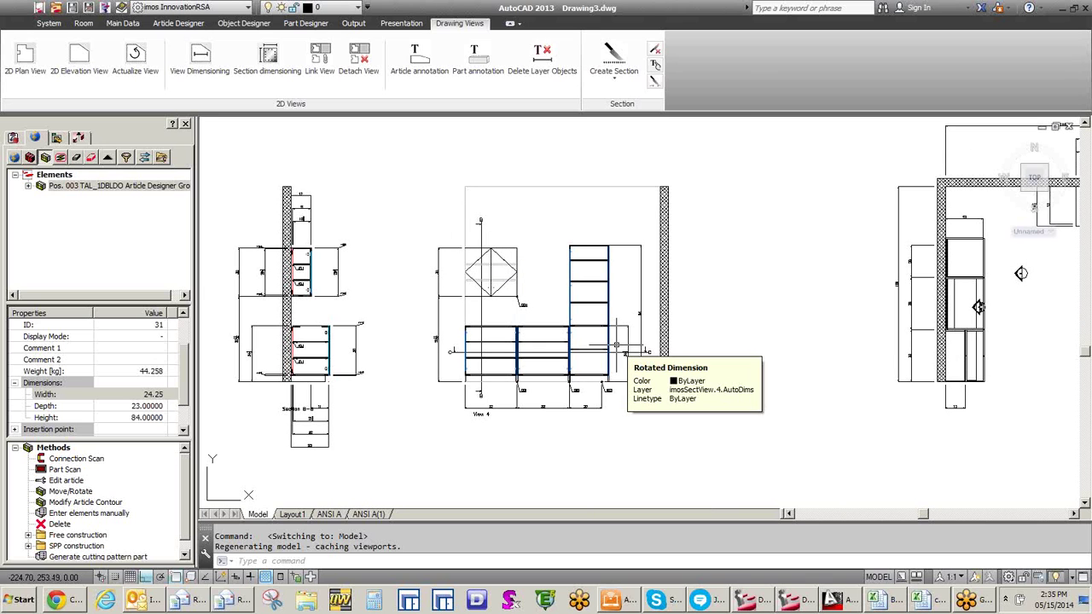
Step: Define a vertical section line through the middle base cabinet in View 4, picking the upper side to its right
{"action": "left_click", "coordinate": [622, 67]}
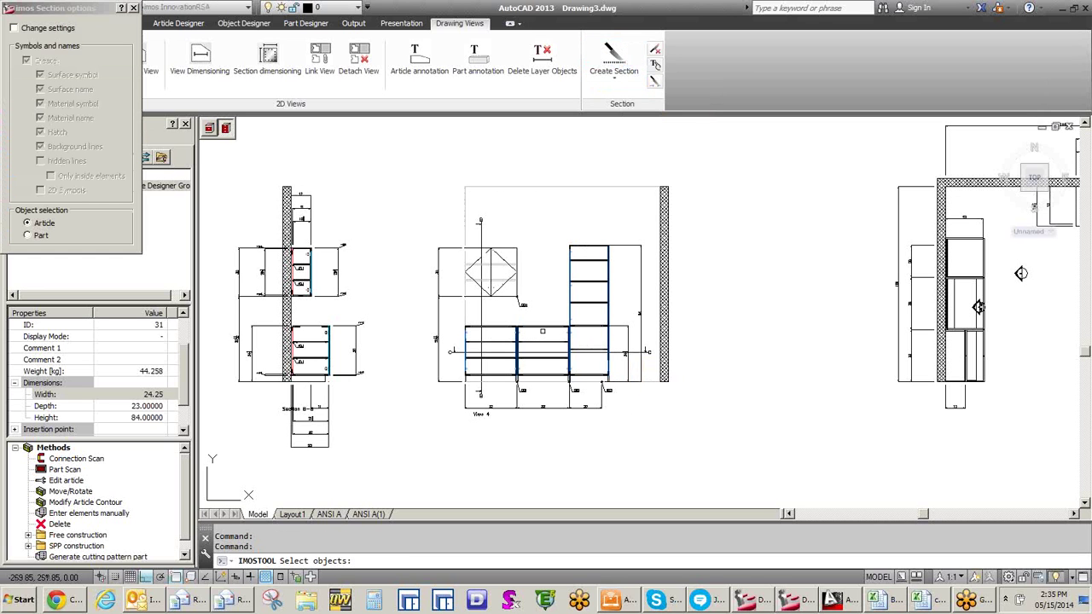
{"action": "left_click", "coordinate": [543, 328]}
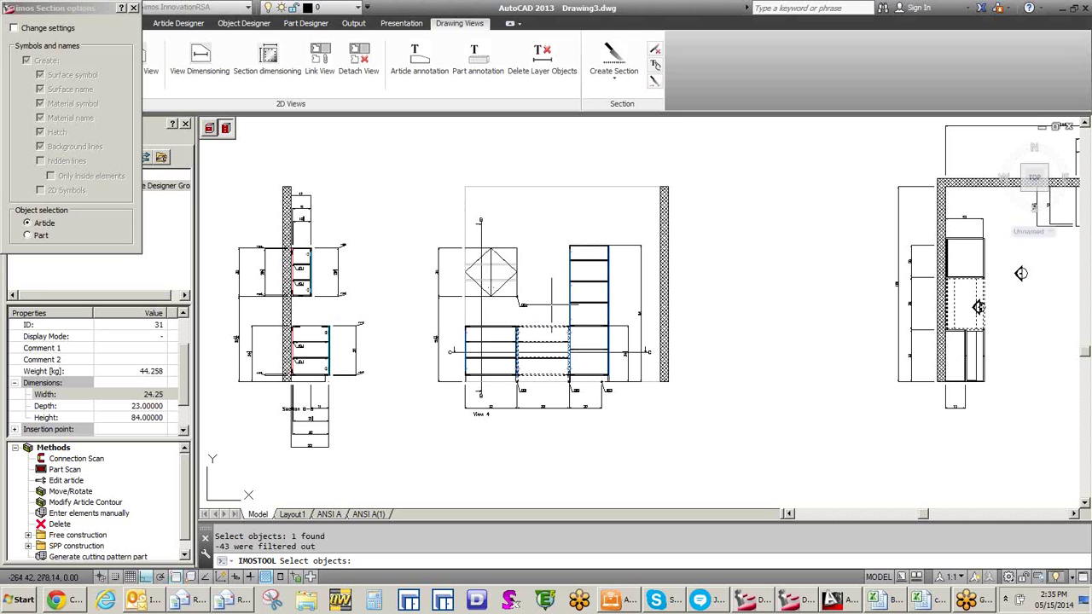
{"action": "key", "text": "Return"}
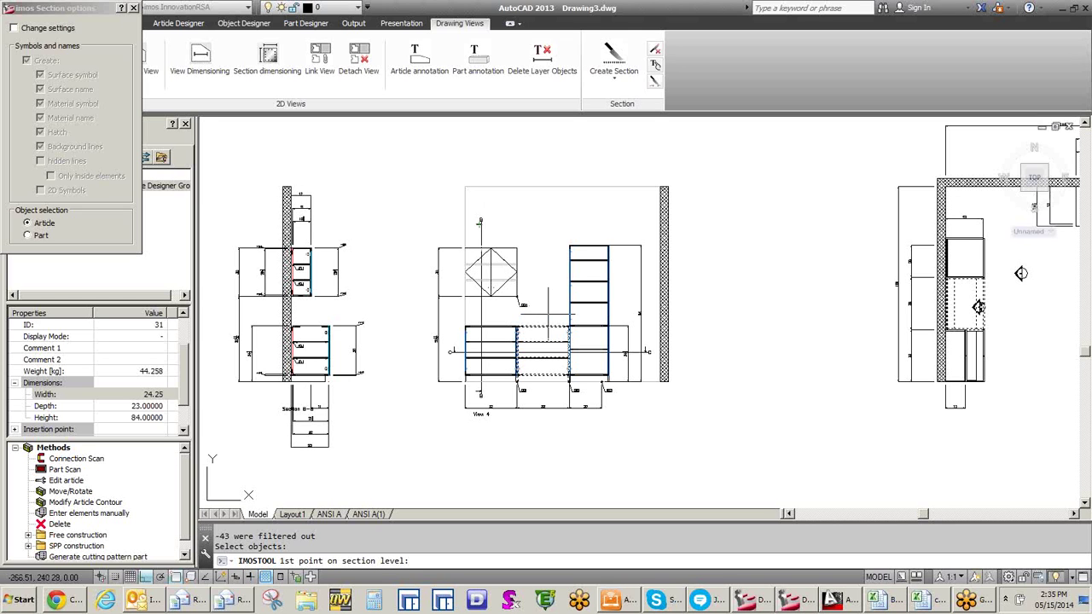
{"action": "left_click", "coordinate": [547, 314]}
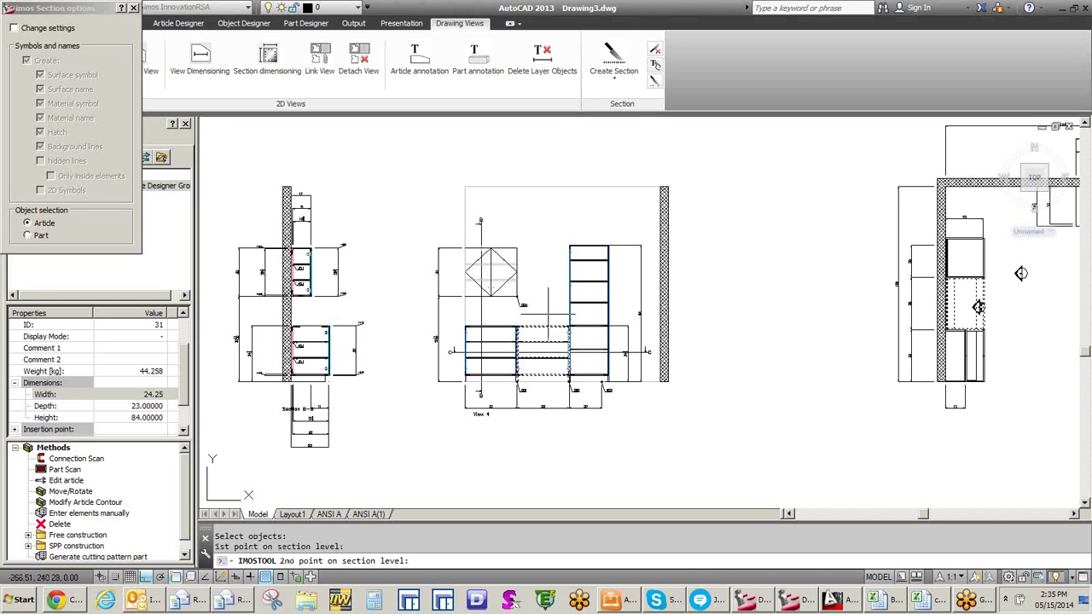
{"action": "left_click", "coordinate": [547, 382]}
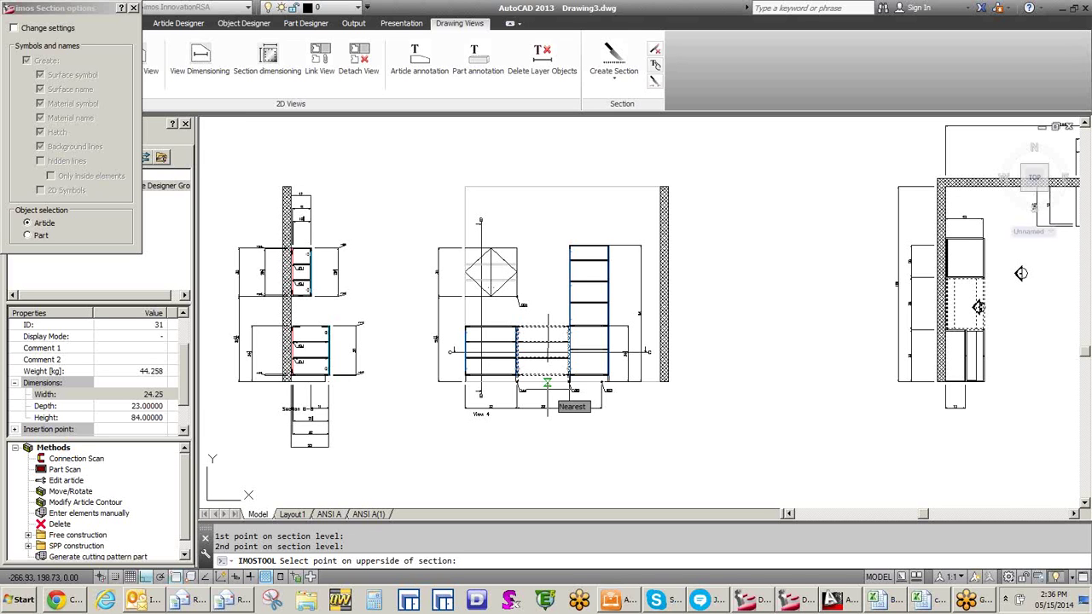
{"action": "left_click", "coordinate": [731, 340]}
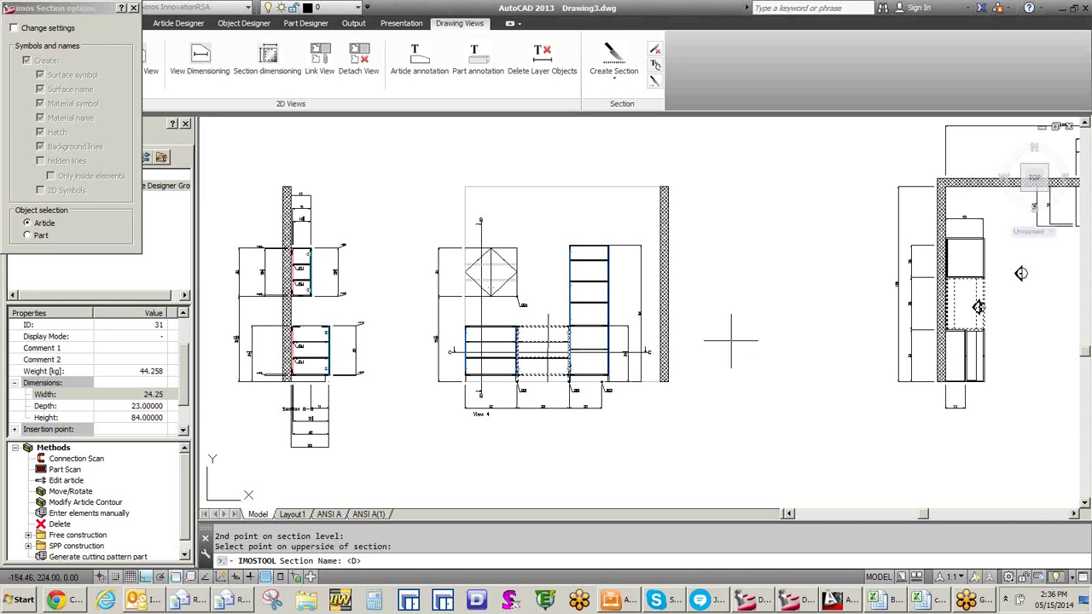
Step: Name the base cabinet section D and place it with its label between View 4 and the plan view
{"action": "key", "text": "Return"}
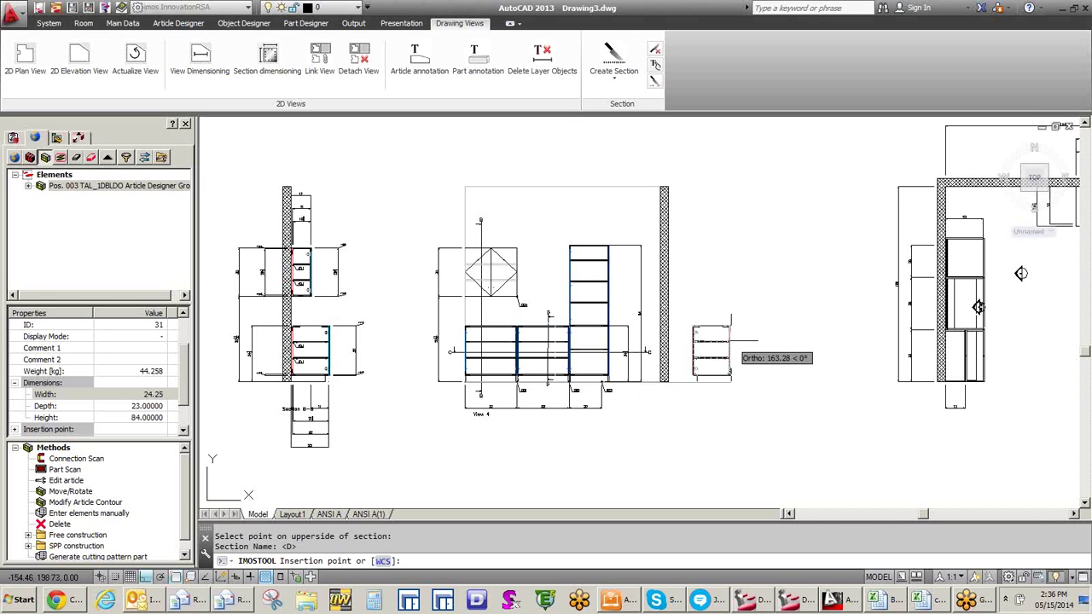
{"action": "left_click", "coordinate": [758, 341]}
{"action": "left_click", "coordinate": [803, 341]}
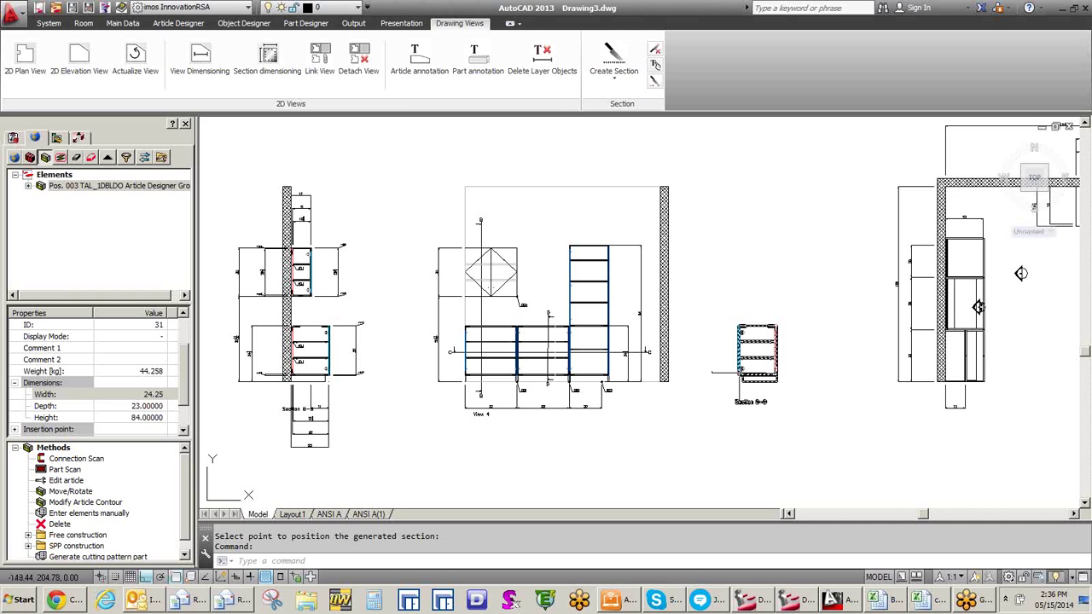
{"action": "scroll", "coordinate": [739, 367], "scroll_direction": "up", "scroll_amount": 4}
{"action": "scroll", "coordinate": [715, 379], "scroll_direction": "down", "scroll_amount": 2}
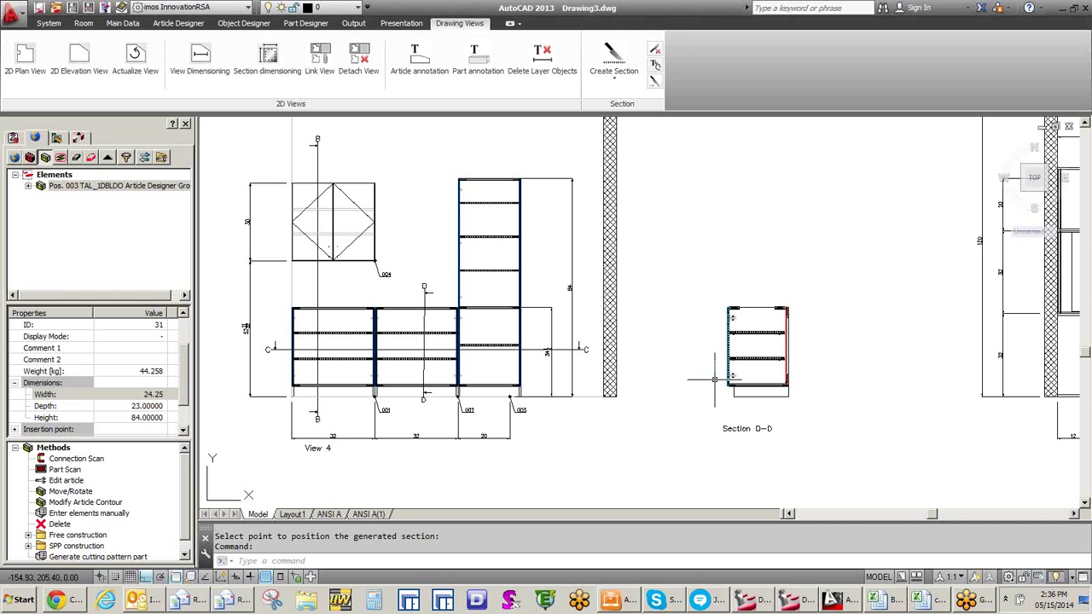
{"action": "scroll", "coordinate": [715, 379], "scroll_direction": "down", "scroll_amount": 2}
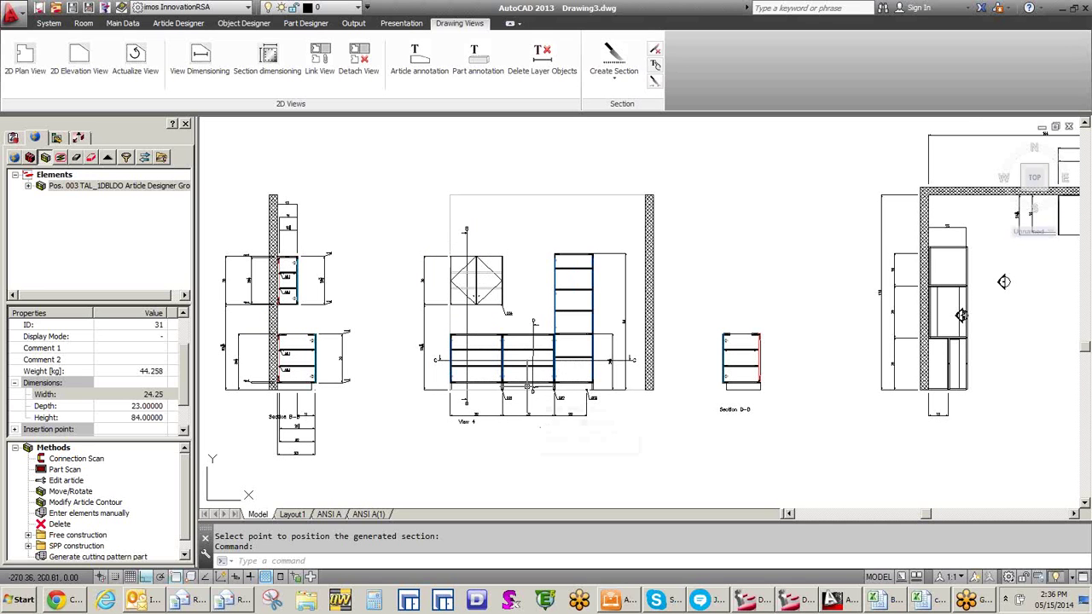
Step: Define a vertical section line through the full height of the tall cabinet in View 4, picking the upper side to its left
{"action": "left_click", "coordinate": [614, 59]}
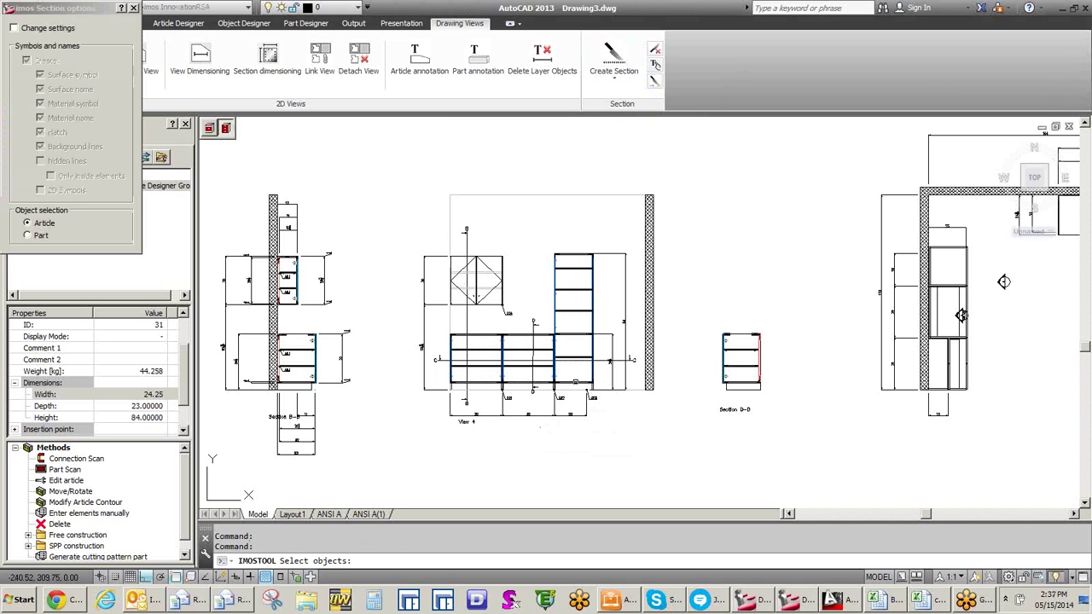
{"action": "left_click", "coordinate": [542, 426]}
{"action": "key", "text": "Return"}
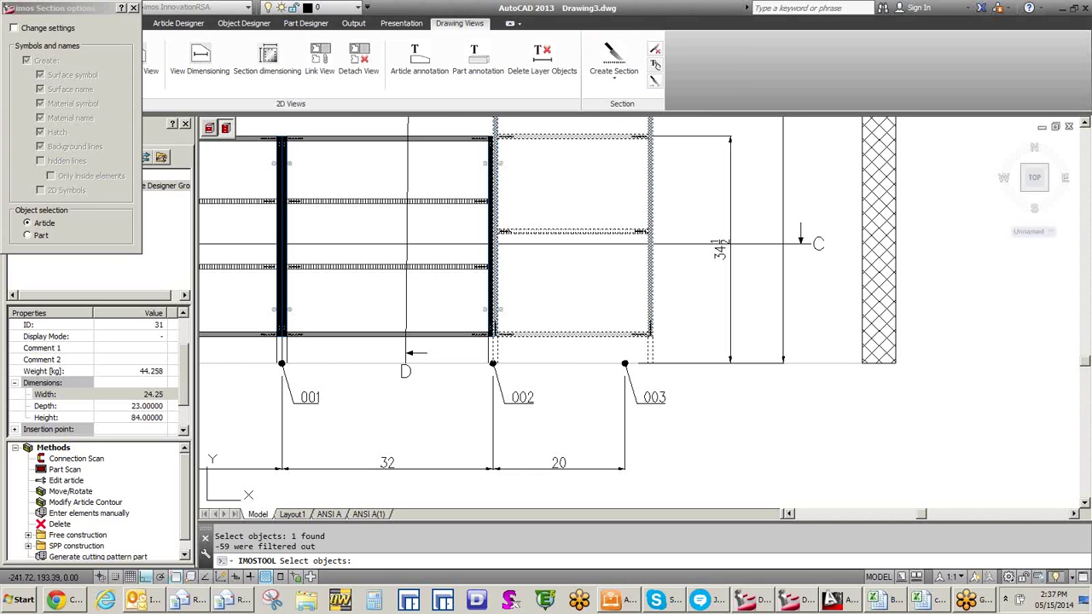
{"action": "left_click", "coordinate": [572, 374]}
{"action": "scroll", "coordinate": [571, 232], "scroll_direction": "down", "scroll_amount": 4}
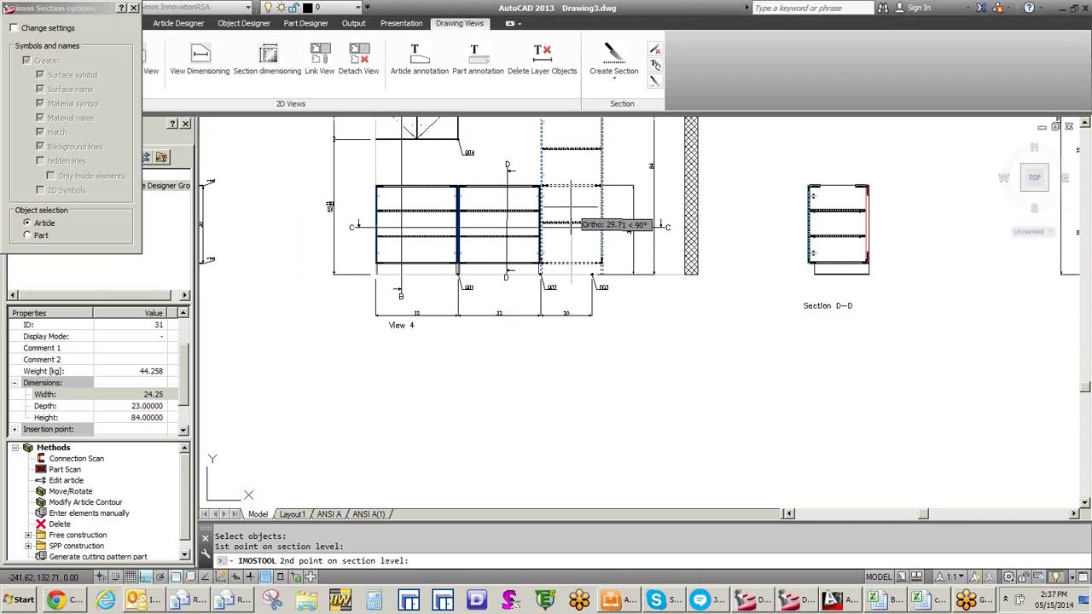
{"action": "middle_click_drag", "start_coordinate": [572, 223], "coordinate": [579, 376]}
{"action": "left_click", "coordinate": [578, 181]}
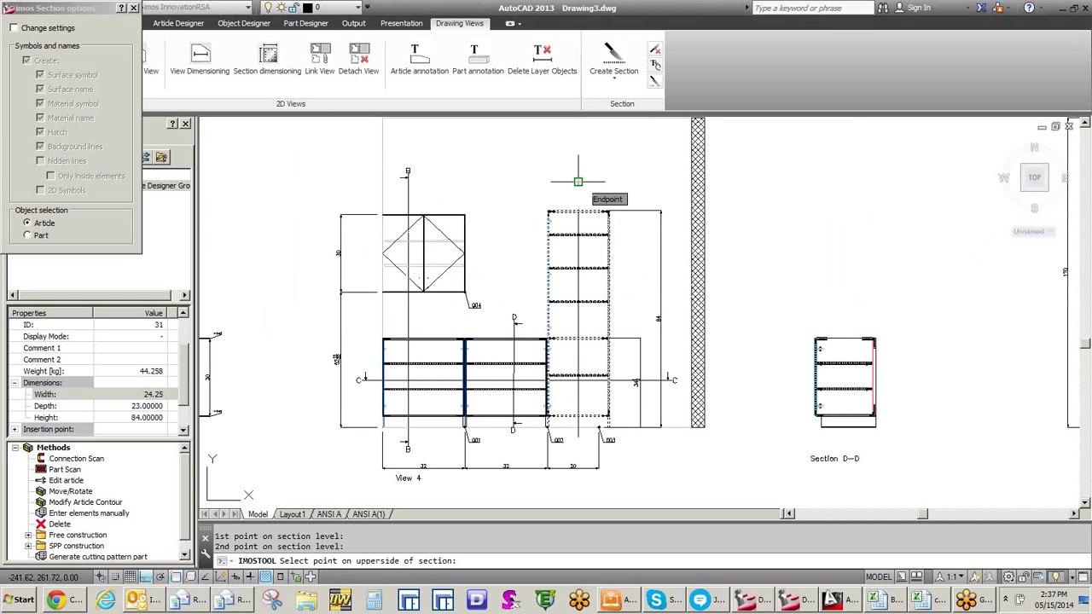
{"action": "left_click", "coordinate": [497, 271]}
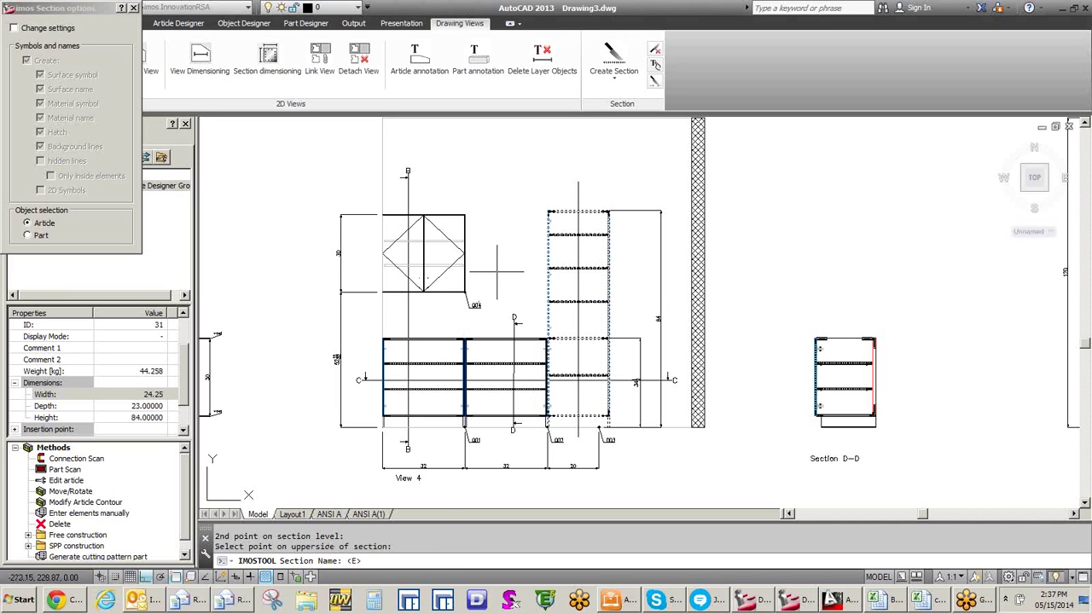
Step: Name the tall cabinet section E and place it with its label between Section D-D and the plan view
{"action": "key", "text": "Return"}
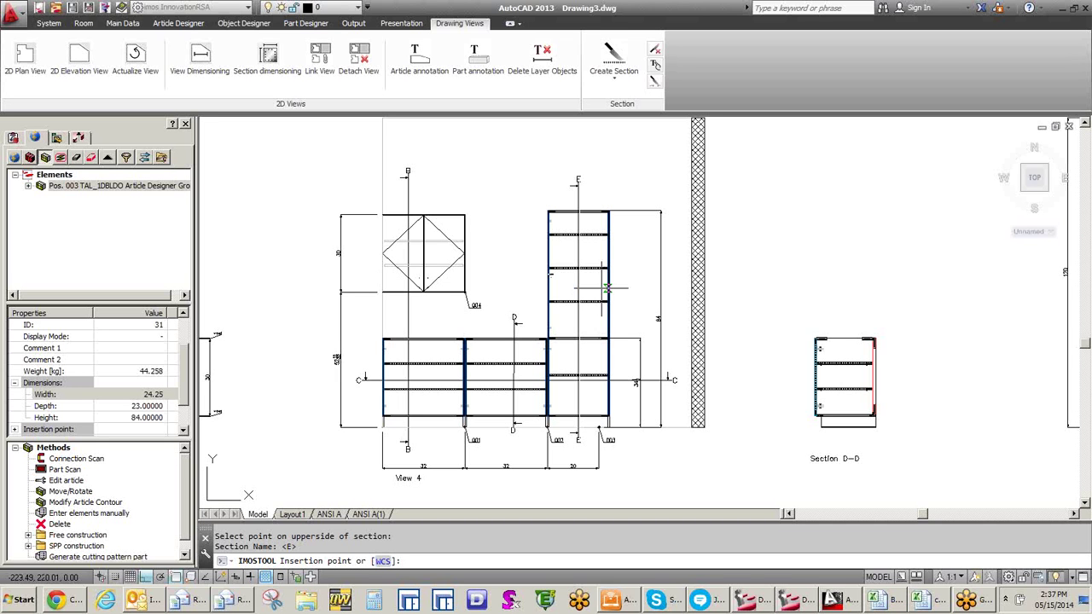
{"action": "left_click", "coordinate": [934, 309]}
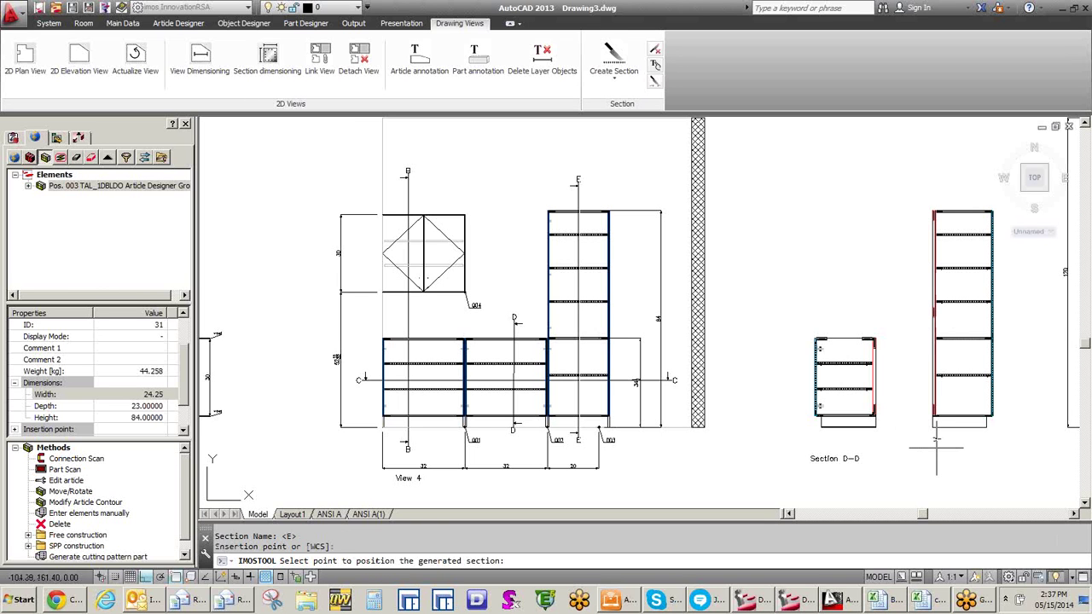
{"action": "left_click", "coordinate": [937, 446]}
Step: Update Section E-E to include the wall by adding it to the section's articles
{"action": "left_click", "coordinate": [614, 77]}
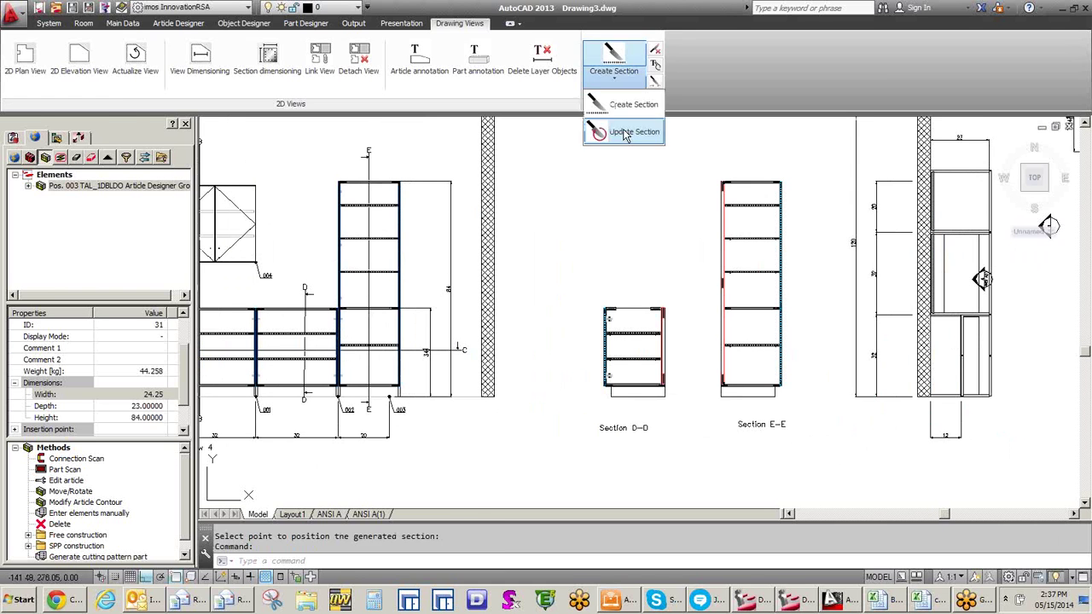
{"action": "left_click", "coordinate": [603, 145]}
{"action": "left_click", "coordinate": [731, 309]}
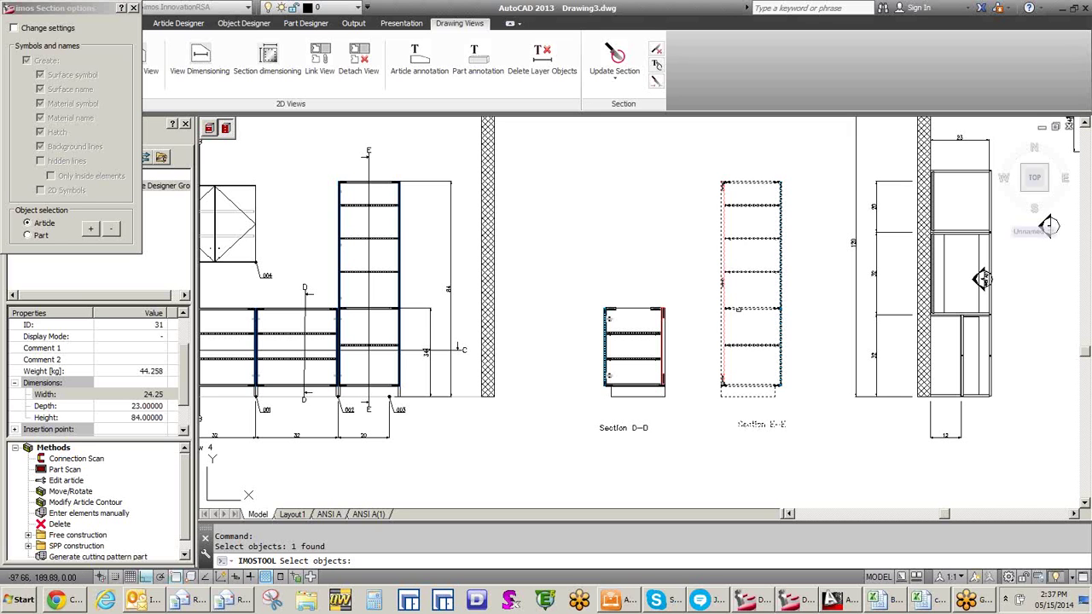
{"action": "left_click", "coordinate": [90, 229]}
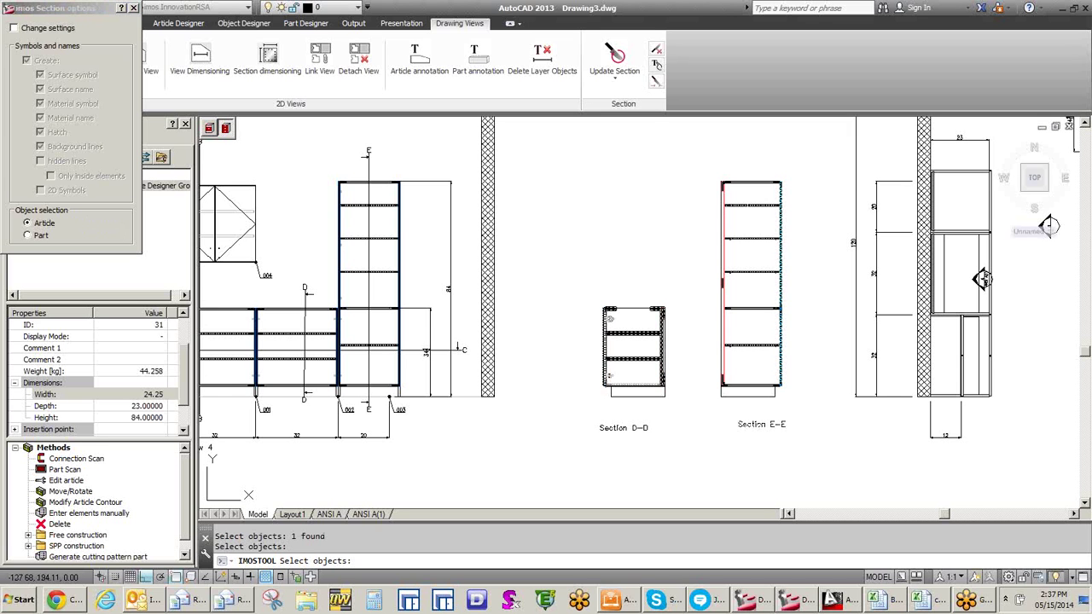
{"action": "scroll", "coordinate": [758, 302], "scroll_direction": "down", "scroll_amount": 5}
{"action": "left_click", "coordinate": [722, 427]}
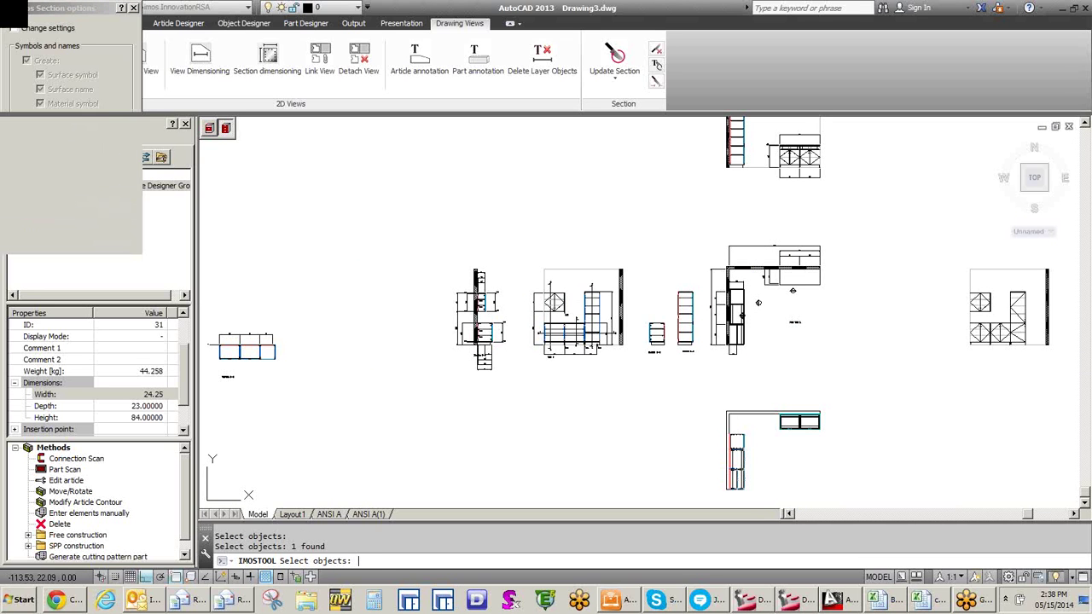
{"action": "key", "text": "Return"}
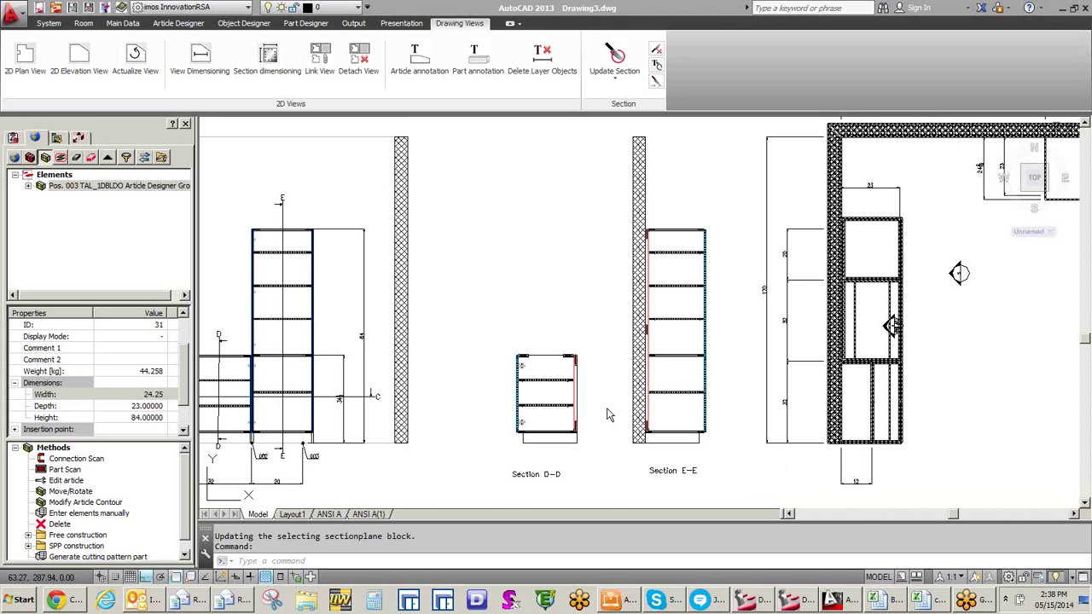
Step: Define a horizontal section line through the drawers of both base cabinets in the elevation above the plan, picking the upper side above it
{"action": "scroll", "coordinate": [608, 415], "scroll_direction": "down", "scroll_amount": 3}
{"action": "scroll", "coordinate": [731, 214], "scroll_direction": "up", "scroll_amount": 3}
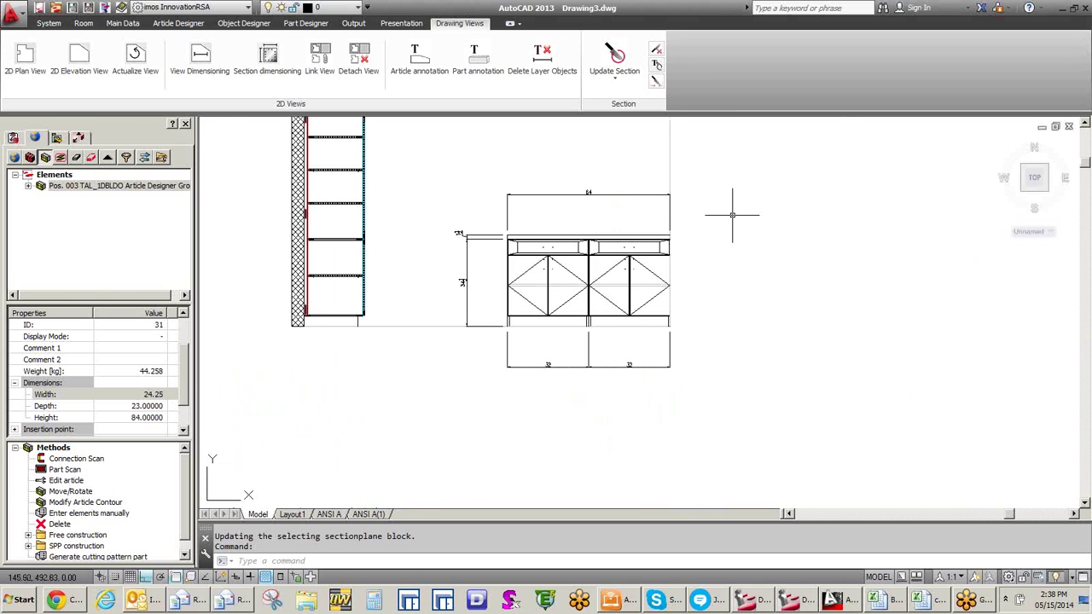
{"action": "left_click", "coordinate": [615, 61]}
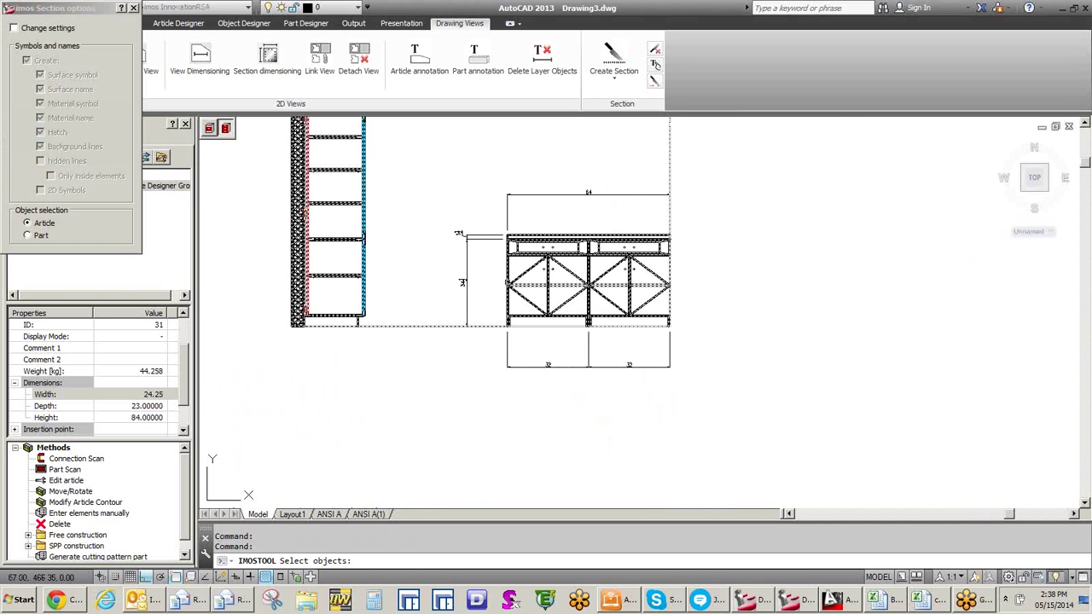
{"action": "left_click", "coordinate": [557, 287]}
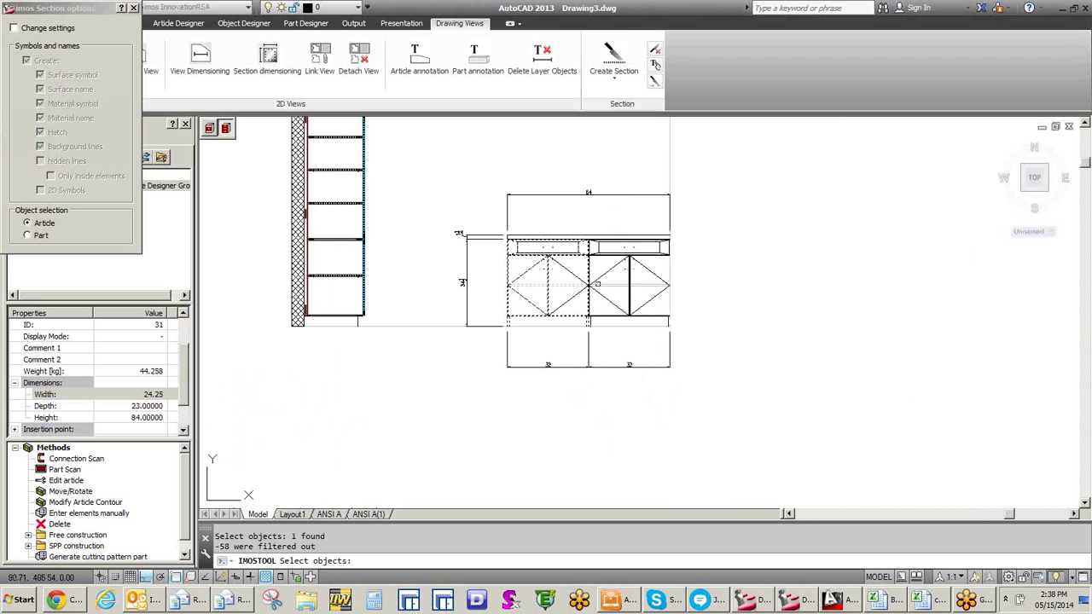
{"action": "key", "text": "Return"}
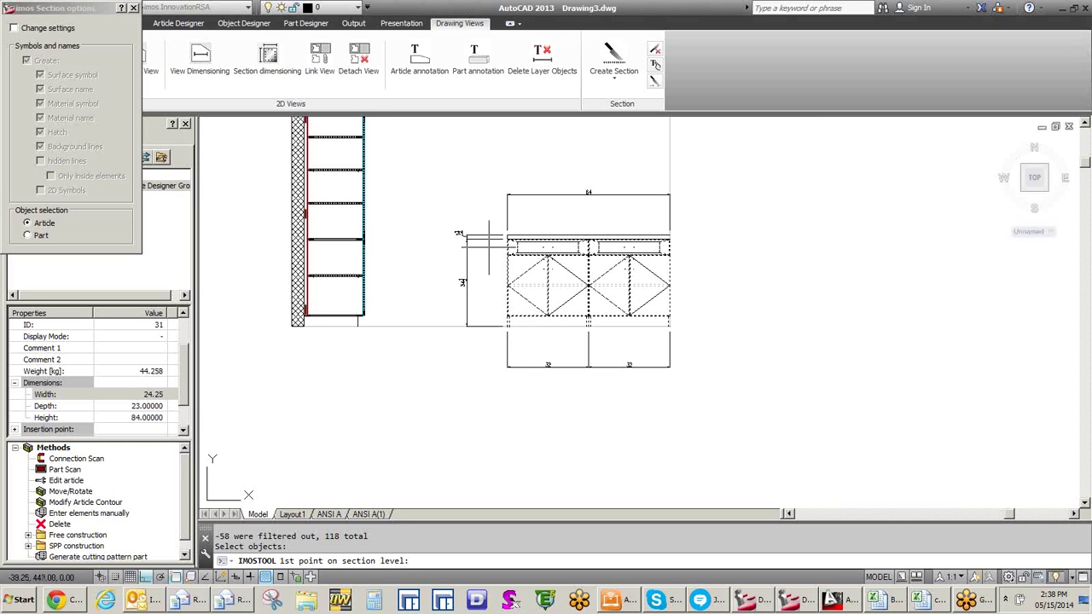
{"action": "left_click", "coordinate": [489, 245]}
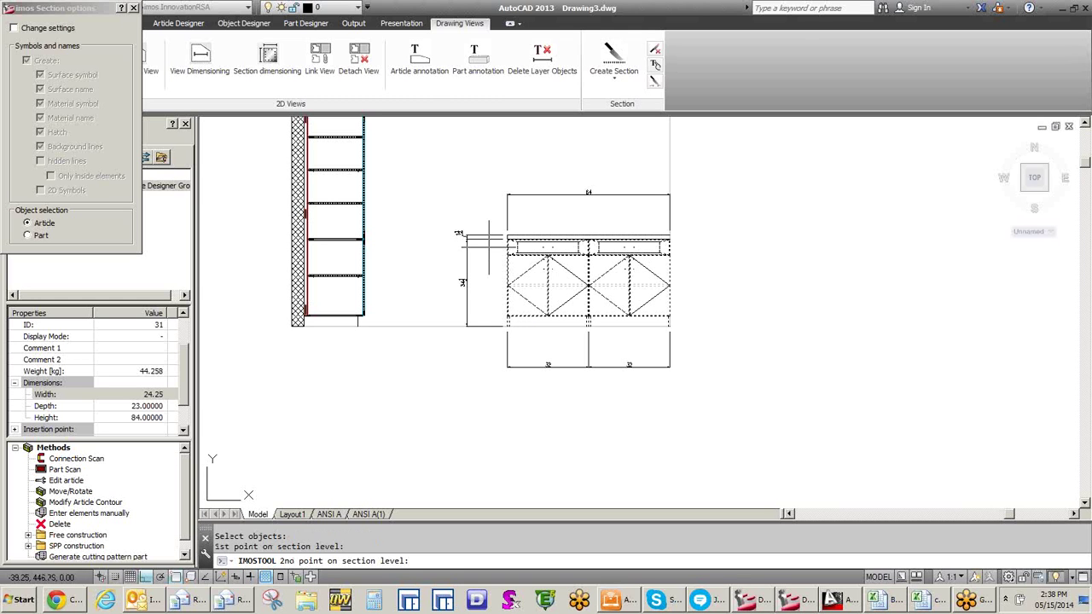
{"action": "left_click", "coordinate": [707, 248]}
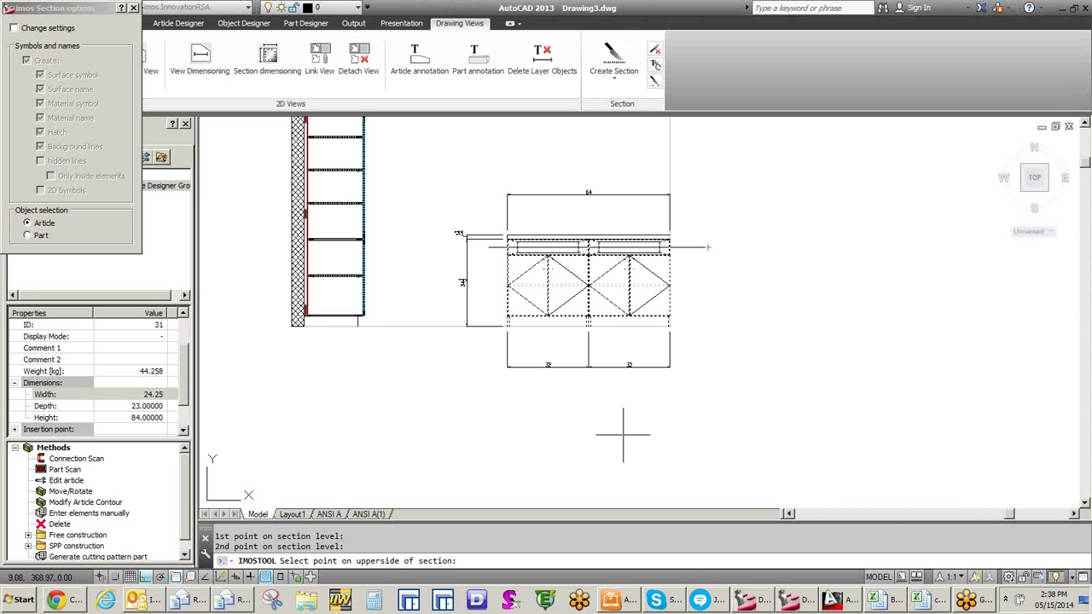
{"action": "left_click", "coordinate": [704, 167]}
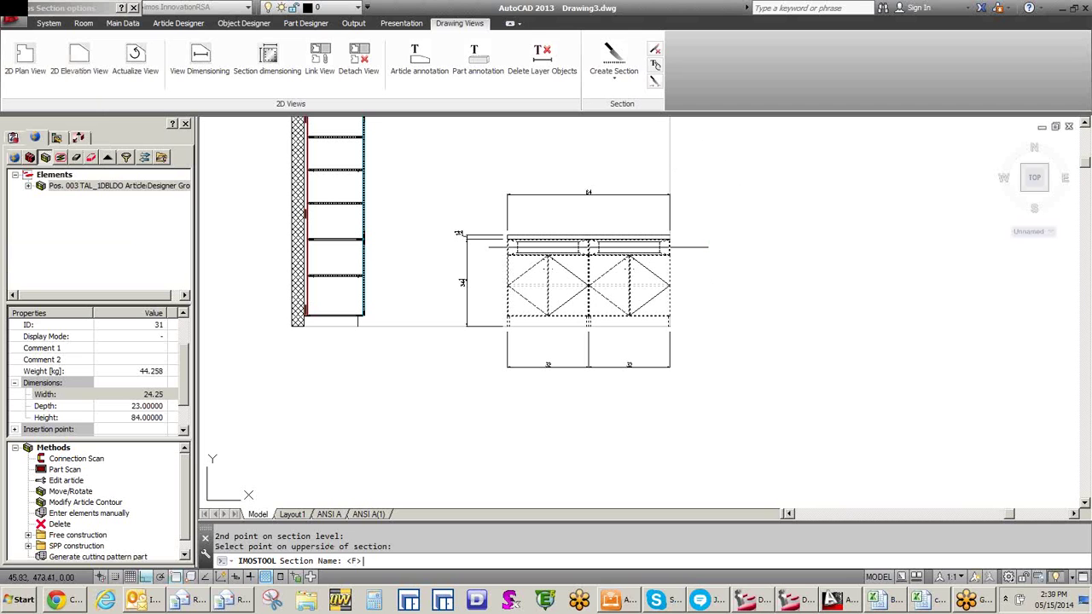
Step: Name the base cabinet drawer section F and place it with its label at the lower right of the sectioned elevation
{"action": "key", "text": "Return"}
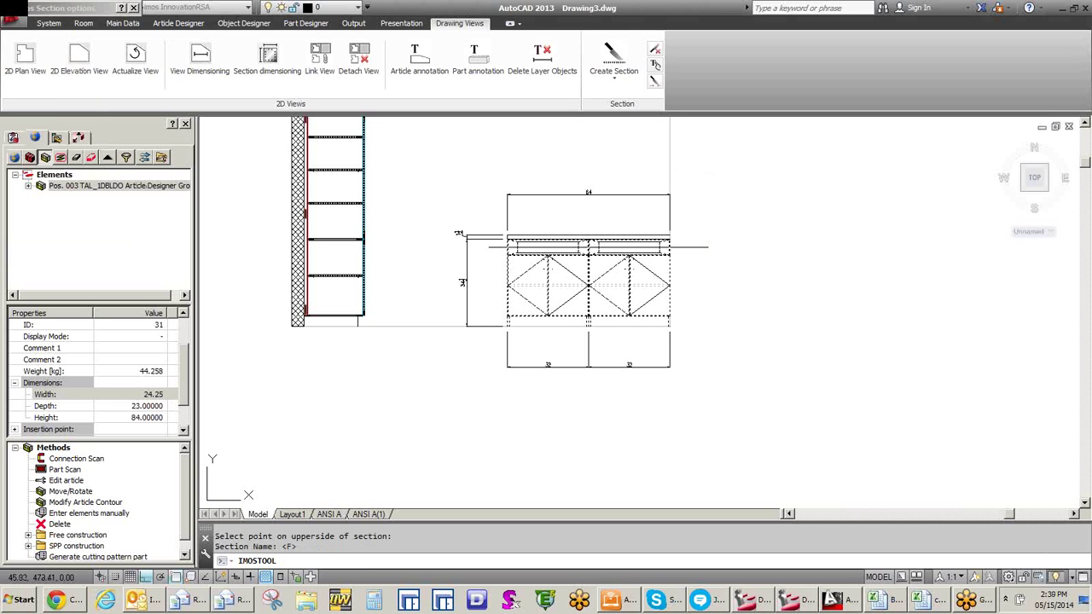
{"action": "left_click", "coordinate": [709, 185]}
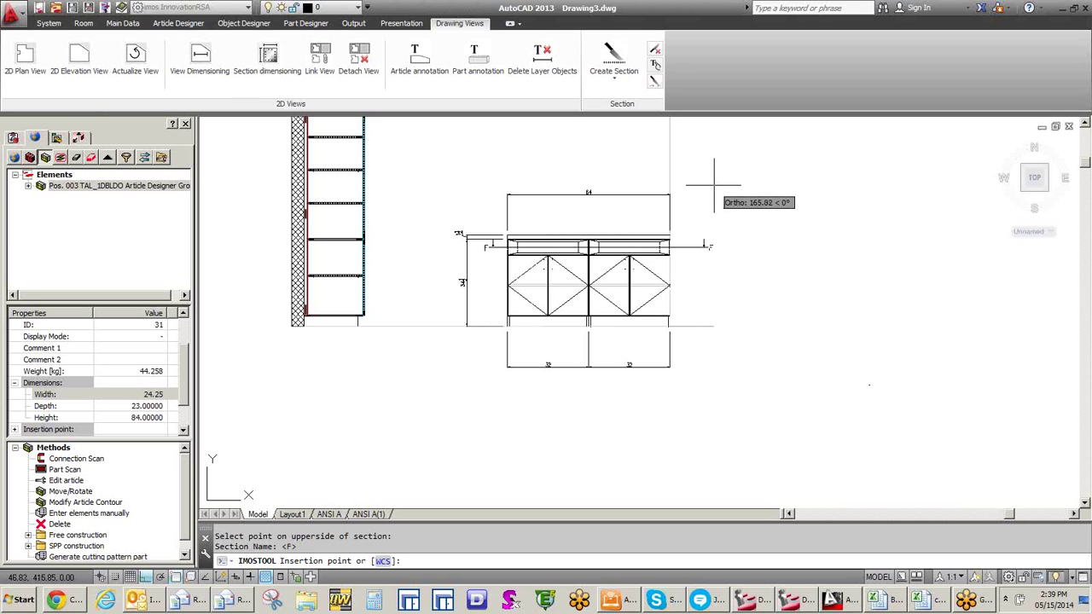
{"action": "middle_click_drag", "start_coordinate": [406, 305], "coordinate": [392, 301]}
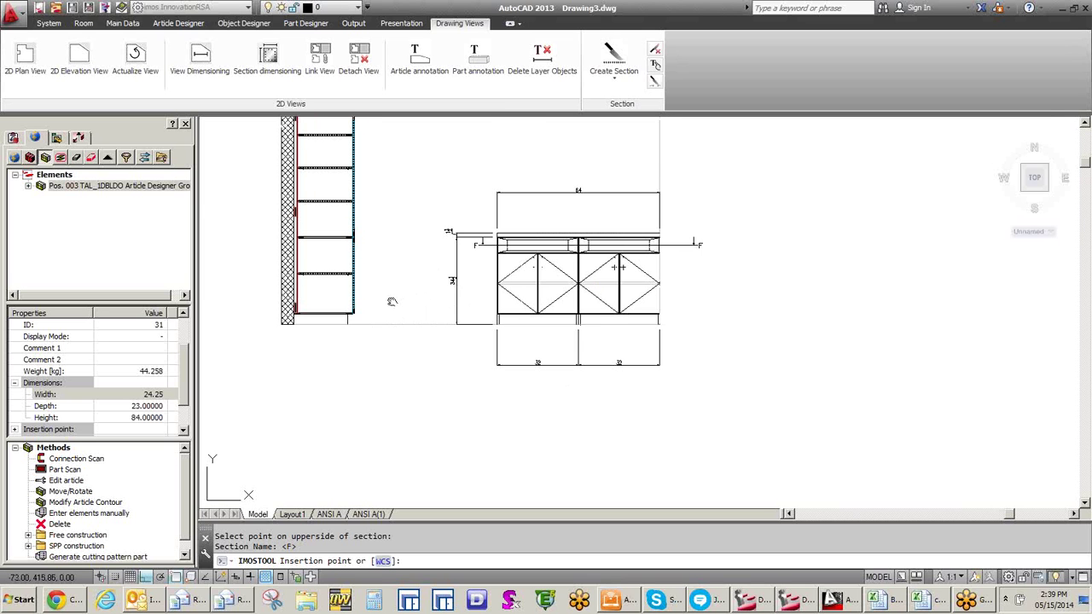
{"action": "middle_click_drag", "start_coordinate": [392, 301], "coordinate": [265, 229]}
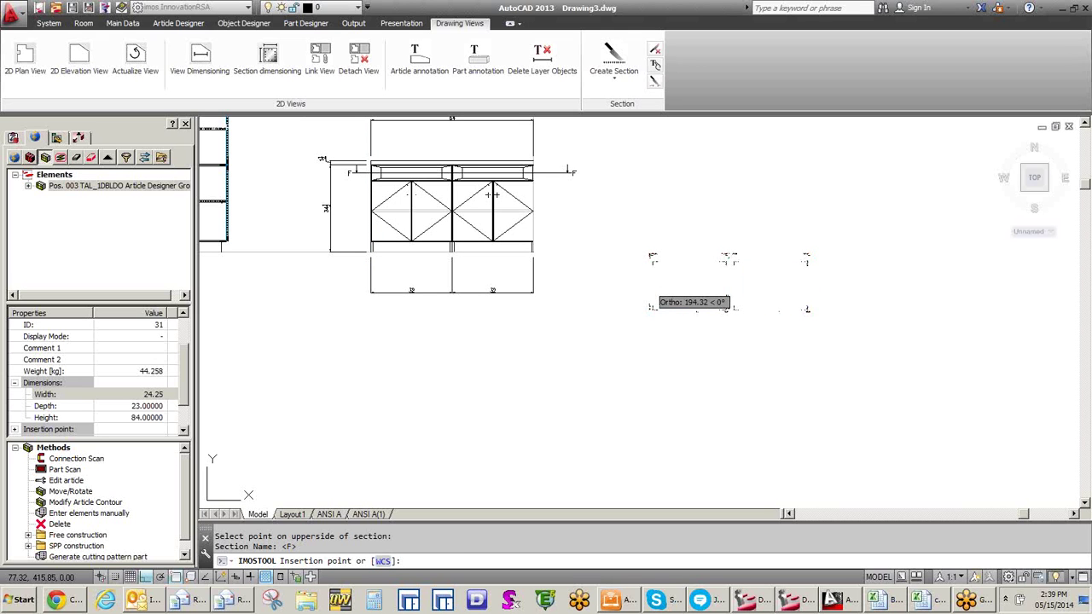
{"action": "left_click", "coordinate": [706, 271]}
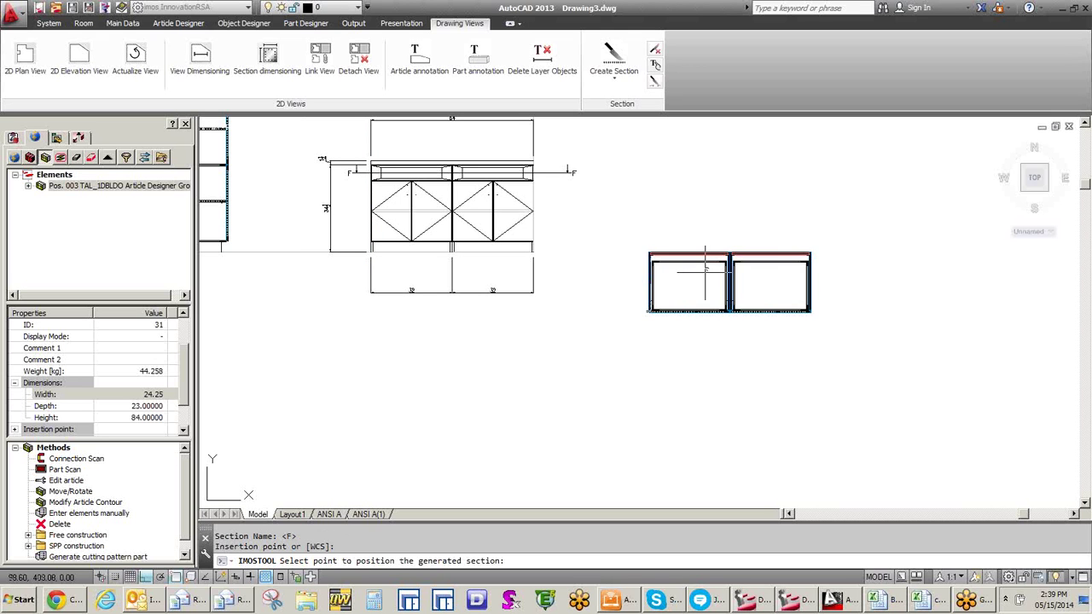
{"action": "scroll", "coordinate": [706, 272], "scroll_direction": "up", "scroll_amount": 5}
{"action": "scroll", "coordinate": [405, 392], "scroll_direction": "down", "scroll_amount": 1}
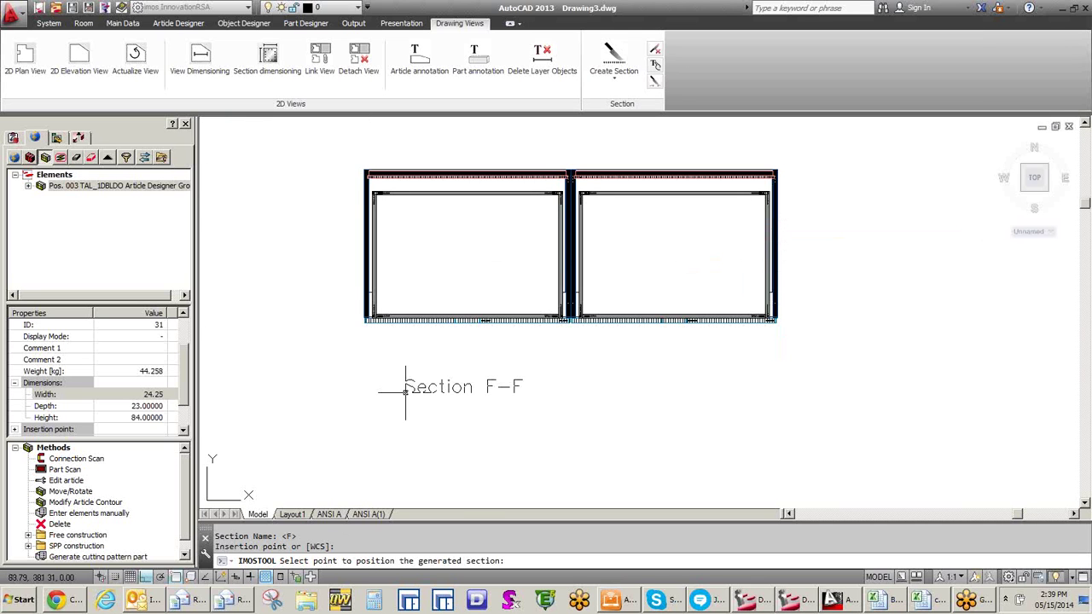
{"action": "left_click", "coordinate": [405, 392]}
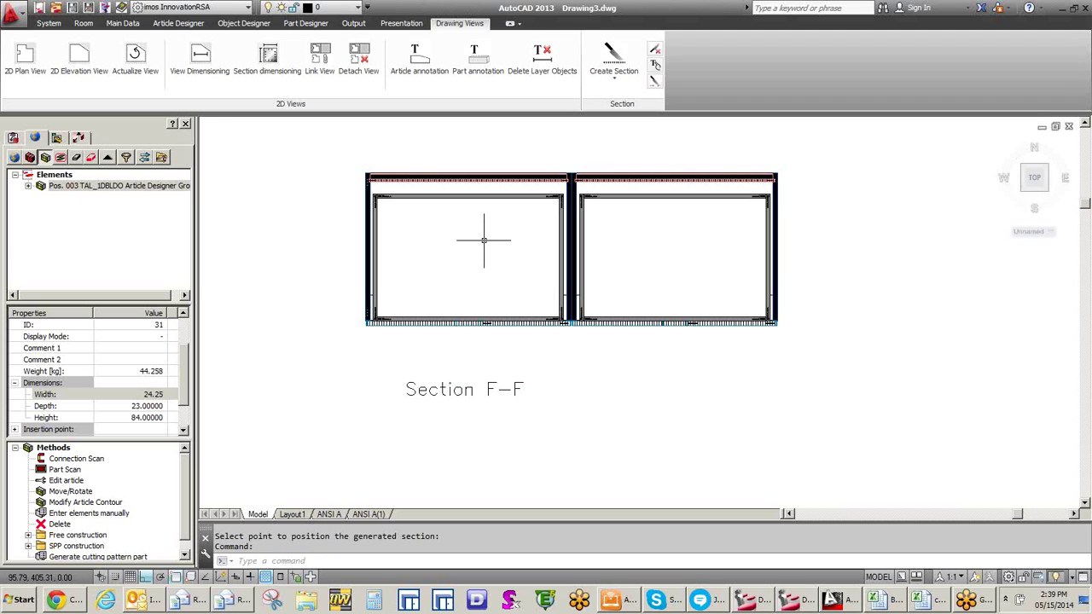
Step: Examine the drawer details in Section F-F and its place among the plan, elevations and other sections
{"action": "scroll", "coordinate": [484, 240], "scroll_direction": "up", "scroll_amount": 2}
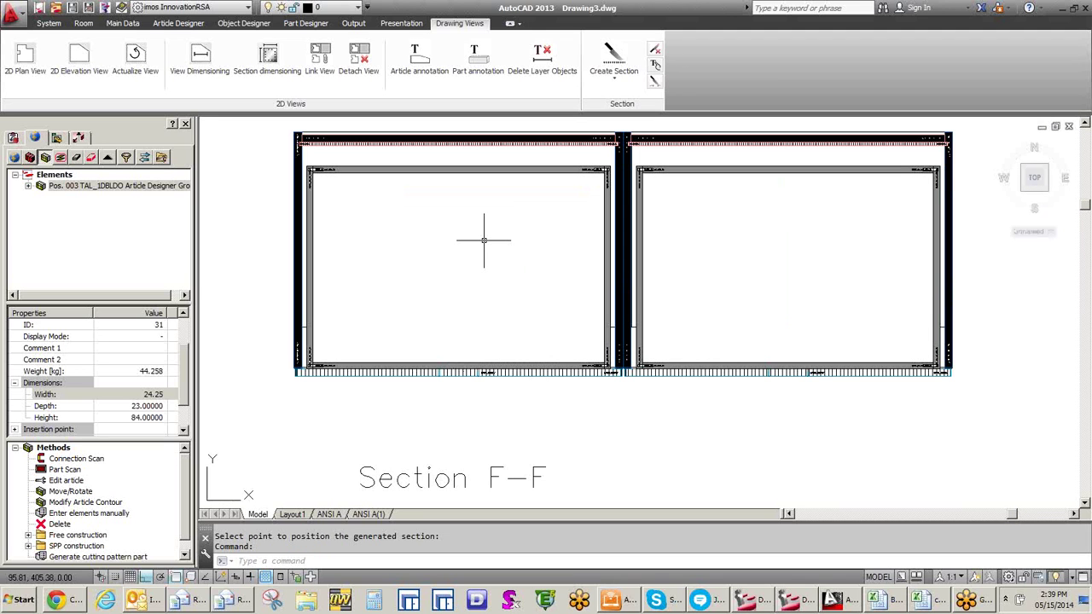
{"action": "scroll", "coordinate": [484, 240], "scroll_direction": "down", "scroll_amount": 2}
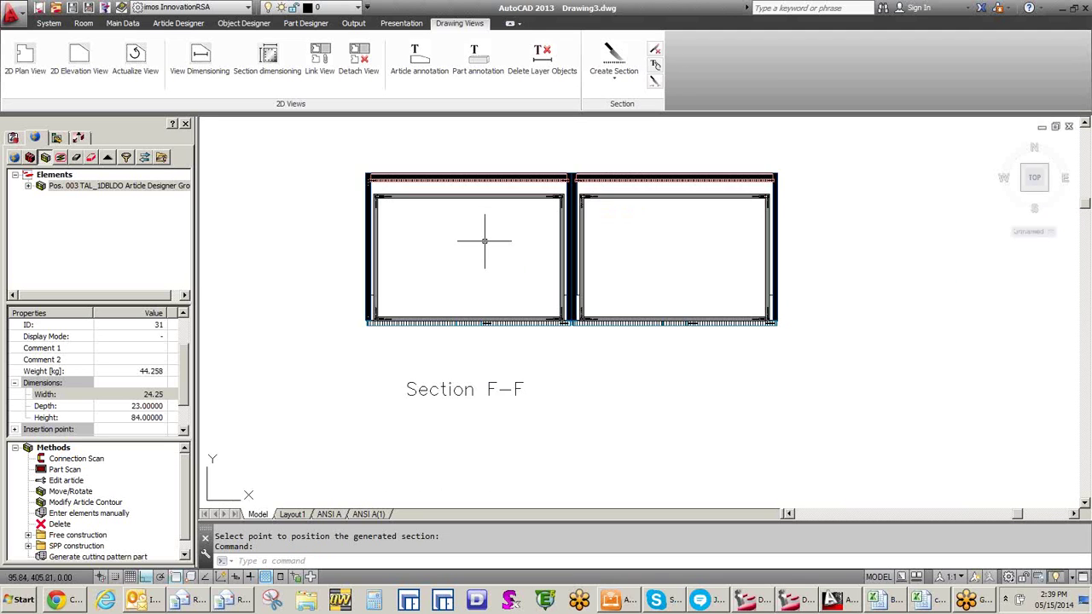
{"action": "scroll", "coordinate": [483, 240], "scroll_direction": "down", "scroll_amount": 2}
{"action": "scroll", "coordinate": [484, 240], "scroll_direction": "down", "scroll_amount": 2}
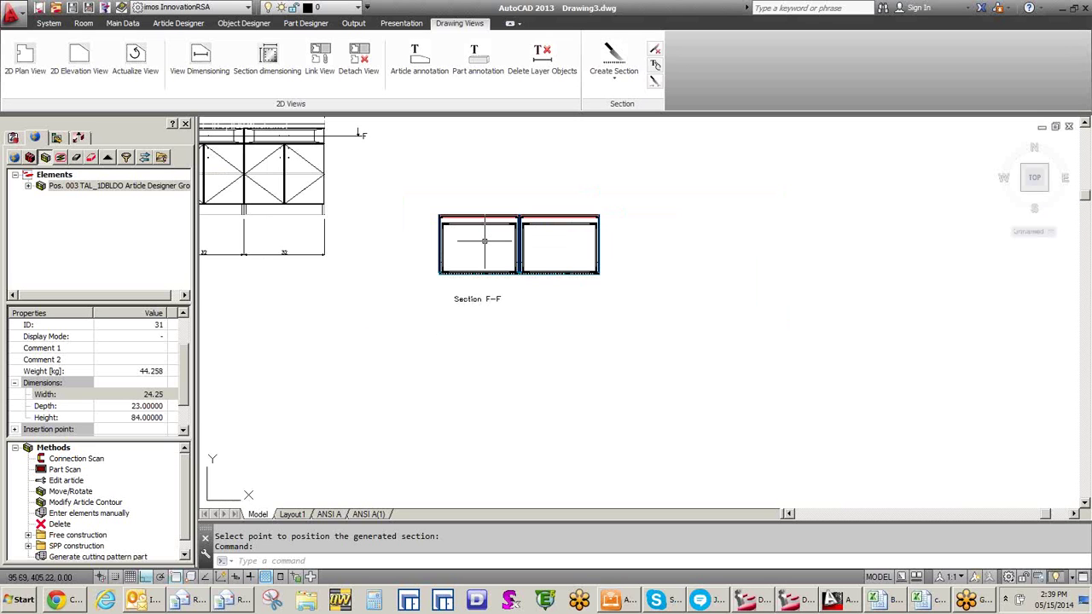
{"action": "scroll", "coordinate": [483, 240], "scroll_direction": "down", "scroll_amount": 2}
{"action": "middle_click_drag", "start_coordinate": [483, 240], "coordinate": [501, 244]}
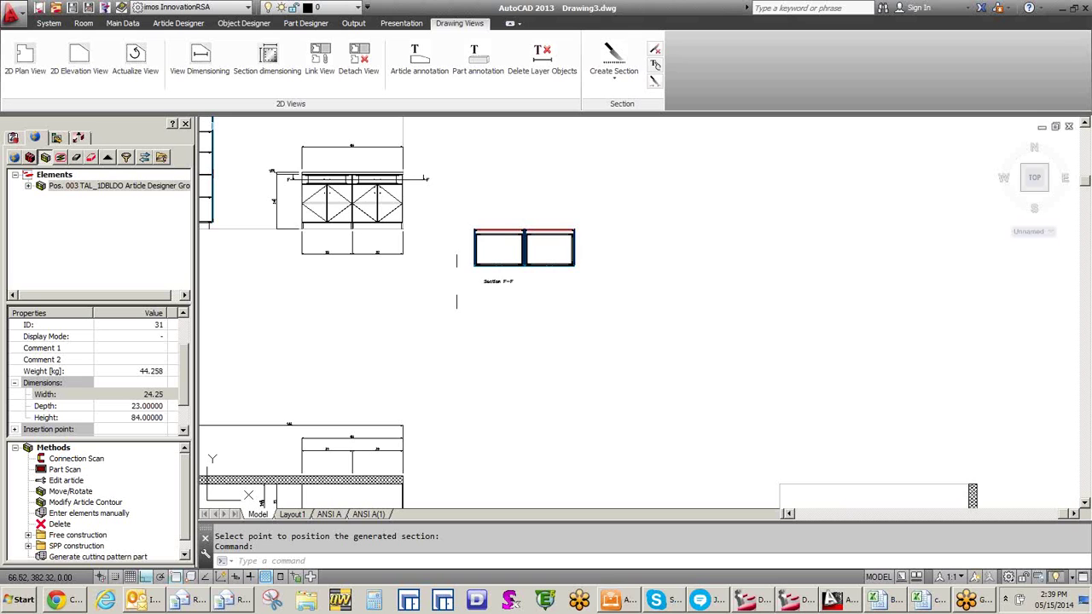
{"action": "scroll", "coordinate": [457, 282], "scroll_direction": "down", "scroll_amount": 3}
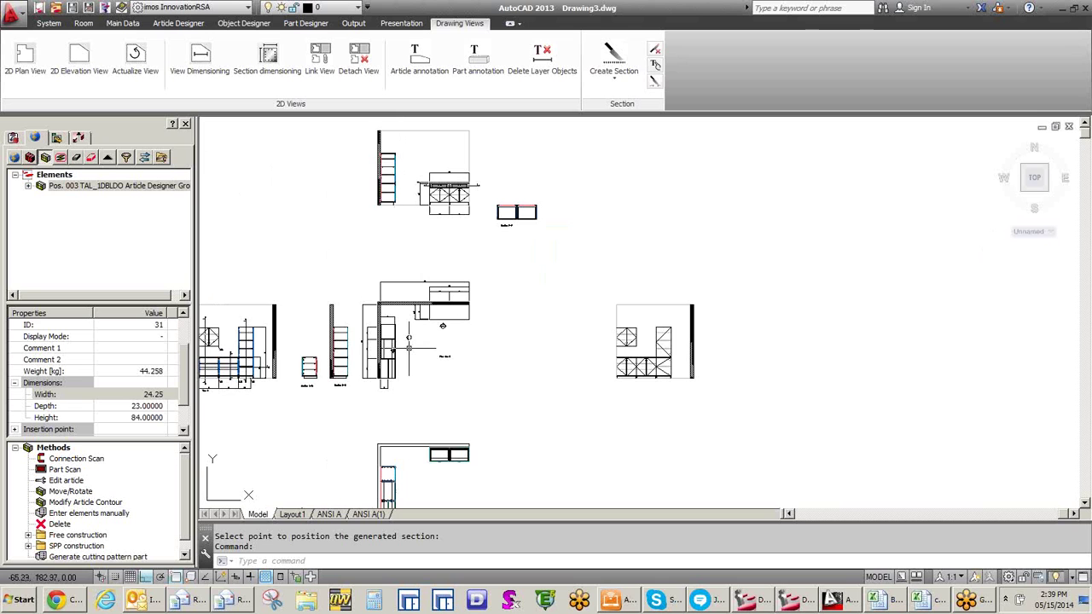
{"action": "mouse_move", "coordinate": [461, 326]}
{"action": "middle_mouse_down"}
{"action": "mouse_move", "coordinate": [466, 295]}
{"action": "mouse_move", "coordinate": [487, 276]}
{"action": "middle_mouse_up"}
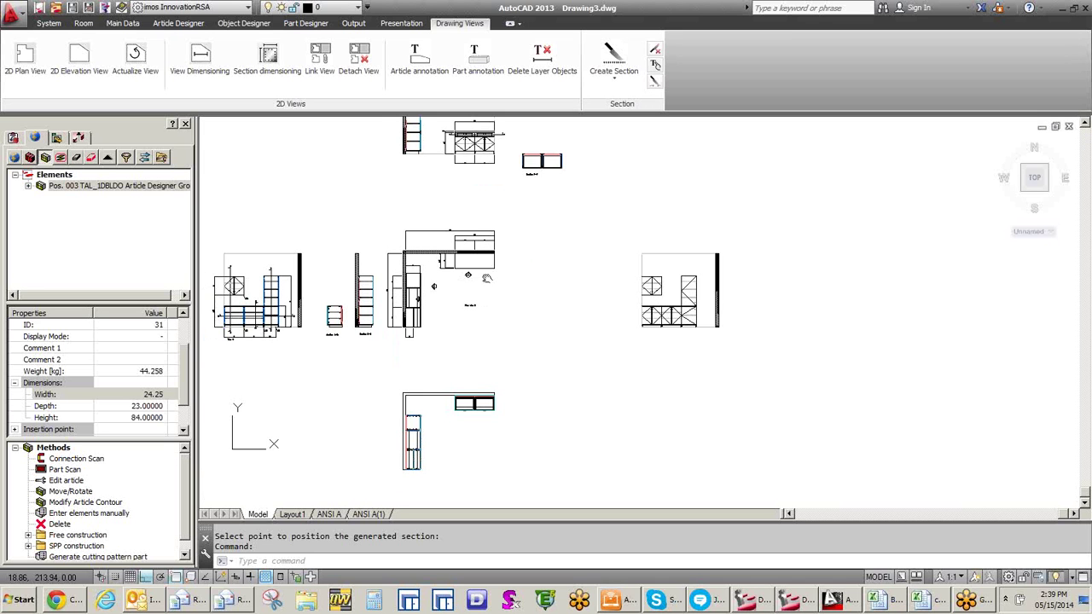
{"action": "middle_click_drag", "start_coordinate": [487, 278], "coordinate": [492, 261]}
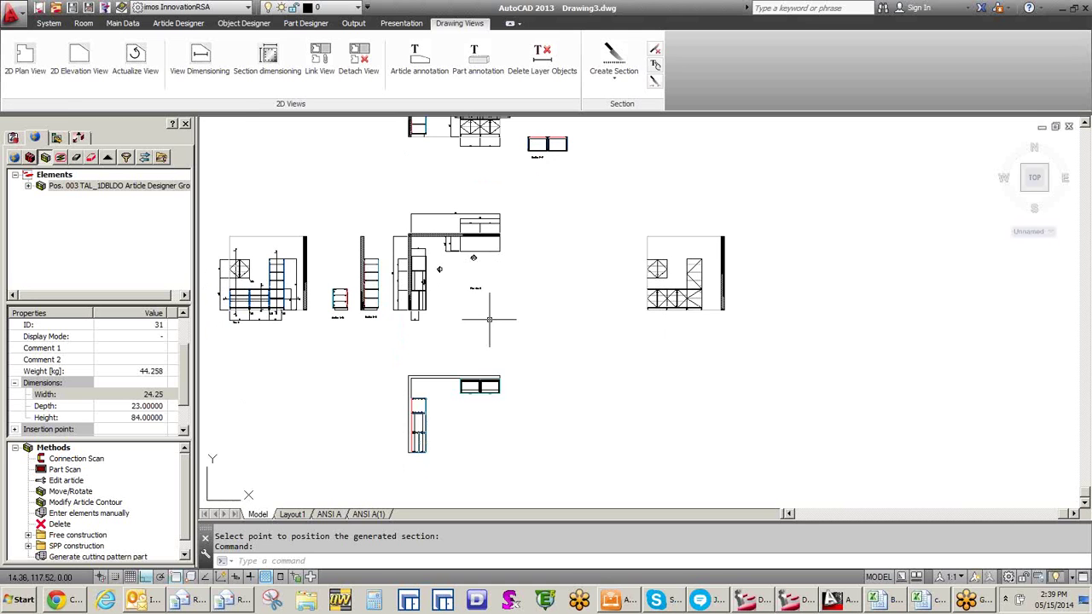
Step: Start a 2D elevation from Plan view 2 and insert its marker in the open floor area just above the plan label
{"action": "left_click", "coordinate": [81, 58]}
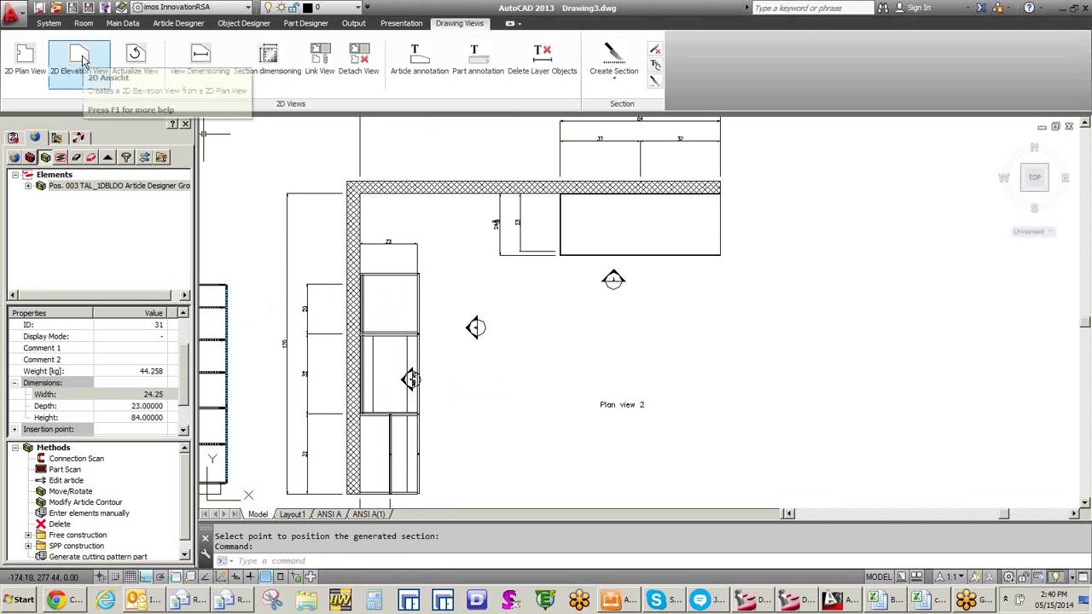
{"action": "left_click", "coordinate": [475, 327]}
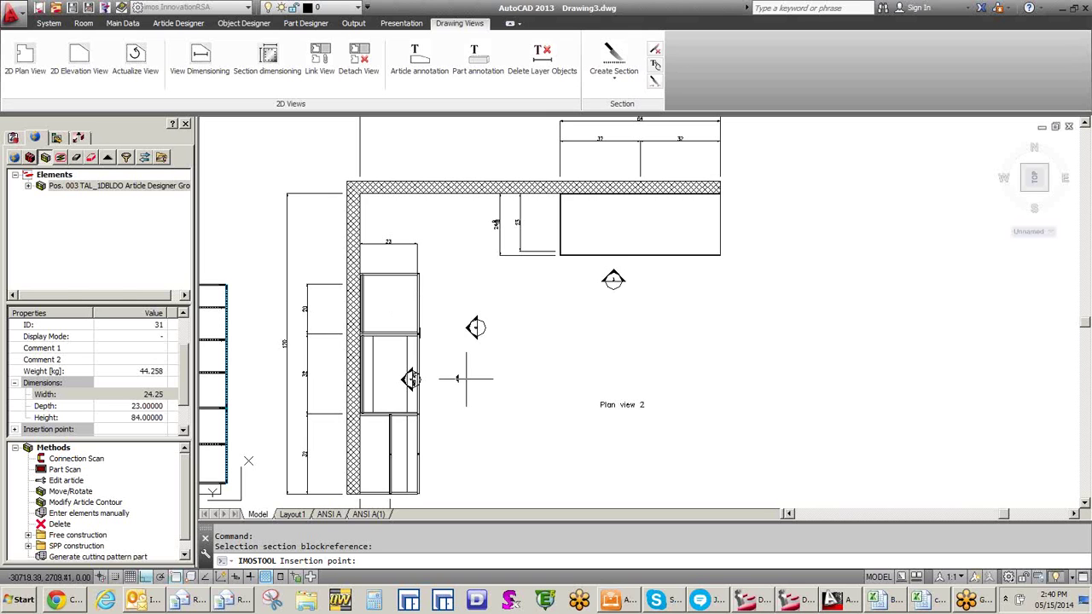
{"action": "scroll", "coordinate": [466, 378], "scroll_direction": "up", "scroll_amount": 5}
{"action": "scroll", "coordinate": [440, 317], "scroll_direction": "down", "scroll_amount": 3}
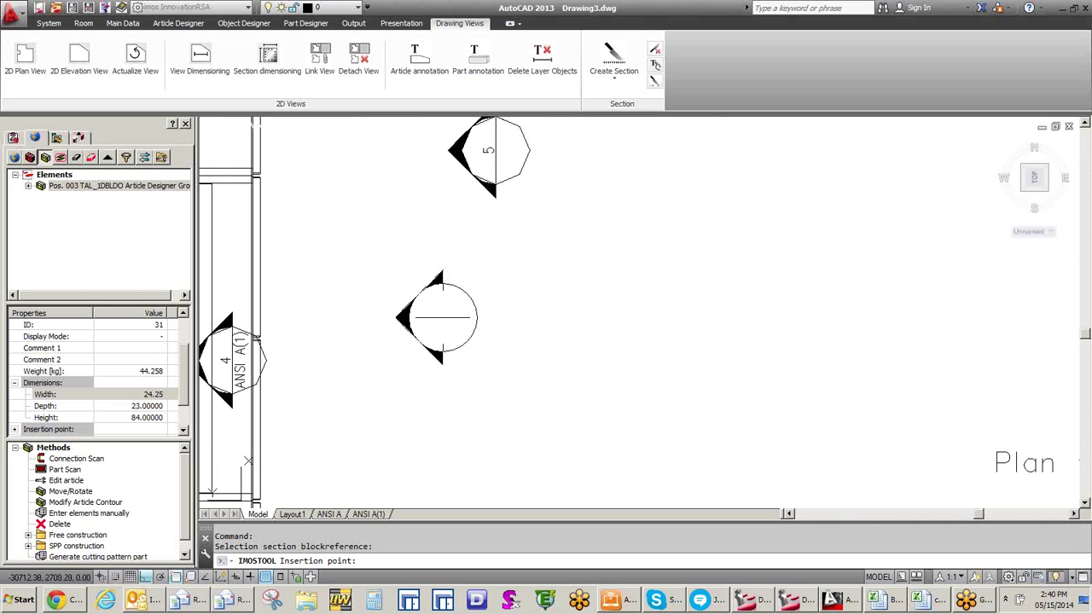
{"action": "scroll", "coordinate": [464, 312], "scroll_direction": "down", "scroll_amount": 2}
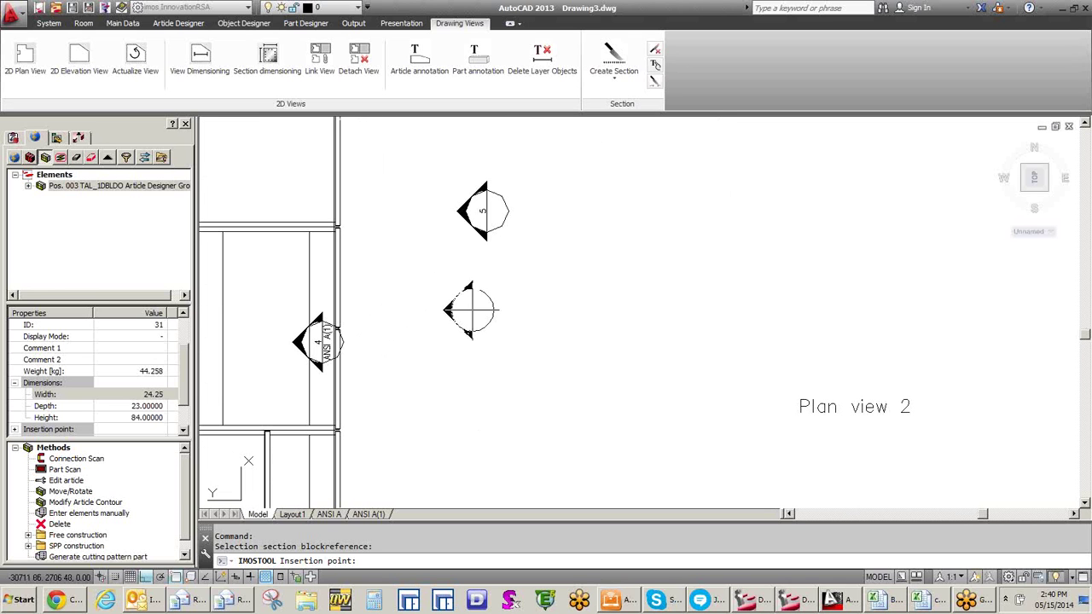
{"action": "middle_click_drag", "start_coordinate": [470, 310], "coordinate": [473, 311]}
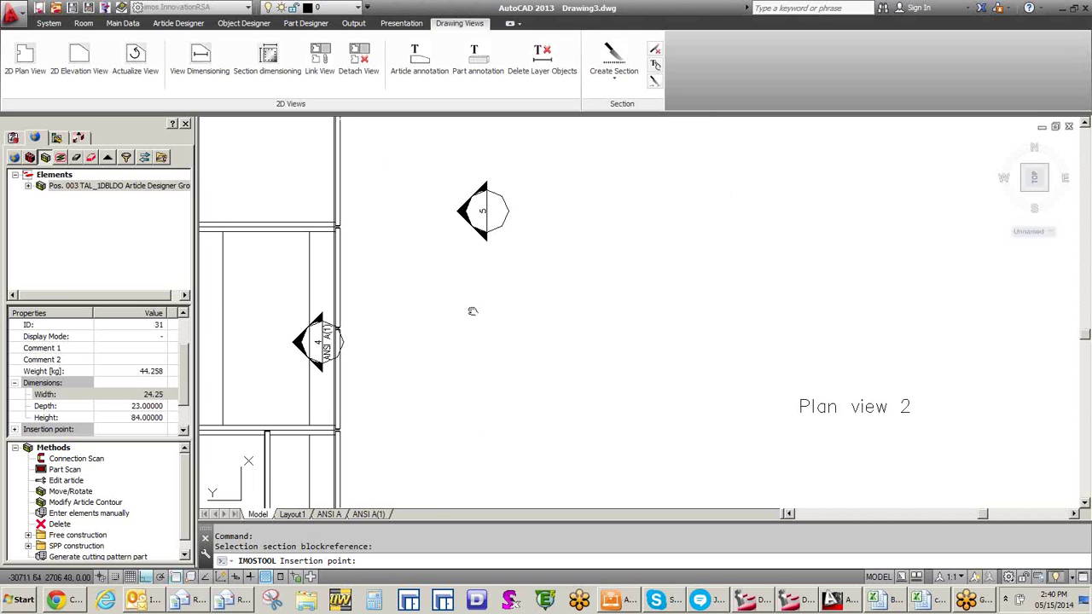
{"action": "middle_click_drag", "start_coordinate": [473, 311], "coordinate": [570, 312]}
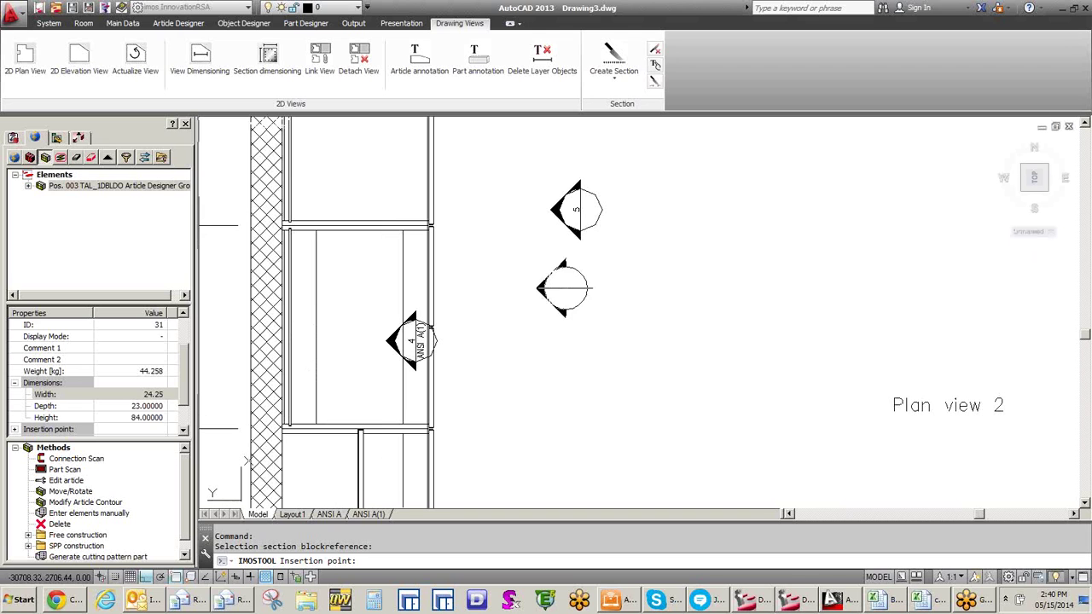
{"action": "scroll", "coordinate": [507, 309], "scroll_direction": "down", "scroll_amount": 6}
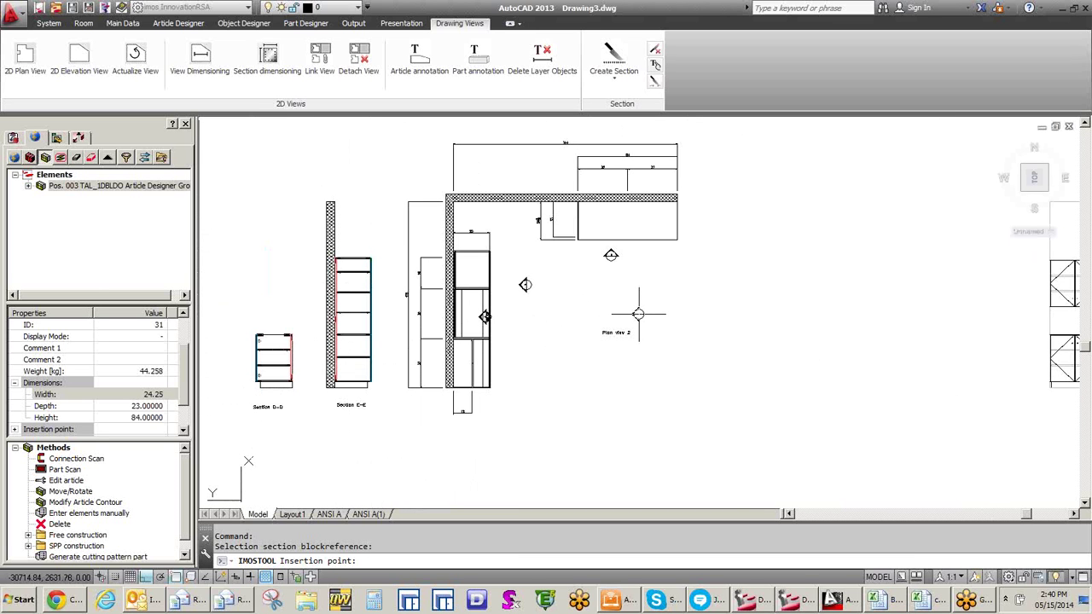
{"action": "left_click", "coordinate": [639, 315]}
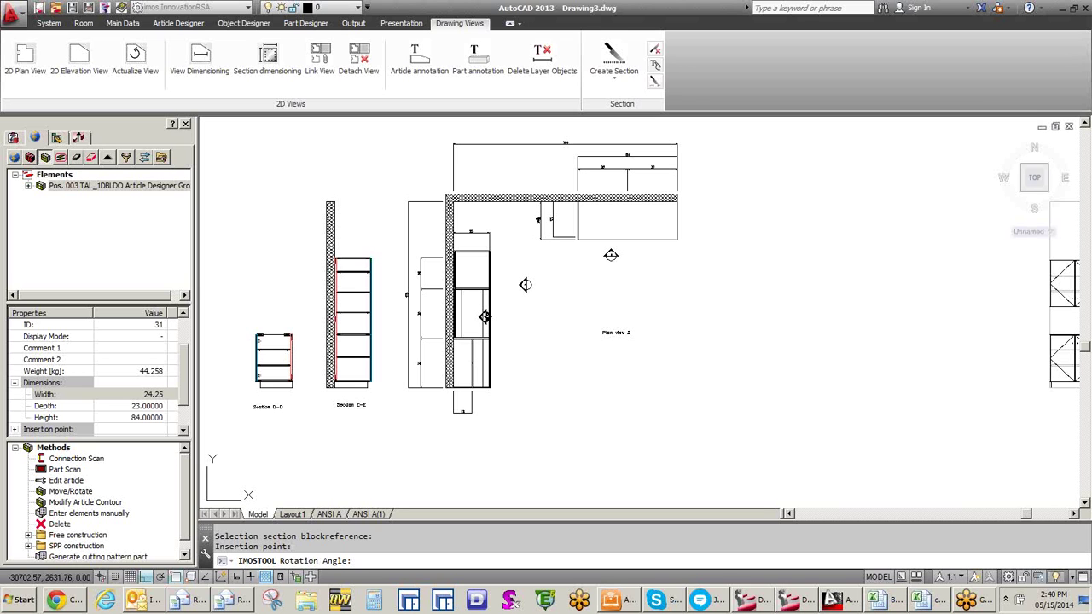
Step: Orient the new marker toward the tall cabinet wall, then place the elevation right of Plan view 2 with its View 6 label below
{"action": "left_click", "coordinate": [565, 278]}
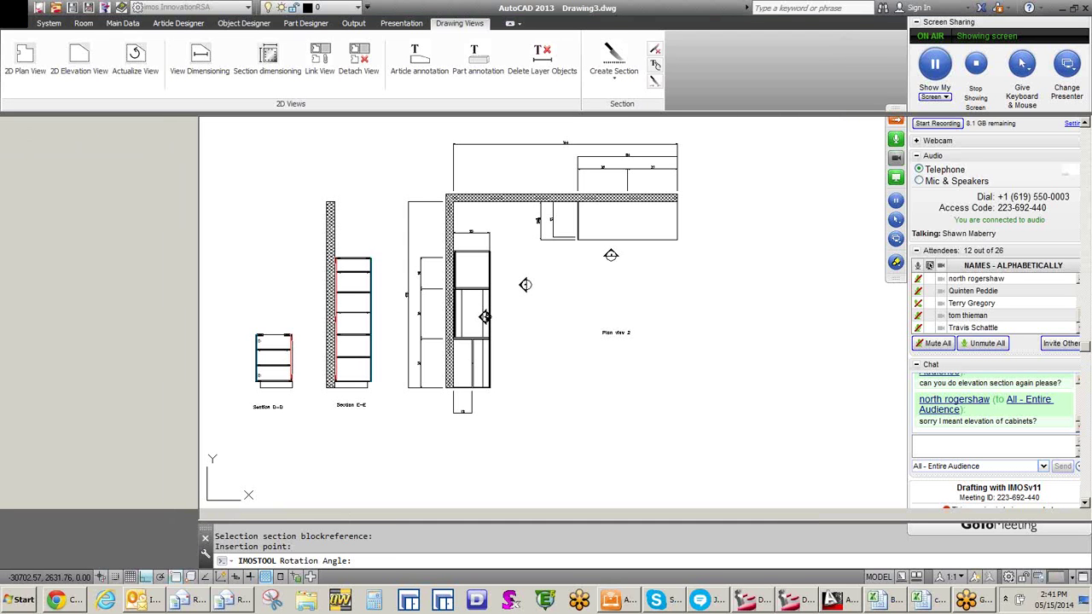
{"action": "left_click", "coordinate": [542, 303]}
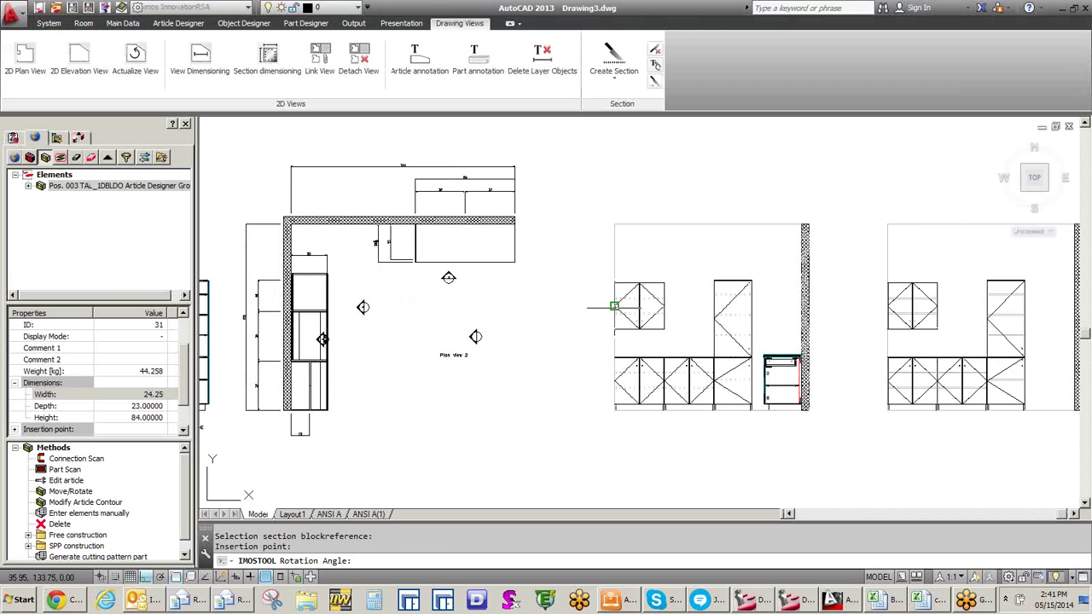
{"action": "left_click", "coordinate": [615, 305]}
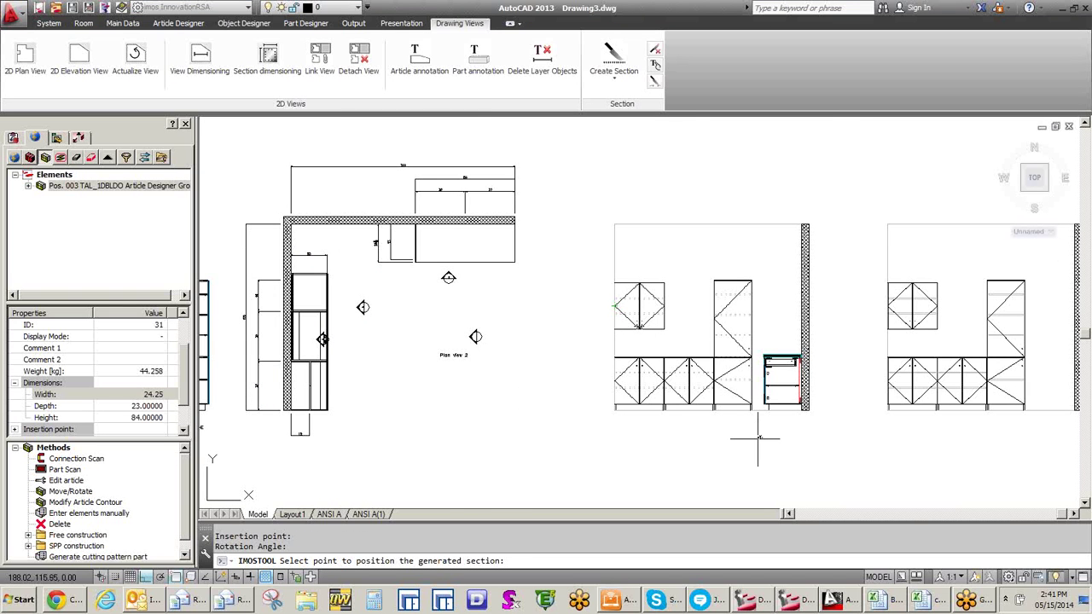
{"action": "middle_click_drag", "start_coordinate": [758, 438], "coordinate": [574, 483]}
{"action": "left_click", "coordinate": [518, 470]}
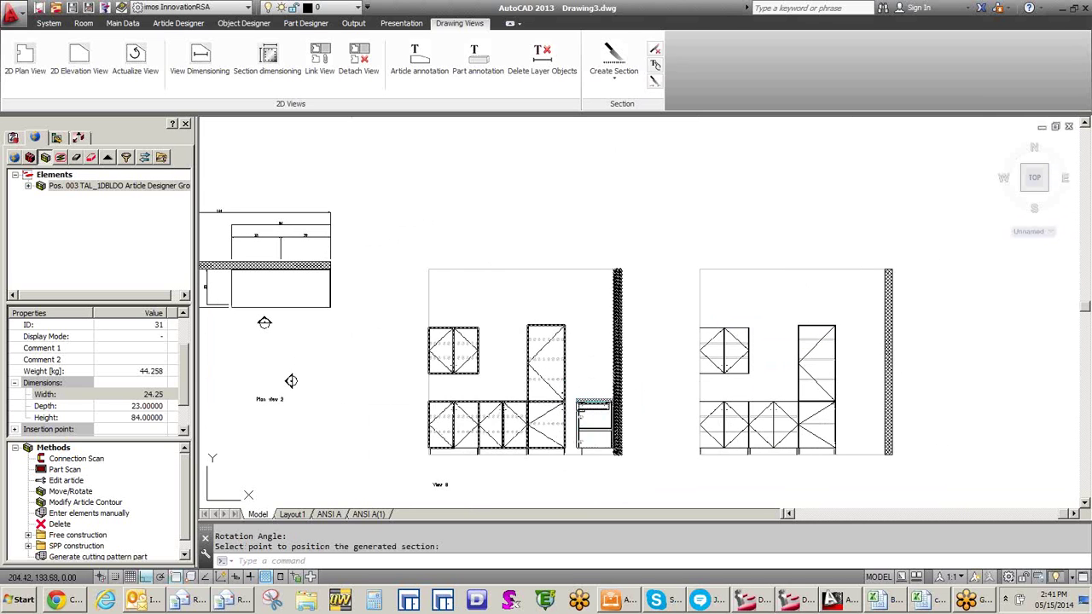
Step: Compare View 6 with the elevation beside it, checking how the shelves and the side base cabinet are drawn
{"action": "middle_click_drag", "start_coordinate": [658, 450], "coordinate": [656, 350]}
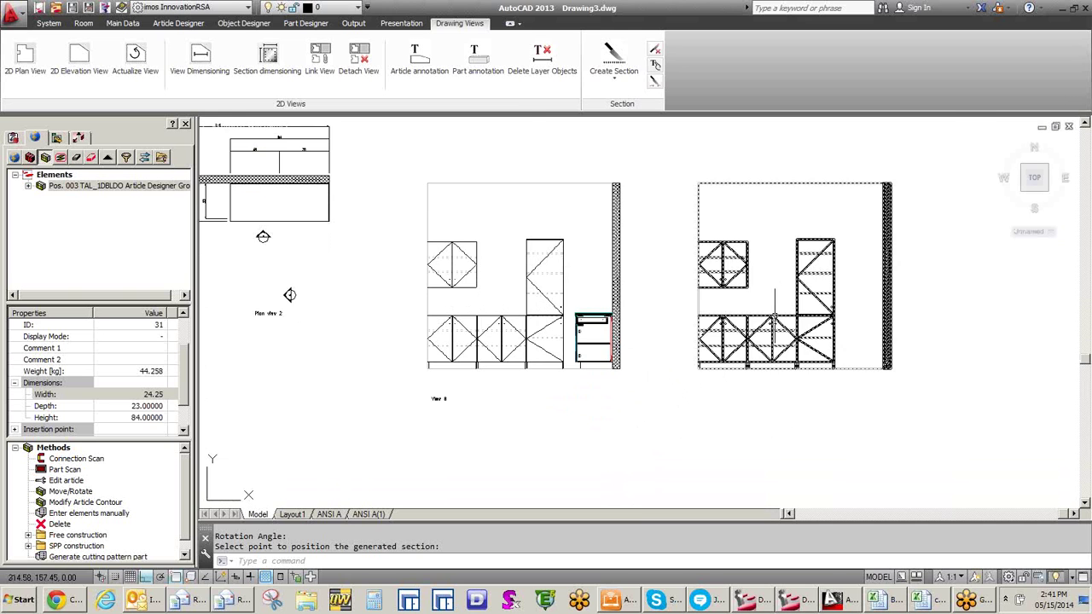
{"action": "scroll", "coordinate": [759, 415], "scroll_direction": "up", "scroll_amount": 2}
{"action": "middle_click_drag", "start_coordinate": [755, 414], "coordinate": [750, 408]}
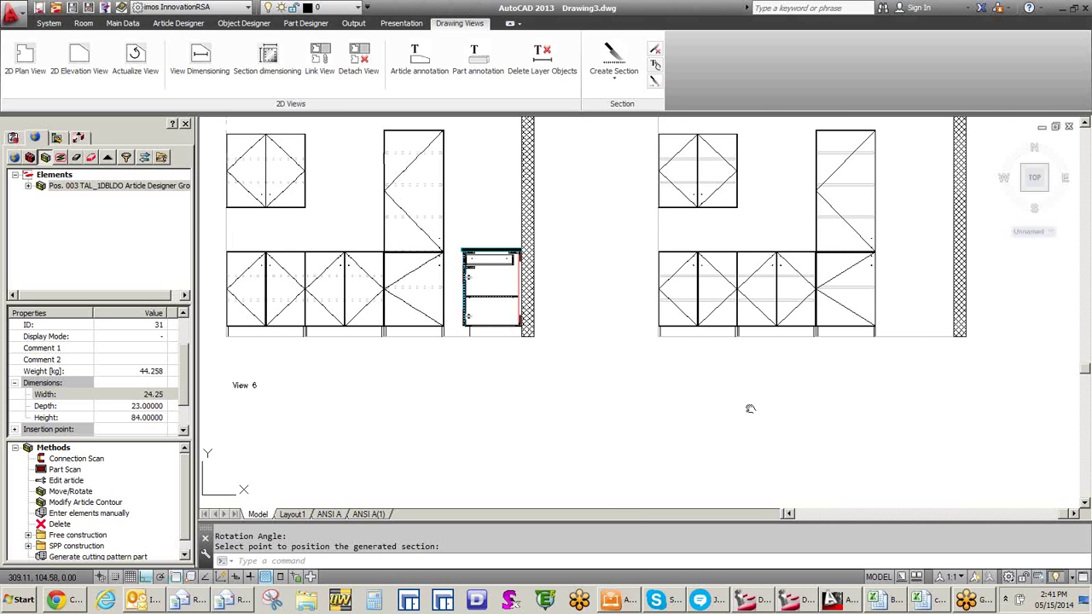
{"action": "middle_click_drag", "start_coordinate": [750, 408], "coordinate": [749, 408]}
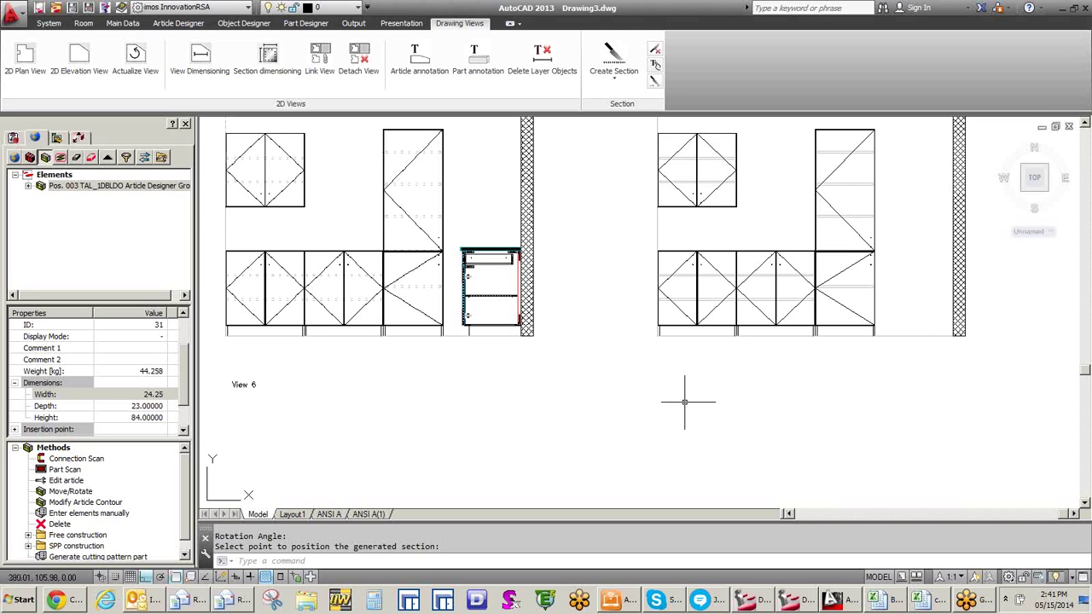
{"action": "scroll", "coordinate": [685, 402], "scroll_direction": "down", "scroll_amount": 1}
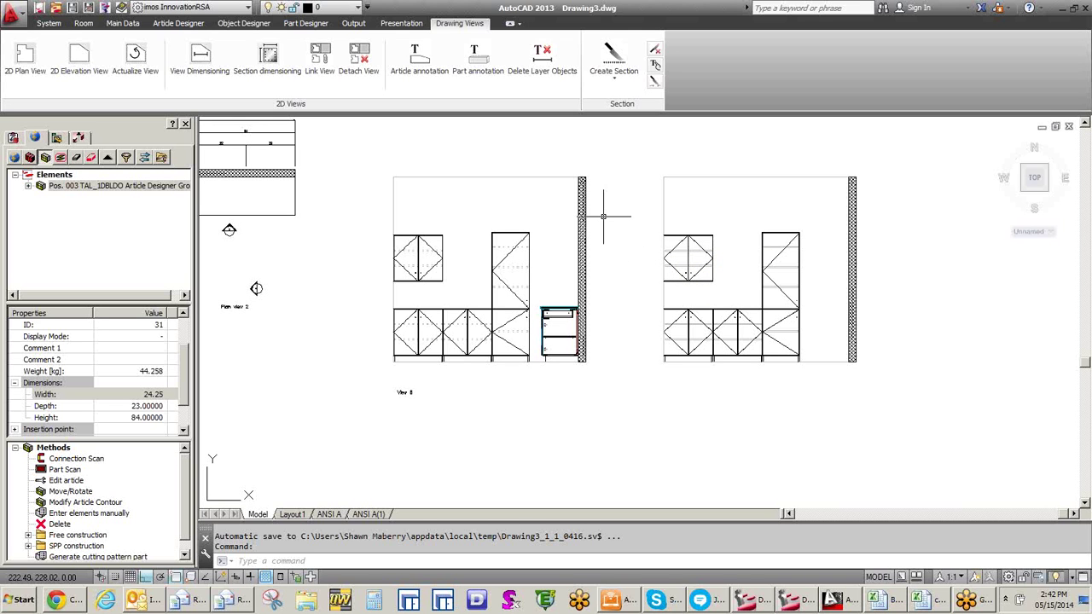
{"action": "scroll", "coordinate": [624, 341], "scroll_direction": "down", "scroll_amount": 4}
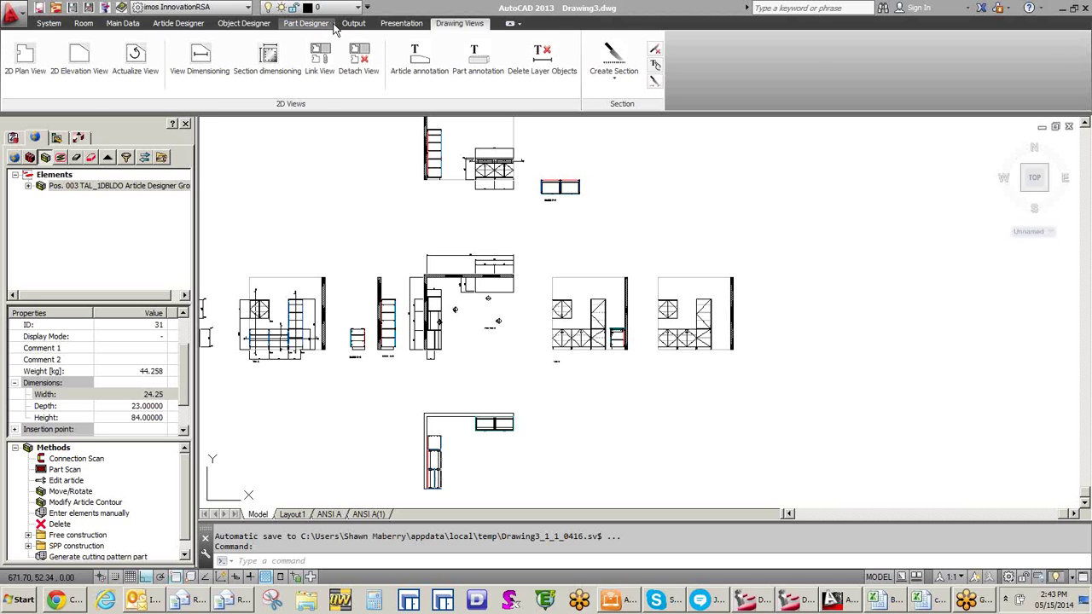
Step: Set the STANDARD dimensioning principle's ACAD dimension style to IMOS_LAYOUTDIM and save the settings
{"action": "left_click", "coordinate": [353, 23]}
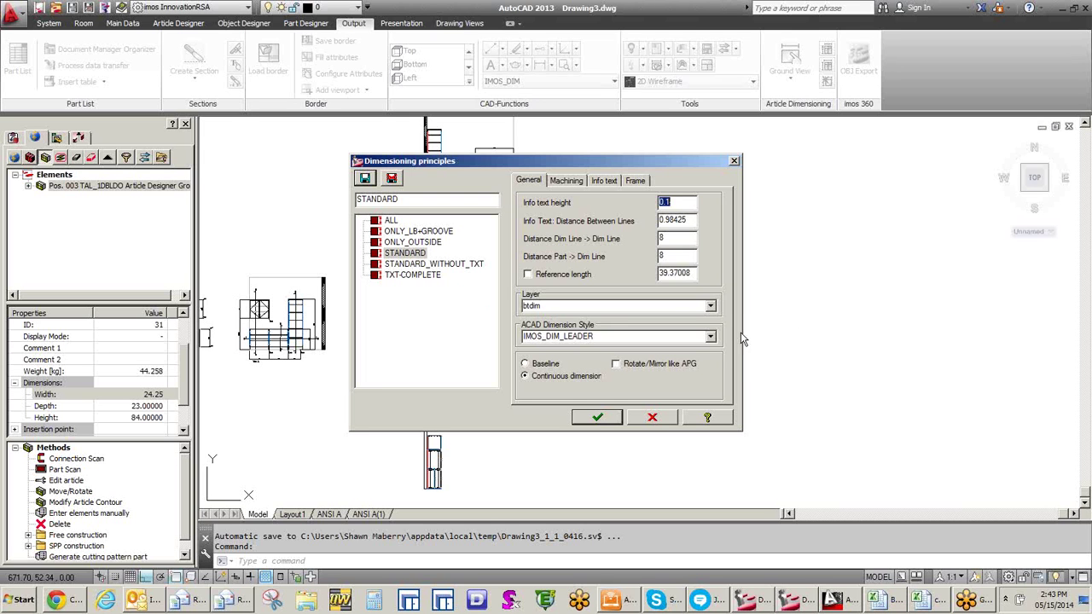
{"action": "left_click", "coordinate": [712, 337]}
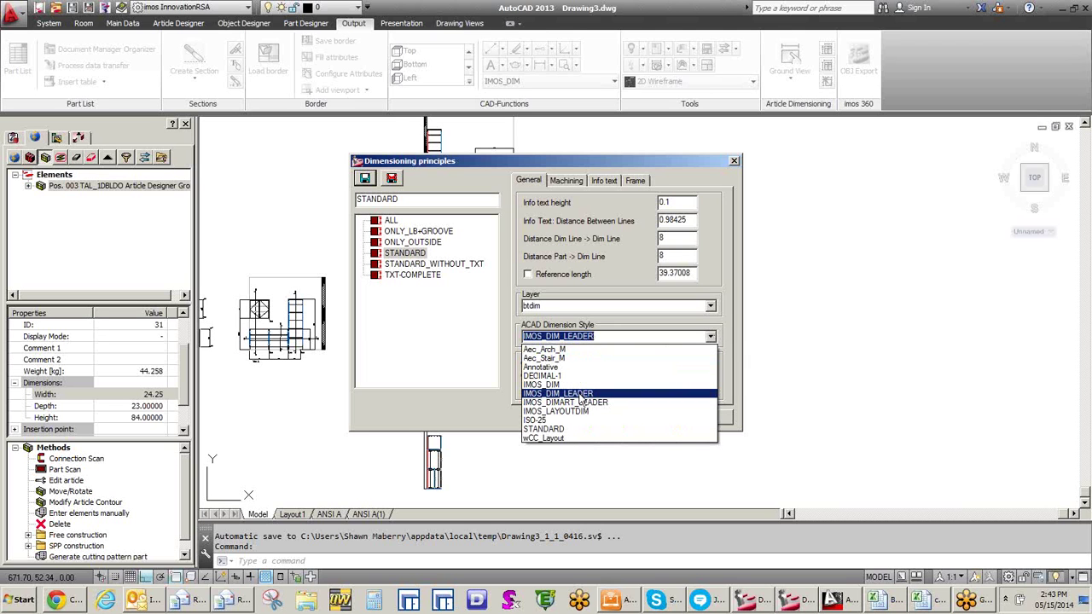
{"action": "left_click", "coordinate": [581, 411]}
{"action": "left_click", "coordinate": [598, 418]}
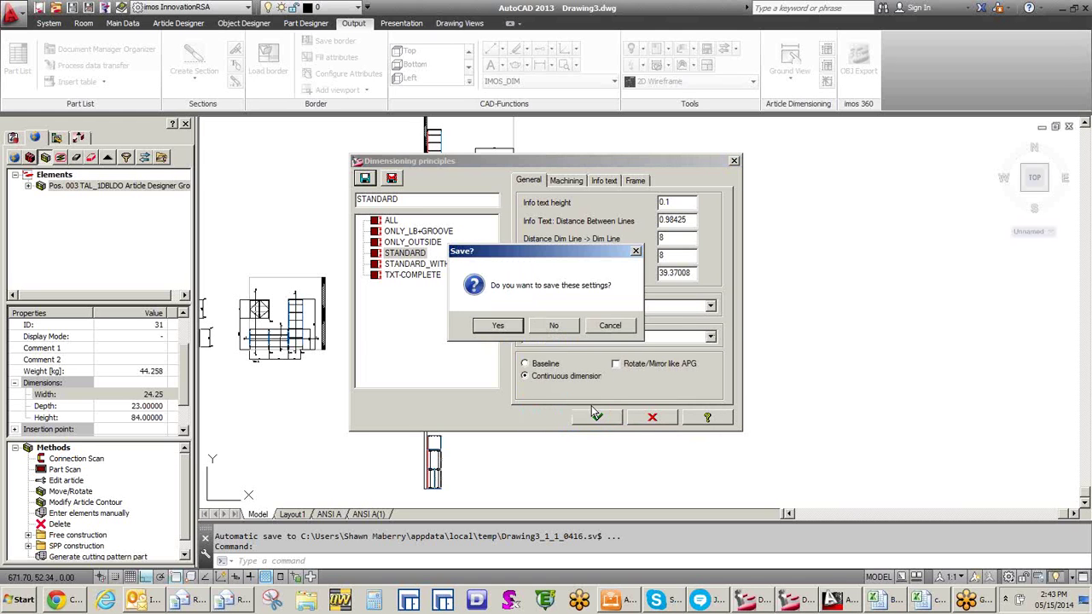
{"action": "left_click", "coordinate": [509, 330]}
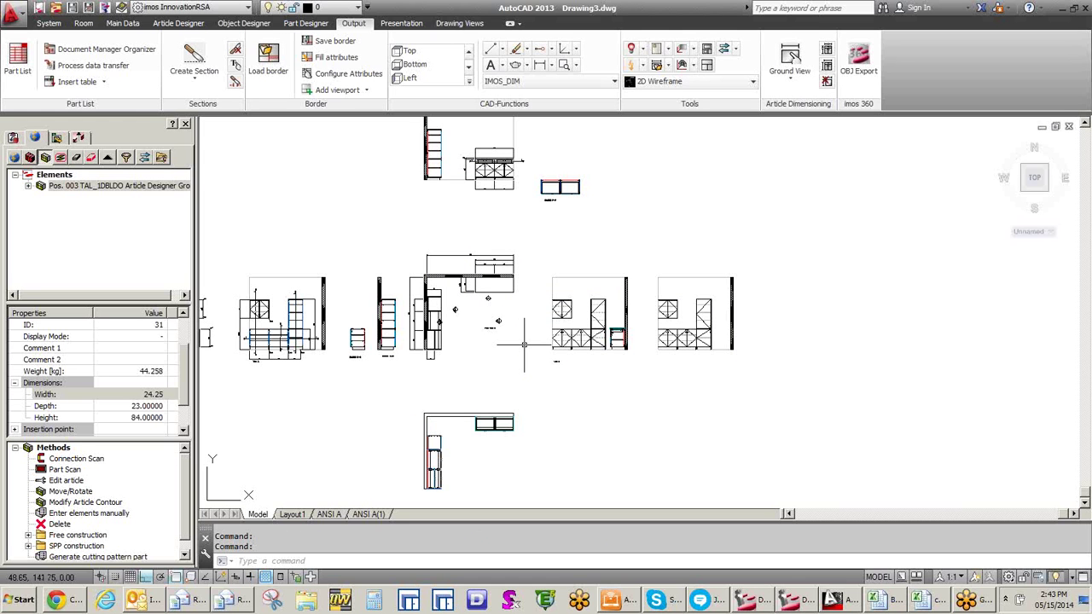
Step: Add view dimensions to the View 6 elevation beside Plan view 2
{"action": "left_click", "coordinate": [459, 23]}
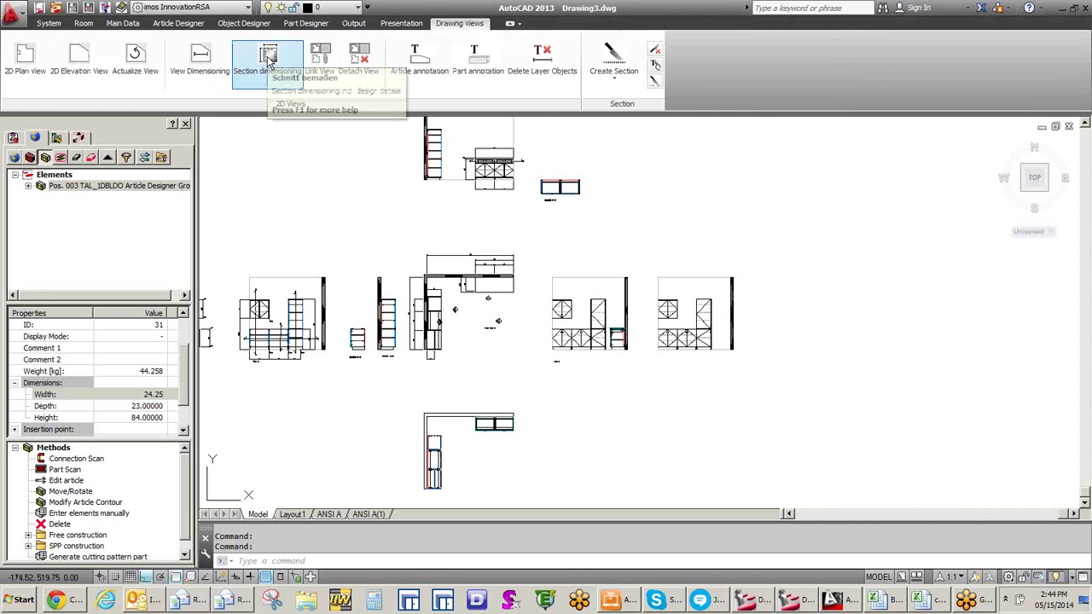
{"action": "left_click", "coordinate": [220, 67]}
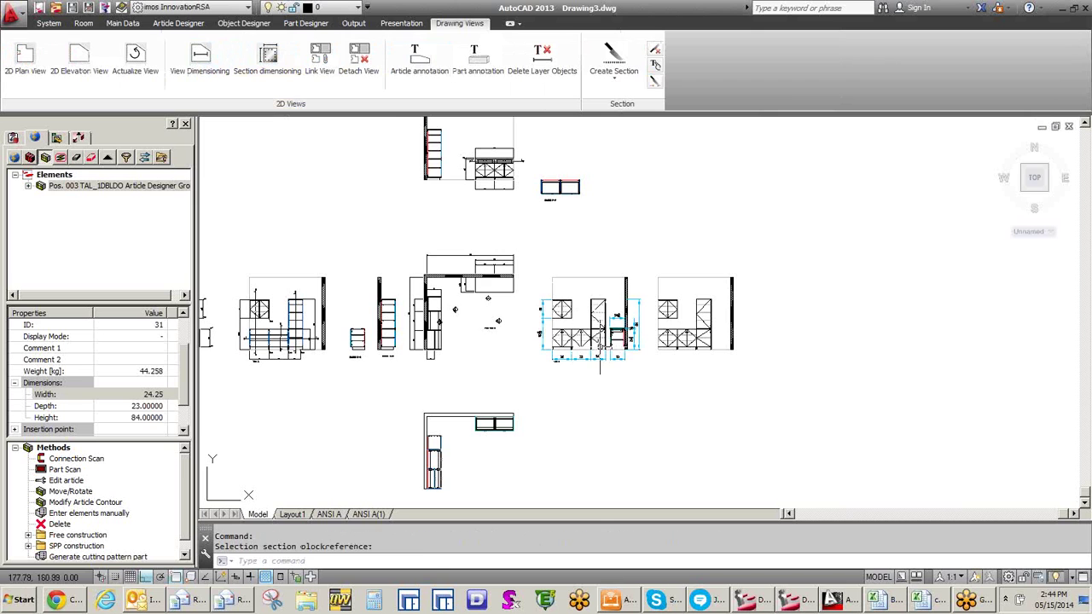
{"action": "scroll", "coordinate": [600, 369], "scroll_direction": "up", "scroll_amount": 4}
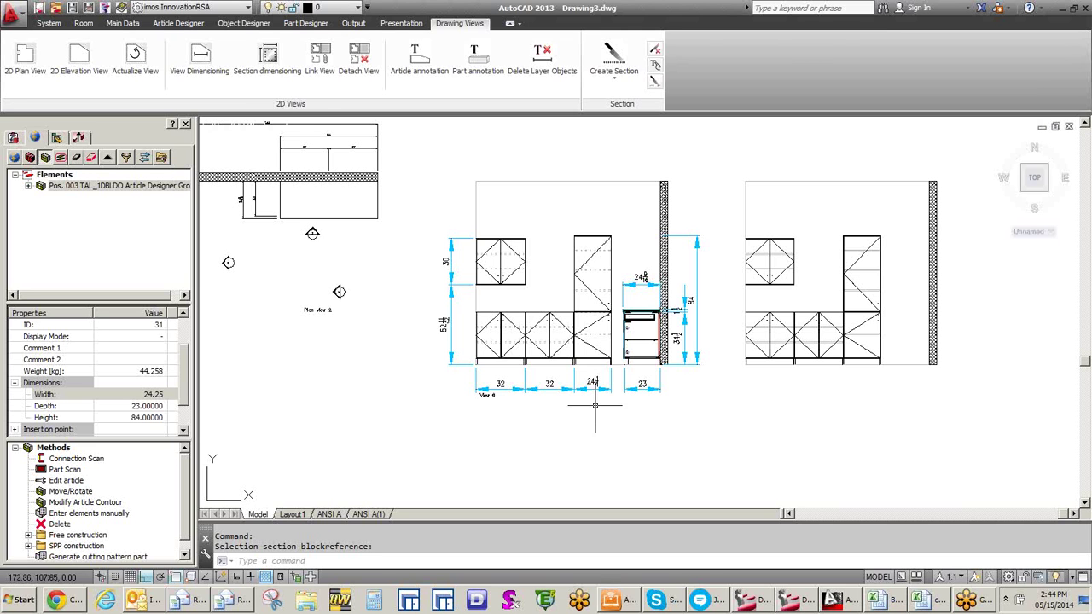
Step: Set the STANDARD dimensioning principle's ACAD dimension style to IMOS_DIM_LEADER and confirm the settings
{"action": "left_click", "coordinate": [354, 23]}
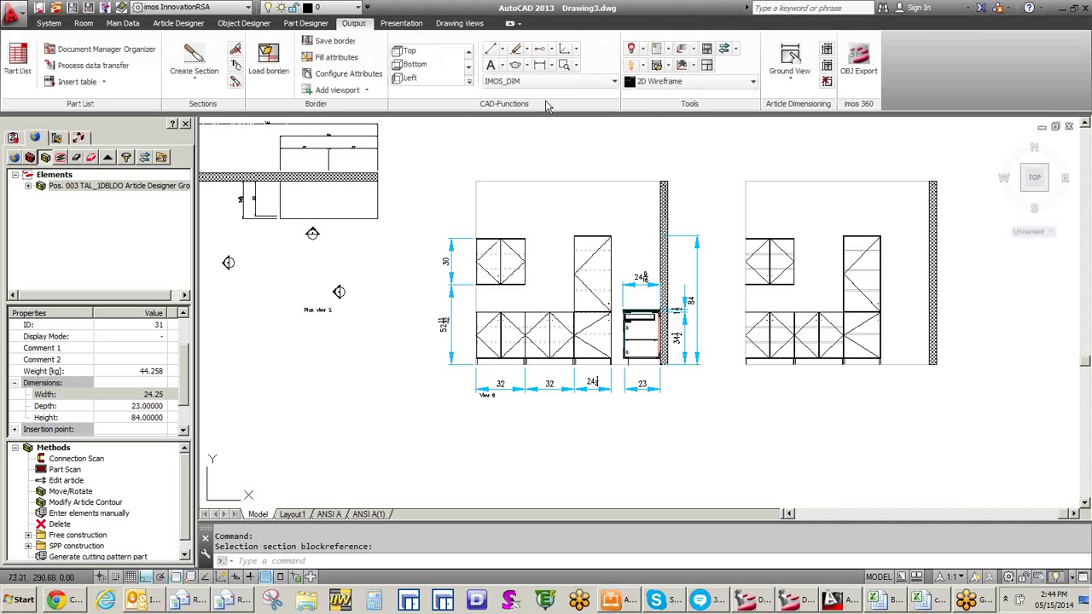
{"action": "left_click", "coordinate": [667, 72]}
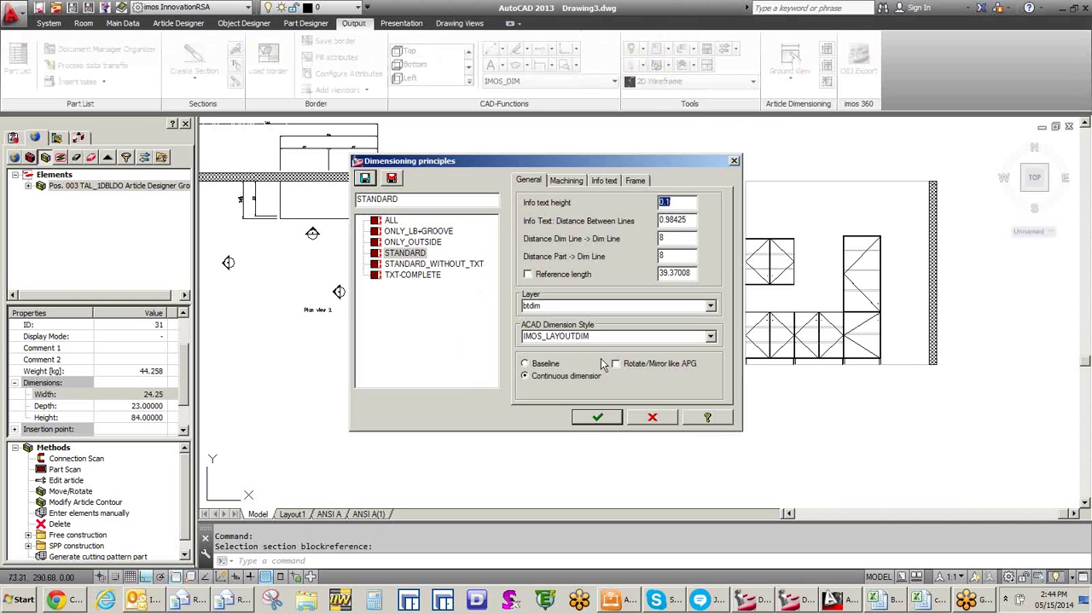
{"action": "left_click", "coordinate": [711, 338]}
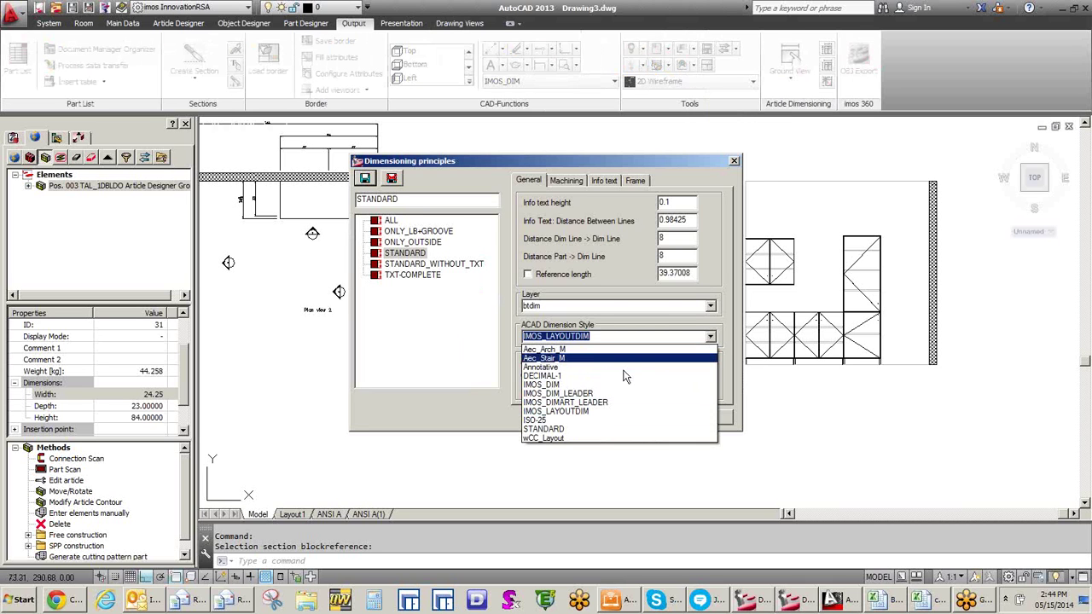
{"action": "left_click", "coordinate": [589, 393]}
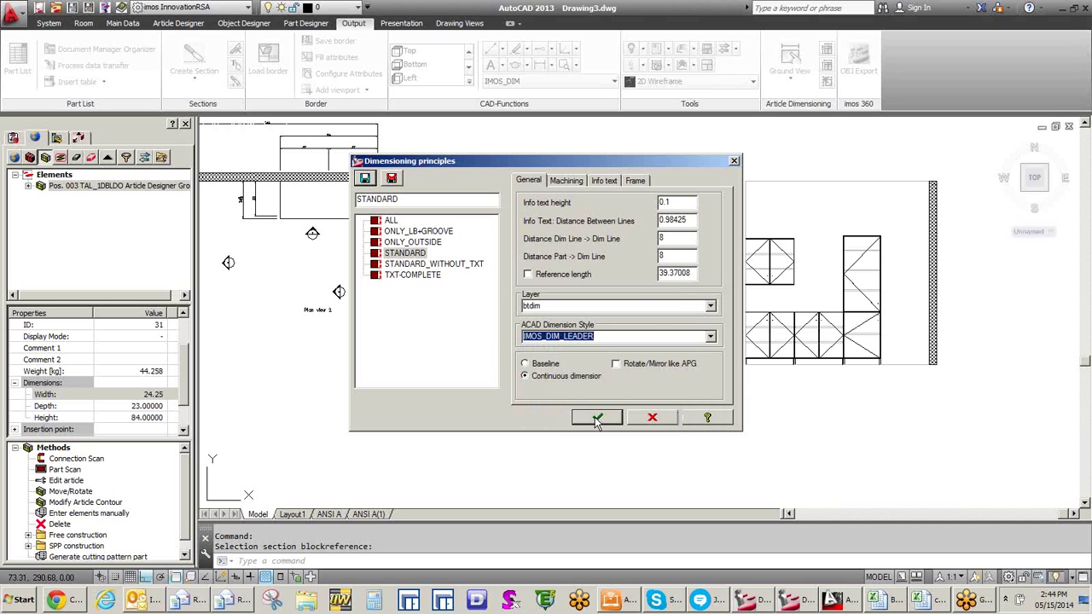
{"action": "left_click", "coordinate": [598, 420]}
{"action": "left_click", "coordinate": [500, 322]}
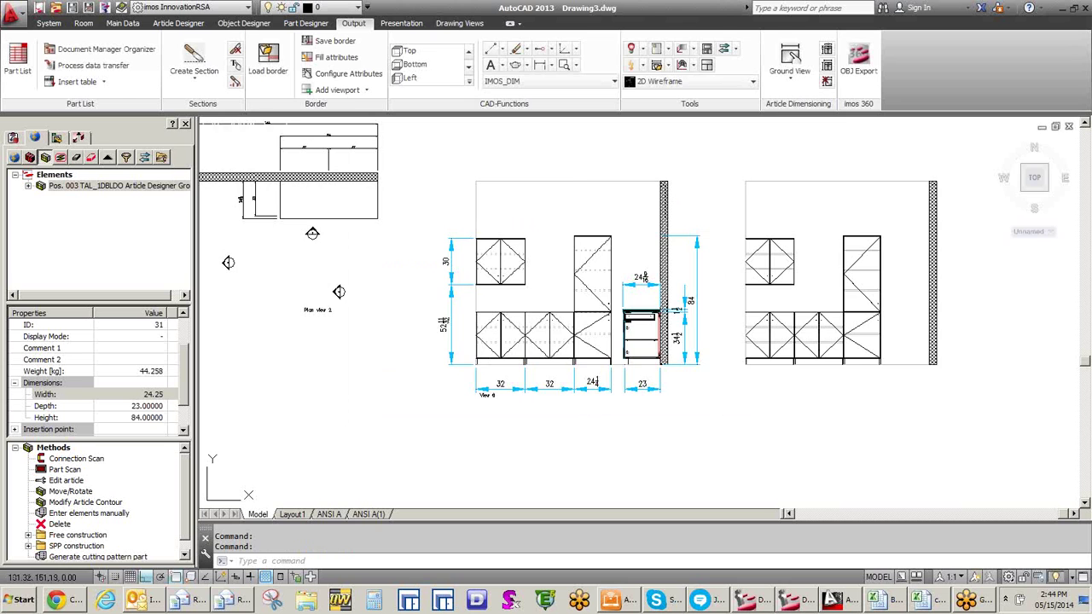
Step: Add view dimensions to the undimensioned elevation on the far side of View 6
{"action": "left_click", "coordinate": [453, 24]}
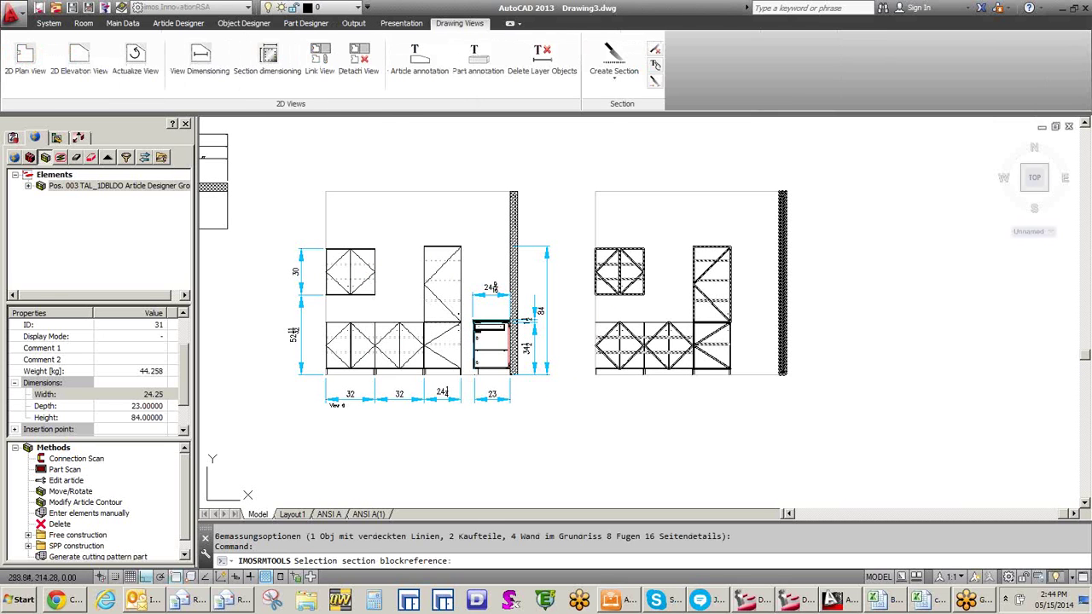
{"action": "left_click", "coordinate": [623, 248]}
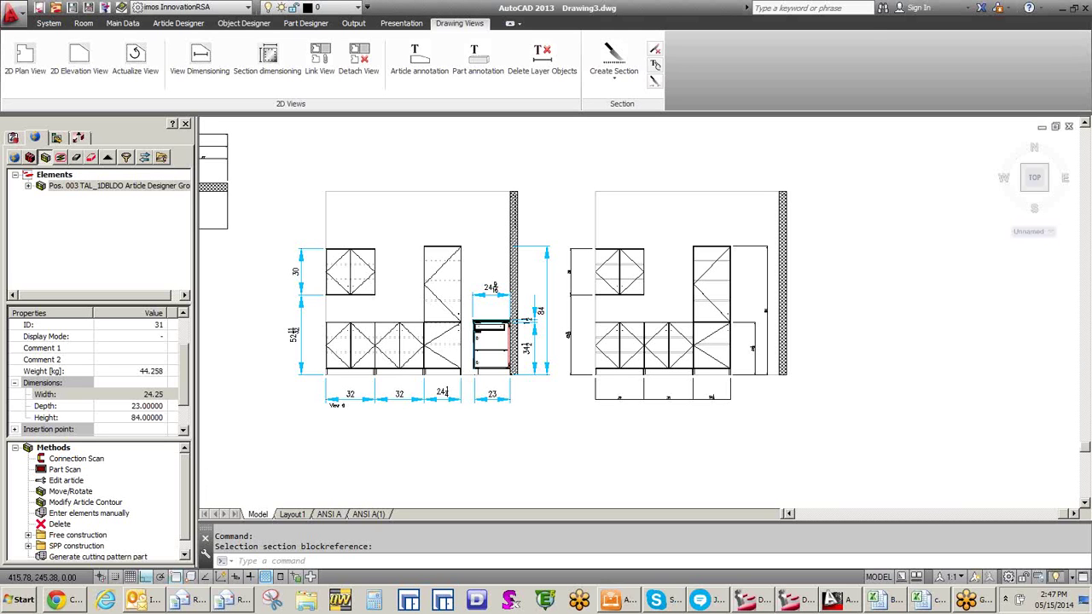
{"action": "scroll", "coordinate": [829, 207], "scroll_direction": "down", "scroll_amount": 8}
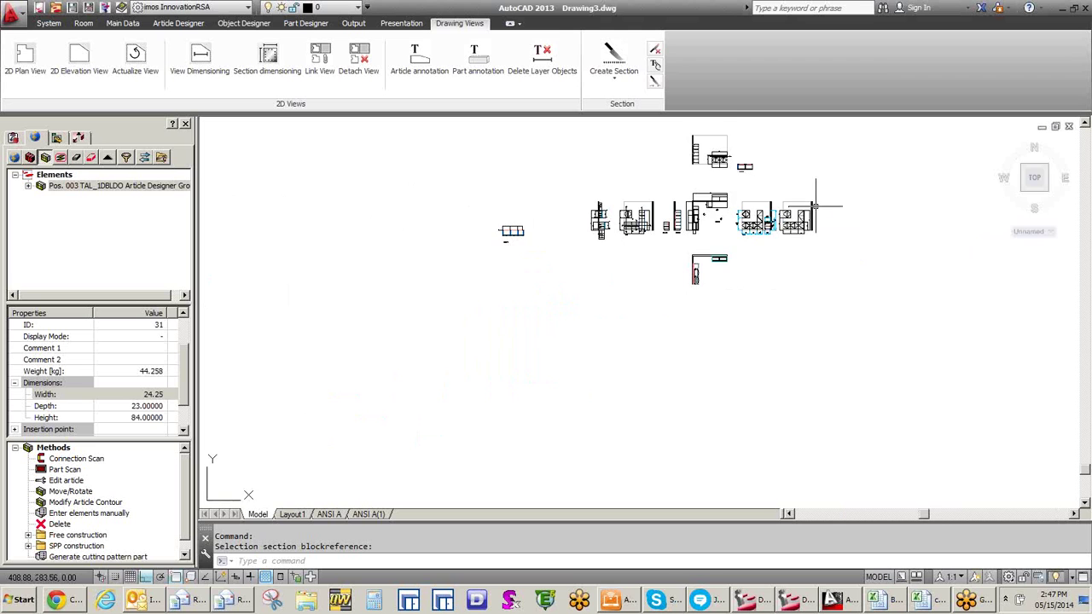
{"action": "scroll", "coordinate": [706, 240], "scroll_direction": "up", "scroll_amount": 2}
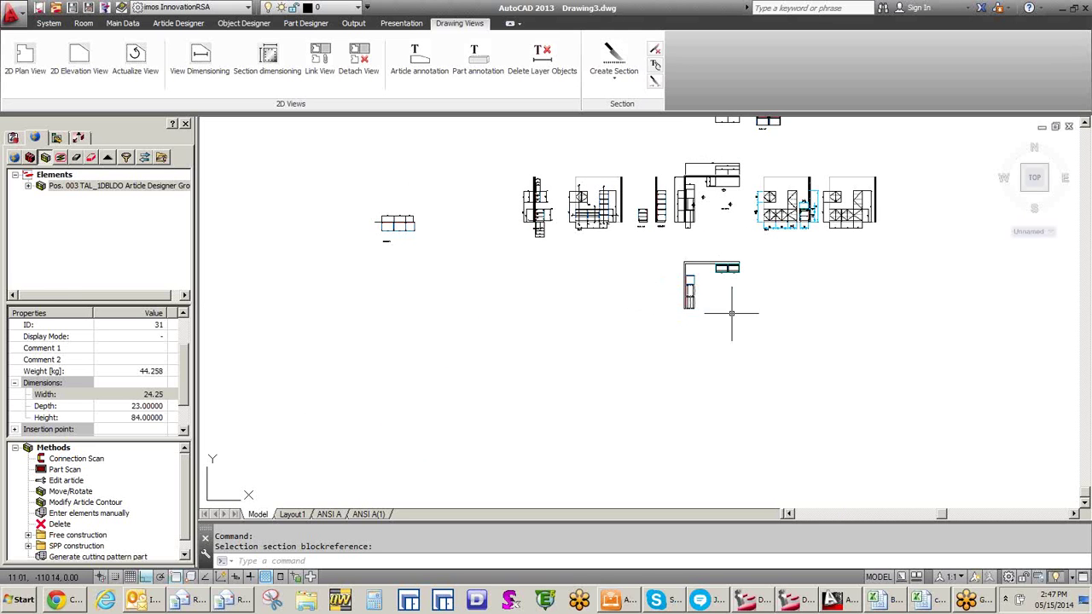
Step: Open the ANSI A layout and try to bring the drawing views into its upper viewport
{"action": "left_click", "coordinate": [328, 514]}
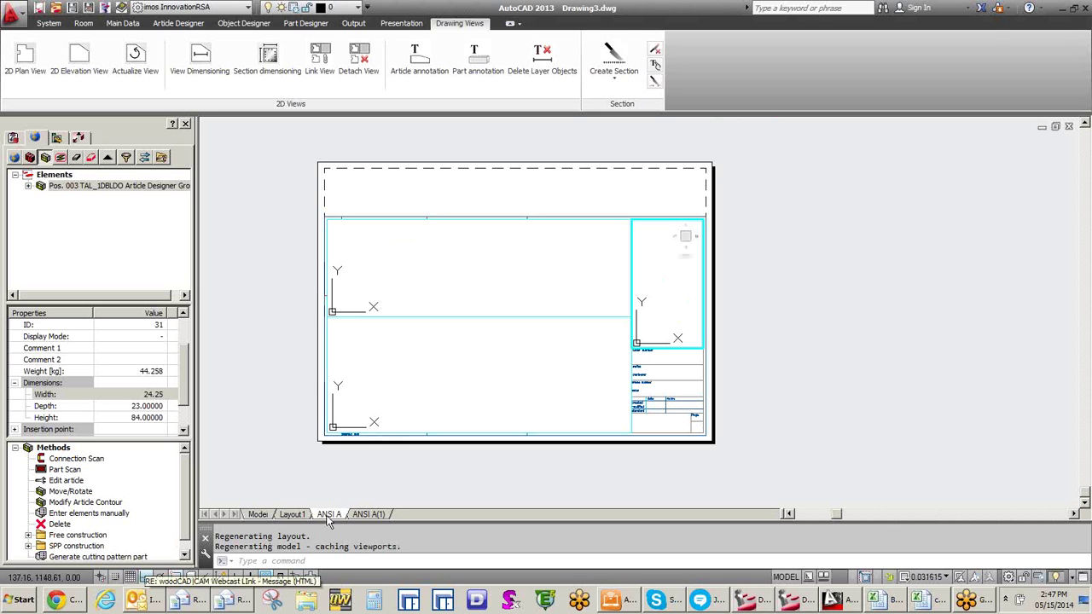
{"action": "left_click", "coordinate": [492, 270]}
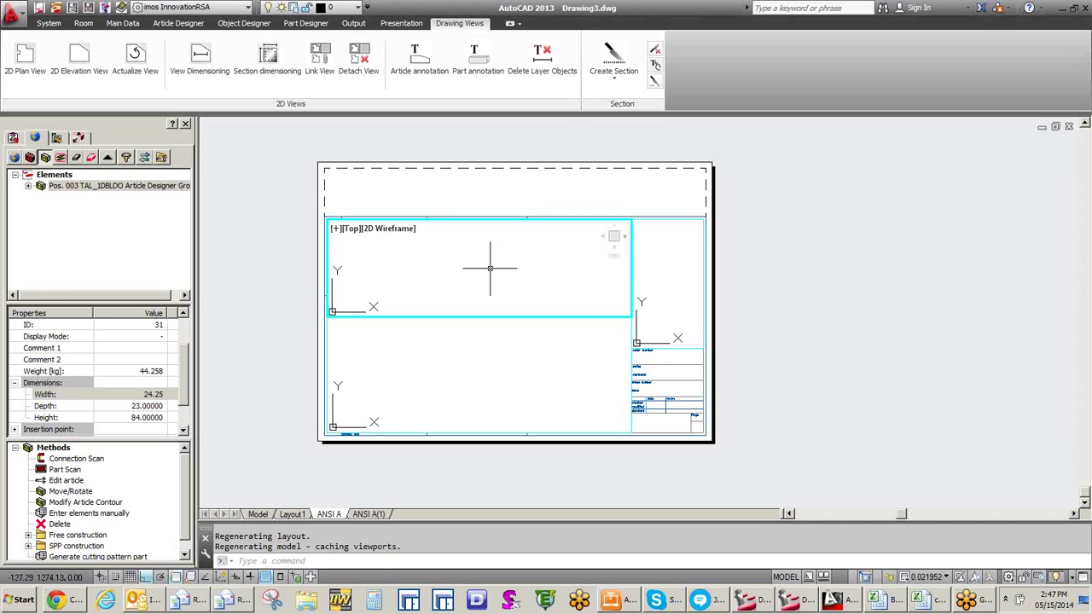
{"action": "scroll", "coordinate": [490, 268], "scroll_direction": "up", "scroll_amount": 4}
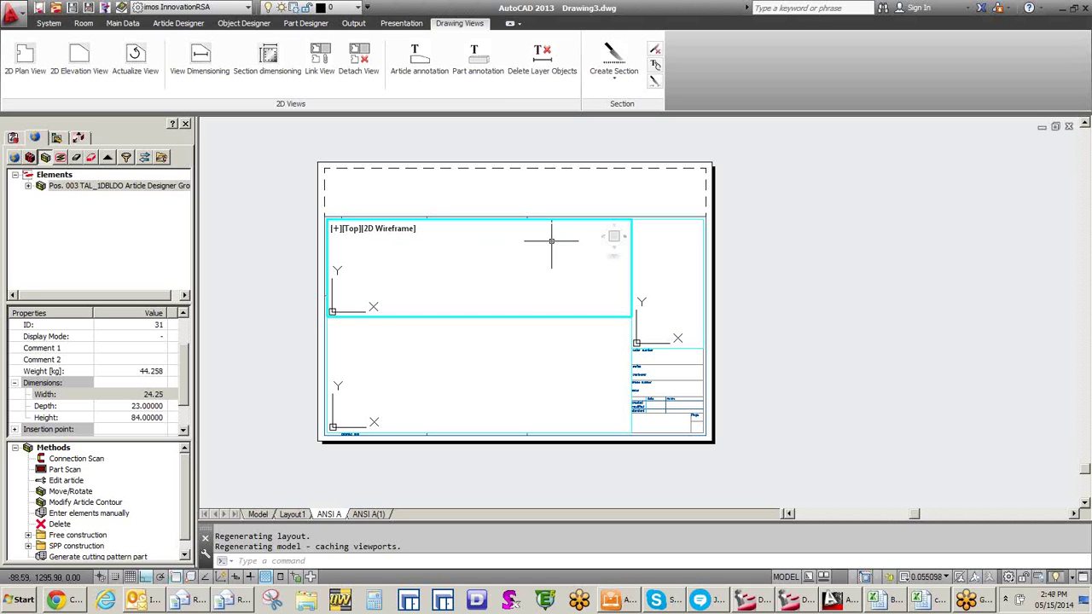
{"action": "scroll", "coordinate": [552, 241], "scroll_direction": "down", "scroll_amount": 10}
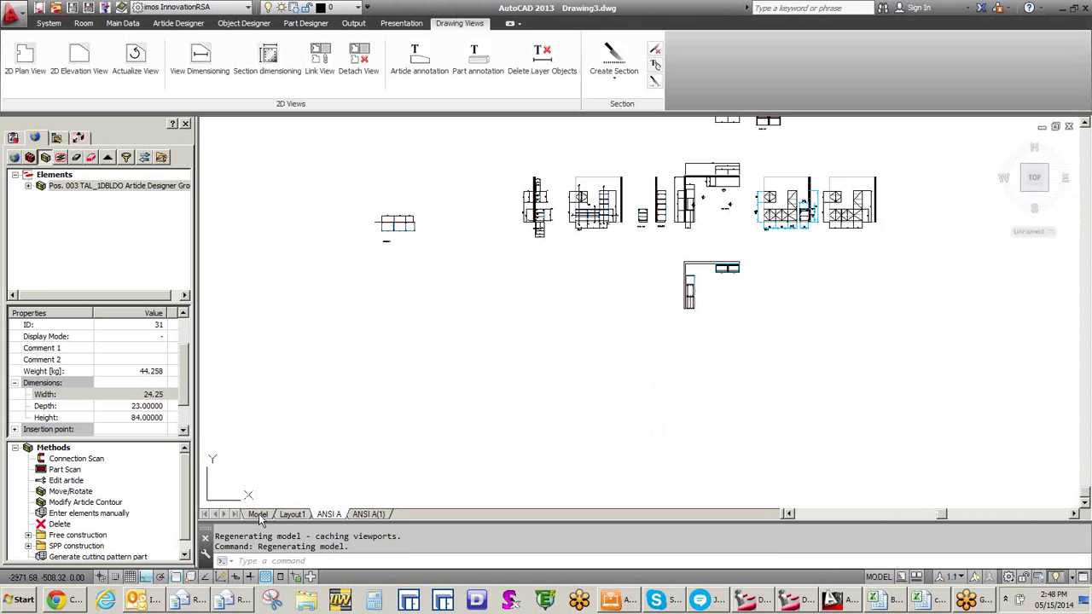
Step: Create a new layout, open it and erase its default viewport
{"action": "right_click", "coordinate": [259, 514]}
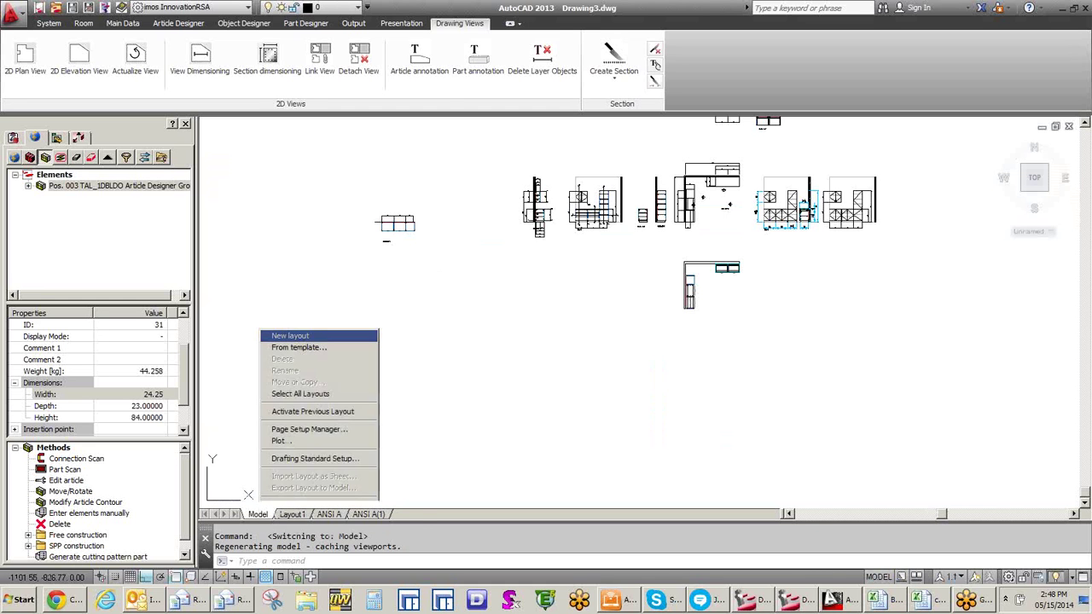
{"action": "left_click", "coordinate": [294, 335]}
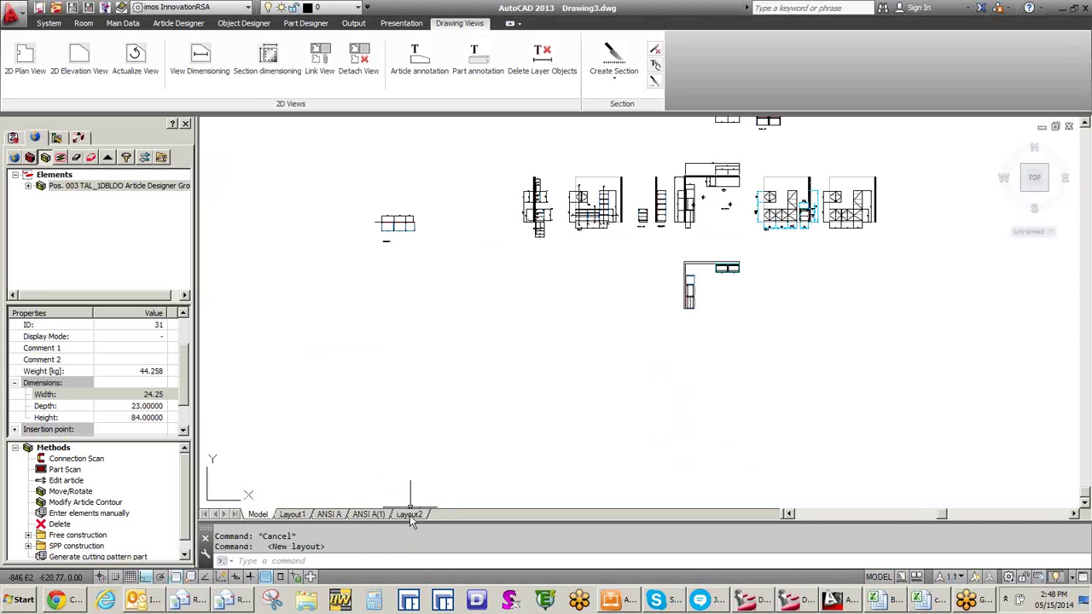
{"action": "left_click", "coordinate": [410, 515]}
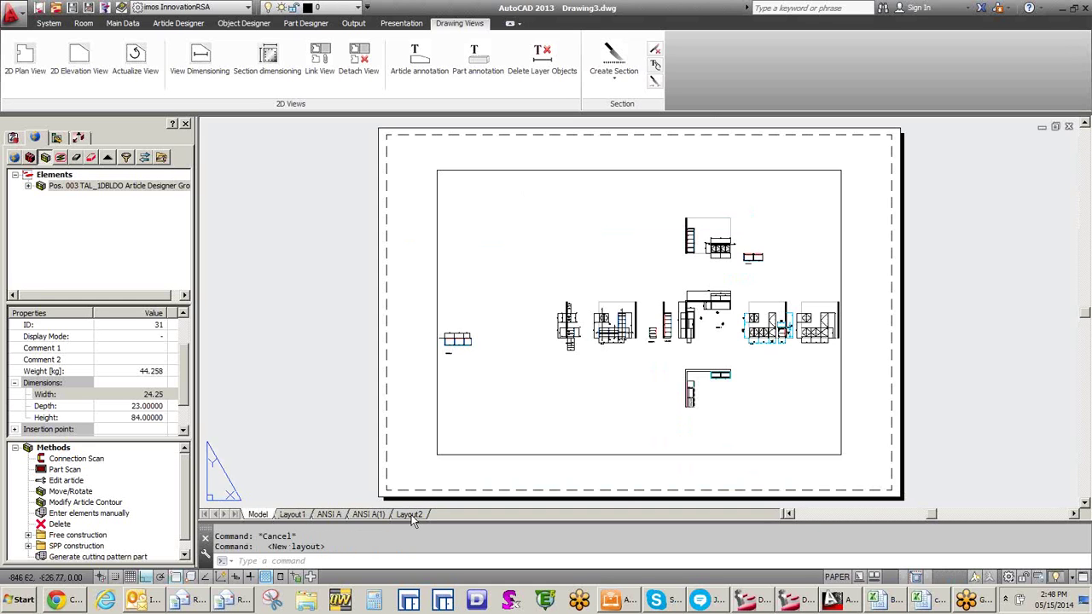
{"action": "left_click", "coordinate": [430, 469]}
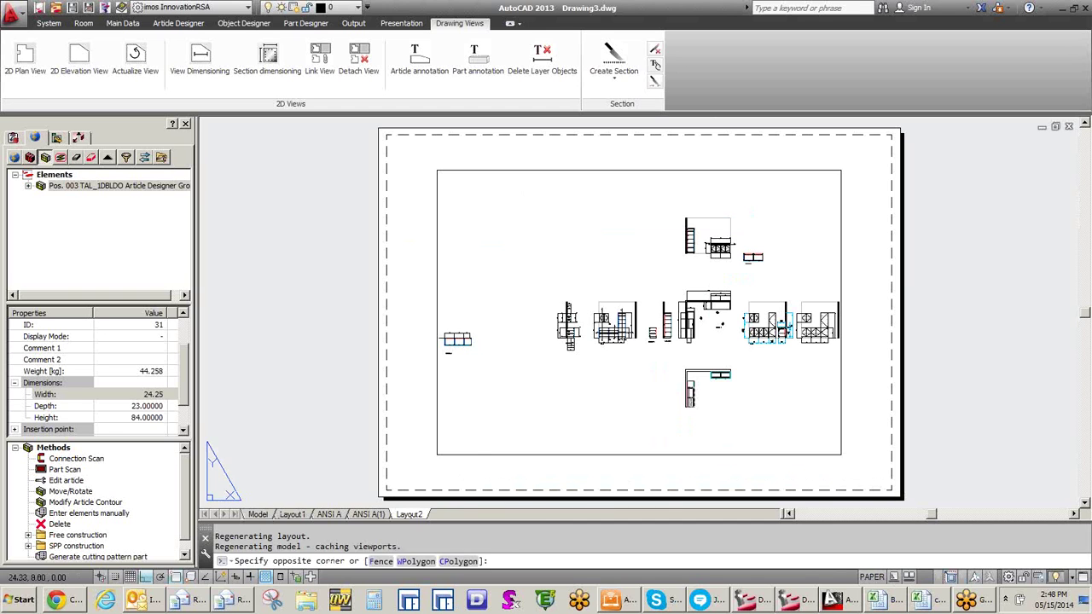
{"action": "left_click", "coordinate": [453, 455]}
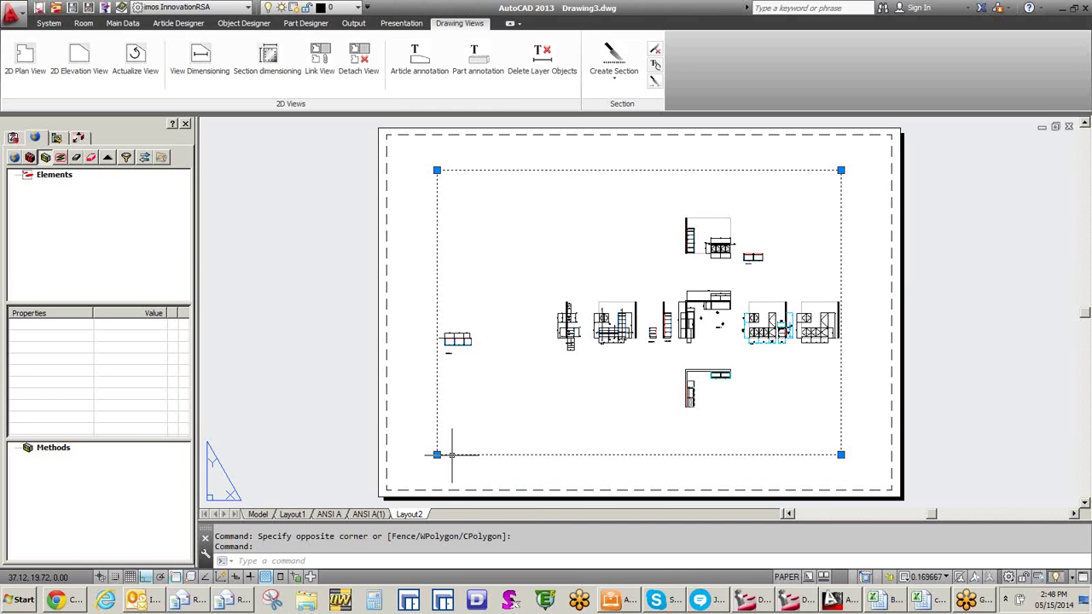
{"action": "type", "text": "e"}
{"action": "key", "text": "Return"}
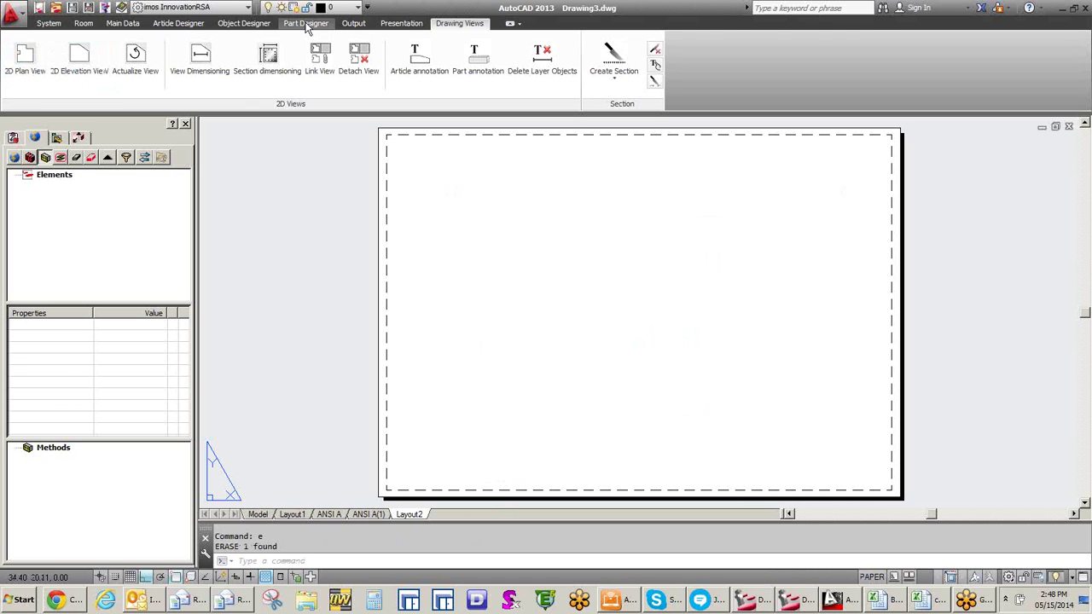
Step: Load the ANSI A border and enlarge and reposition the drawing views inside its upper viewport, returning to paper space
{"action": "left_click", "coordinate": [358, 26]}
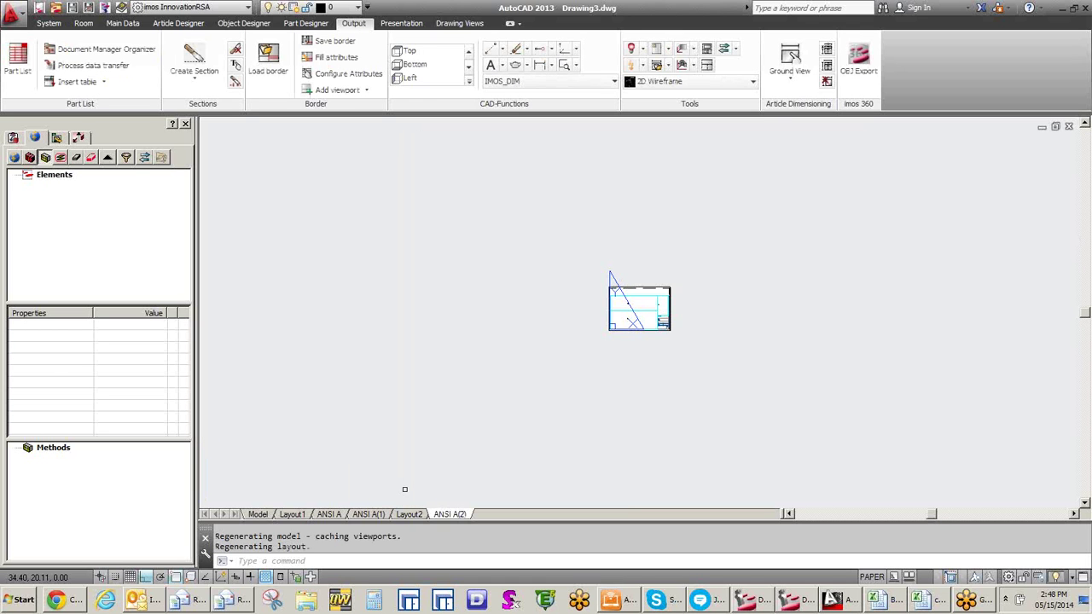
{"action": "scroll", "coordinate": [677, 334], "scroll_direction": "up", "scroll_amount": 5}
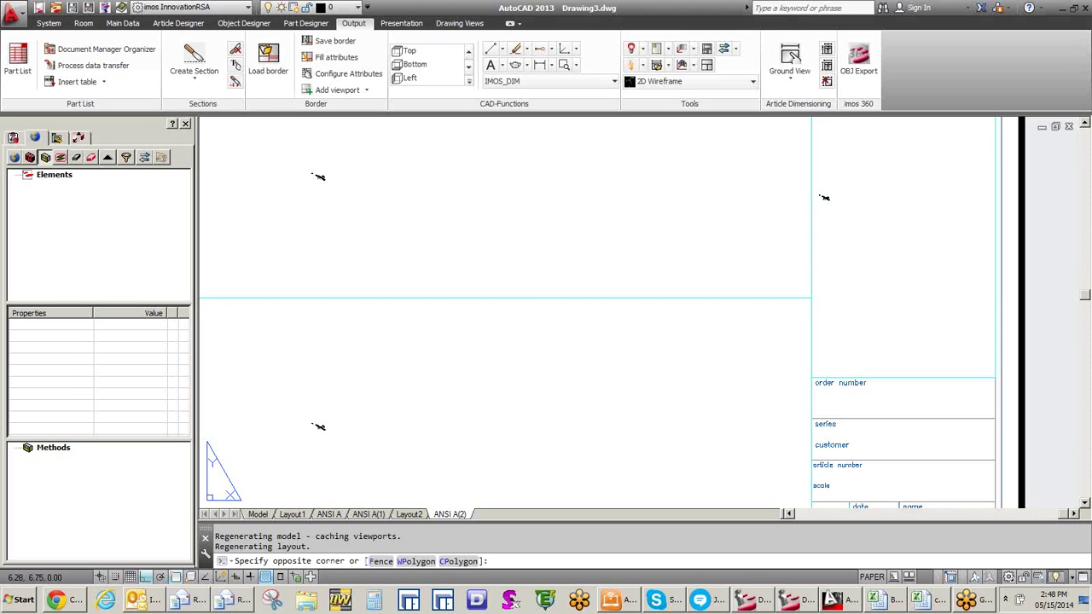
{"action": "double_click", "coordinate": [397, 202]}
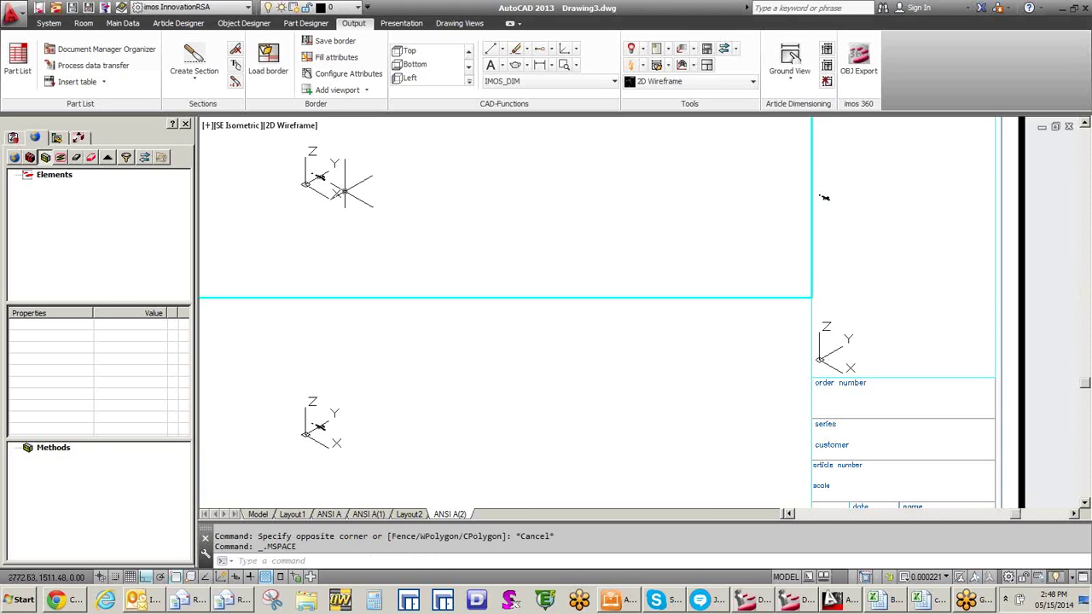
{"action": "middle_click_drag", "start_coordinate": [344, 189], "coordinate": [384, 211]}
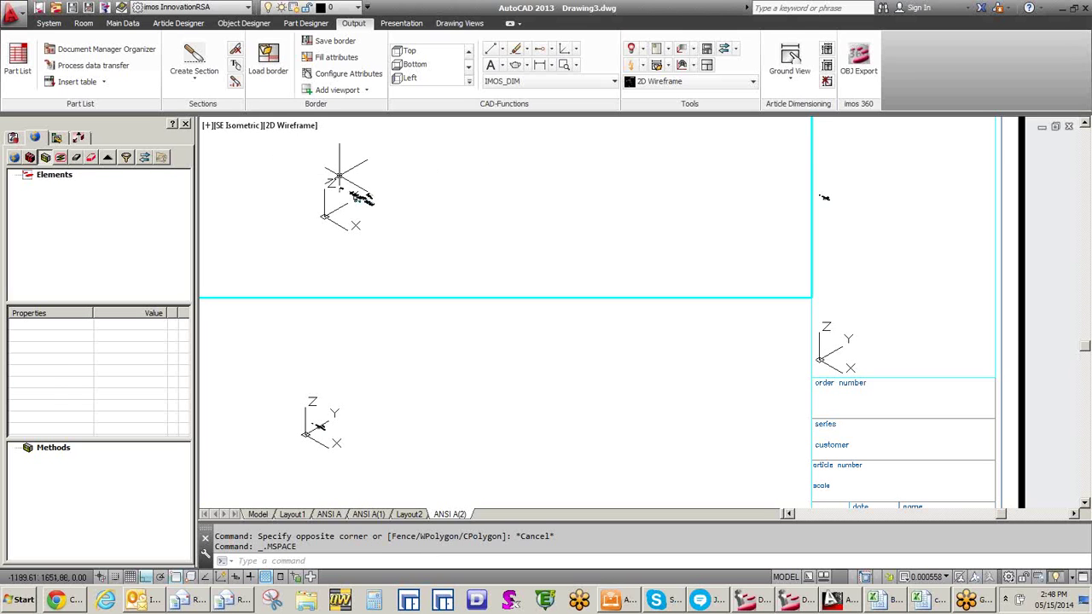
{"action": "double_click", "coordinate": [1043, 314]}
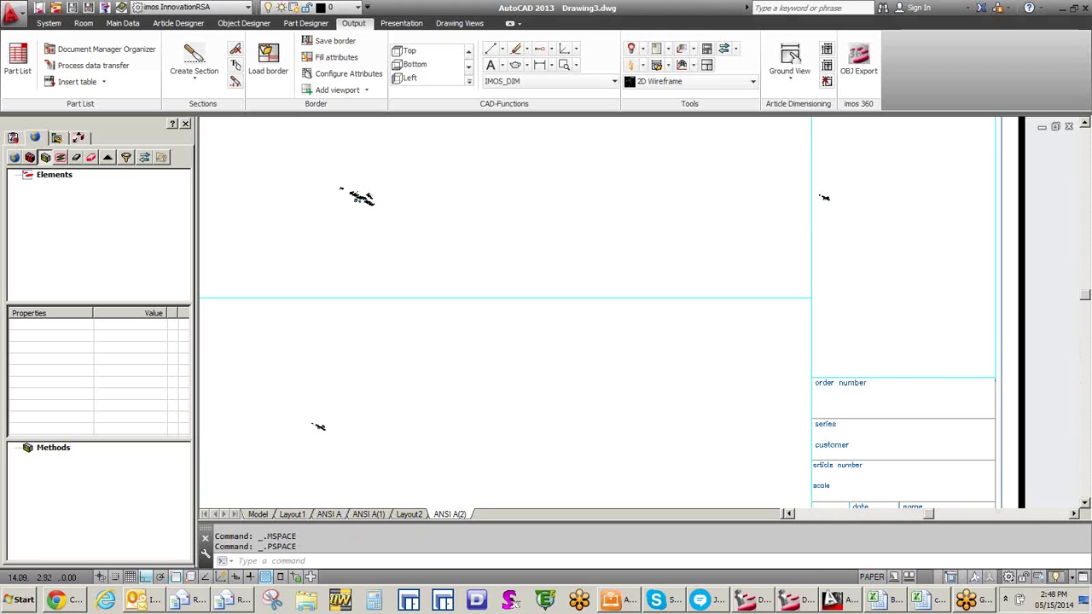
Step: Activate the upper viewport of ANSI A(2) and display AutoCAD's 3D Navigation toolbar
{"action": "scroll", "coordinate": [856, 447], "scroll_direction": "down", "scroll_amount": 2}
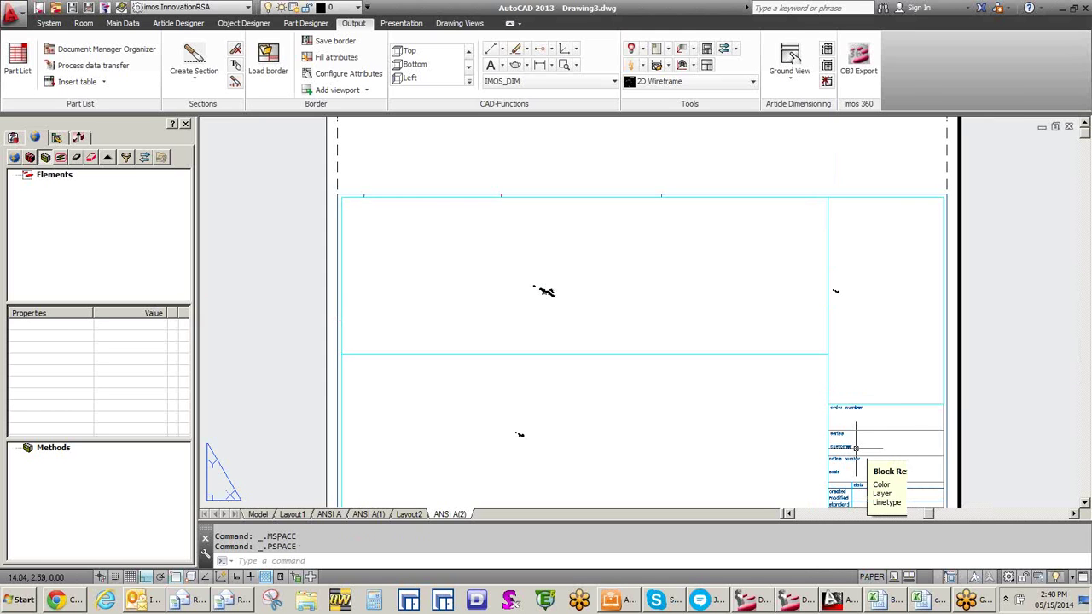
{"action": "double_click", "coordinate": [705, 253]}
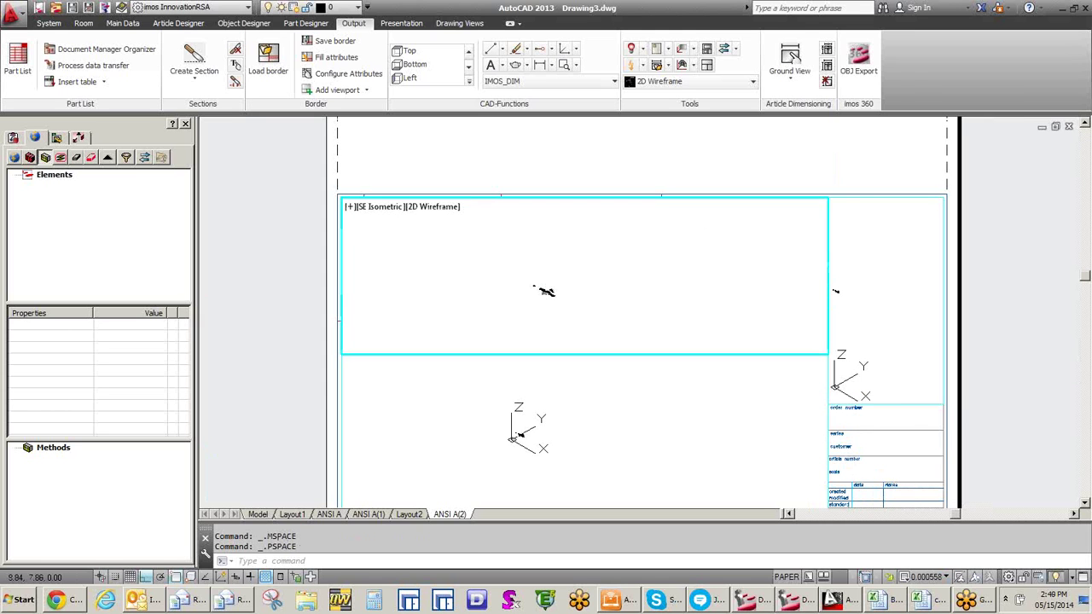
{"action": "left_click", "coordinate": [686, 262]}
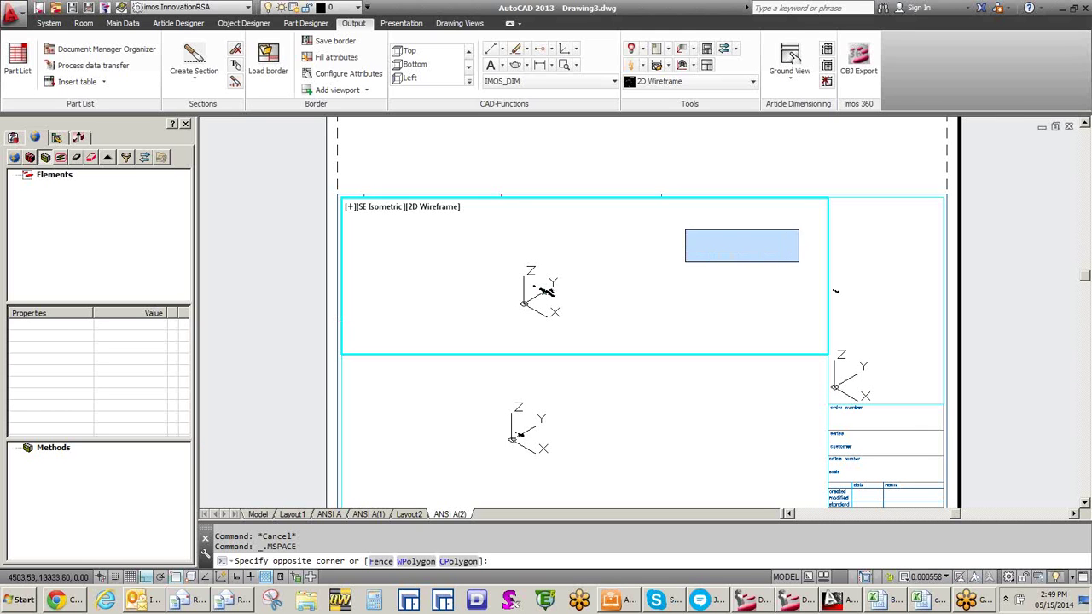
{"action": "left_click", "coordinate": [730, 238]}
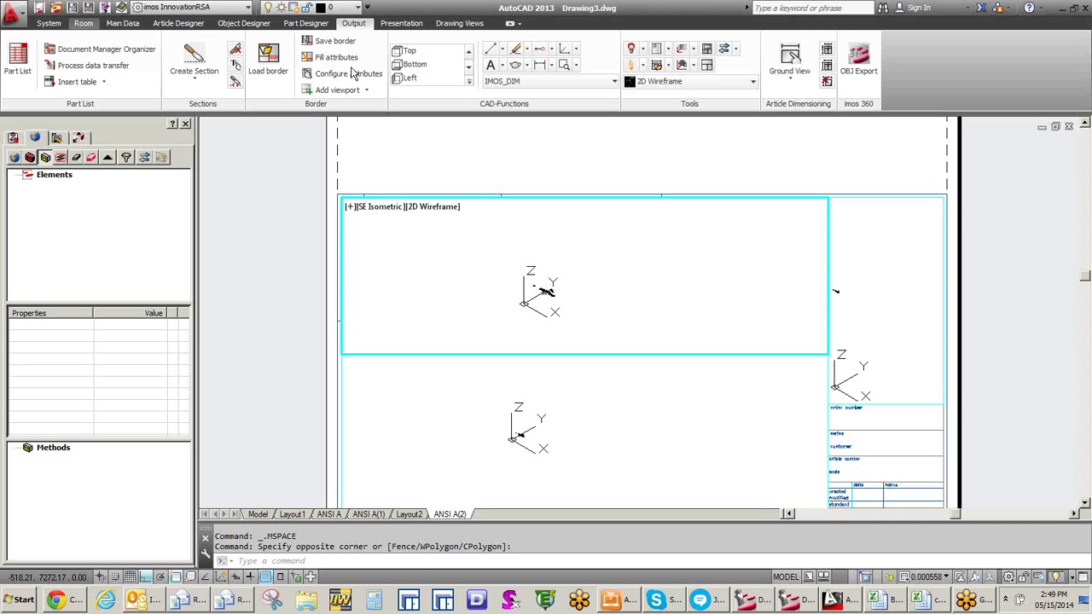
{"action": "left_click", "coordinate": [44, 26]}
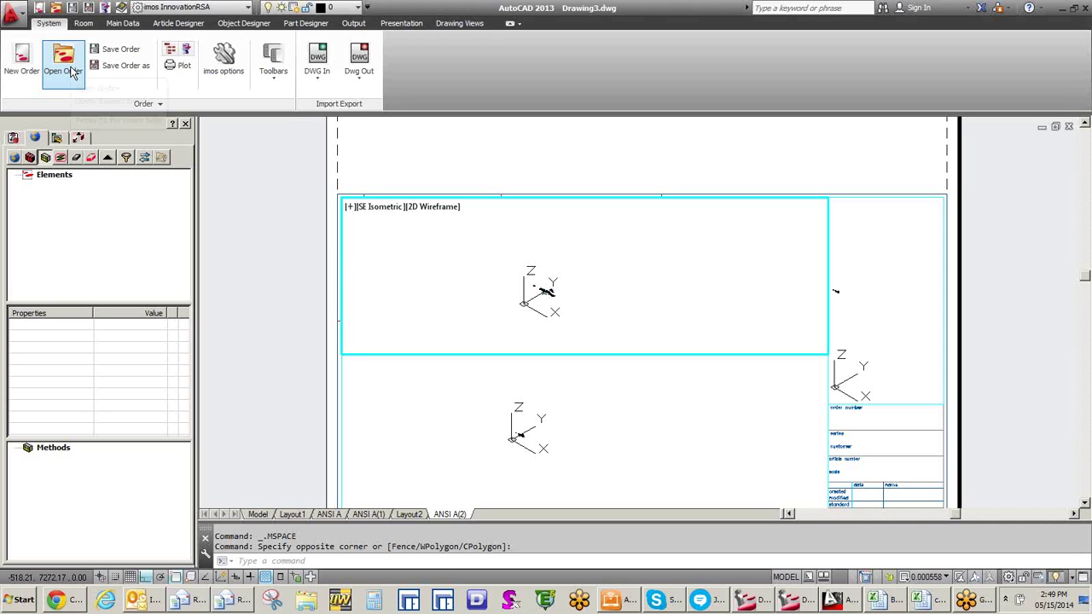
{"action": "left_click", "coordinate": [273, 79]}
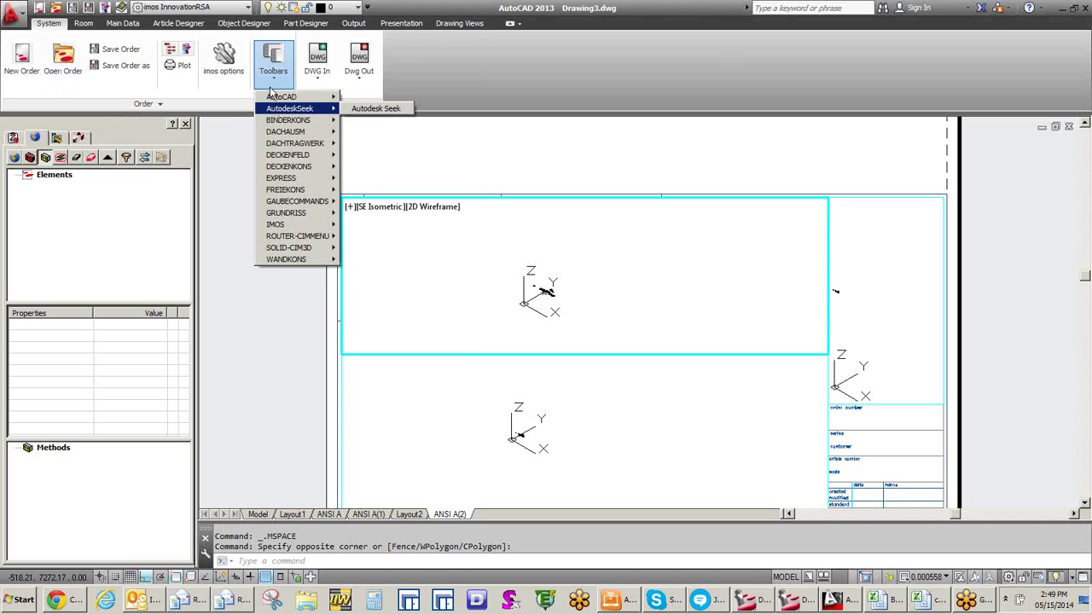
{"action": "mouse_move", "coordinate": [279, 99]}
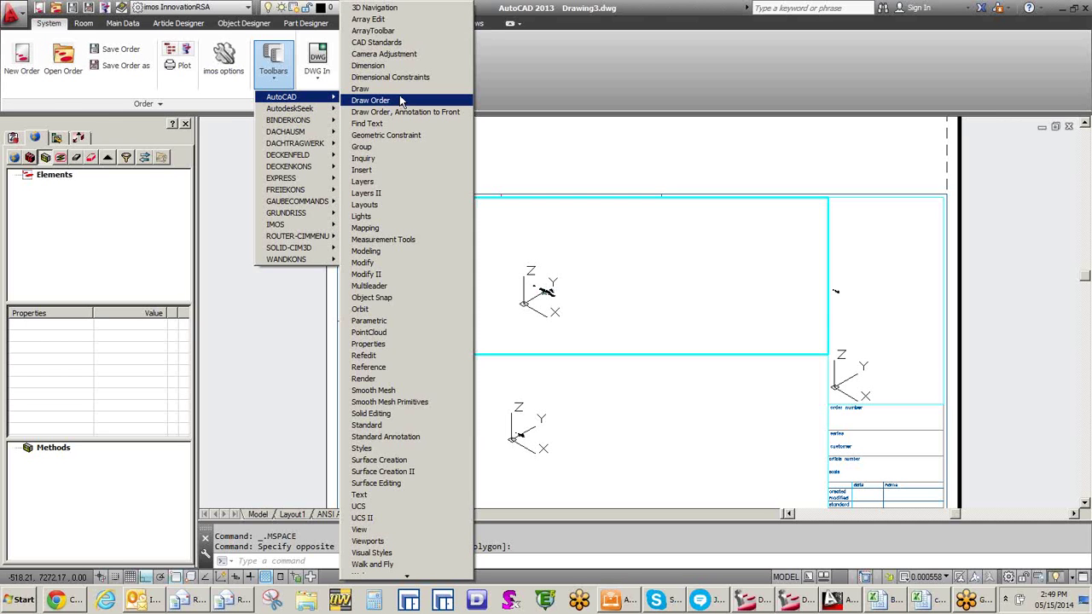
{"action": "left_click", "coordinate": [384, 9]}
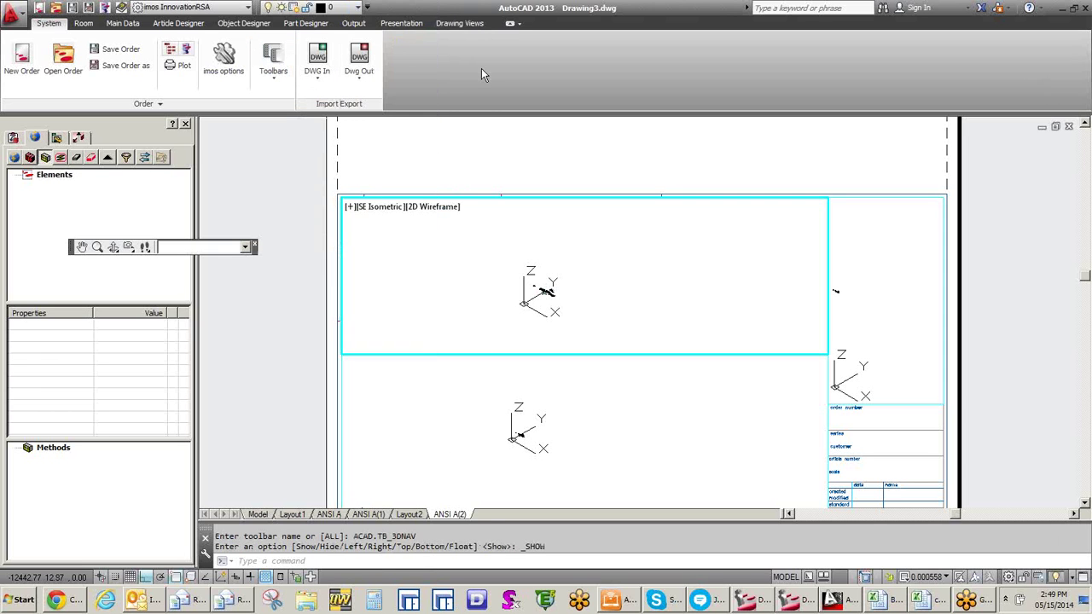
Step: Switch the upper viewport to the Top view, frame the L-shaped cabinet plan inside it and return to paper space
{"action": "left_click", "coordinate": [247, 247]}
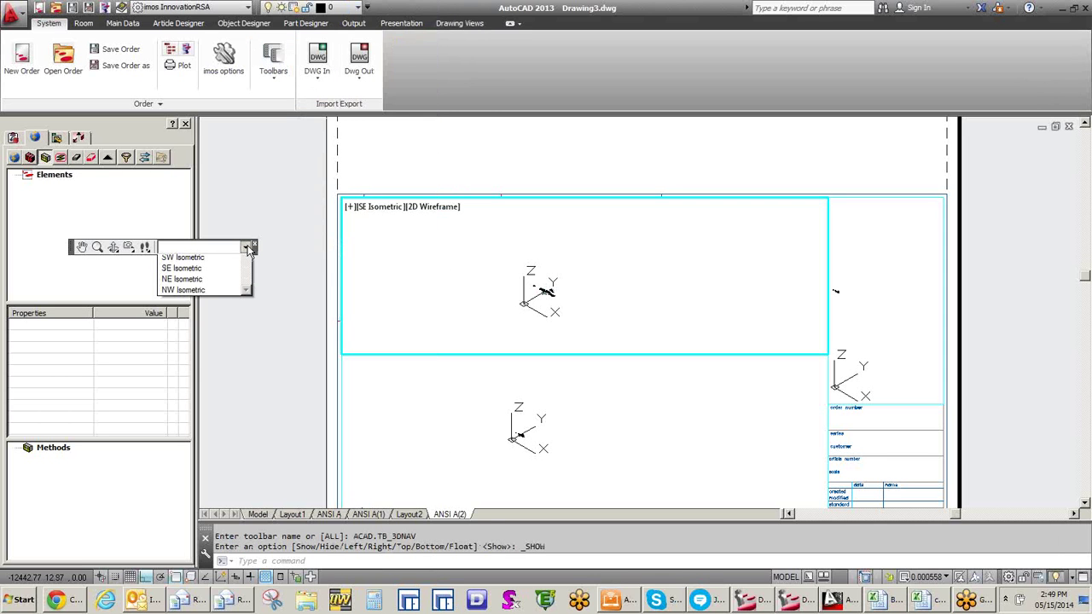
{"action": "left_click", "coordinate": [209, 257]}
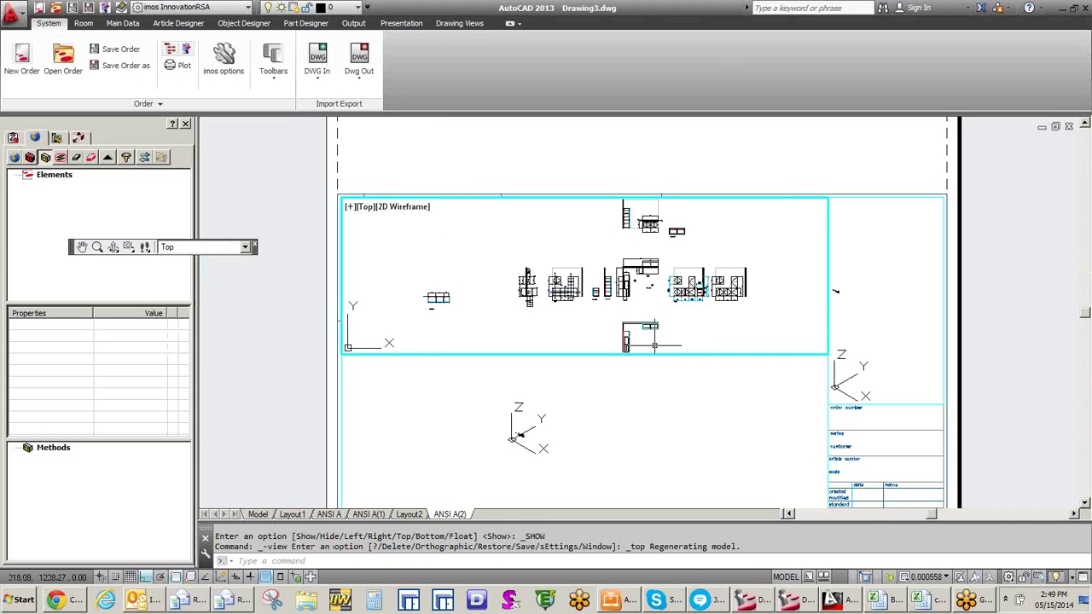
{"action": "scroll", "coordinate": [651, 346], "scroll_direction": "up", "scroll_amount": 2}
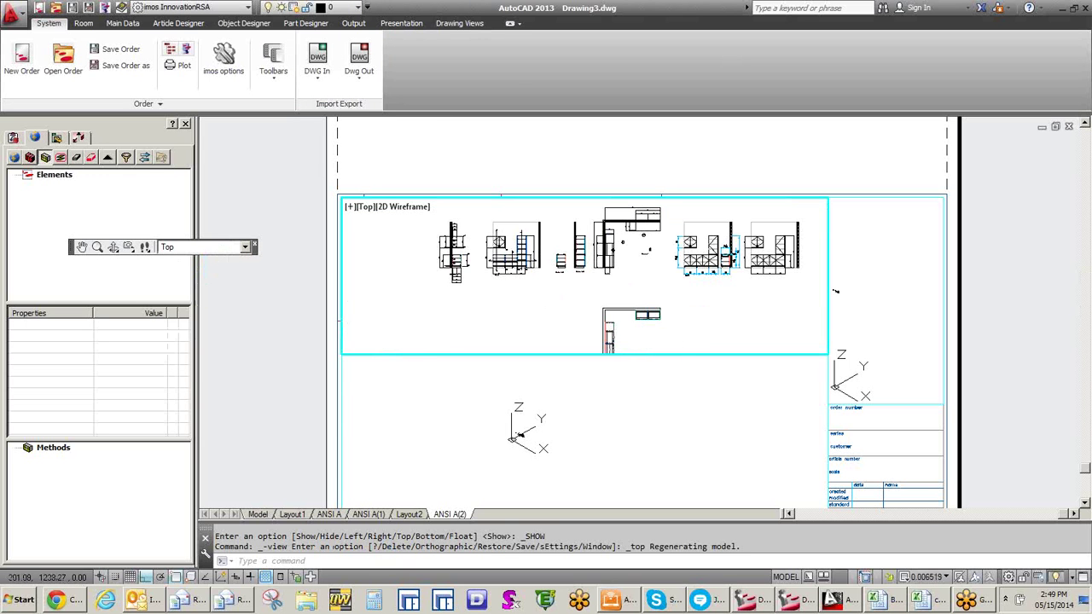
{"action": "scroll", "coordinate": [650, 346], "scroll_direction": "up", "scroll_amount": 4}
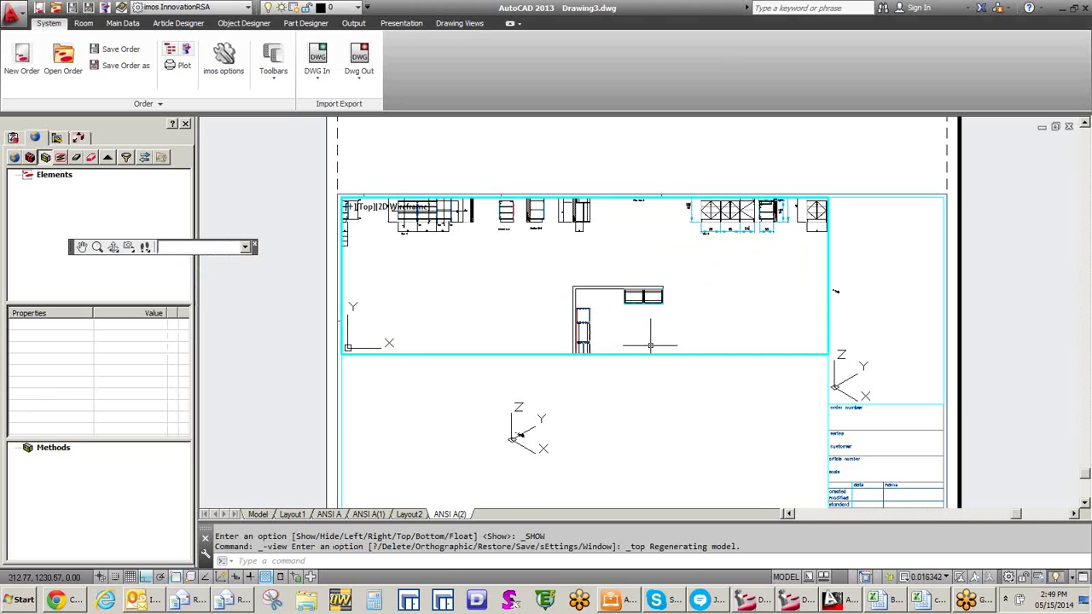
{"action": "scroll", "coordinate": [617, 332], "scroll_direction": "up", "scroll_amount": 2}
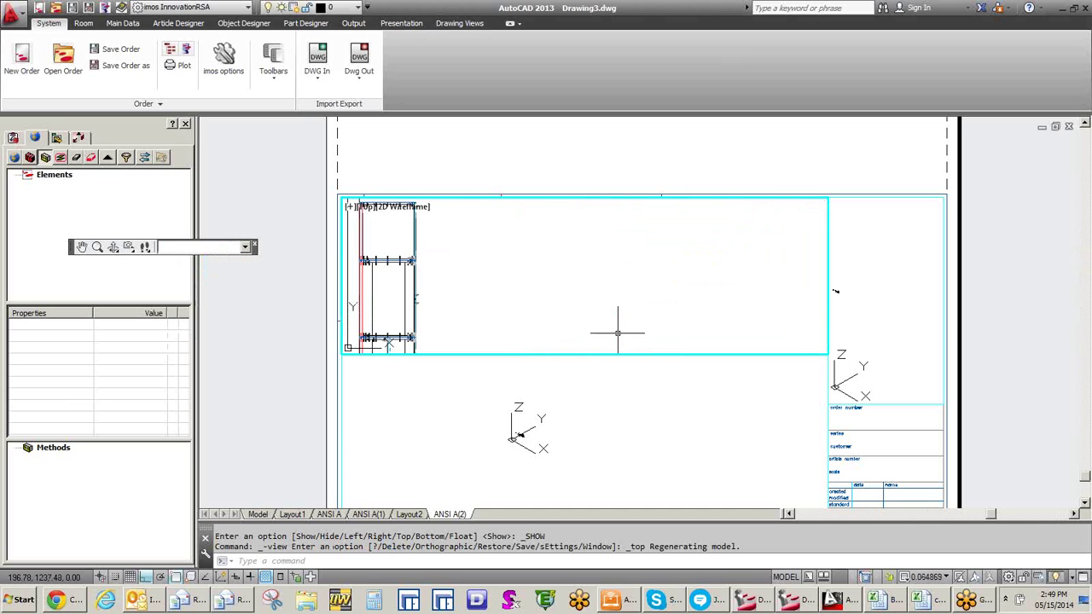
{"action": "scroll", "coordinate": [595, 293], "scroll_direction": "down", "scroll_amount": 6}
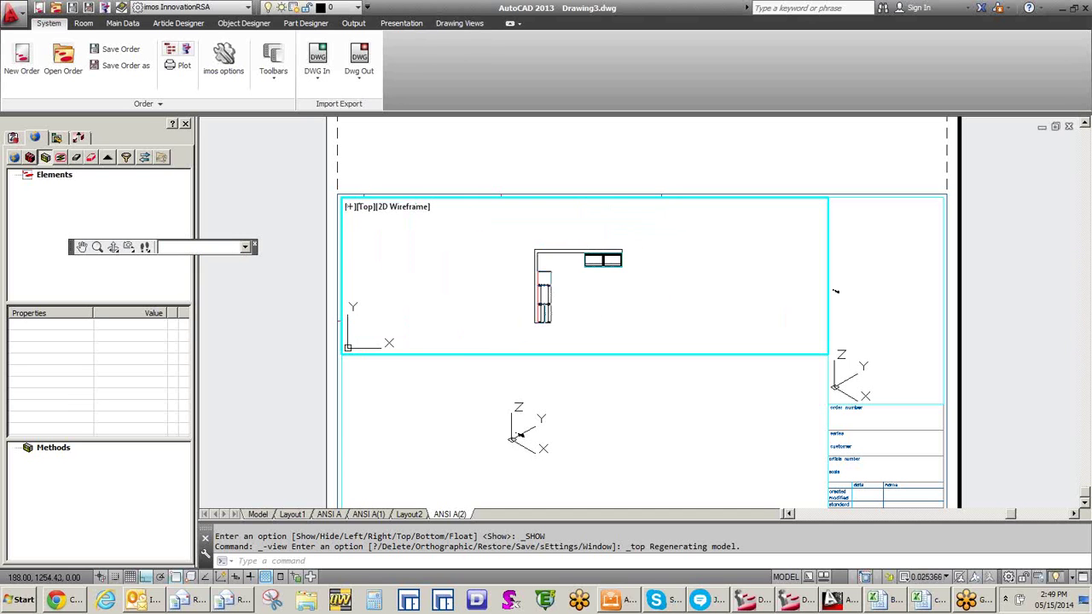
{"action": "scroll", "coordinate": [595, 293], "scroll_direction": "up", "scroll_amount": 1}
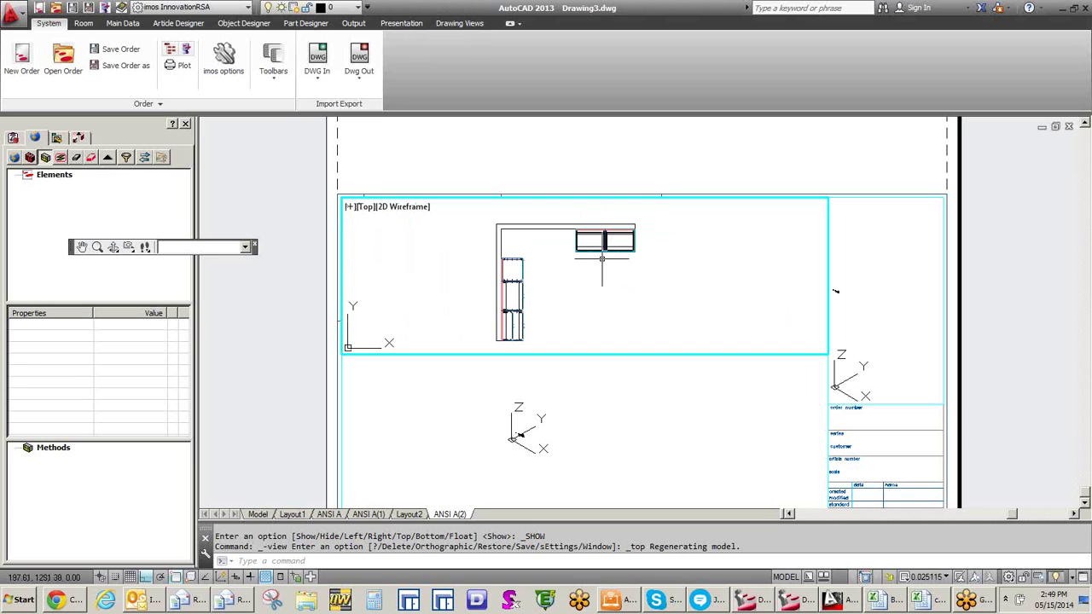
{"action": "double_click", "coordinate": [273, 266]}
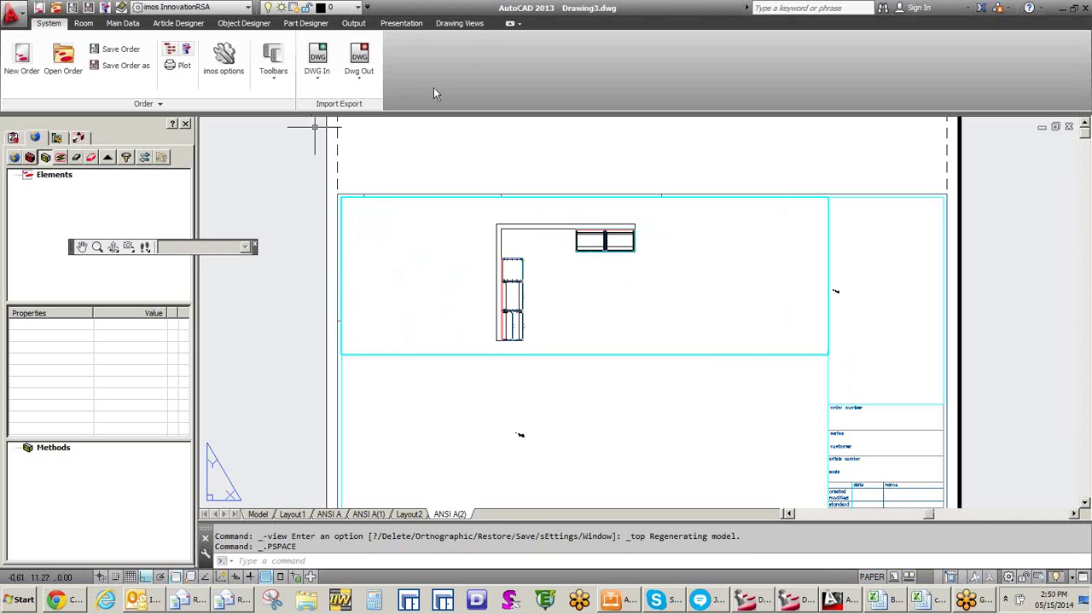
{"action": "right_click", "coordinate": [482, 116]}
{"action": "key", "text": "Escape"}
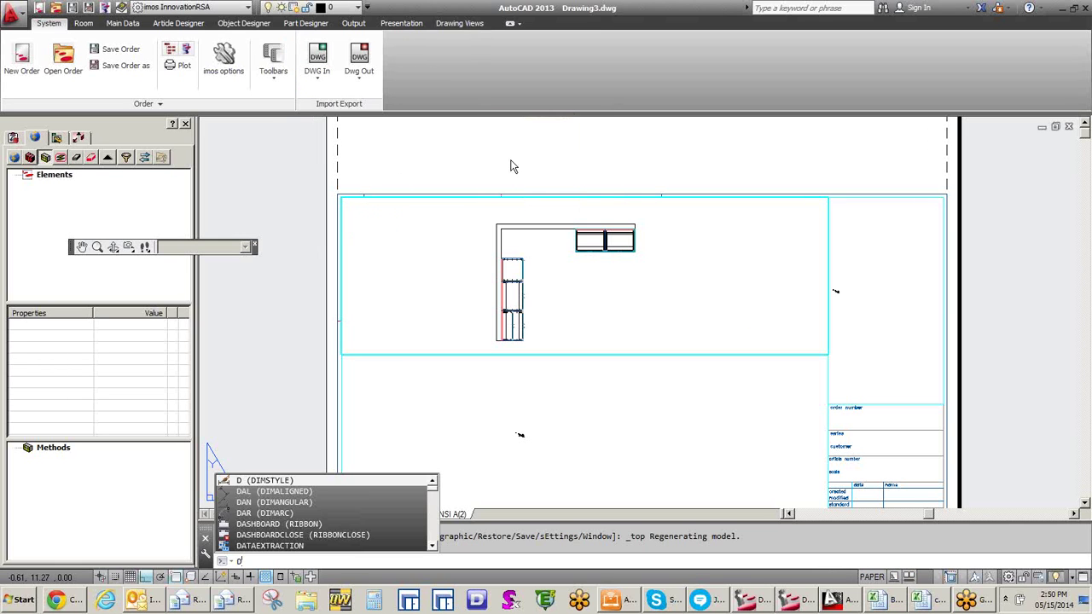
{"action": "key", "text": "Escape"}
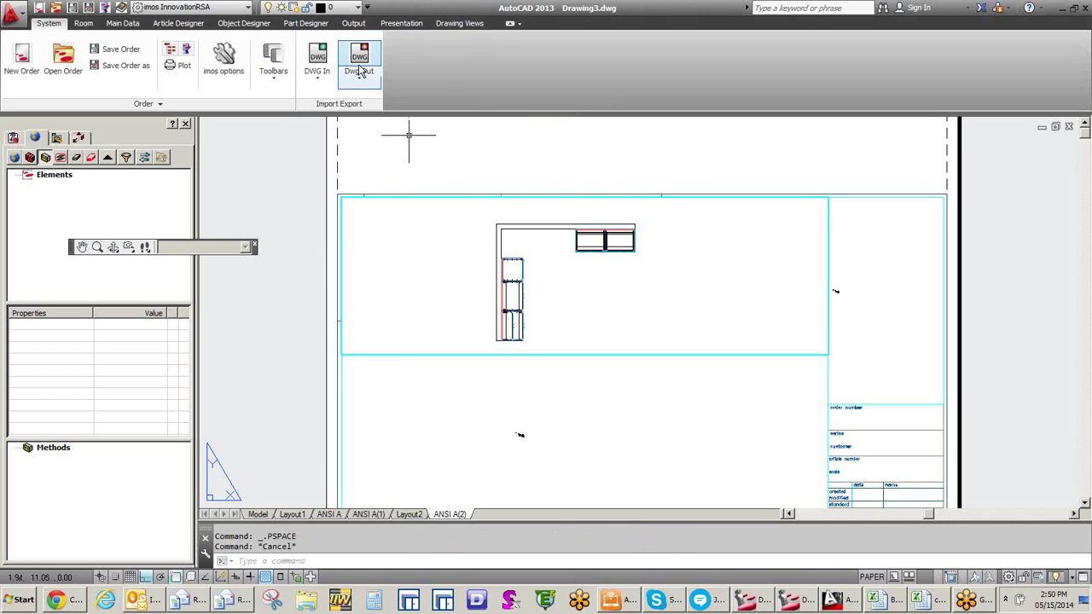
Step: Display AutoCAD's Dimension toolbar
{"action": "left_click", "coordinate": [272, 79]}
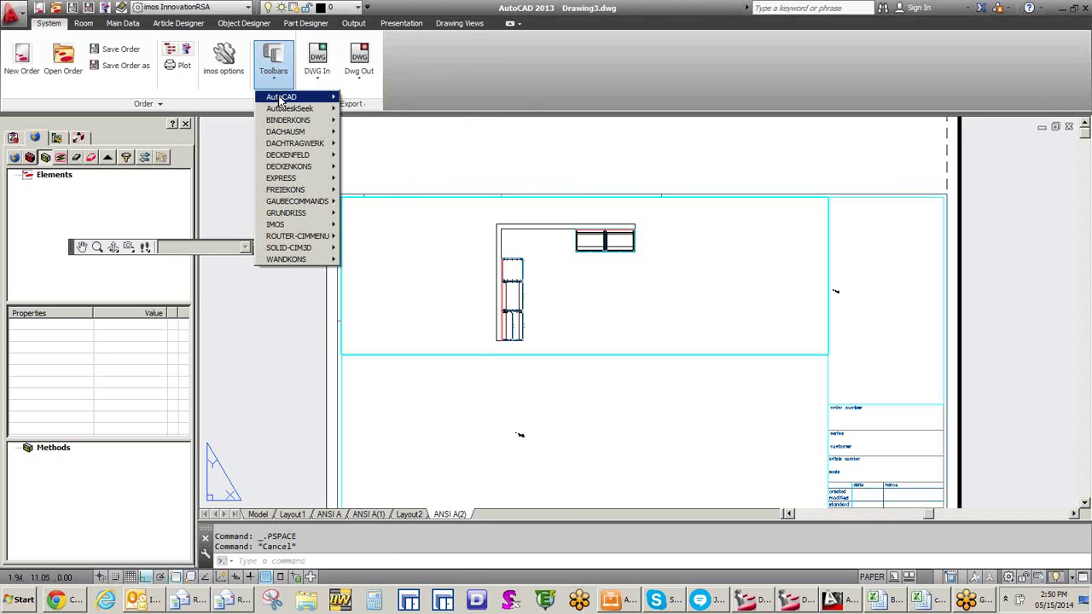
{"action": "mouse_move", "coordinate": [280, 100]}
{"action": "left_click", "coordinate": [364, 75]}
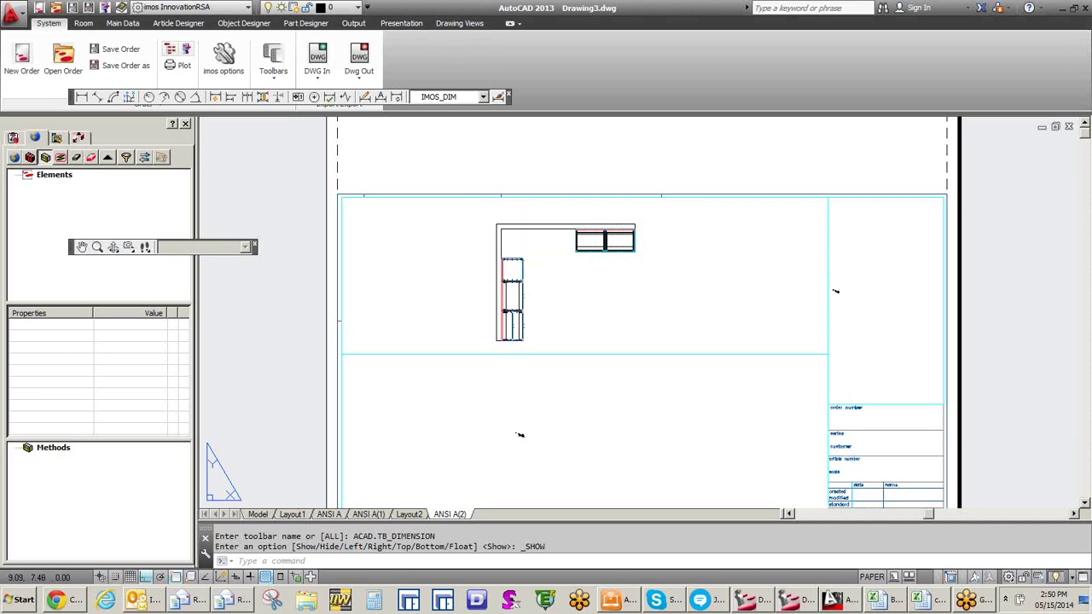
{"action": "left_click", "coordinate": [835, 291]}
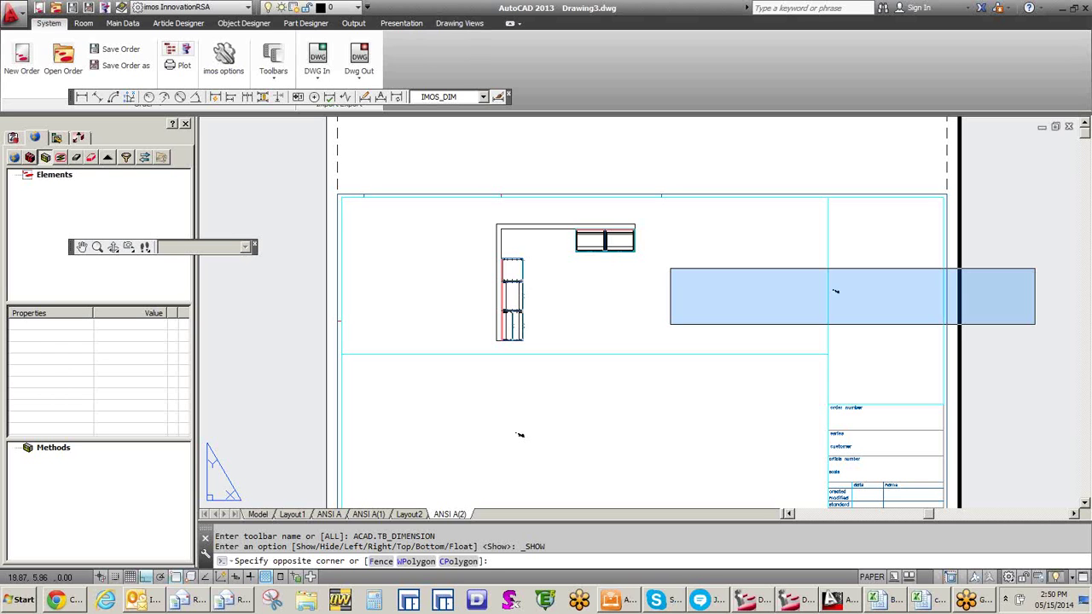
{"action": "left_click", "coordinate": [924, 303]}
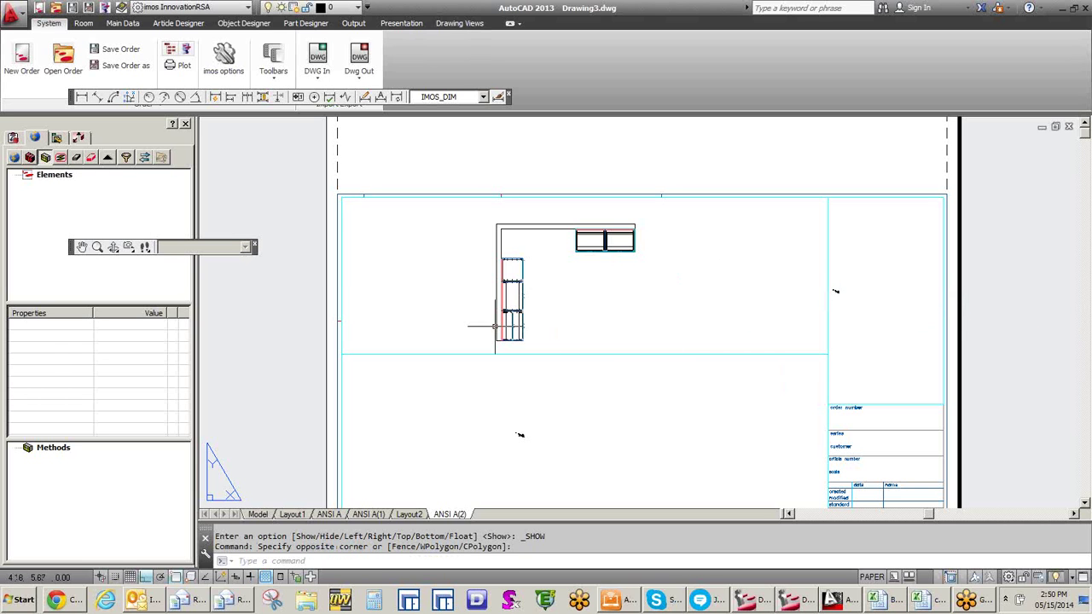
Step: Place a linear dimension above the plan's top wall, from the wall's right end to the joint between the two cabinets
{"action": "left_click", "coordinate": [85, 100]}
{"action": "scroll", "coordinate": [622, 226], "scroll_direction": "up", "scroll_amount": 2}
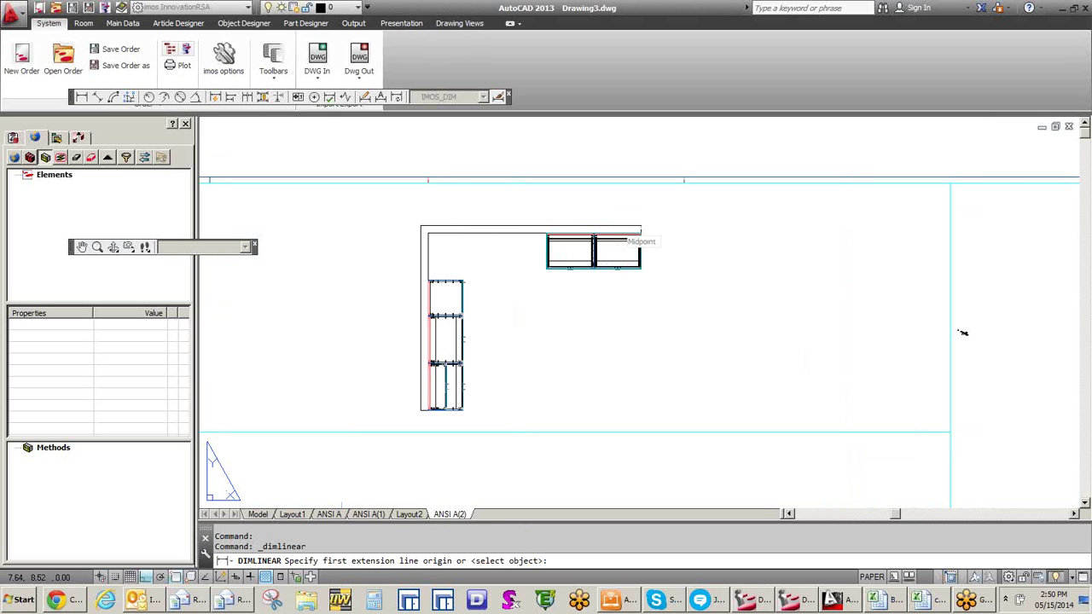
{"action": "left_click", "coordinate": [641, 225]}
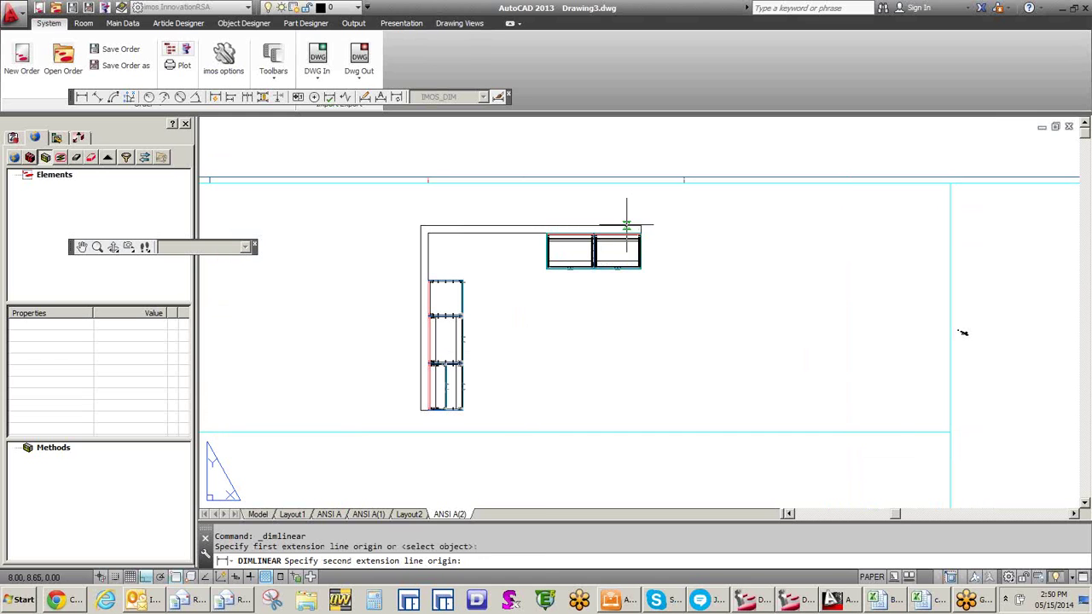
{"action": "left_click", "coordinate": [595, 229]}
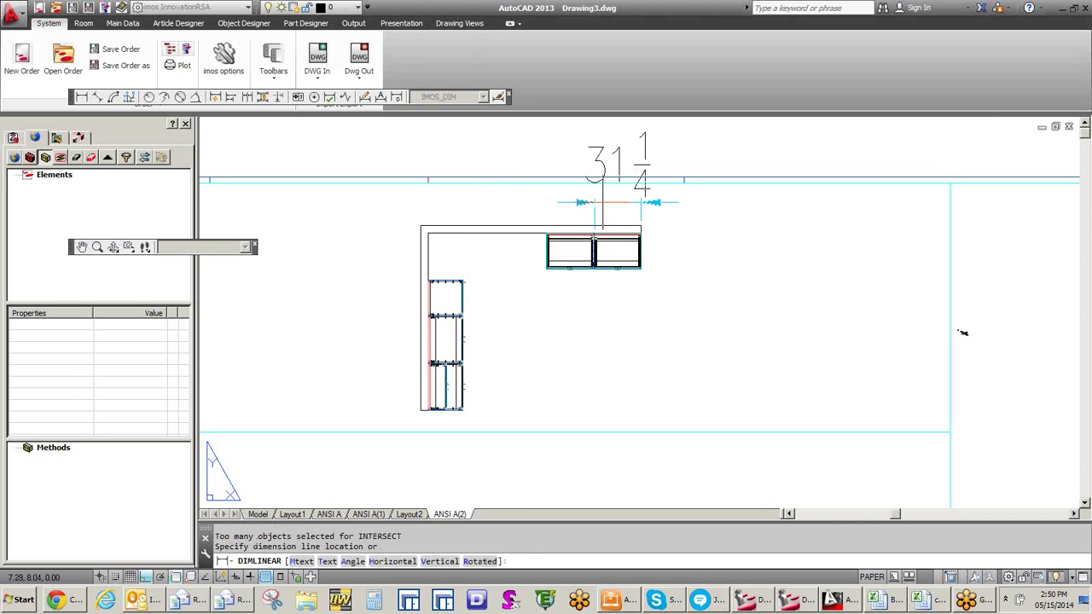
{"action": "left_click", "coordinate": [604, 205]}
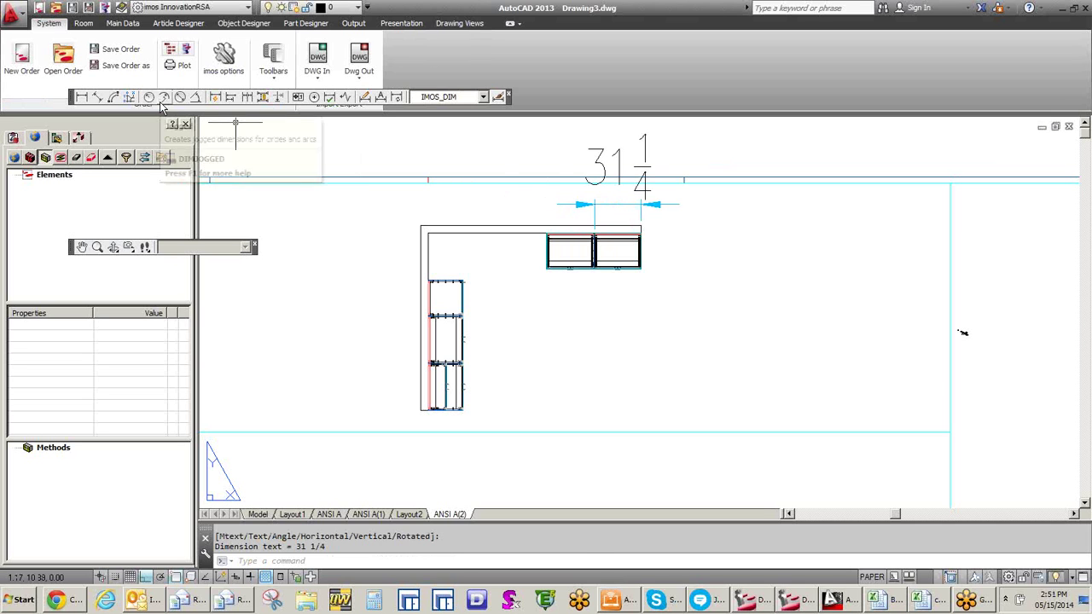
Step: Continue the horizontal dimension chain across the second cabinet and the open wall to the inner face of the left wall
{"action": "left_click", "coordinate": [247, 96]}
{"action": "left_click", "coordinate": [547, 232]}
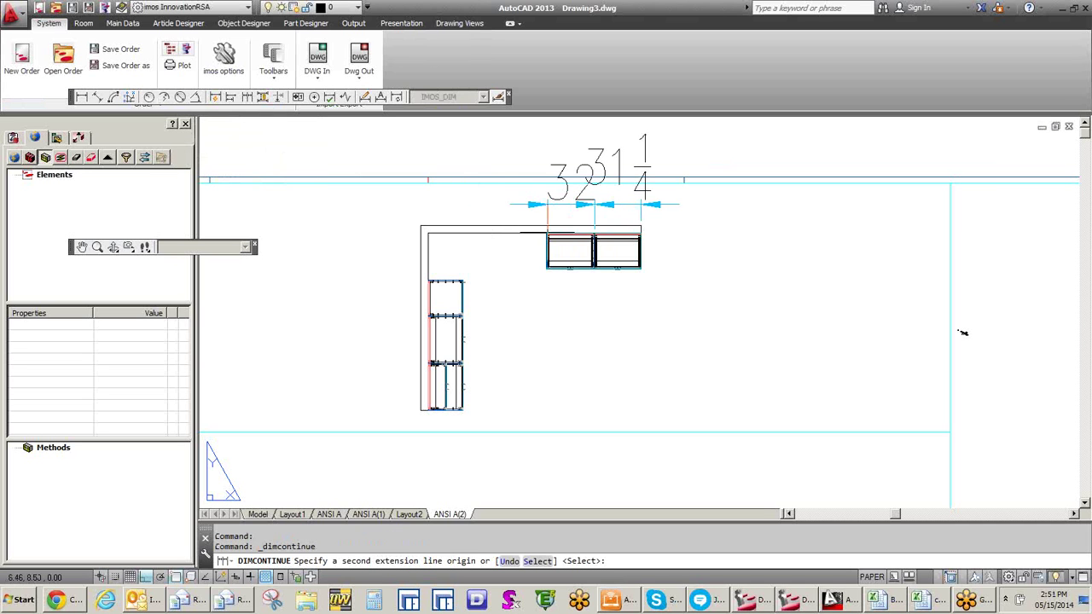
{"action": "left_click", "coordinate": [427, 233]}
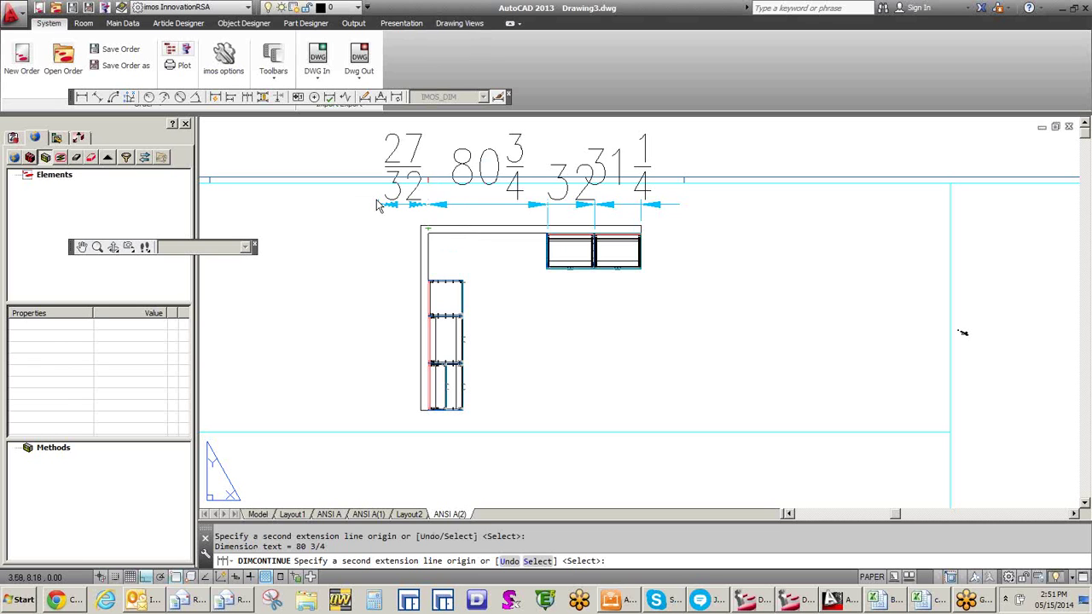
{"action": "right_click", "coordinate": [378, 205]}
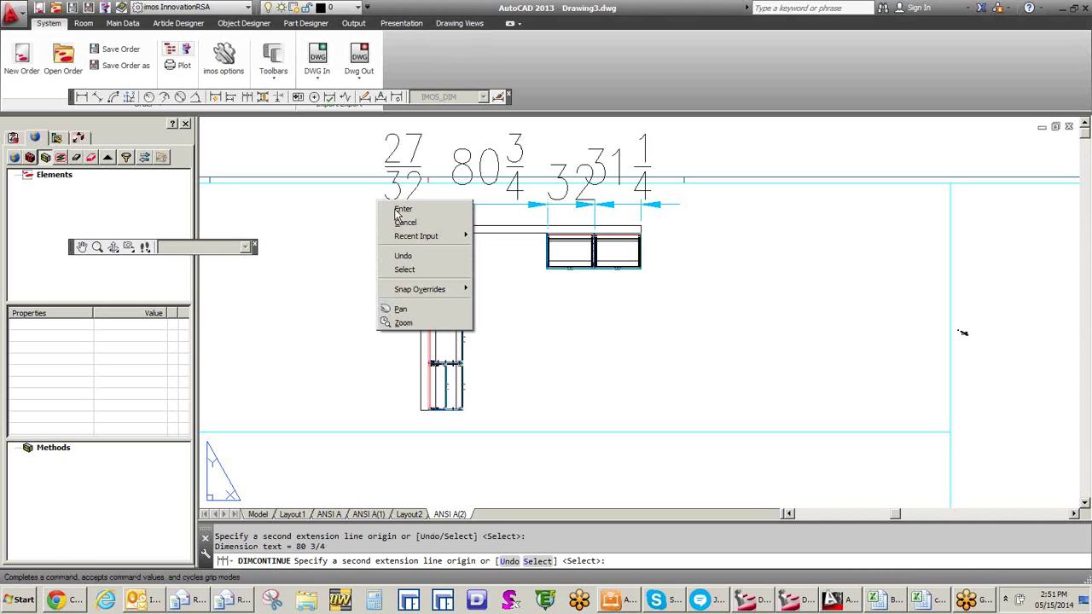
{"action": "left_click", "coordinate": [401, 209]}
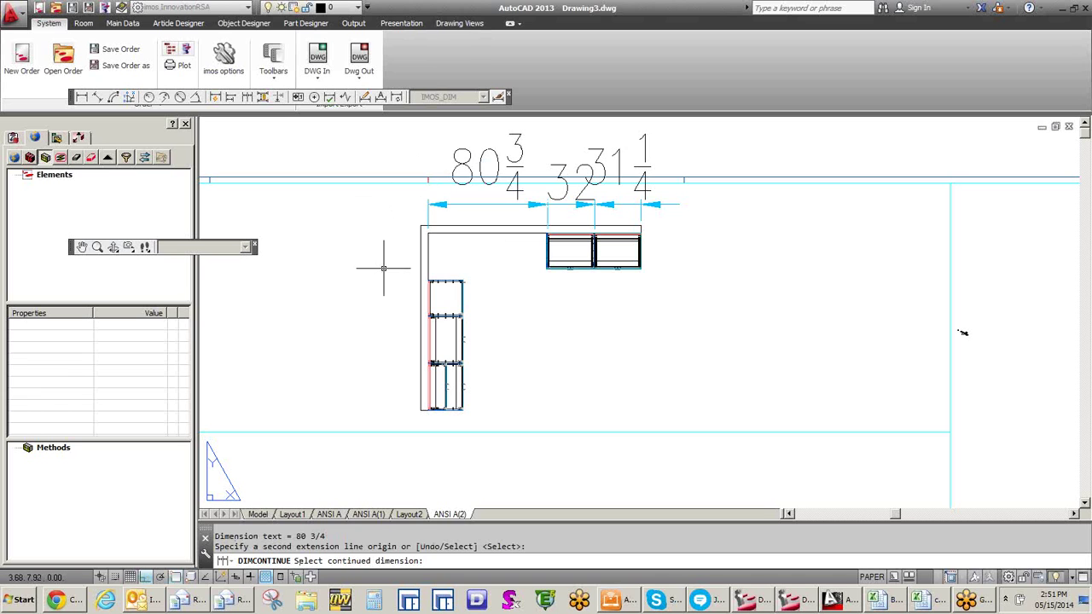
{"action": "key", "text": "Return"}
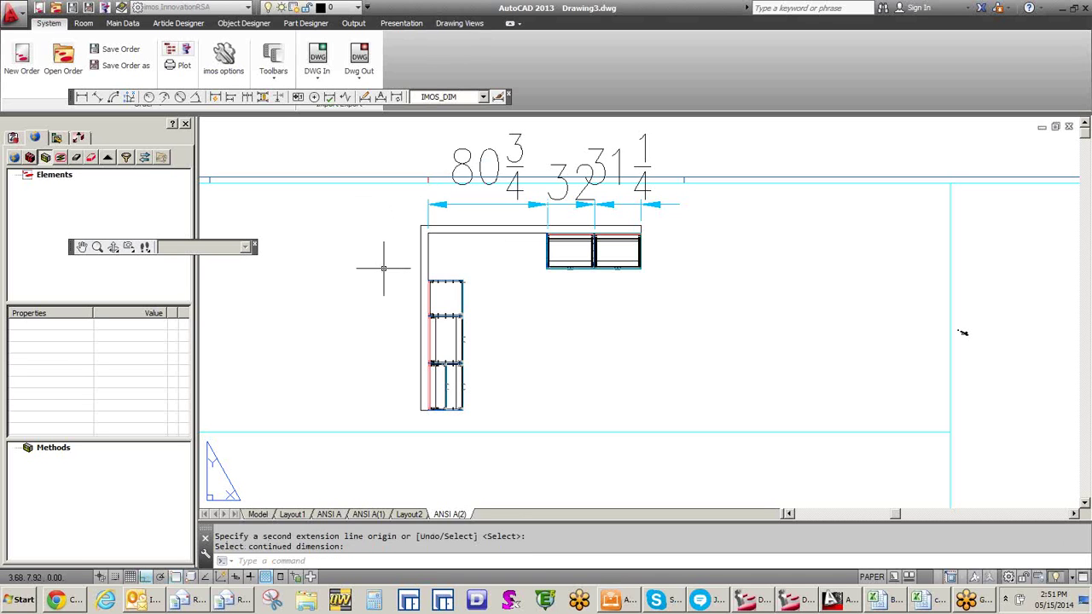
Step: Dimension the depths of the three left-wall cabinets with a vertical linear dimension and continued dimensions along their right side
{"action": "left_click", "coordinate": [80, 98]}
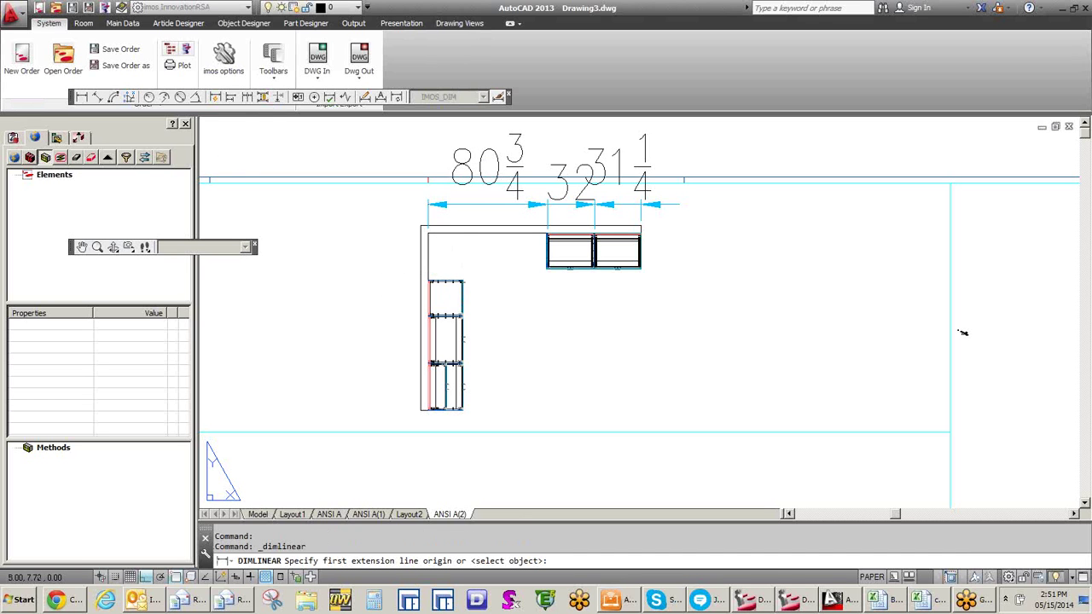
{"action": "left_click", "coordinate": [462, 280]}
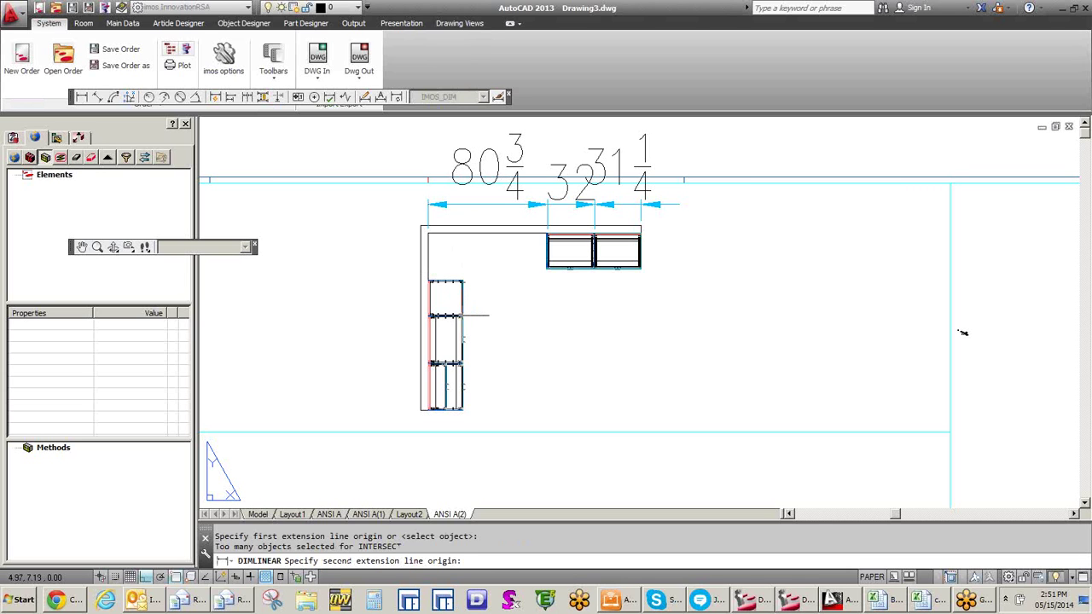
{"action": "left_click", "coordinate": [462, 316]}
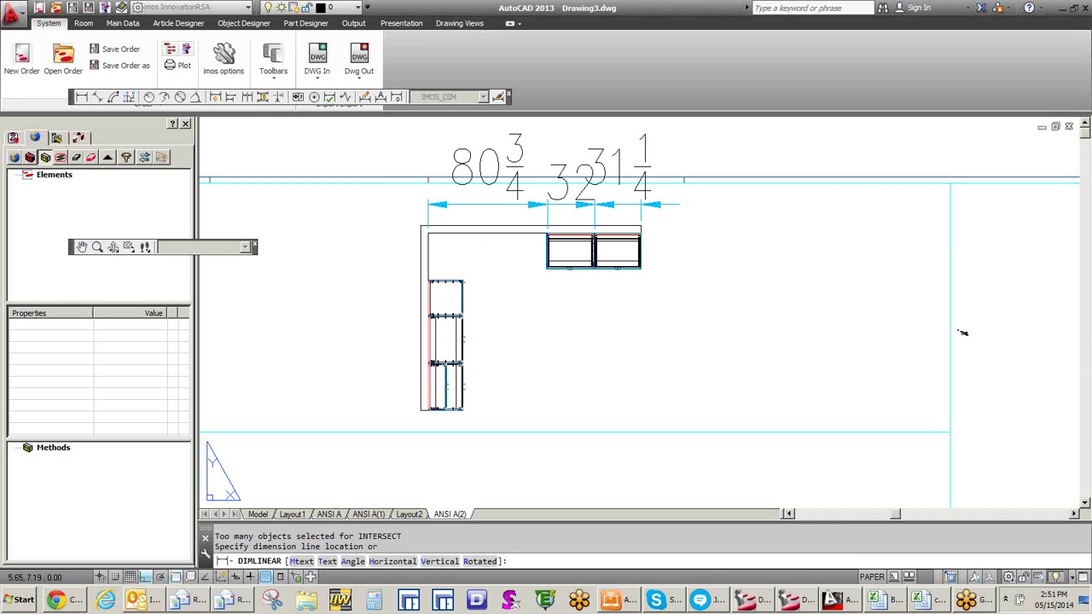
{"action": "left_click", "coordinate": [500, 311]}
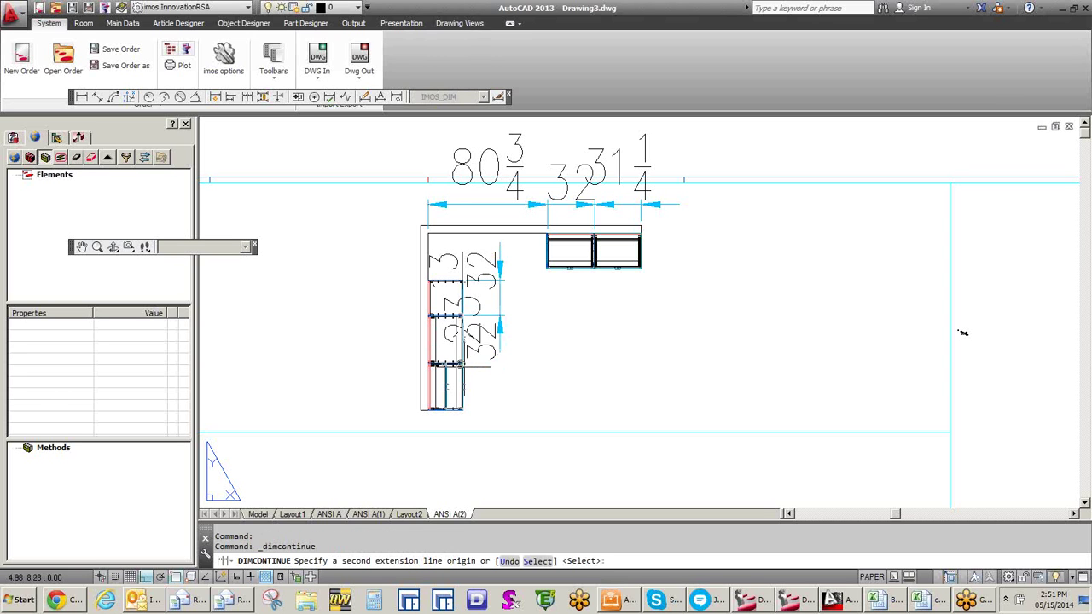
{"action": "left_click", "coordinate": [463, 365]}
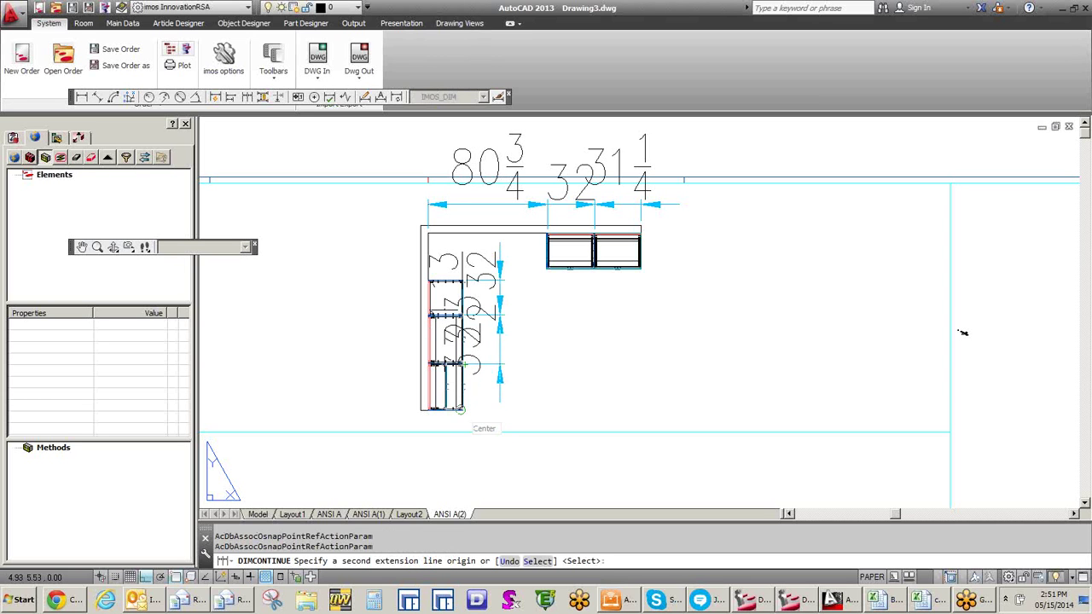
{"action": "right_click", "coordinate": [594, 398]}
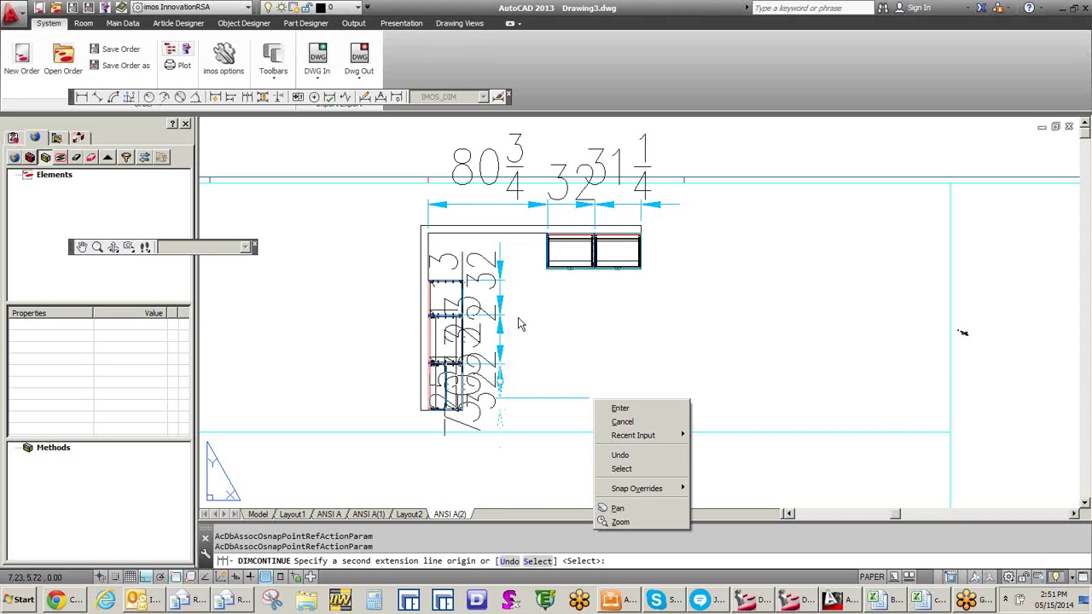
{"action": "left_click", "coordinate": [624, 408]}
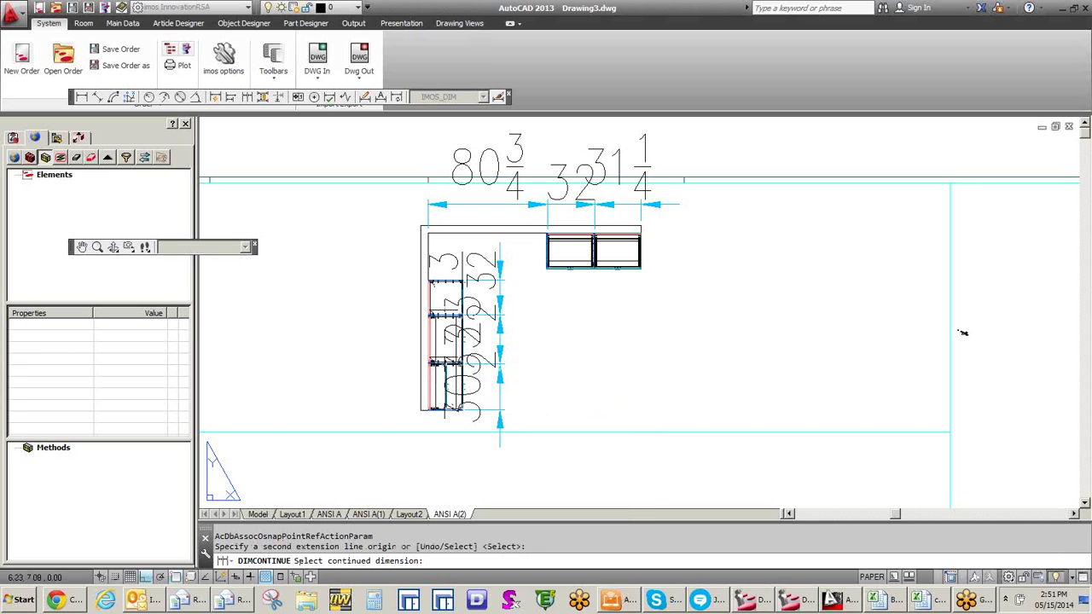
{"action": "key", "text": "Return"}
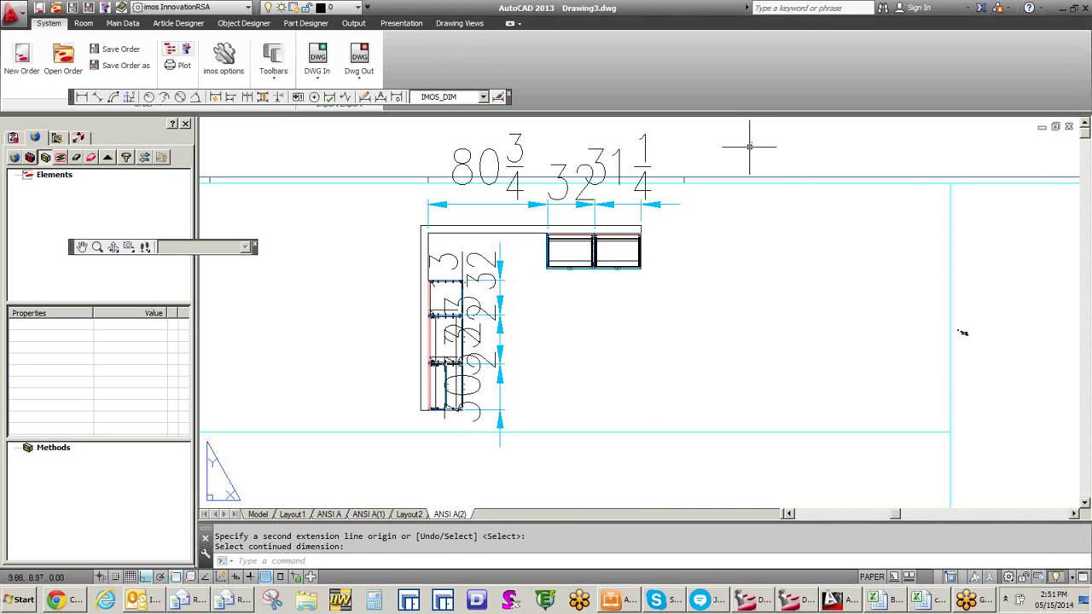
{"action": "scroll", "coordinate": [750, 147], "scroll_direction": "down", "scroll_amount": 1}
{"action": "scroll", "coordinate": [748, 151], "scroll_direction": "down", "scroll_amount": 3}
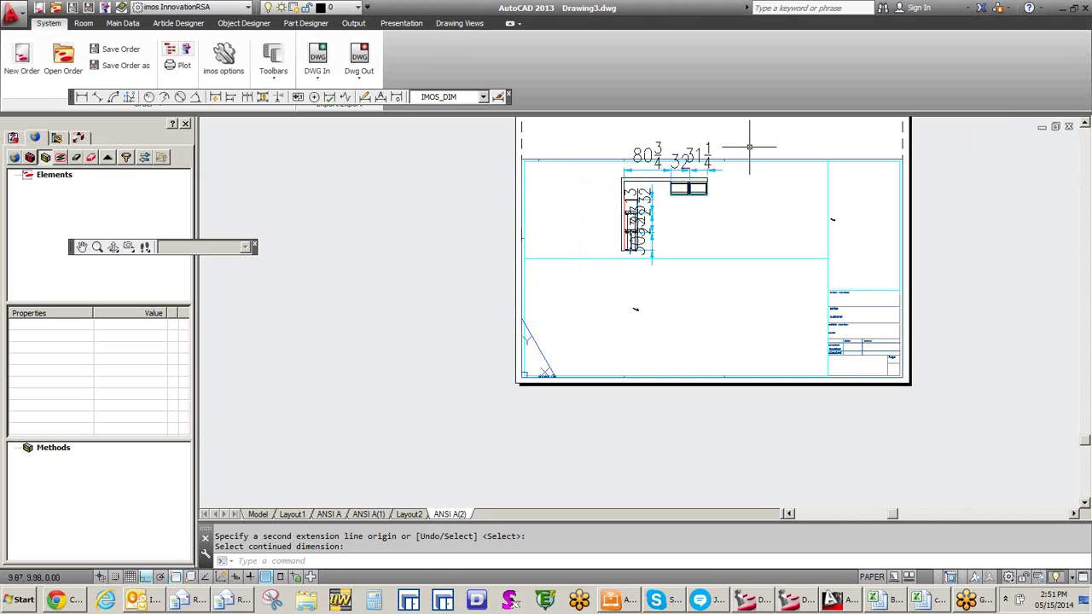
{"action": "scroll", "coordinate": [748, 151], "scroll_direction": "up", "scroll_amount": 2}
{"action": "scroll", "coordinate": [726, 279], "scroll_direction": "up", "scroll_amount": 3}
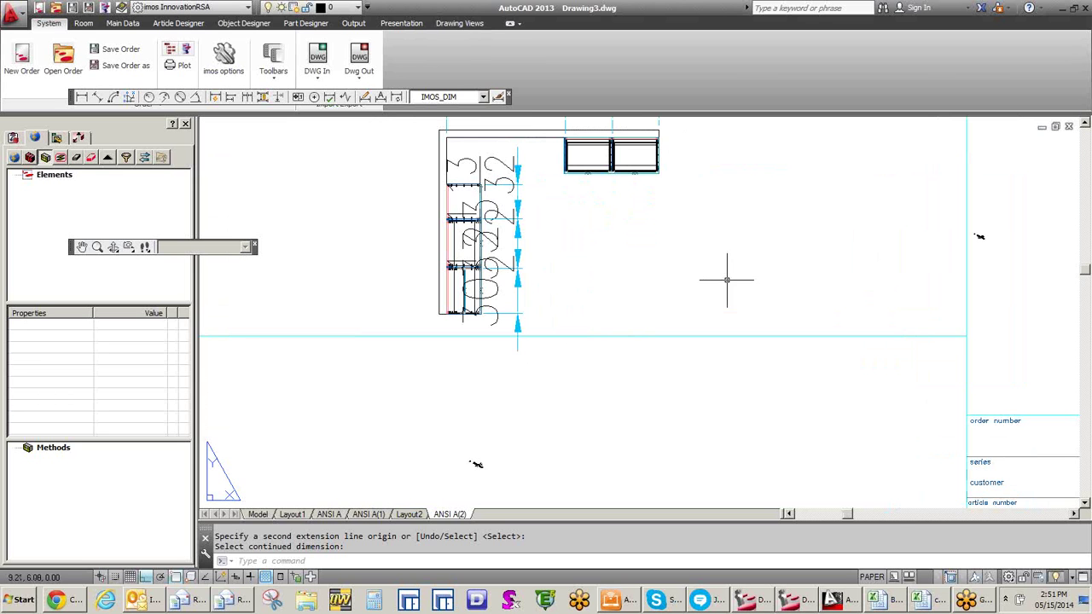
{"action": "scroll", "coordinate": [687, 328], "scroll_direction": "down", "scroll_amount": 2}
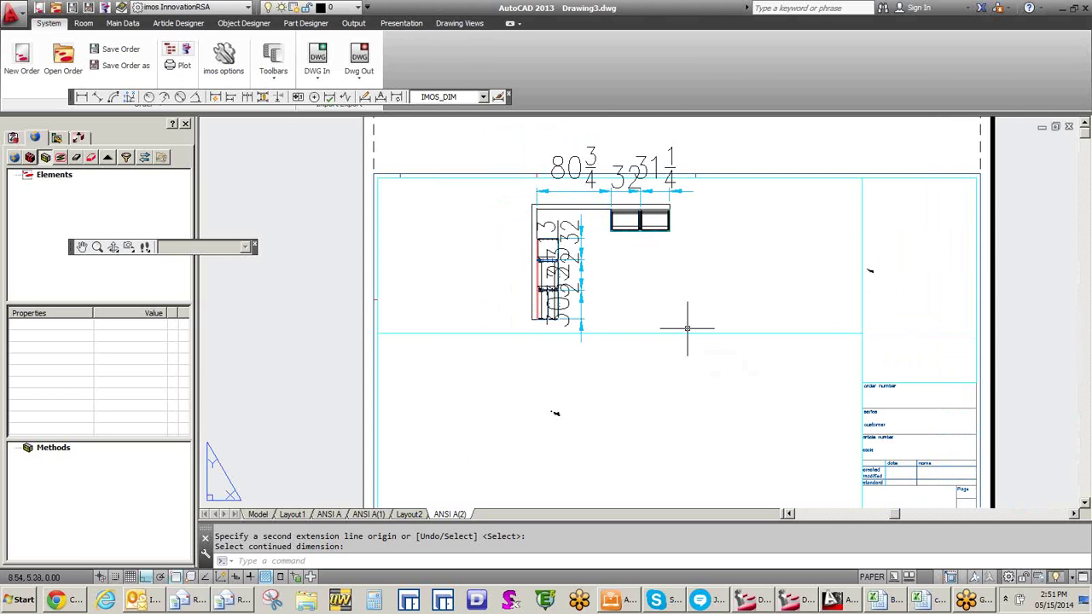
{"action": "scroll", "coordinate": [614, 401], "scroll_direction": "down", "scroll_amount": 2}
{"action": "scroll", "coordinate": [607, 399], "scroll_direction": "down", "scroll_amount": 1}
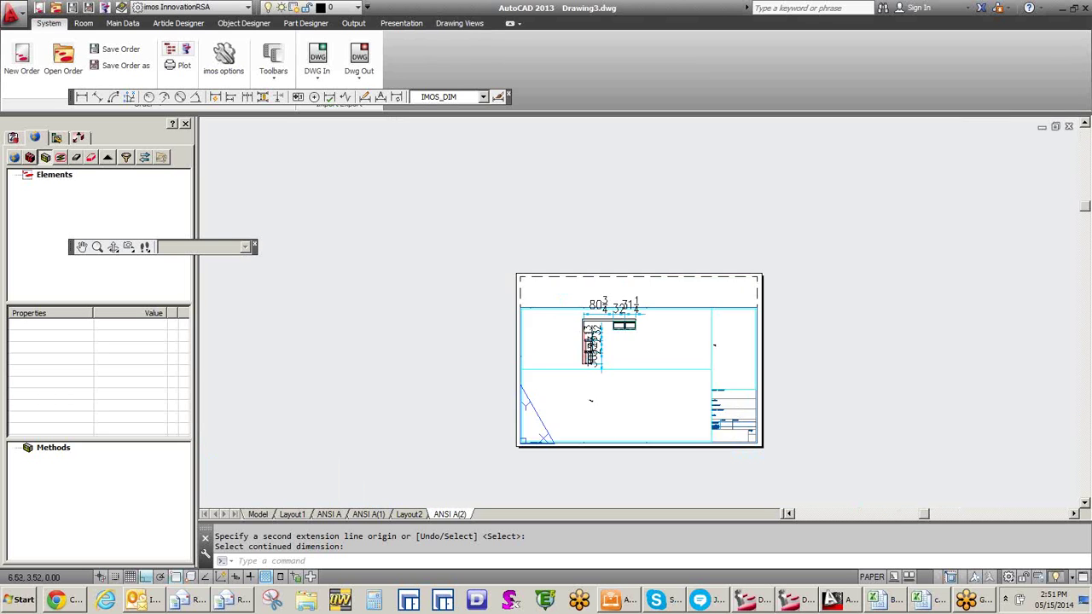
Step: Set the lower viewport of the ANSI A(2) layout to the Front view and frame the cabinet elevation beneath the plan
{"action": "scroll", "coordinate": [602, 405], "scroll_direction": "up", "scroll_amount": 3}
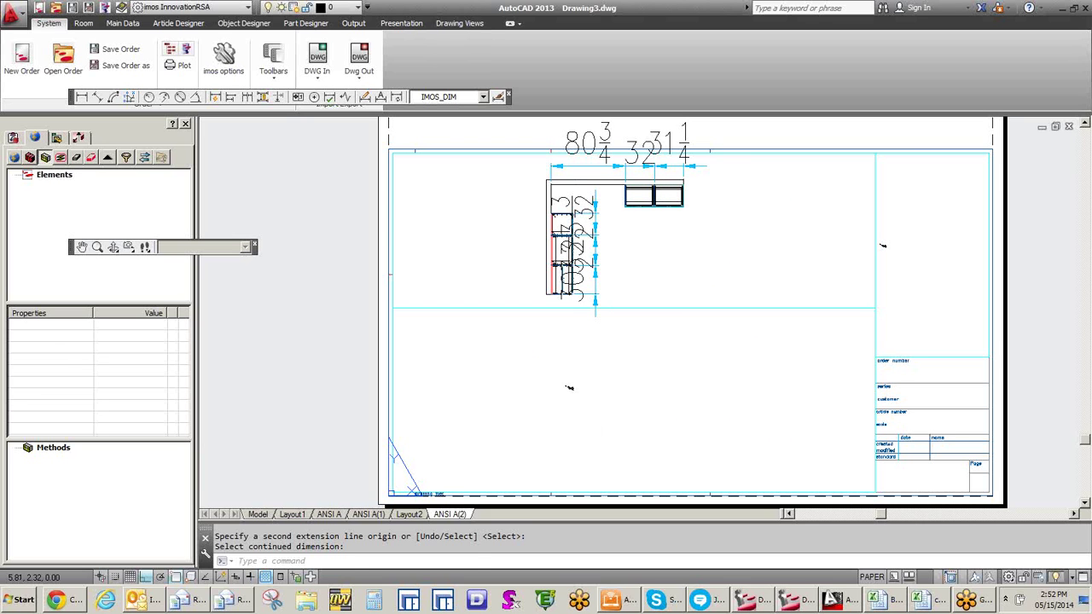
{"action": "double_click", "coordinate": [603, 412]}
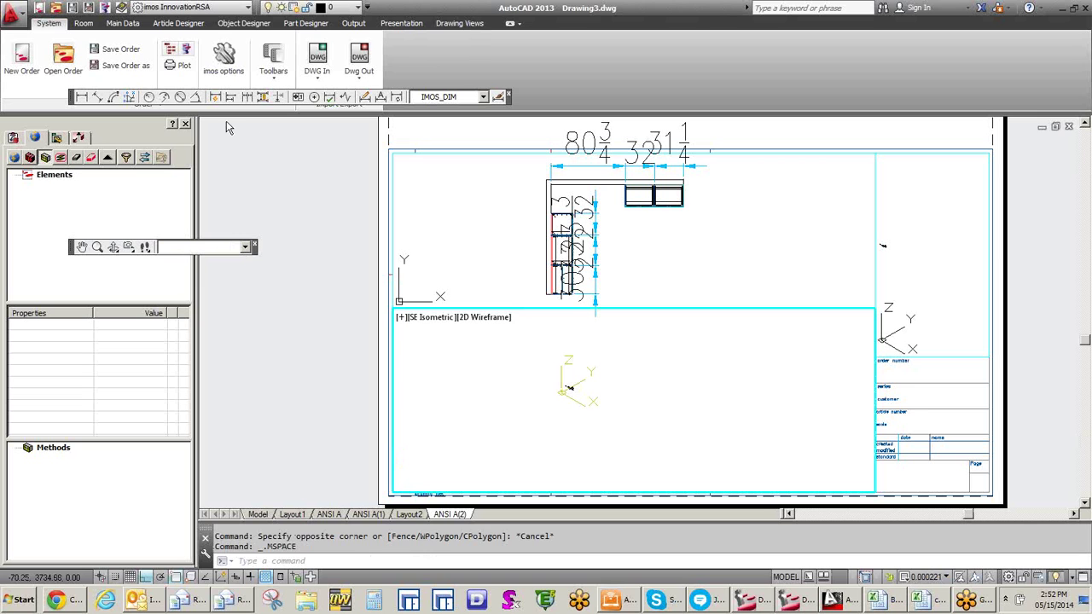
{"action": "left_click", "coordinate": [245, 249]}
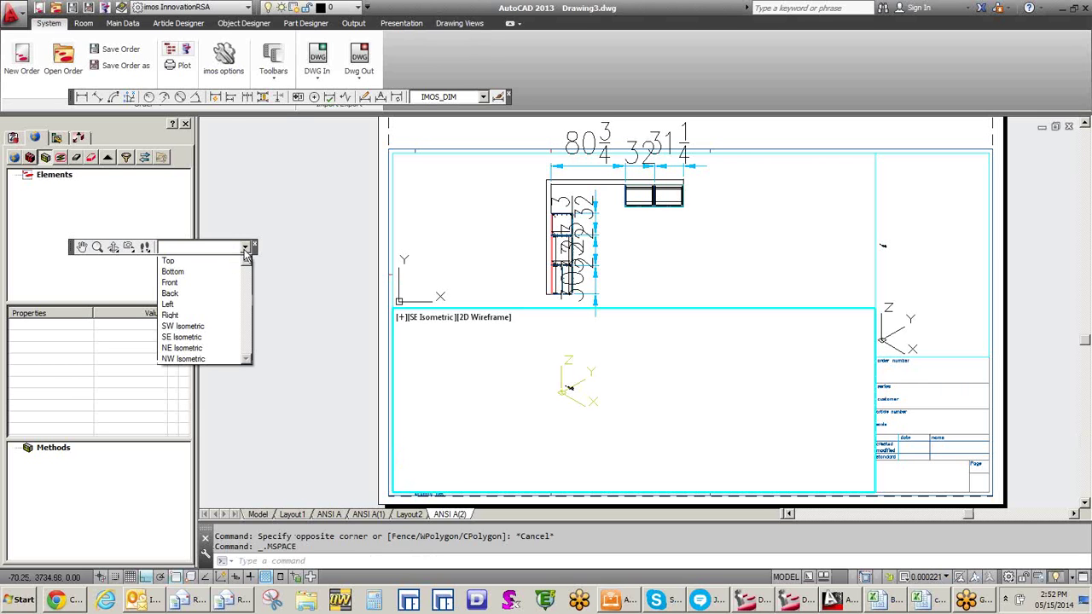
{"action": "left_click", "coordinate": [182, 286]}
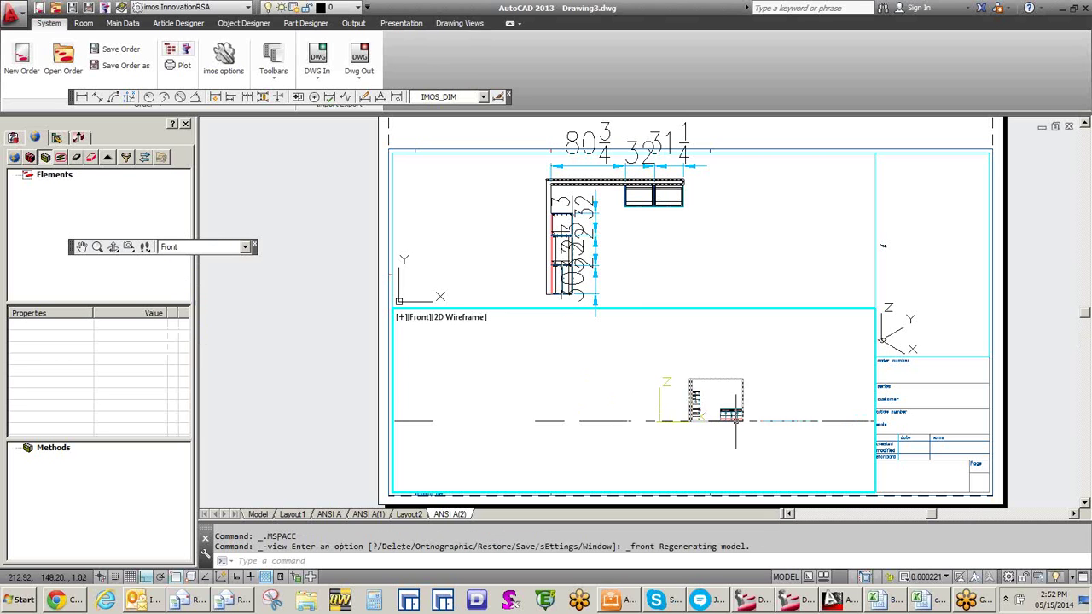
{"action": "scroll", "coordinate": [736, 418], "scroll_direction": "up", "scroll_amount": 5}
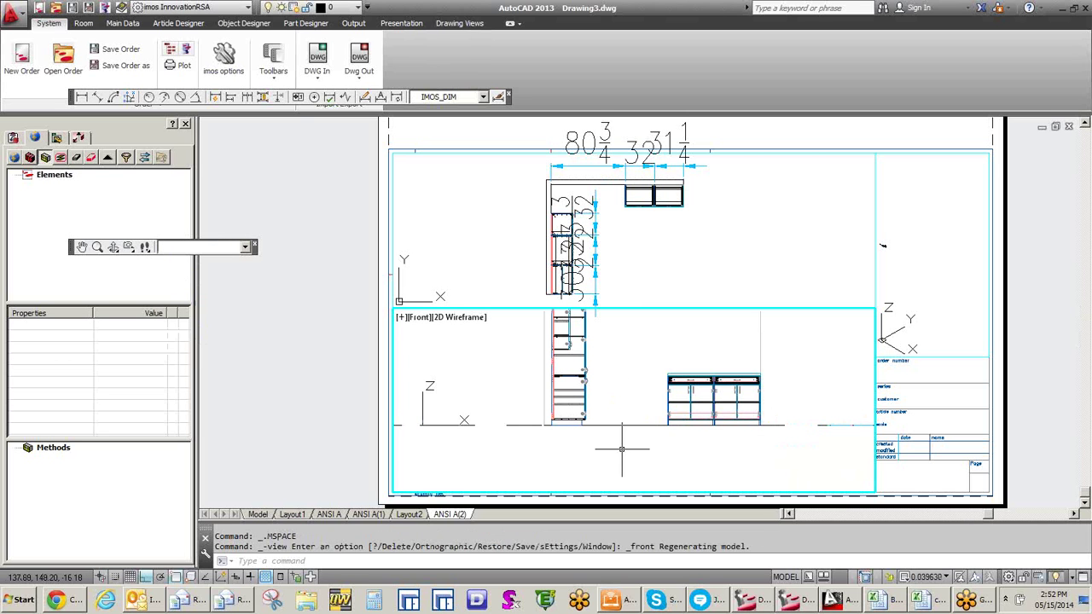
{"action": "scroll", "coordinate": [713, 411], "scroll_direction": "down", "scroll_amount": 4}
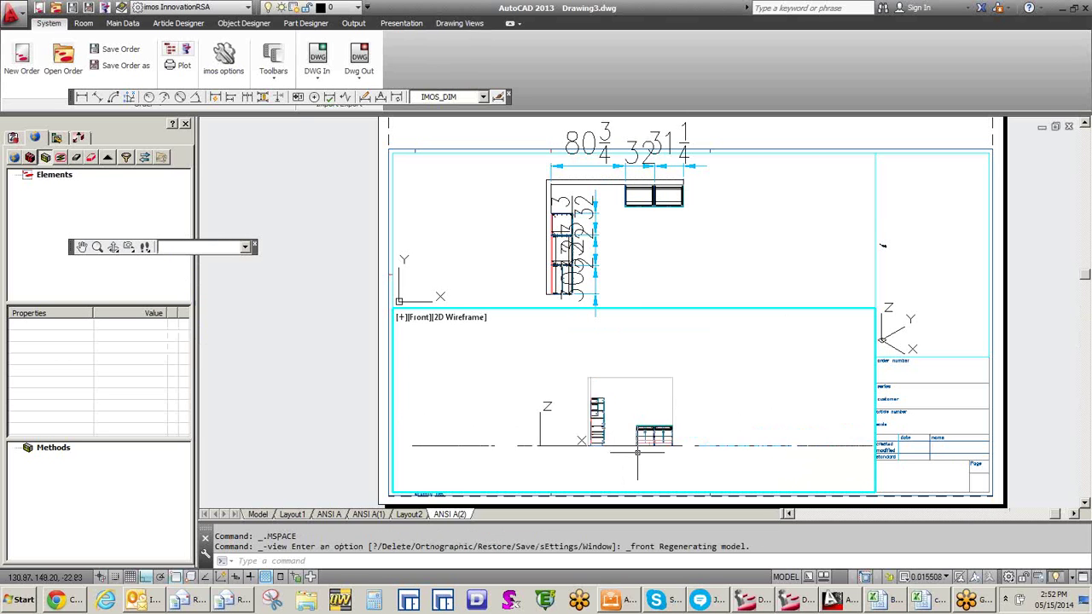
{"action": "scroll", "coordinate": [674, 418], "scroll_direction": "up", "scroll_amount": 2}
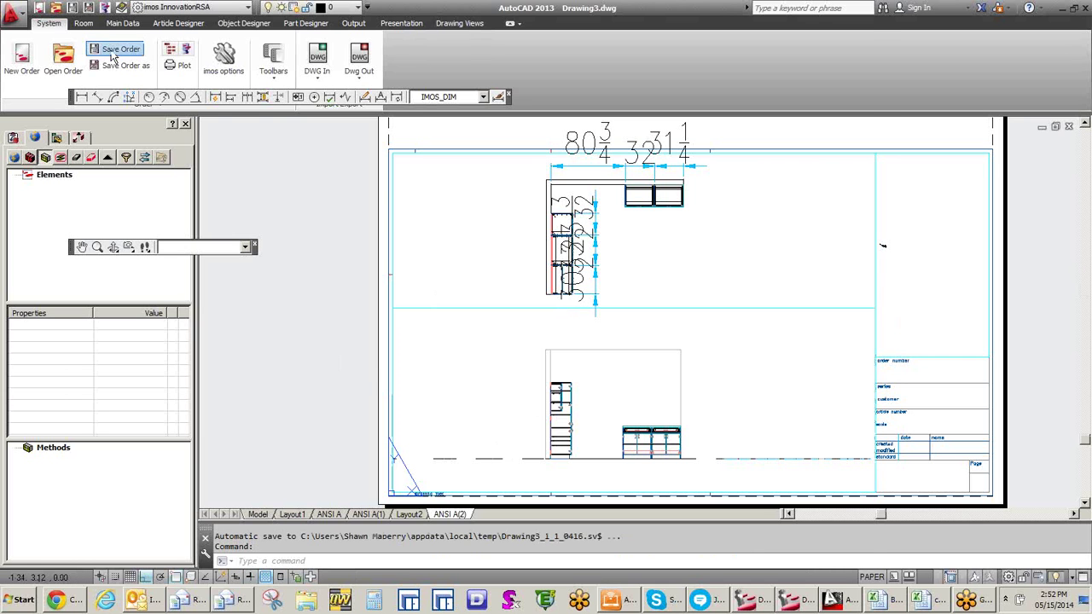
Step: Save the order under the name demoJ1
{"action": "left_click", "coordinate": [116, 51]}
{"action": "left_click", "coordinate": [706, 97]}
{"action": "type", "text": "0"}
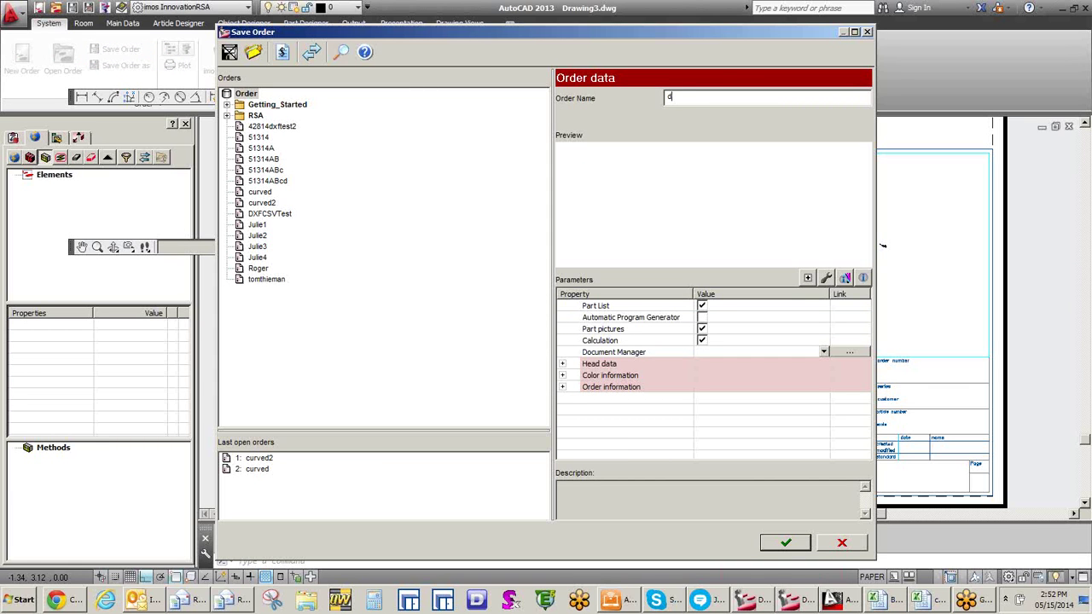
{"action": "type", "text": "emoJ1"}
{"action": "left_click", "coordinate": [788, 545]}
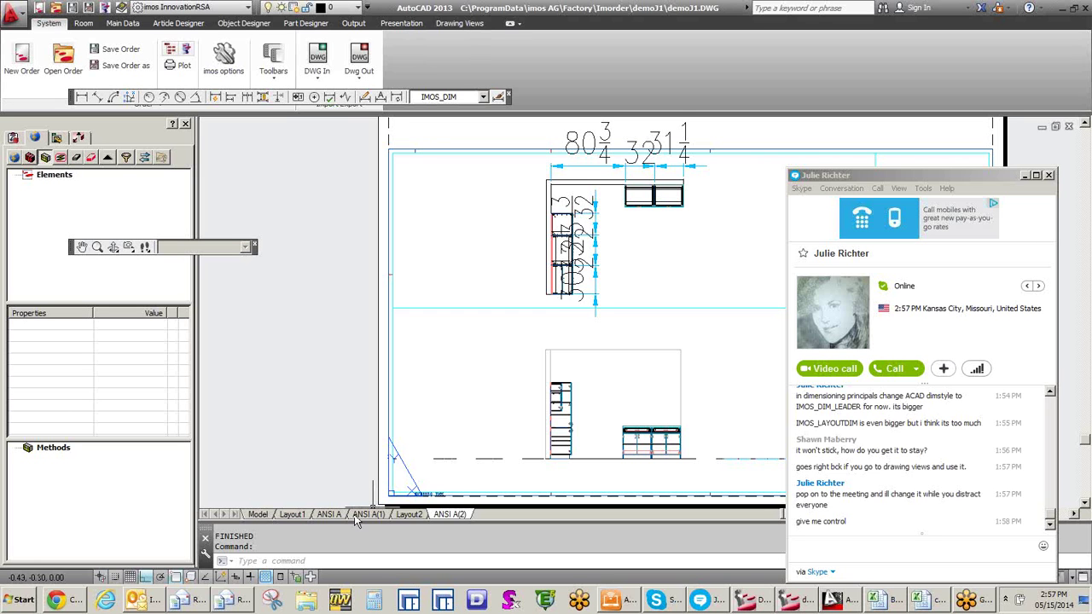
Step: Open the ANSI A(1) layout and examine the tall cabinet's shelf construction in Section E-E within the upper viewport
{"action": "left_click", "coordinate": [407, 517]}
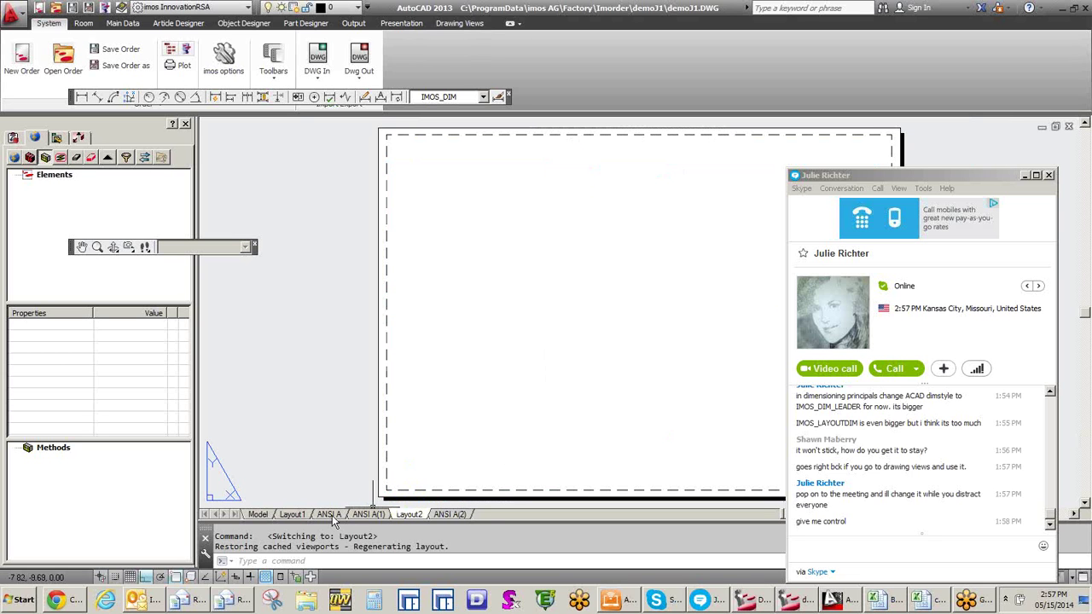
{"action": "left_click", "coordinate": [370, 516]}
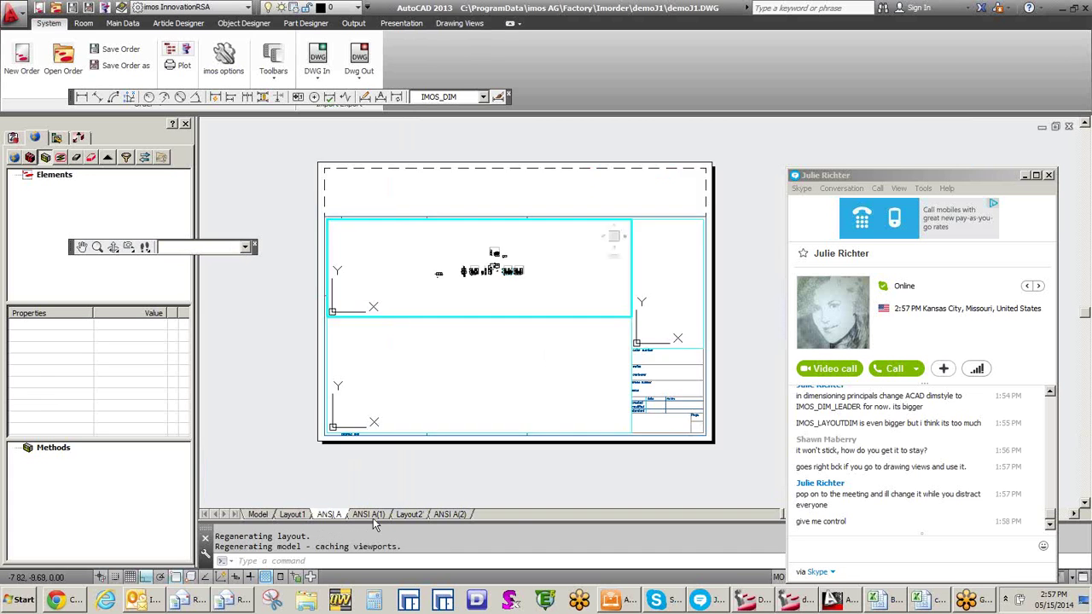
{"action": "scroll", "coordinate": [387, 253], "scroll_direction": "down", "scroll_amount": 3}
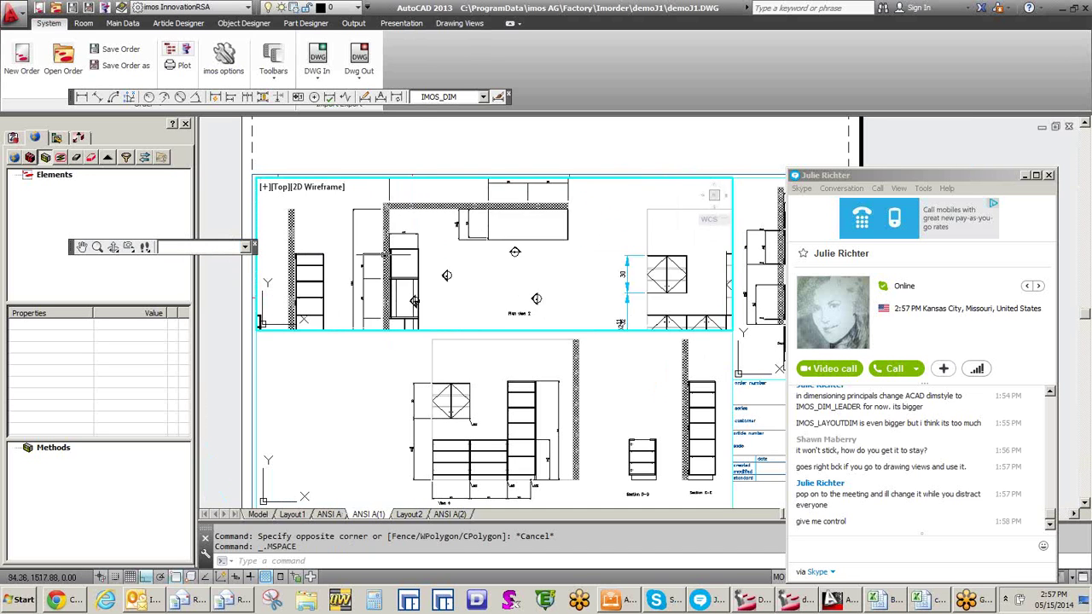
{"action": "scroll", "coordinate": [309, 284], "scroll_direction": "up", "scroll_amount": 3}
{"action": "scroll", "coordinate": [310, 283], "scroll_direction": "up", "scroll_amount": 2}
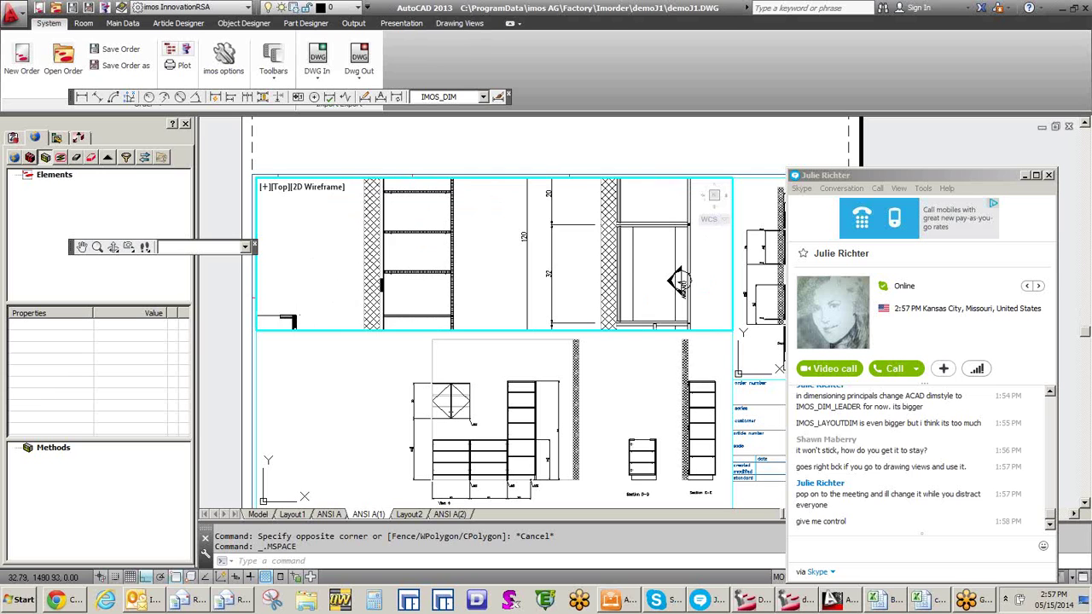
{"action": "scroll", "coordinate": [443, 247], "scroll_direction": "down", "scroll_amount": 2}
{"action": "scroll", "coordinate": [525, 279], "scroll_direction": "down", "scroll_amount": 2}
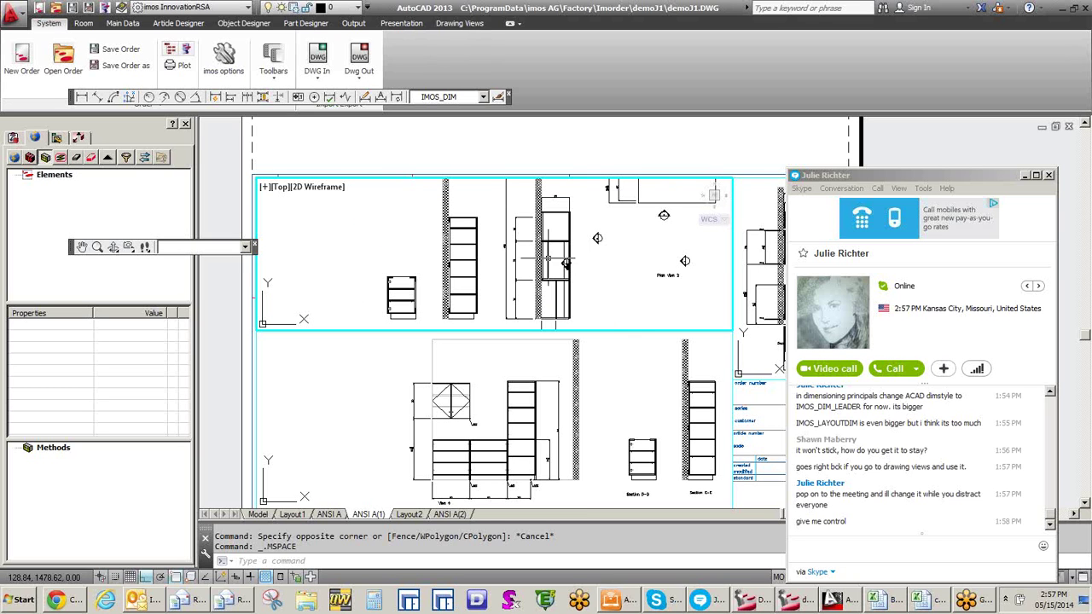
{"action": "scroll", "coordinate": [411, 271], "scroll_direction": "up", "scroll_amount": 3}
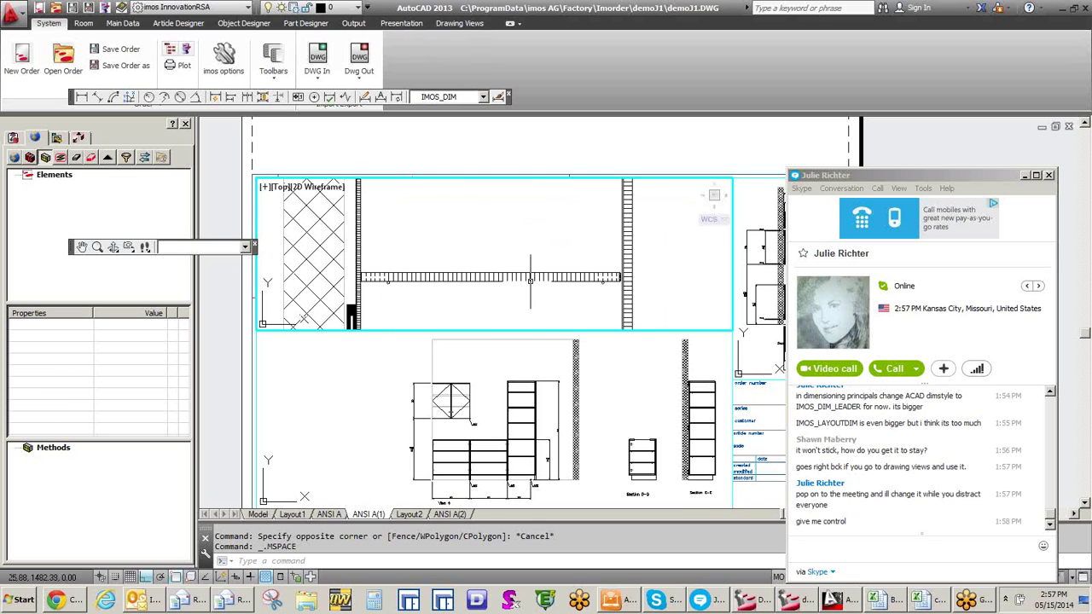
{"action": "scroll", "coordinate": [588, 278], "scroll_direction": "up", "scroll_amount": 4}
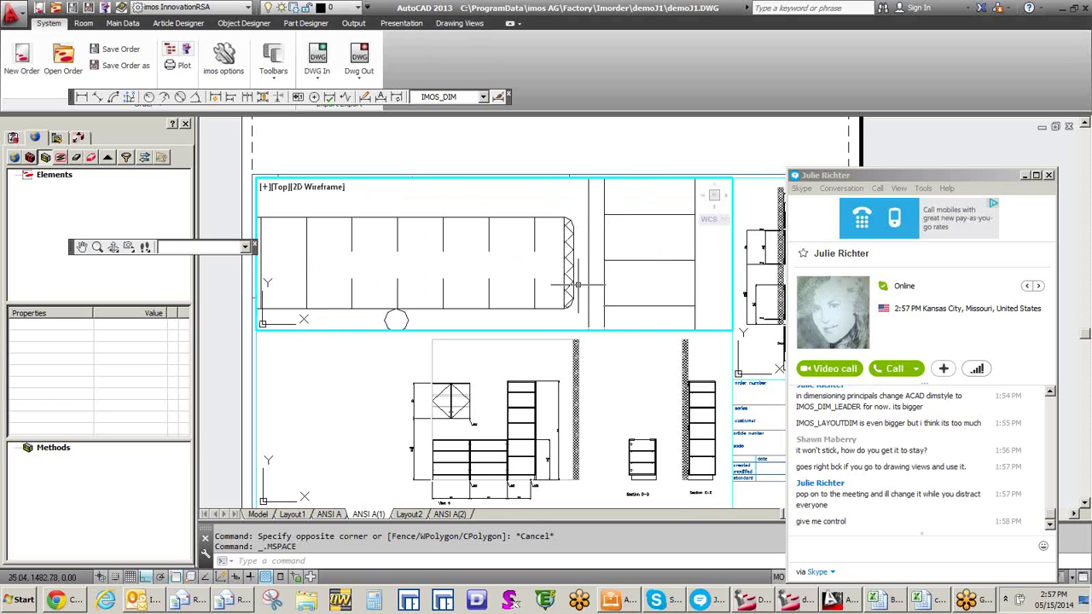
{"action": "scroll", "coordinate": [596, 281], "scroll_direction": "down", "scroll_amount": 3}
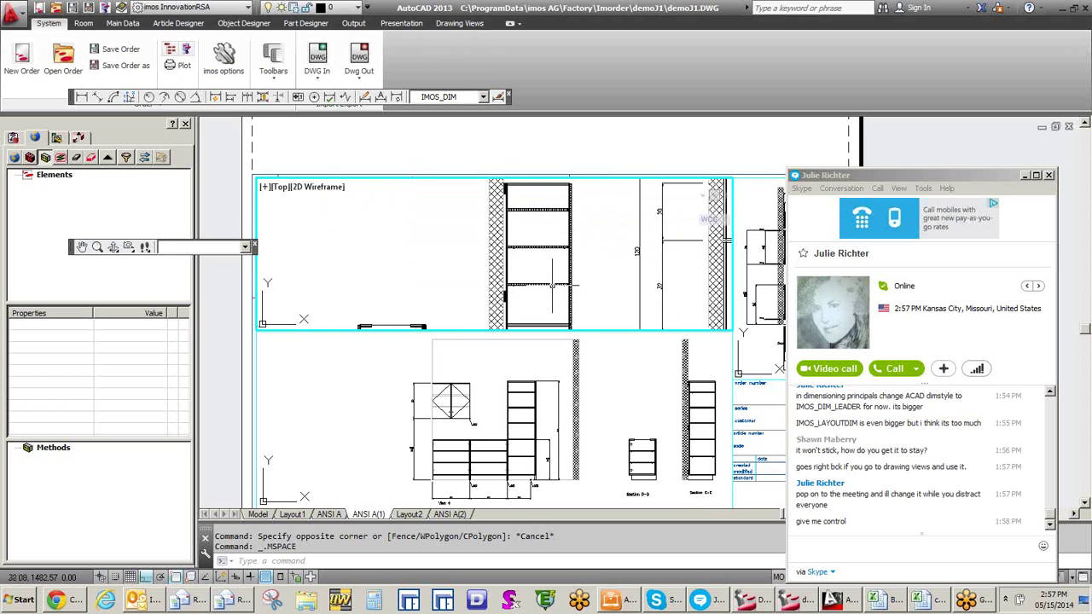
{"action": "scroll", "coordinate": [492, 265], "scroll_direction": "down", "scroll_amount": 4}
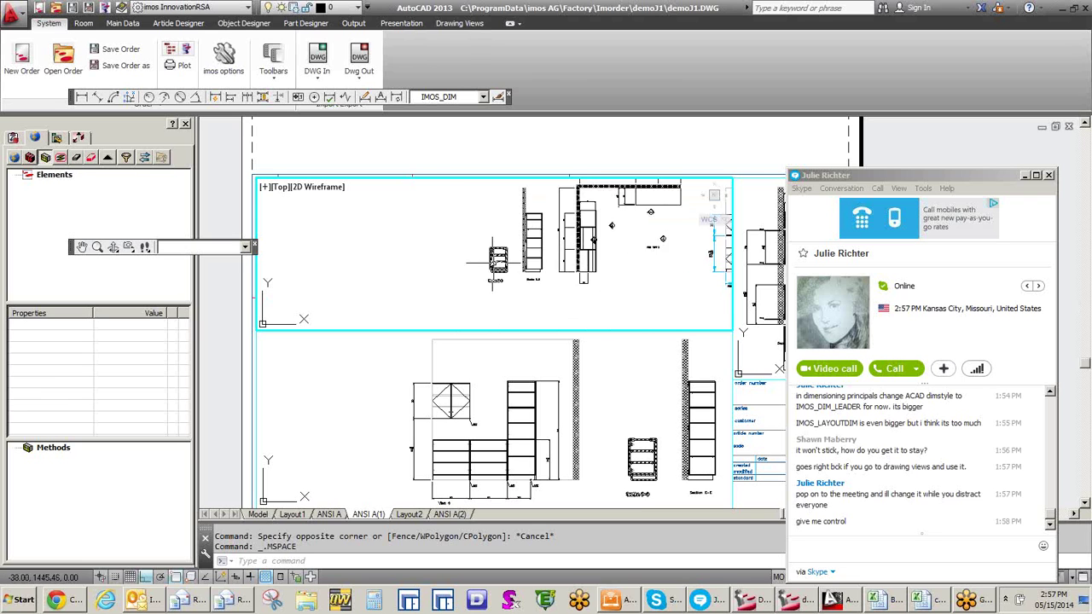
Step: Examine the hardware, top rails, shelves and base construction of the small cabinet in Section D-D
{"action": "scroll", "coordinate": [492, 264], "scroll_direction": "up", "scroll_amount": 4}
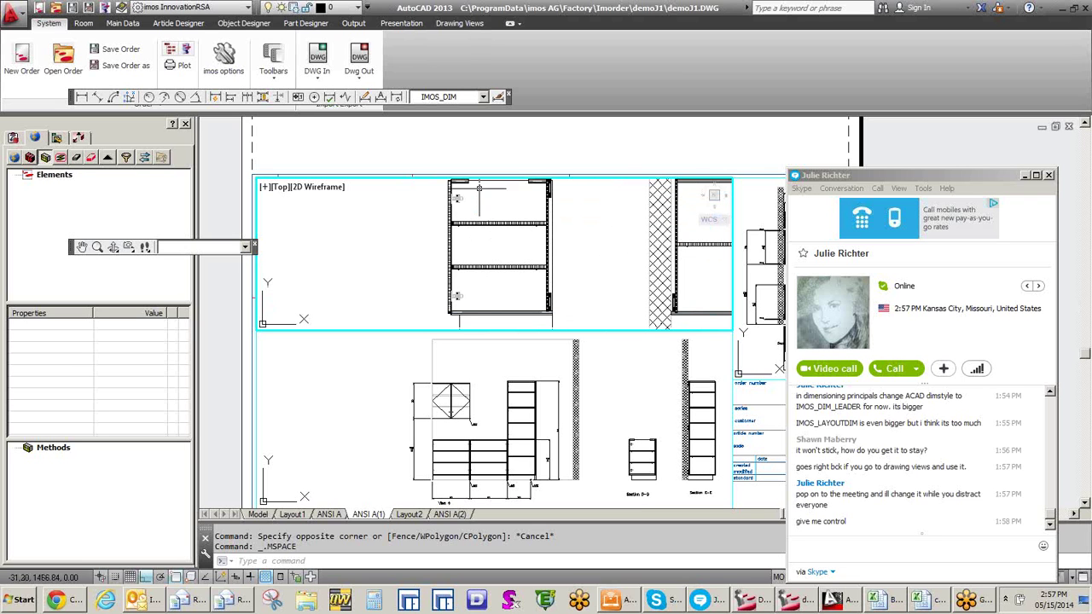
{"action": "middle_click_drag", "start_coordinate": [461, 197], "coordinate": [471, 223]}
{"action": "scroll", "coordinate": [469, 223], "scroll_direction": "up", "scroll_amount": 2}
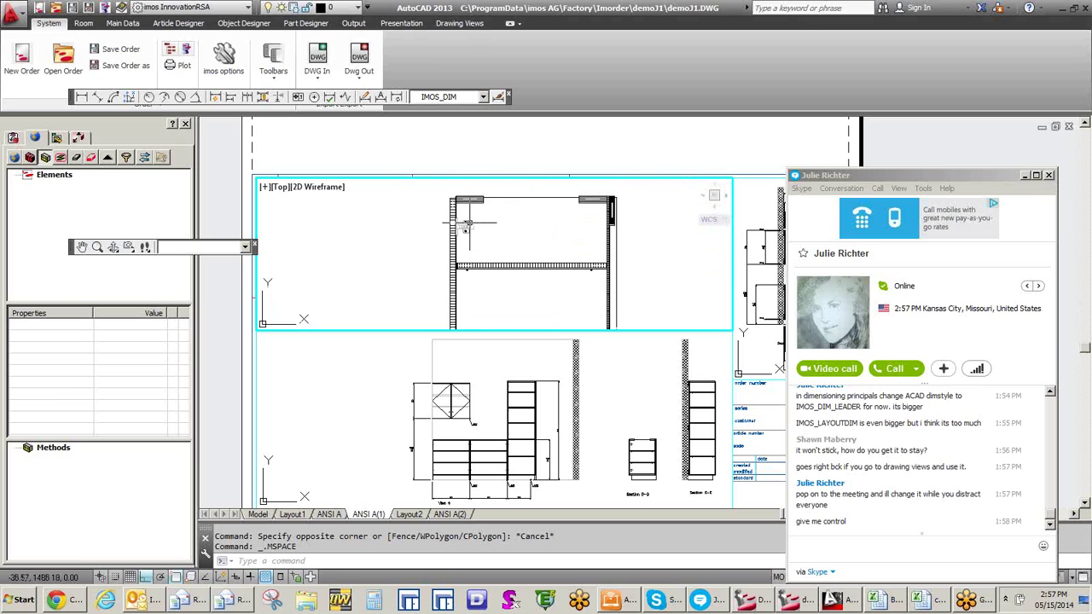
{"action": "scroll", "coordinate": [490, 243], "scroll_direction": "up", "scroll_amount": 3}
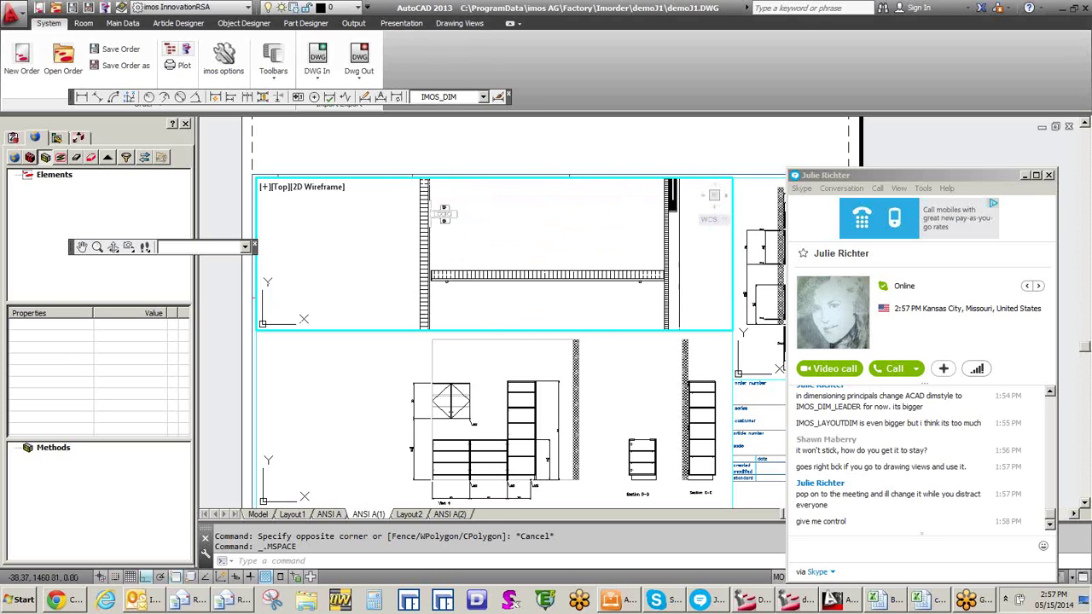
{"action": "scroll", "coordinate": [415, 274], "scroll_direction": "up", "scroll_amount": 3}
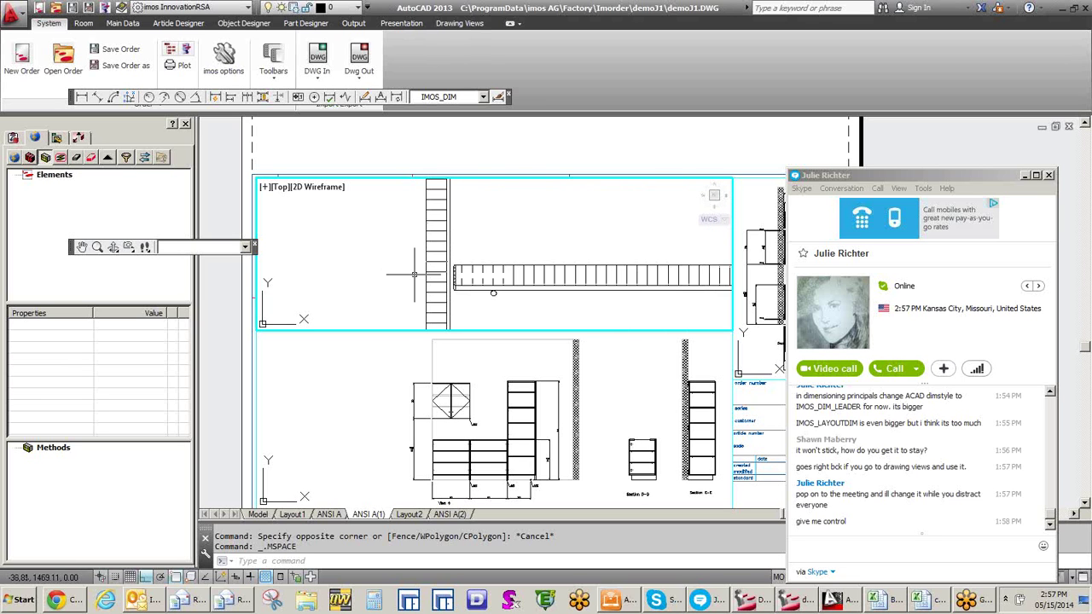
{"action": "scroll", "coordinate": [415, 274], "scroll_direction": "down", "scroll_amount": 3}
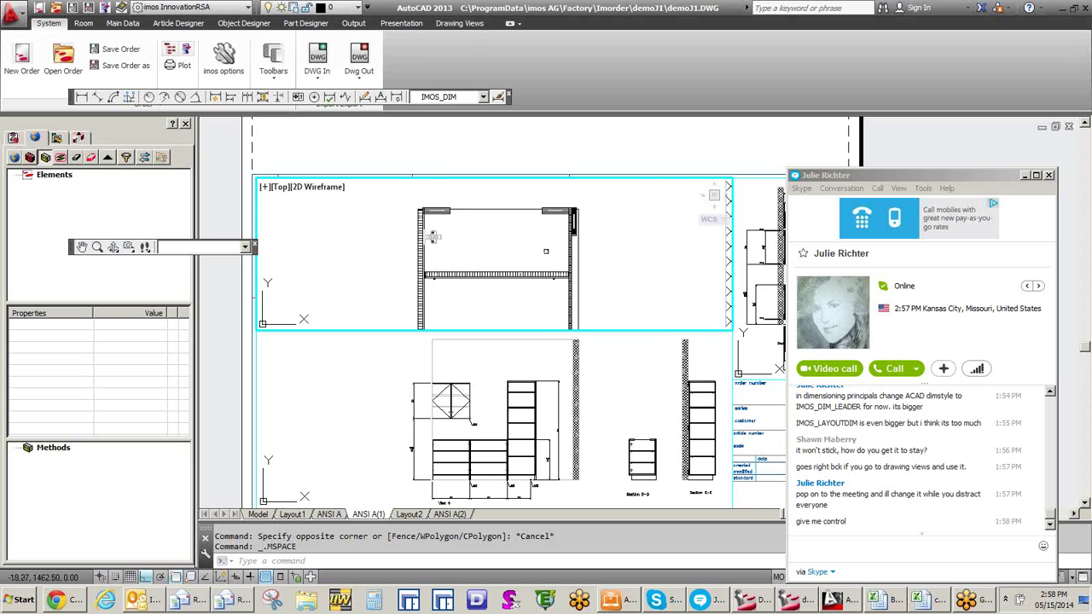
{"action": "scroll", "coordinate": [529, 265], "scroll_direction": "down", "scroll_amount": 3}
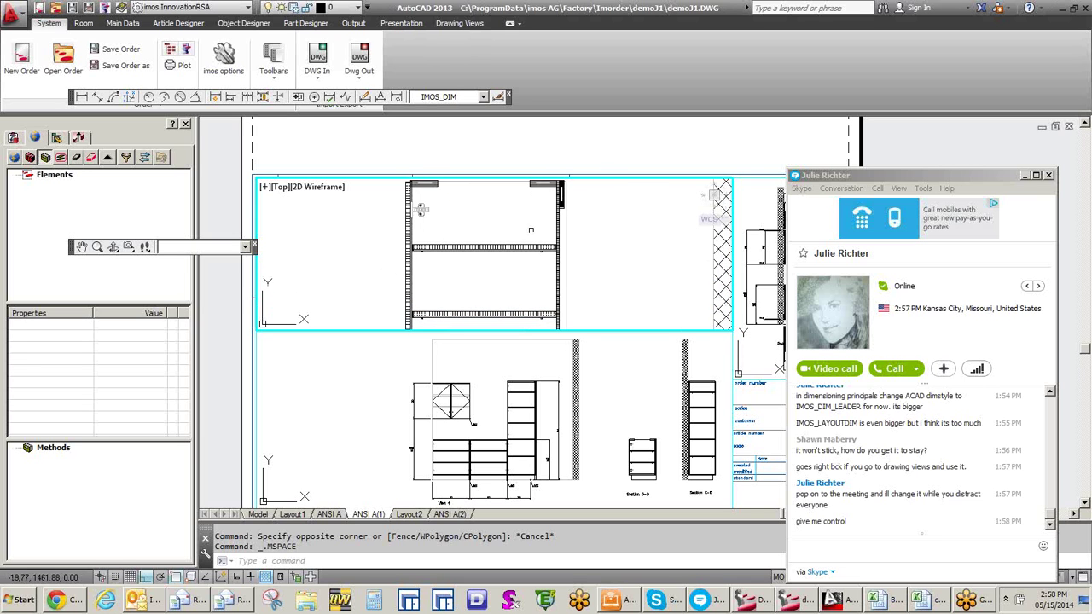
{"action": "scroll", "coordinate": [521, 303], "scroll_direction": "down", "scroll_amount": 1}
{"action": "scroll", "coordinate": [510, 294], "scroll_direction": "up", "scroll_amount": 4}
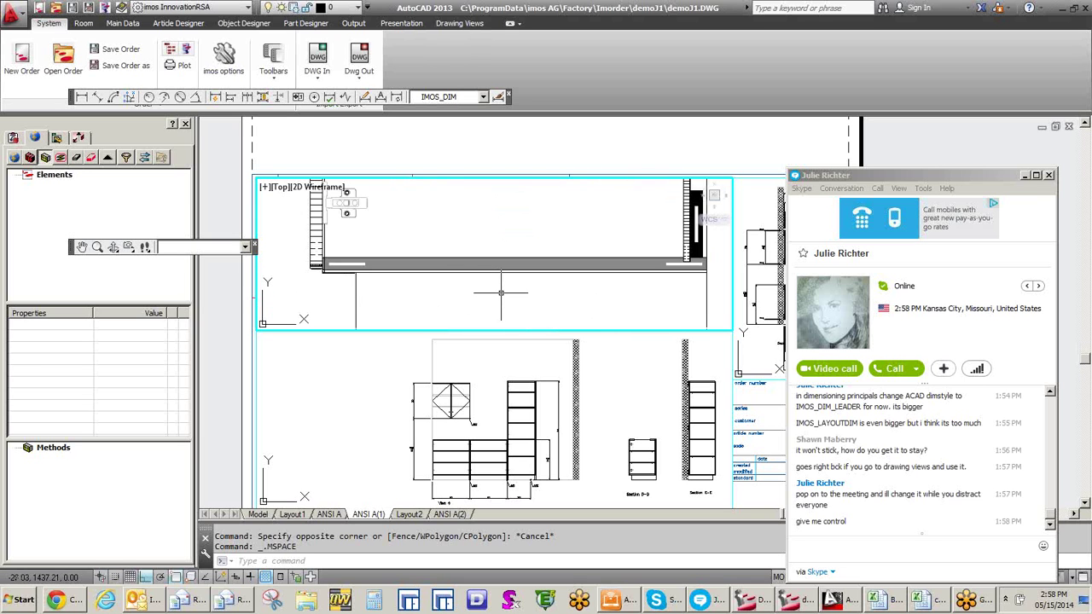
{"action": "scroll", "coordinate": [471, 266], "scroll_direction": "down", "scroll_amount": 4}
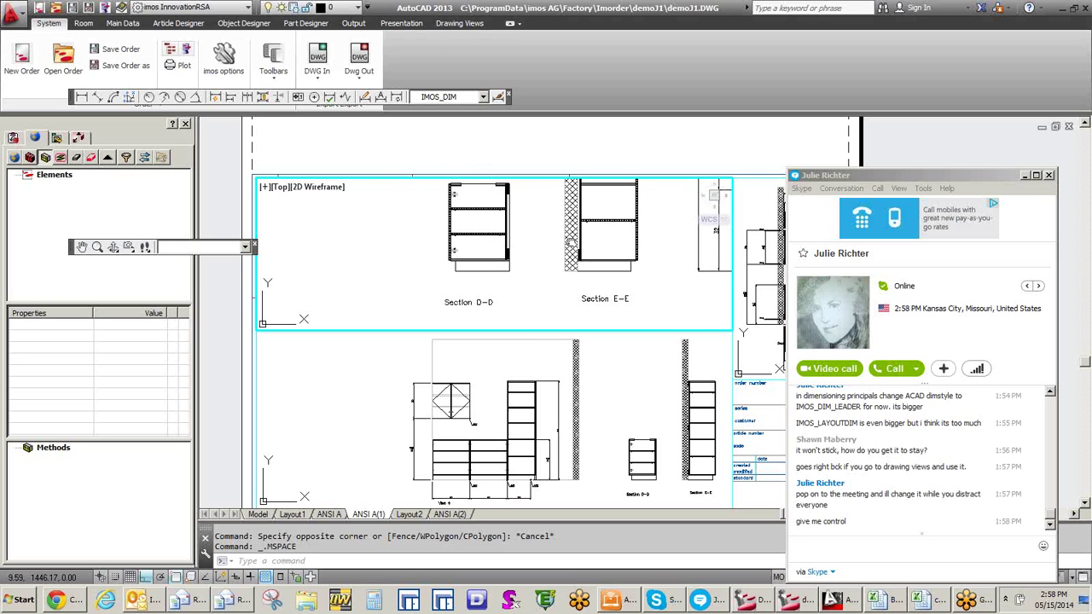
Step: Inspect a shelf in Section E-E up close and review the sections alongside the plan view and dimensioned elevation
{"action": "scroll", "coordinate": [571, 242], "scroll_direction": "down", "scroll_amount": 5}
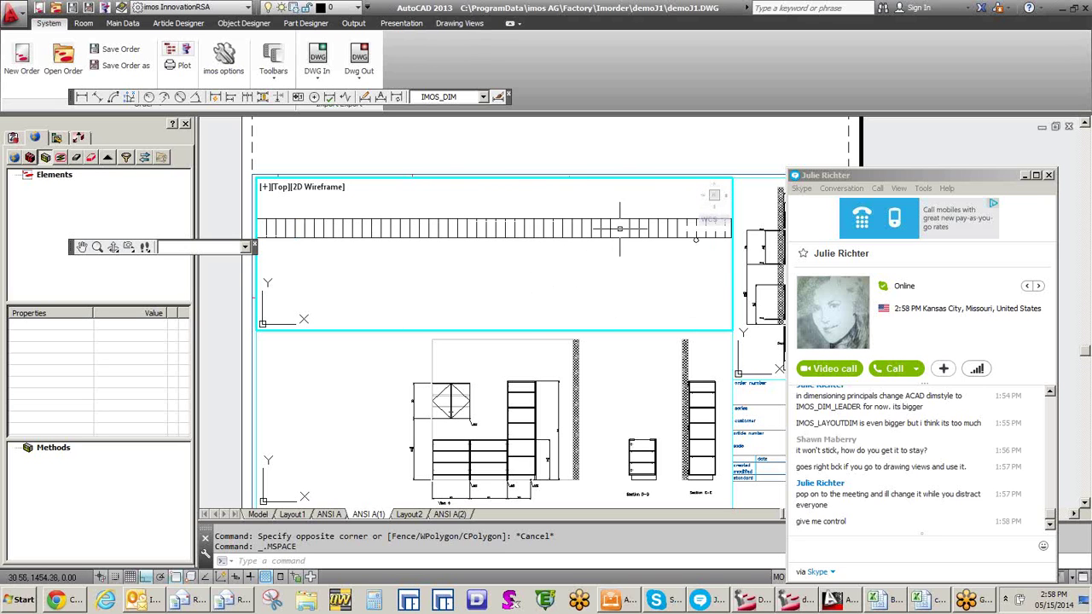
{"action": "scroll", "coordinate": [510, 247], "scroll_direction": "down", "scroll_amount": 3}
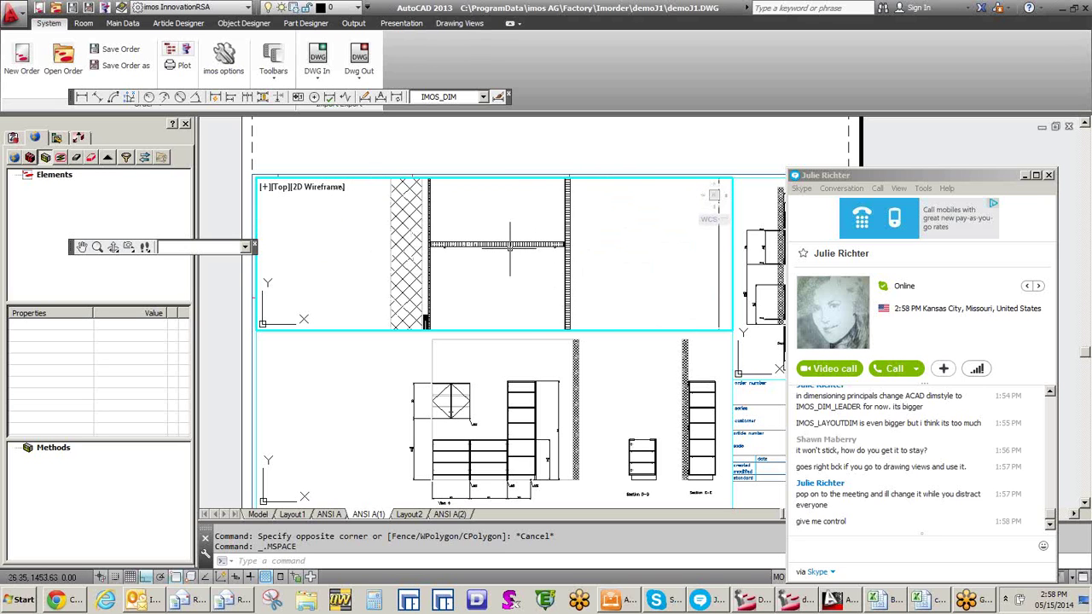
{"action": "mouse_move", "coordinate": [509, 248]}
{"action": "middle_mouse_down"}
{"action": "mouse_move", "coordinate": [541, 266]}
{"action": "mouse_move", "coordinate": [479, 288]}
{"action": "middle_mouse_up"}
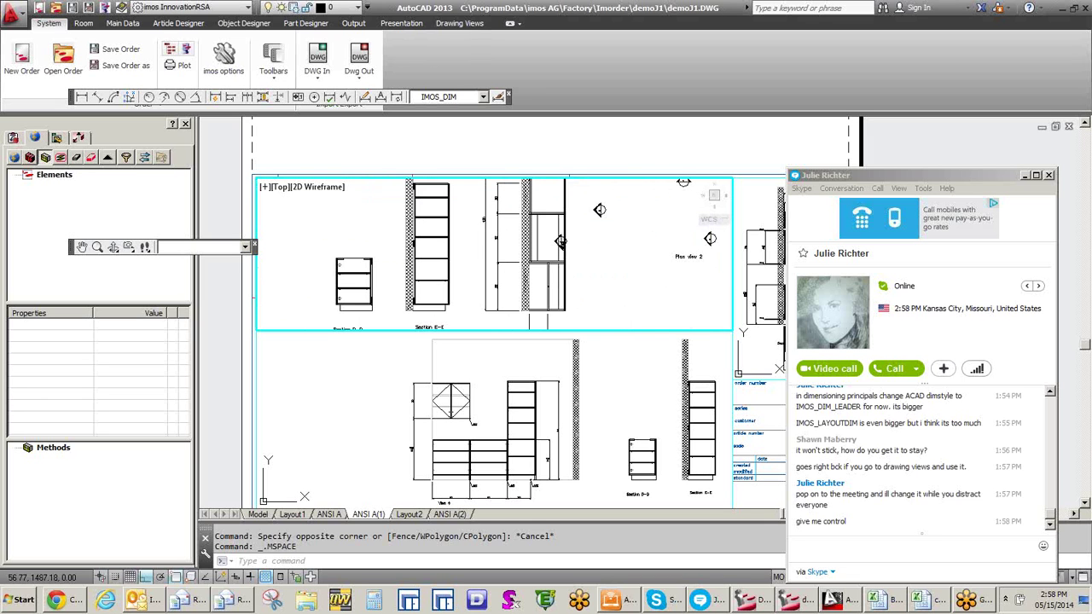
{"action": "scroll", "coordinate": [492, 266], "scroll_direction": "down", "scroll_amount": 2}
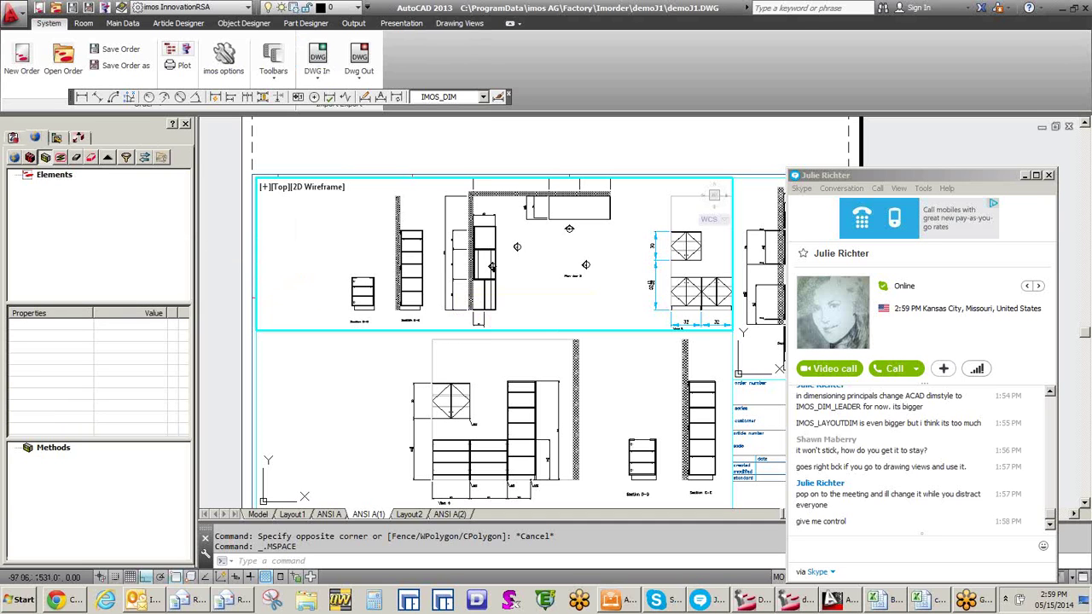
{"action": "scroll", "coordinate": [295, 218], "scroll_direction": "down", "scroll_amount": 2}
{"action": "scroll", "coordinate": [295, 217], "scroll_direction": "up", "scroll_amount": 2}
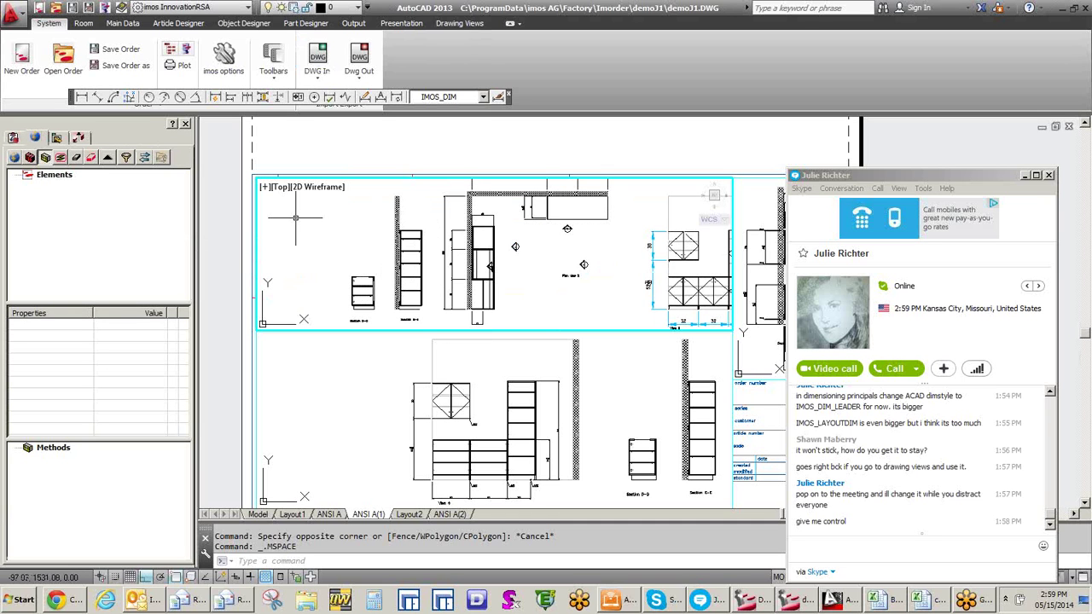